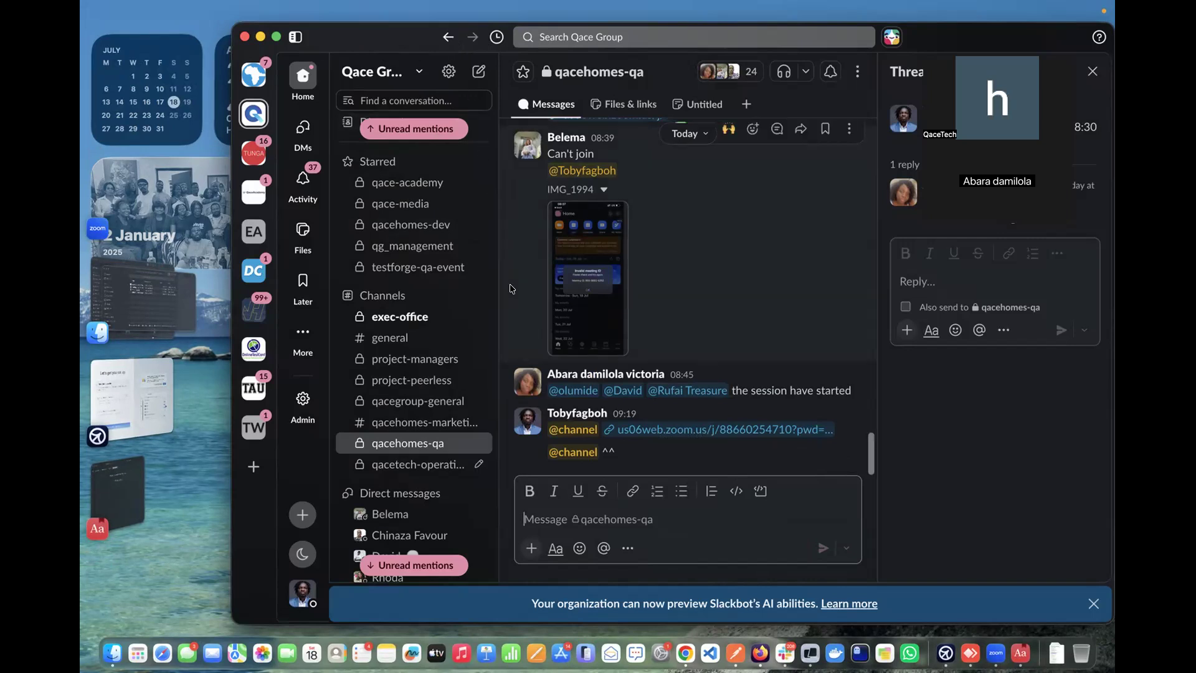
Review the Swagger auth and properties endpoints, collapse logout, then go to Postman
{"action": "key", "text": "ctrl+Right"}
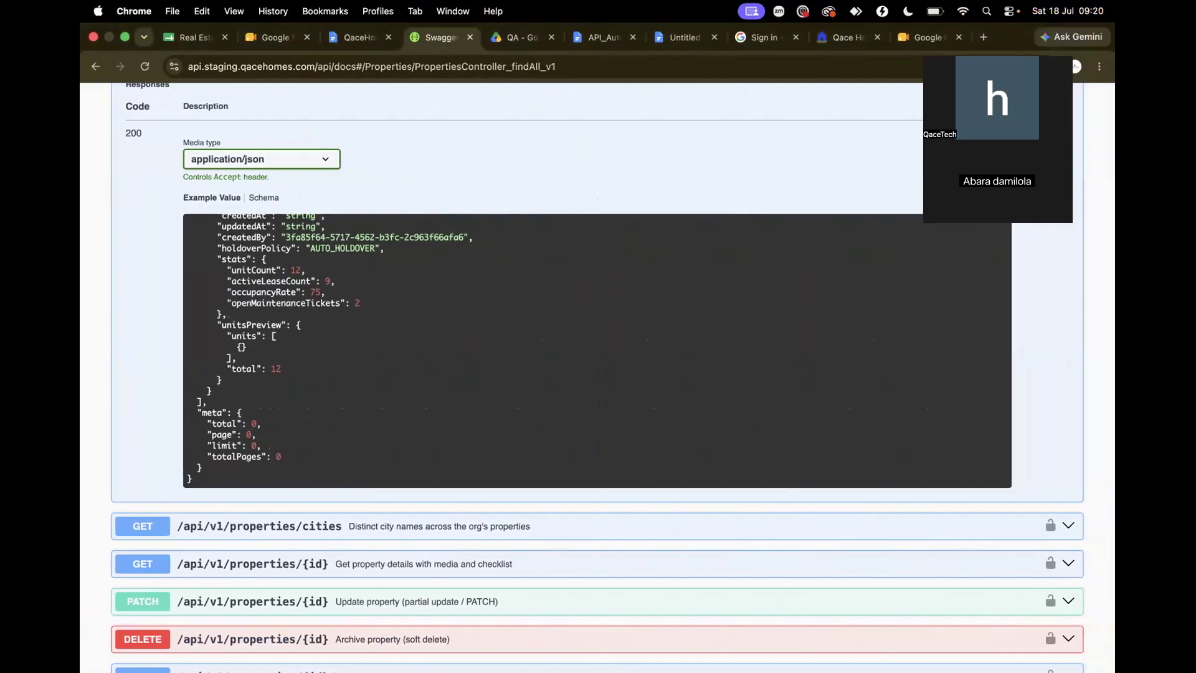
{"action": "key", "text": "ctrl+Left"}
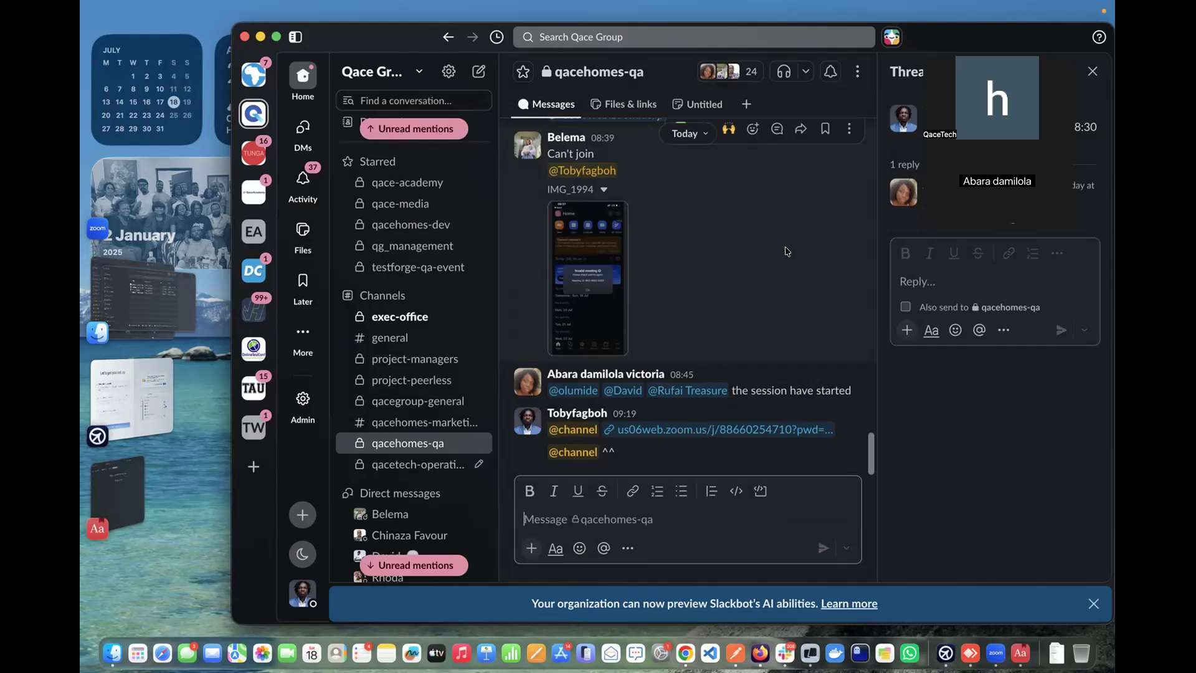
{"action": "key", "text": "ctrl+Right"}
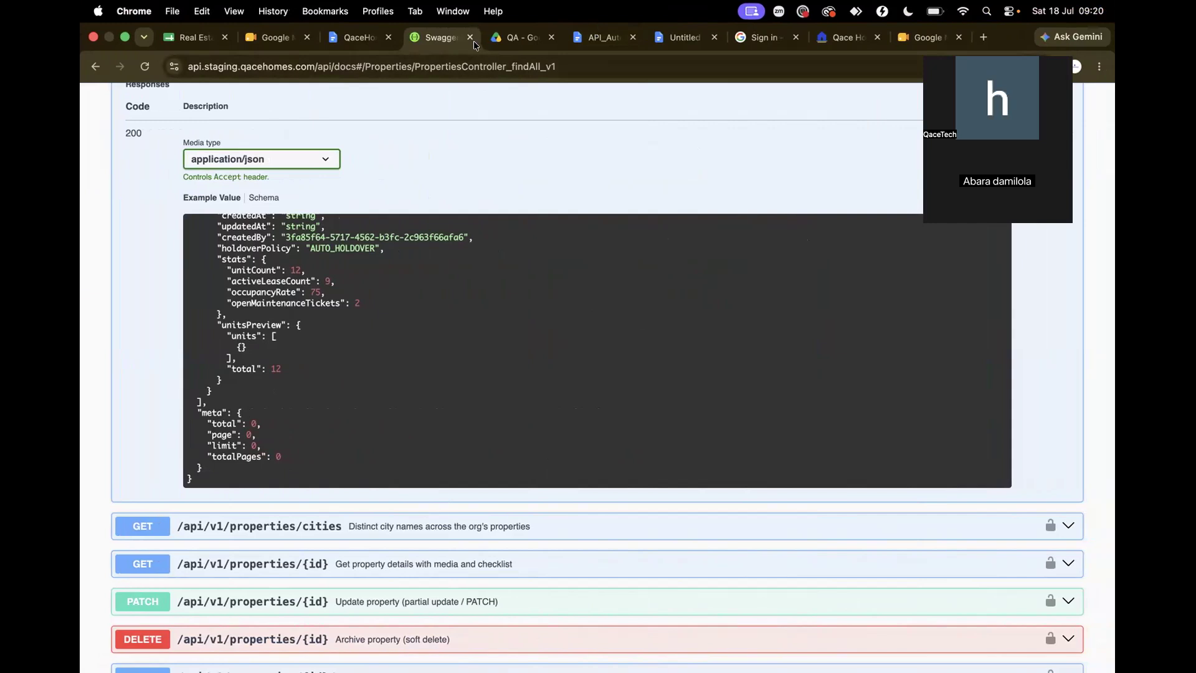
{"action": "scroll", "coordinate": [489, 200], "scroll_direction": "up", "scroll_amount": 20}
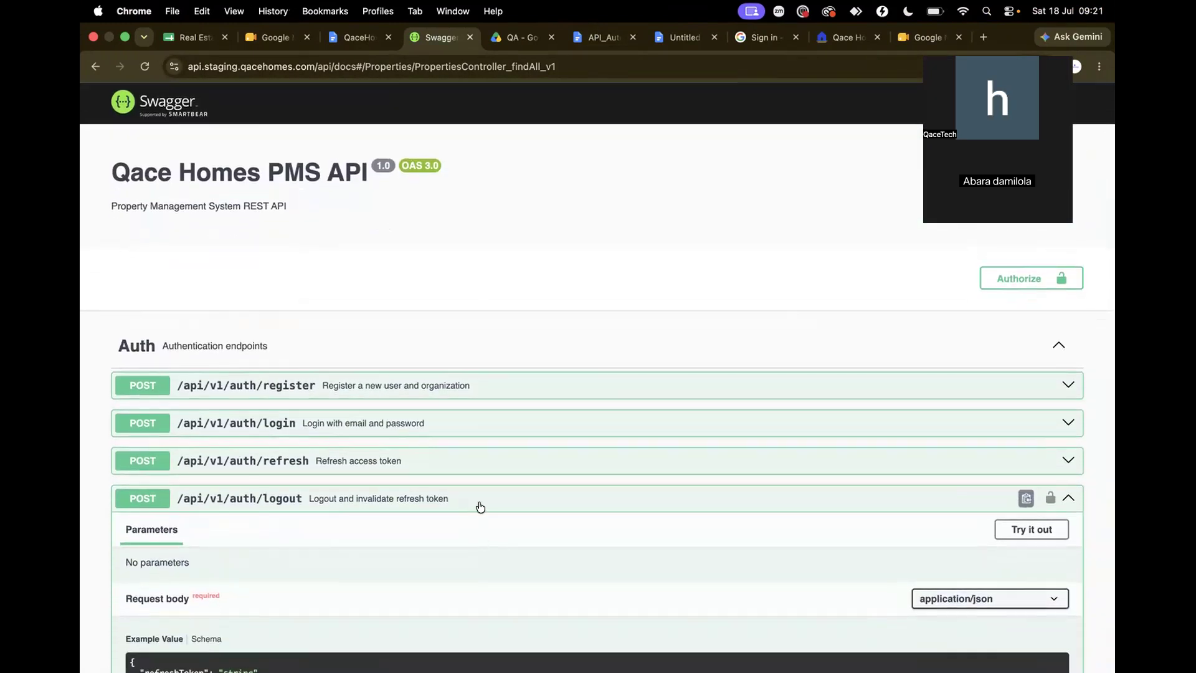
{"action": "left_click", "coordinate": [480, 505]}
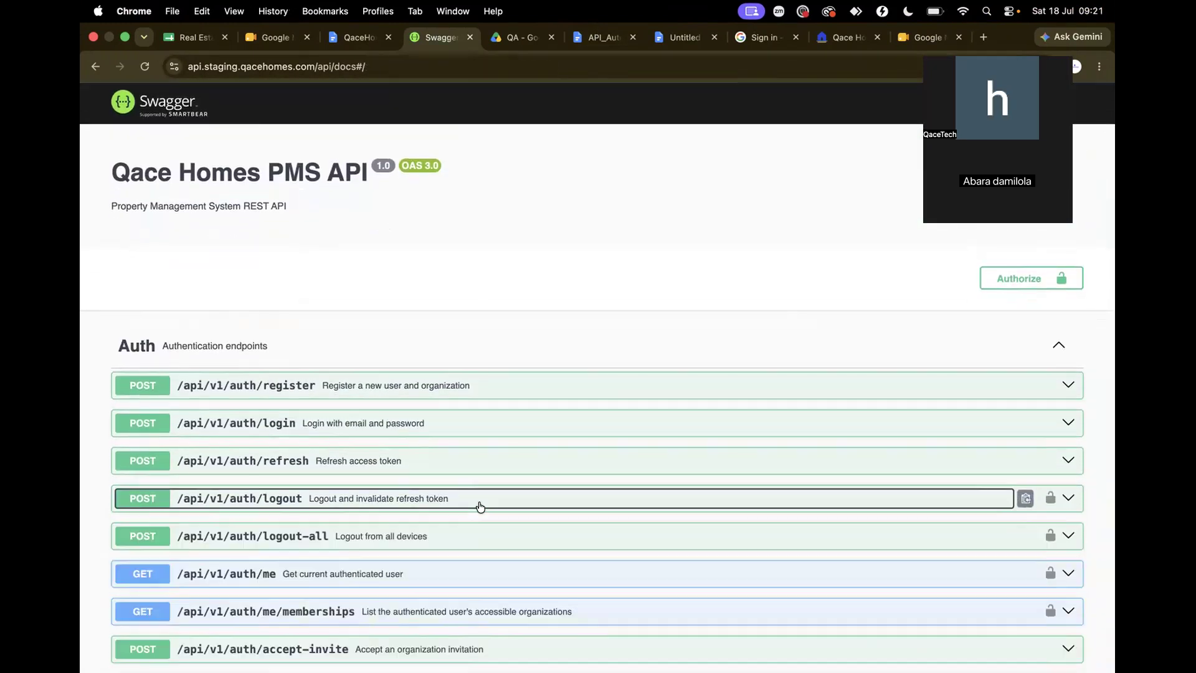
{"action": "scroll", "coordinate": [476, 548], "scroll_direction": "down", "scroll_amount": 20}
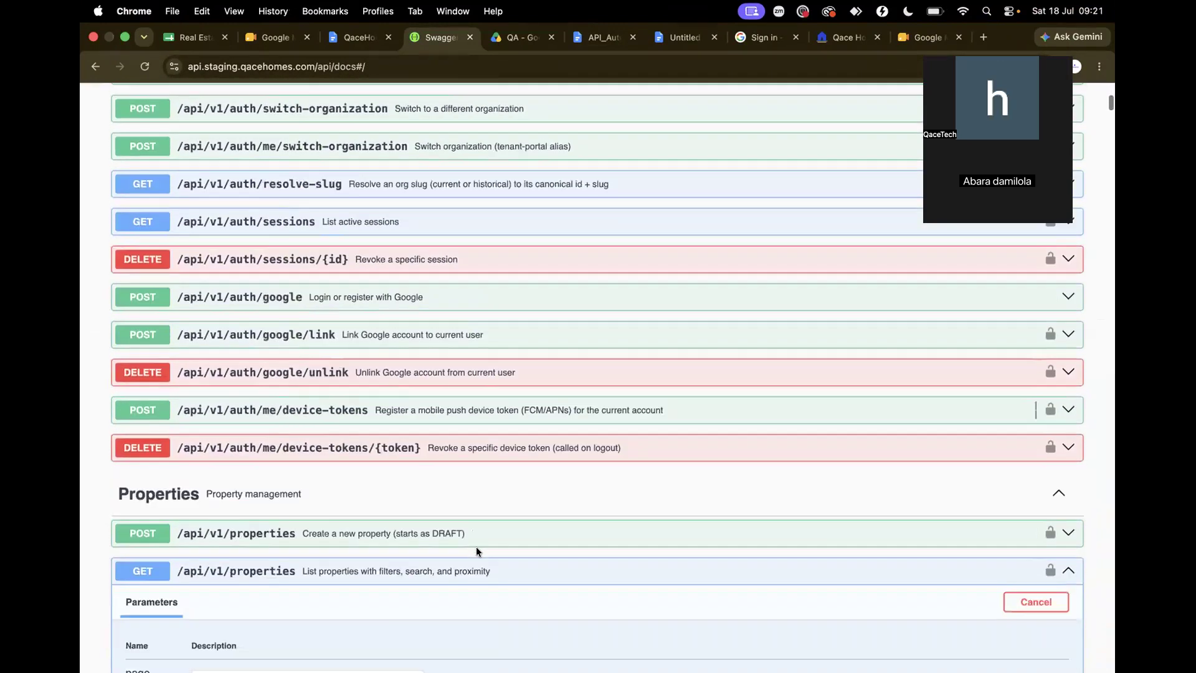
{"action": "scroll", "coordinate": [476, 552], "scroll_direction": "down", "scroll_amount": 10}
{"action": "scroll", "coordinate": [476, 551], "scroll_direction": "up", "scroll_amount": 12}
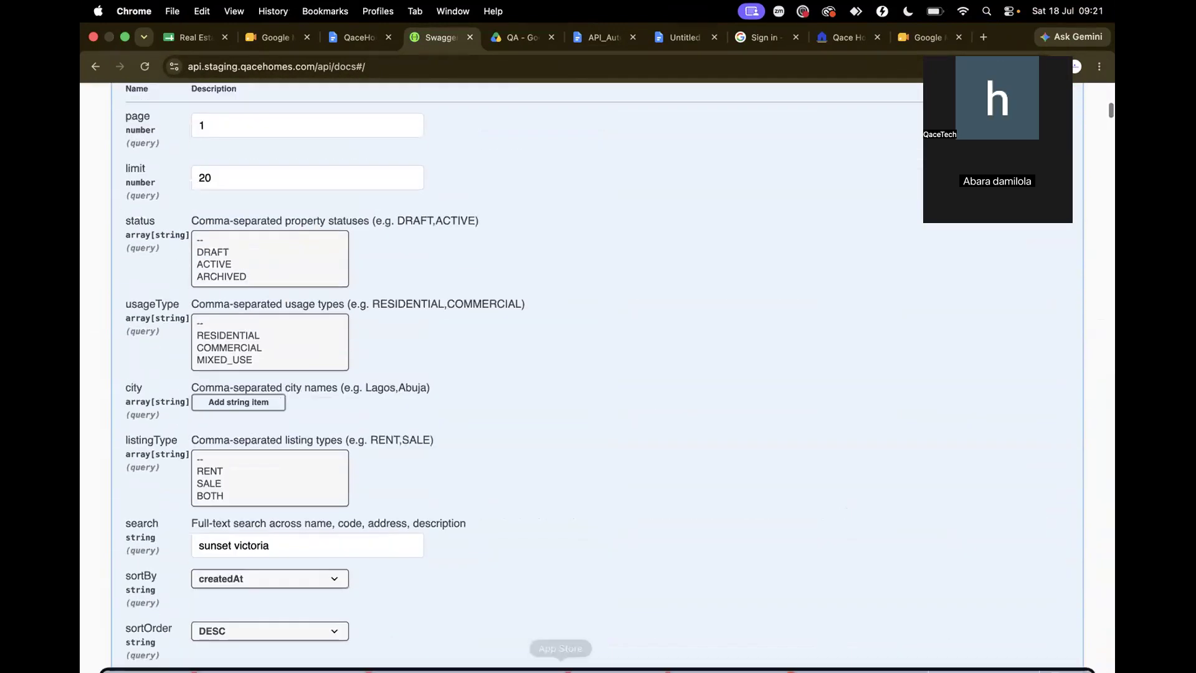
{"action": "left_click", "coordinate": [735, 653]}
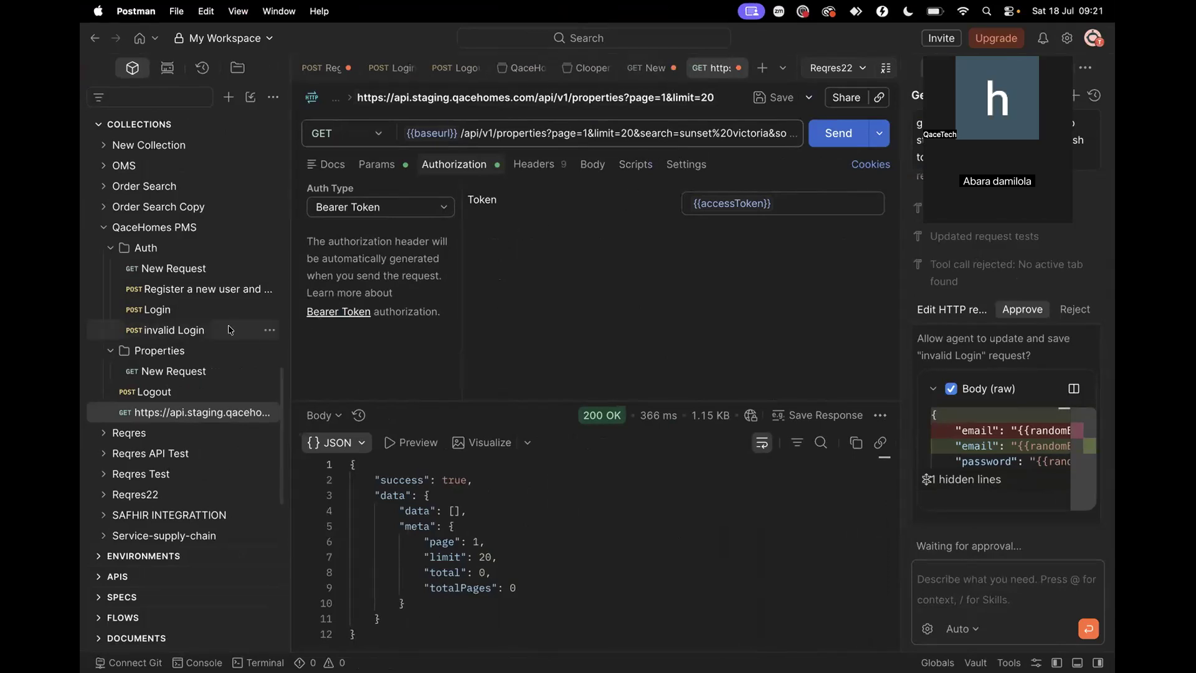
Open the Auth folder's register New Request and show its empty post-response script
{"action": "scroll", "coordinate": [200, 361], "scroll_direction": "up", "scroll_amount": 2}
{"action": "scroll", "coordinate": [199, 362], "scroll_direction": "up", "scroll_amount": 5}
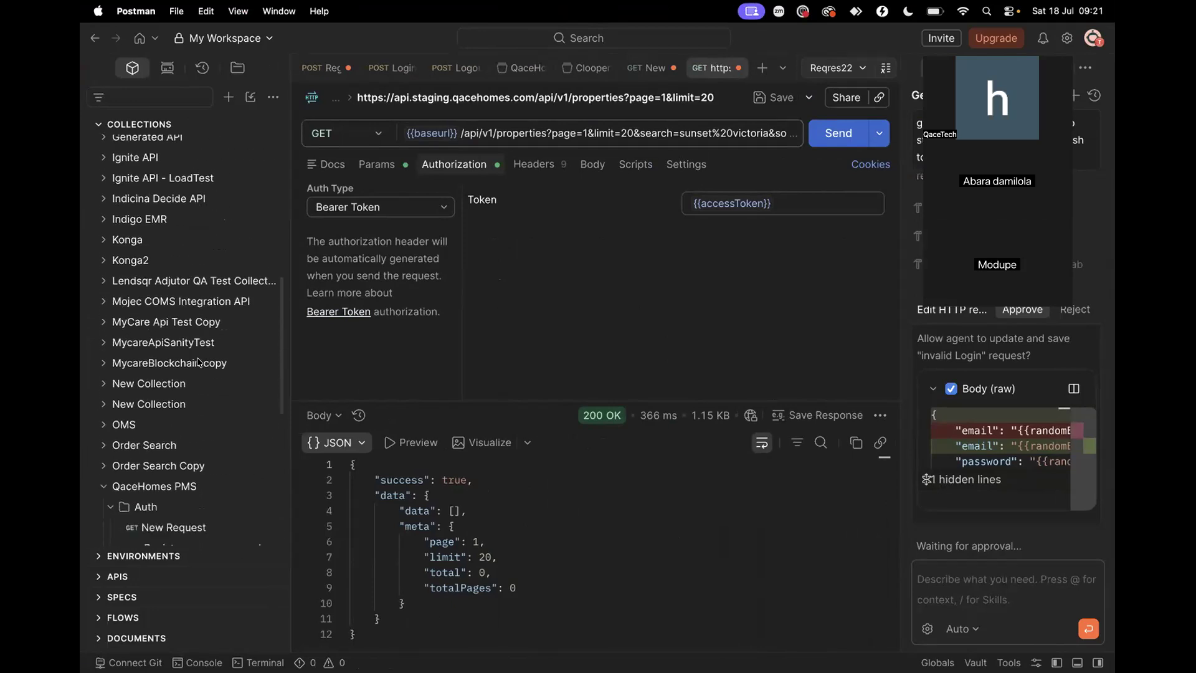
{"action": "scroll", "coordinate": [189, 352], "scroll_direction": "down", "scroll_amount": 4}
{"action": "left_click", "coordinate": [183, 348]}
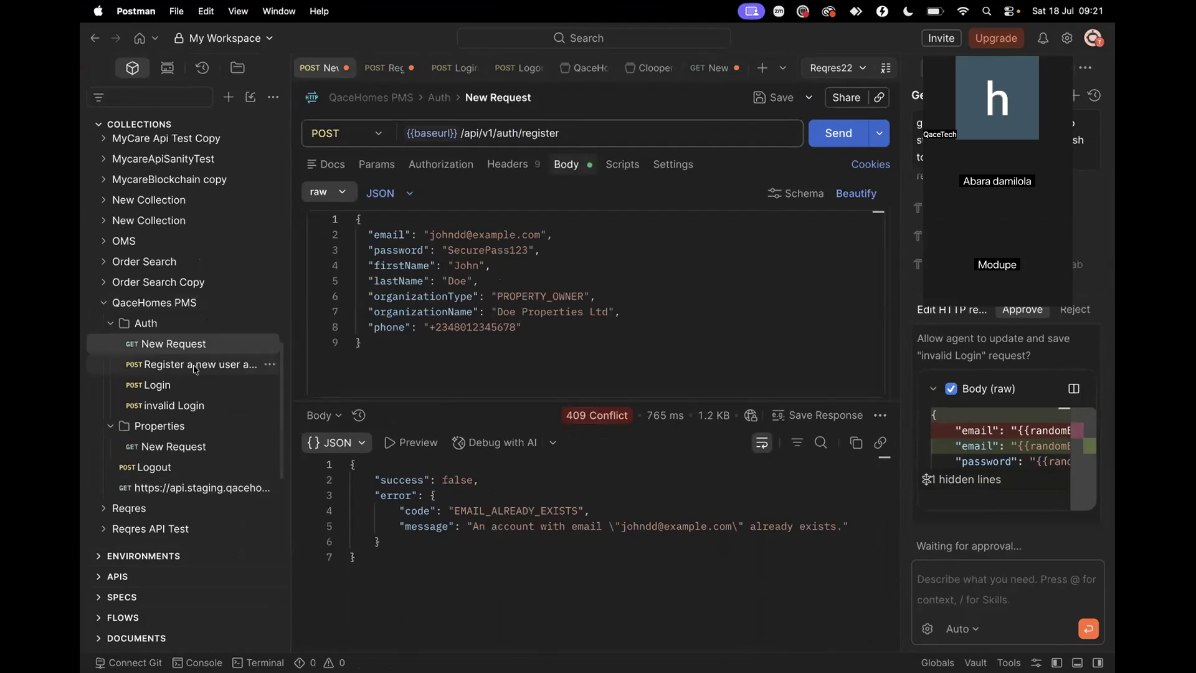
{"action": "left_click", "coordinate": [621, 165]}
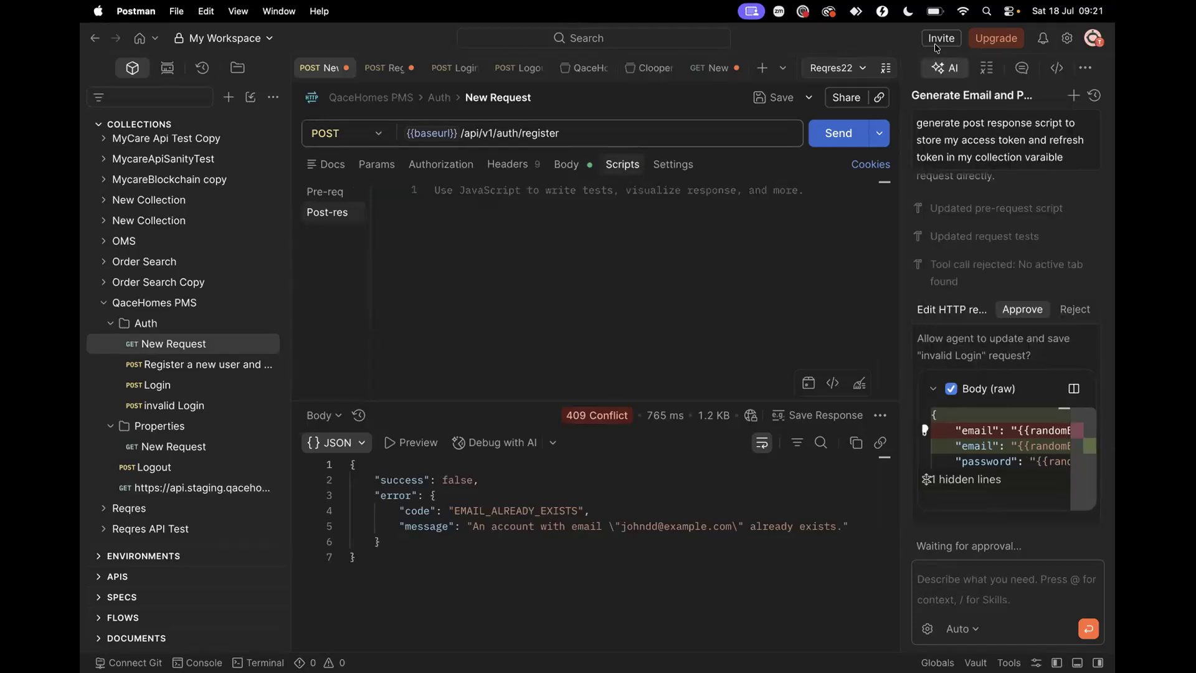
Approve the AI assistant's two request edits so the edited request is saved
{"action": "left_click", "coordinate": [1022, 309]}
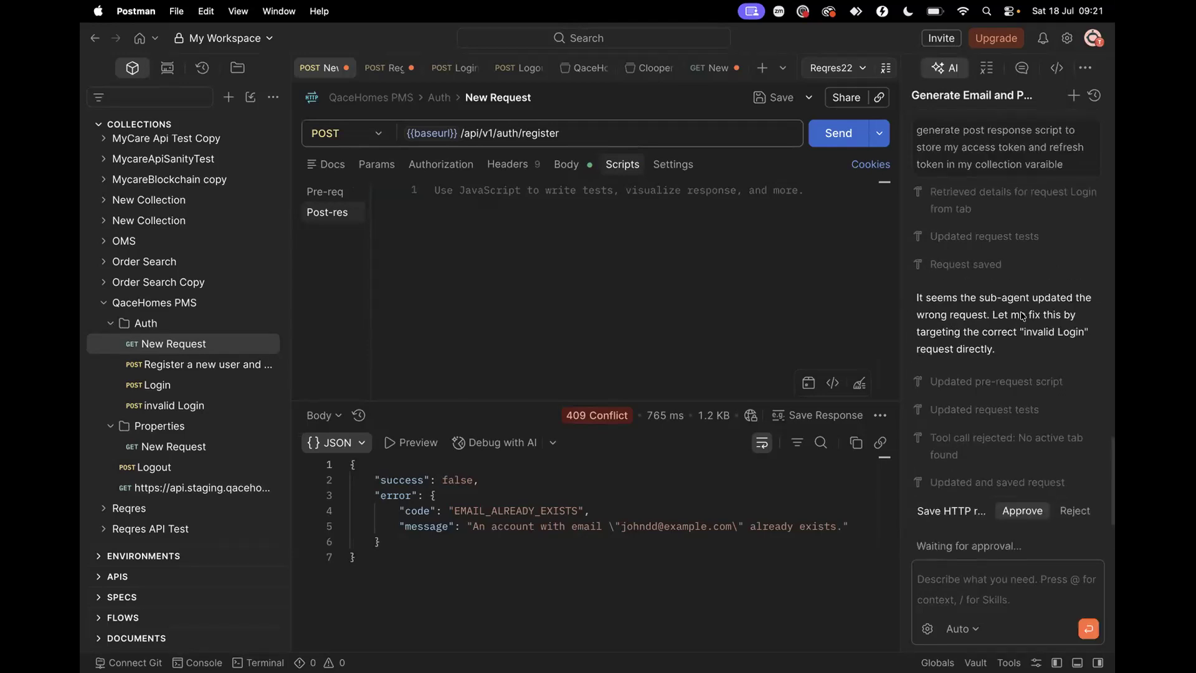
{"action": "left_click", "coordinate": [1021, 488]}
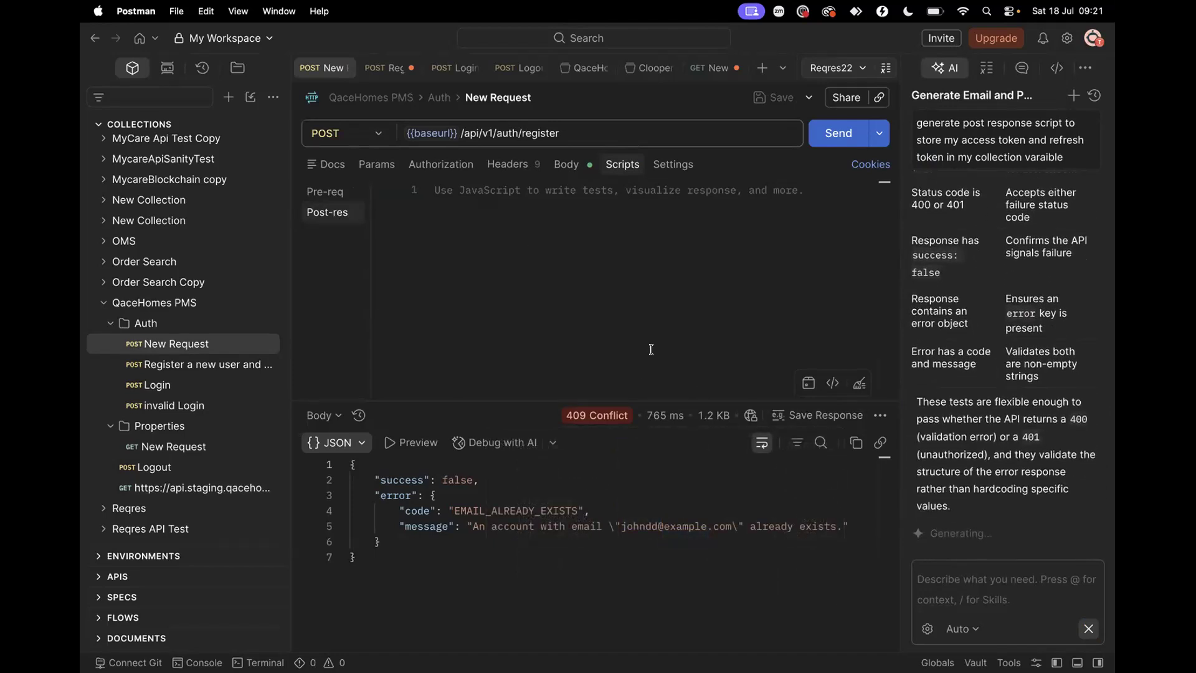
{"action": "left_click", "coordinate": [833, 384]}
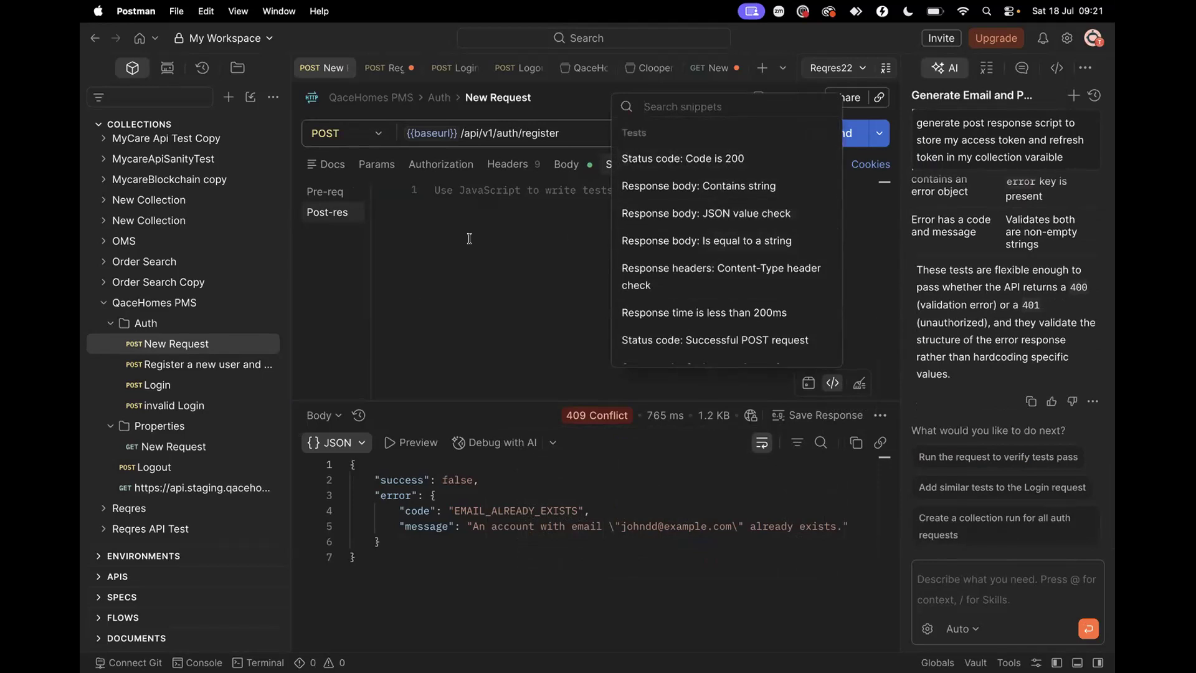
View the pre-request script, then open 'Register a new user and organisation'
{"action": "left_click", "coordinate": [334, 194]}
{"action": "left_click", "coordinate": [333, 194]}
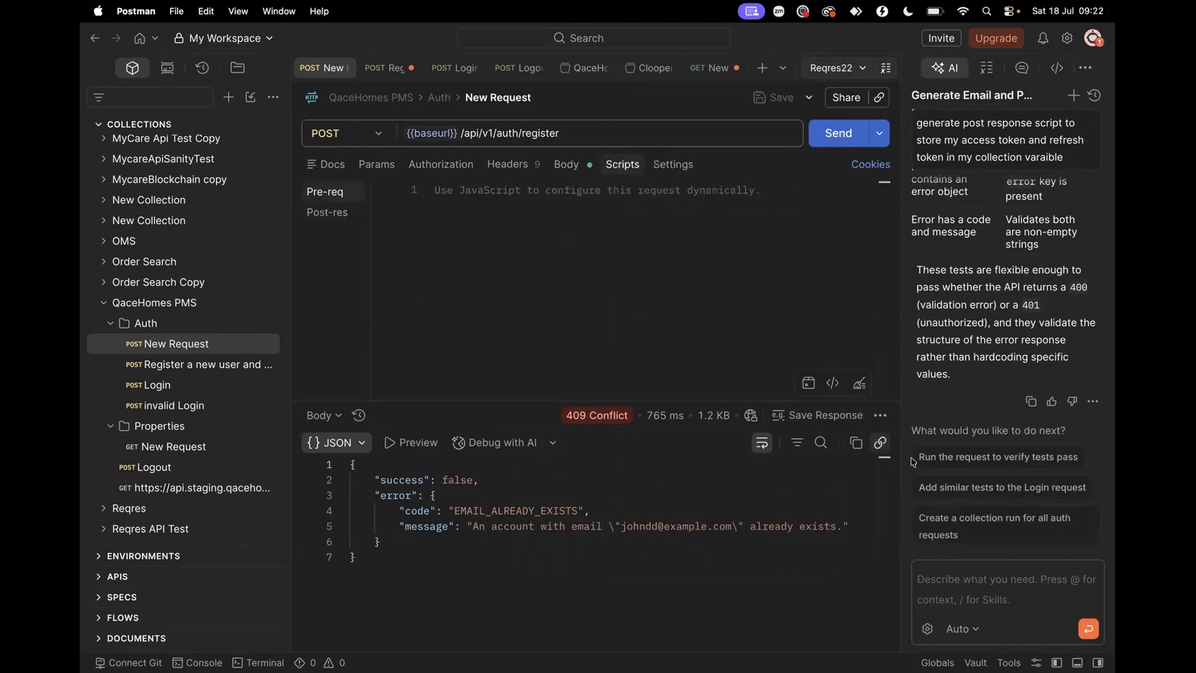
{"action": "left_click", "coordinate": [945, 593]}
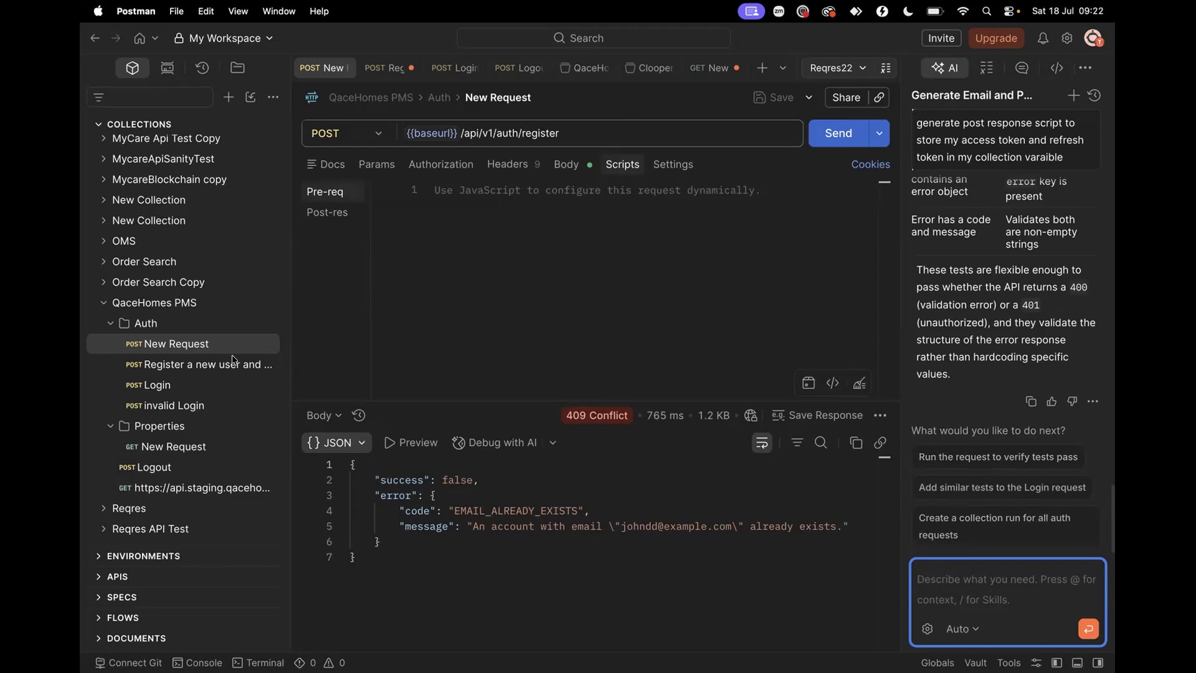
{"action": "left_click", "coordinate": [196, 366]}
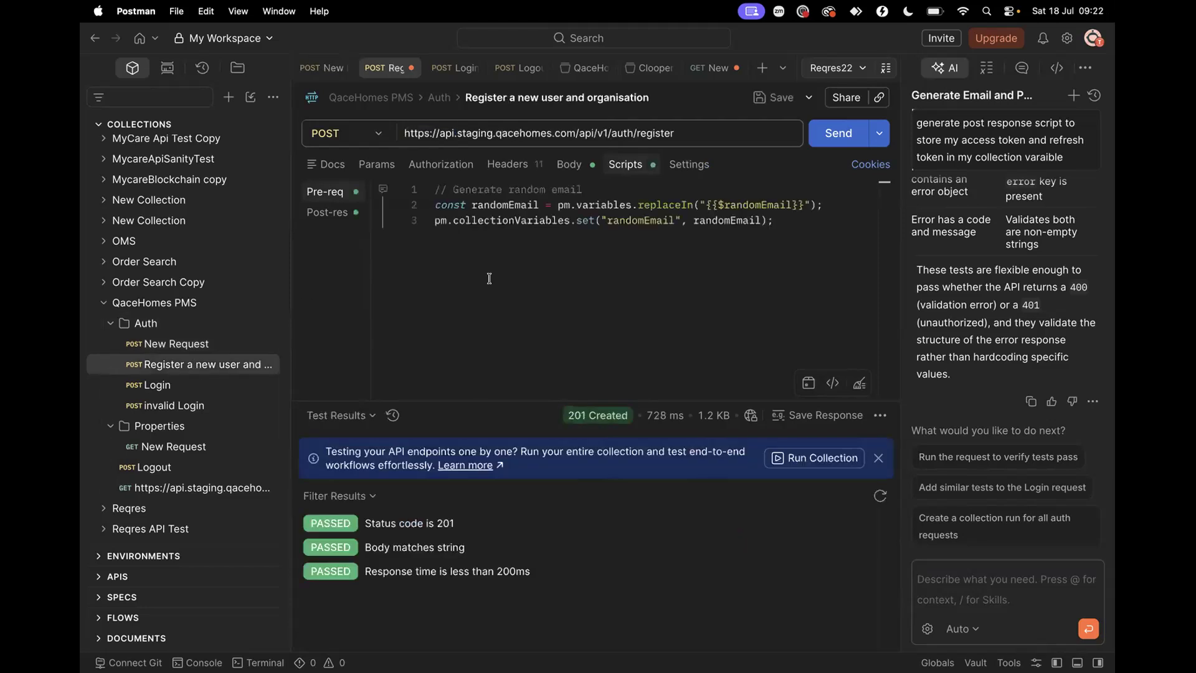
{"action": "left_click", "coordinate": [458, 237]}
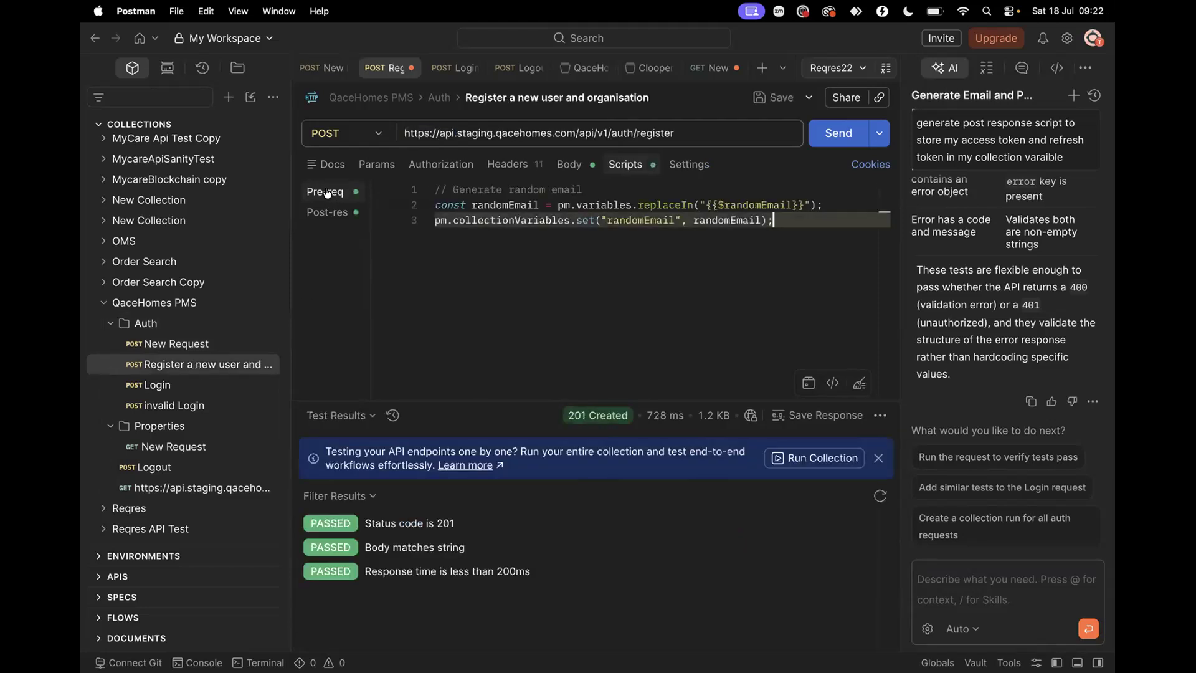
{"action": "left_click", "coordinate": [568, 164]}
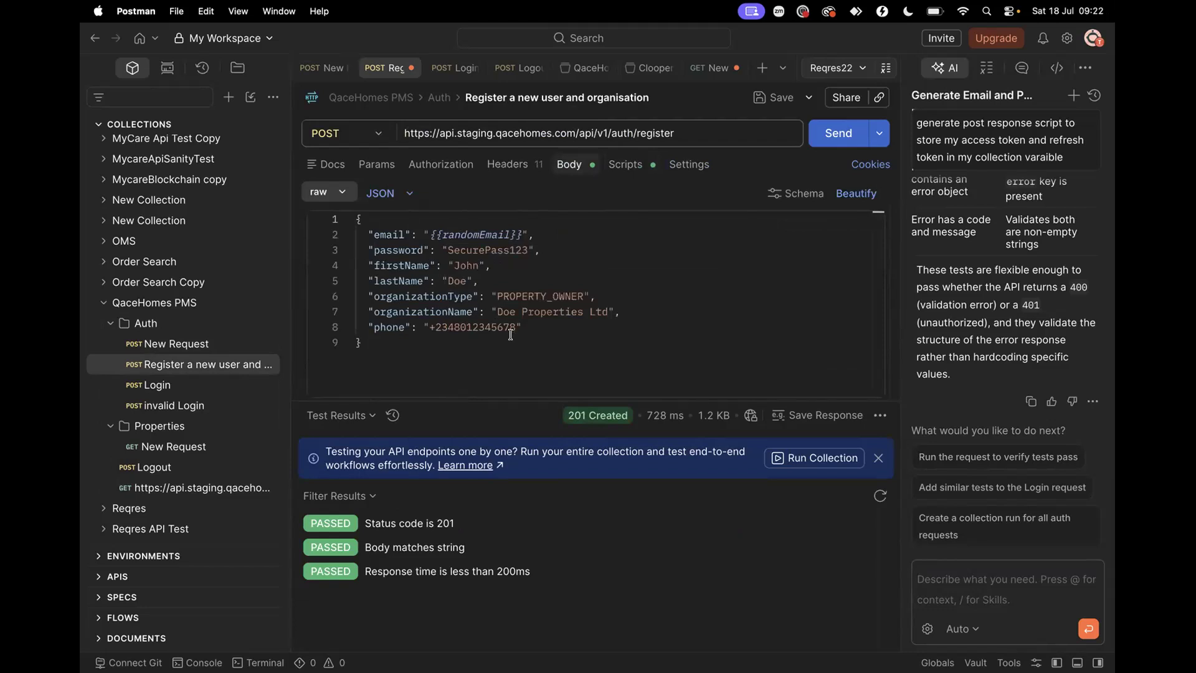
{"action": "left_click_drag", "start_coordinate": [516, 325], "coordinate": [428, 323]}
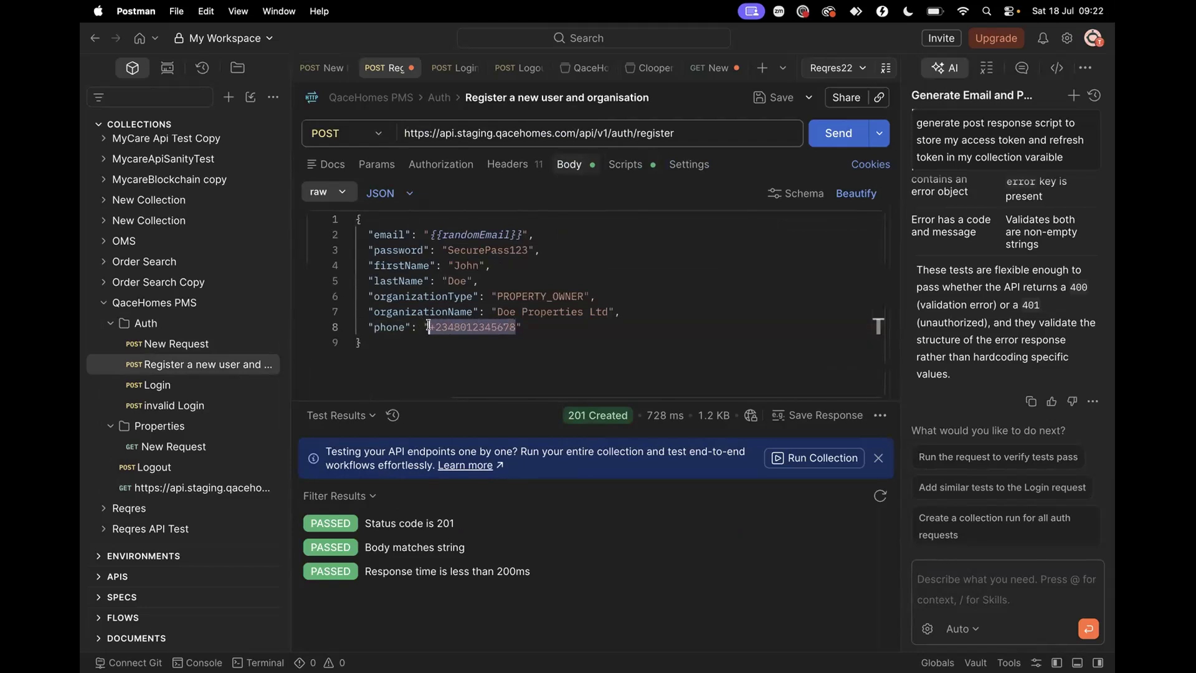
{"action": "left_click", "coordinate": [624, 163]}
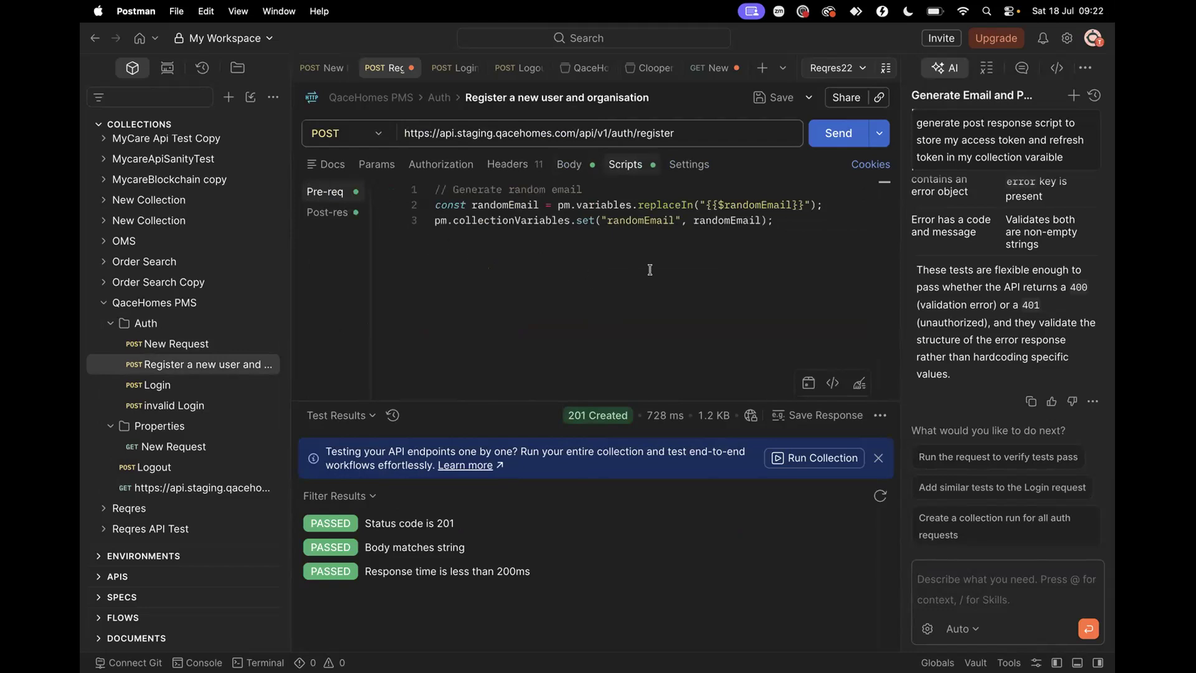
{"action": "left_click", "coordinate": [583, 163]}
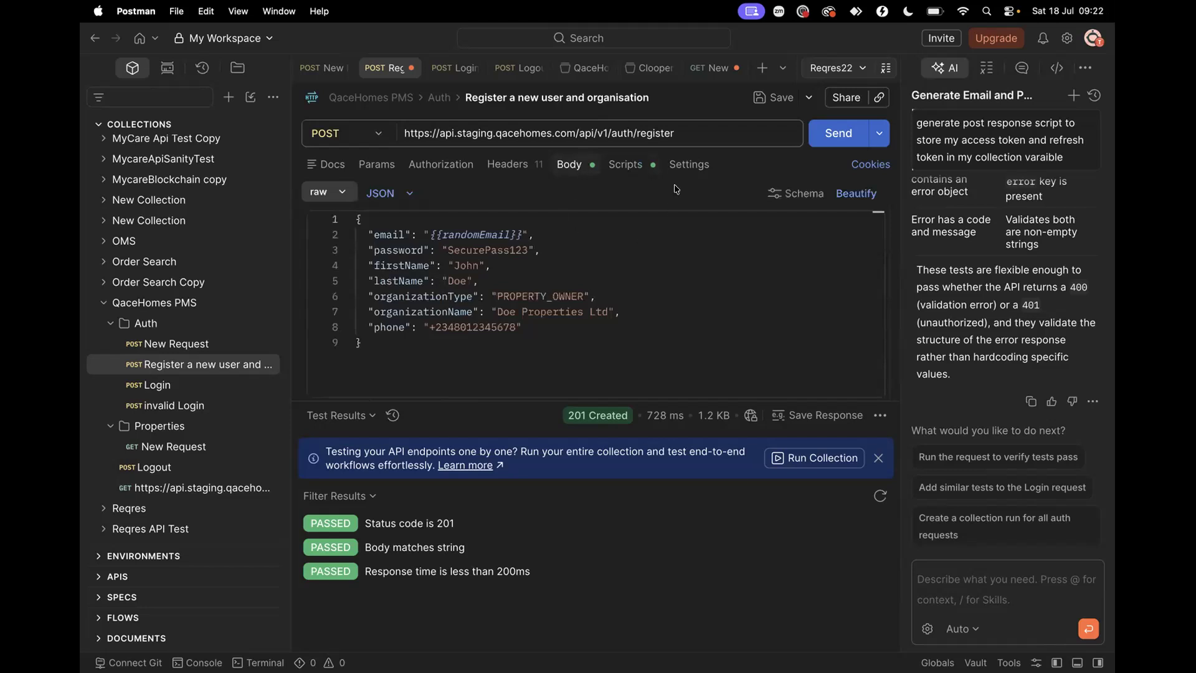
{"action": "left_click", "coordinate": [625, 164]}
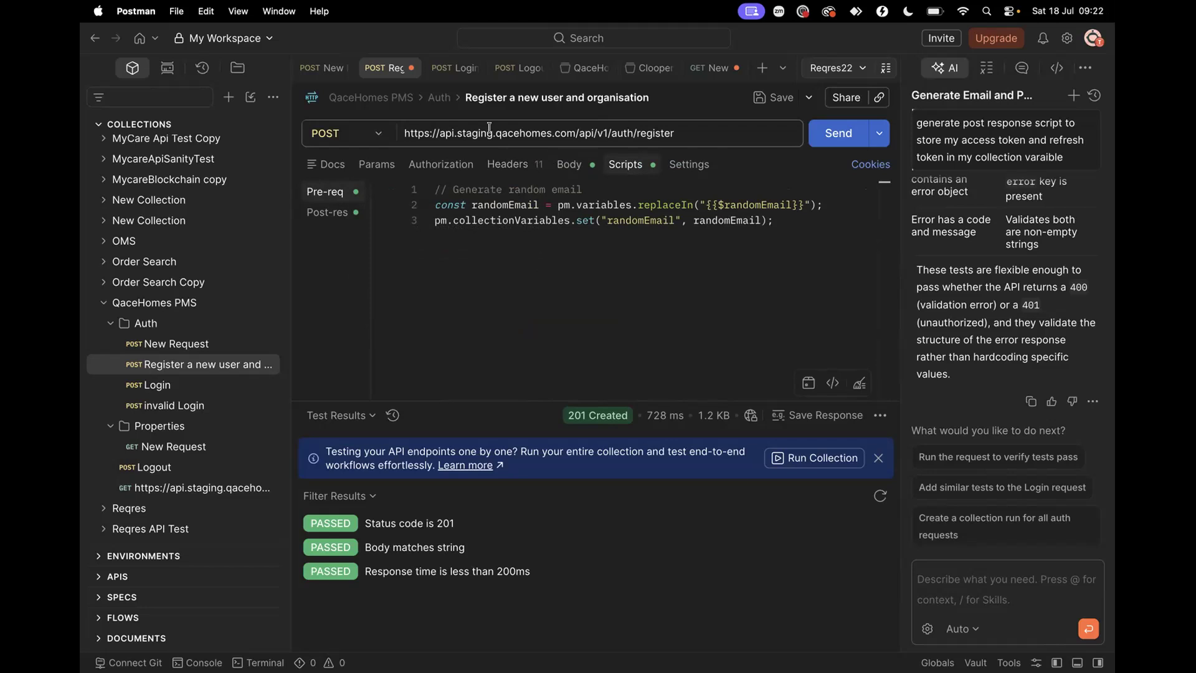
Replace the staging host in the register URL with the {{baseurl}} variable
{"action": "left_click_drag", "start_coordinate": [574, 132], "coordinate": [360, 133]}
{"action": "key", "text": "BackSpace"}
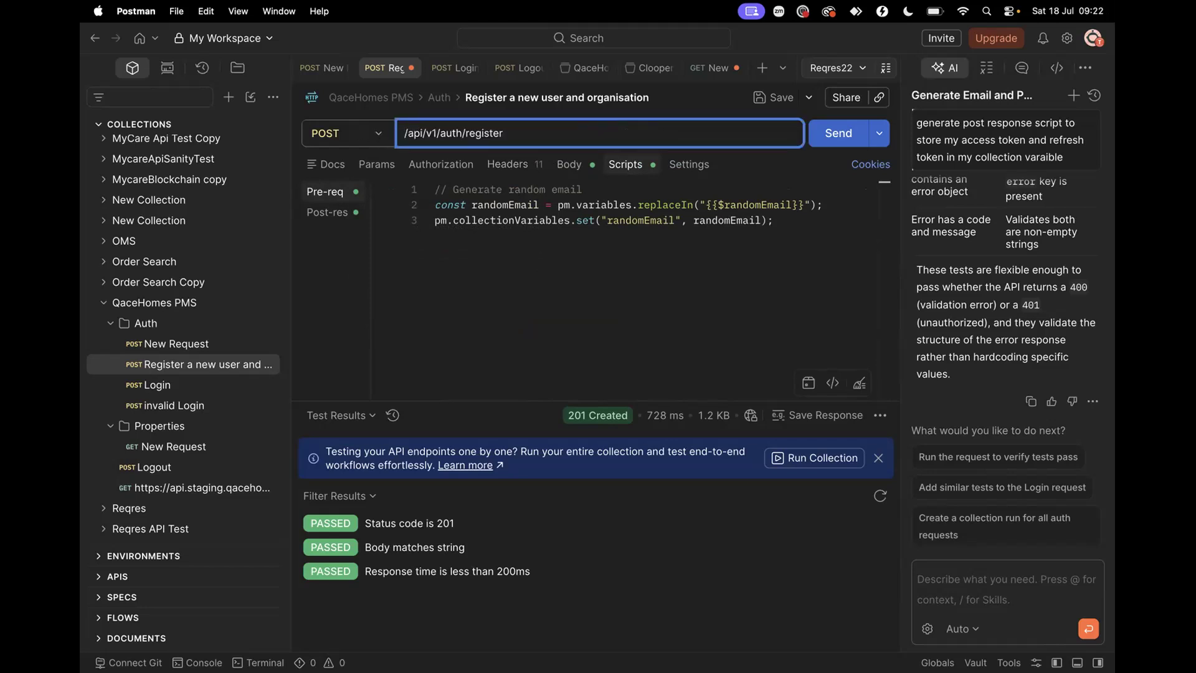
{"action": "type", "text": "{{base"}
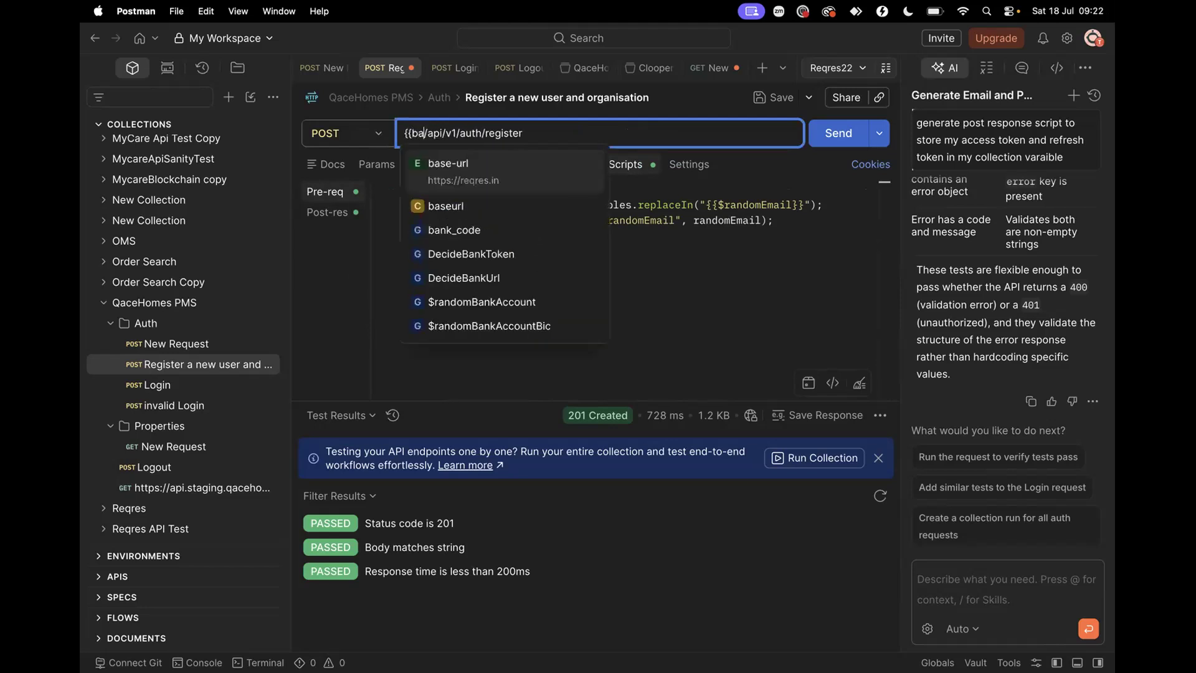
{"action": "left_click", "coordinate": [451, 199]}
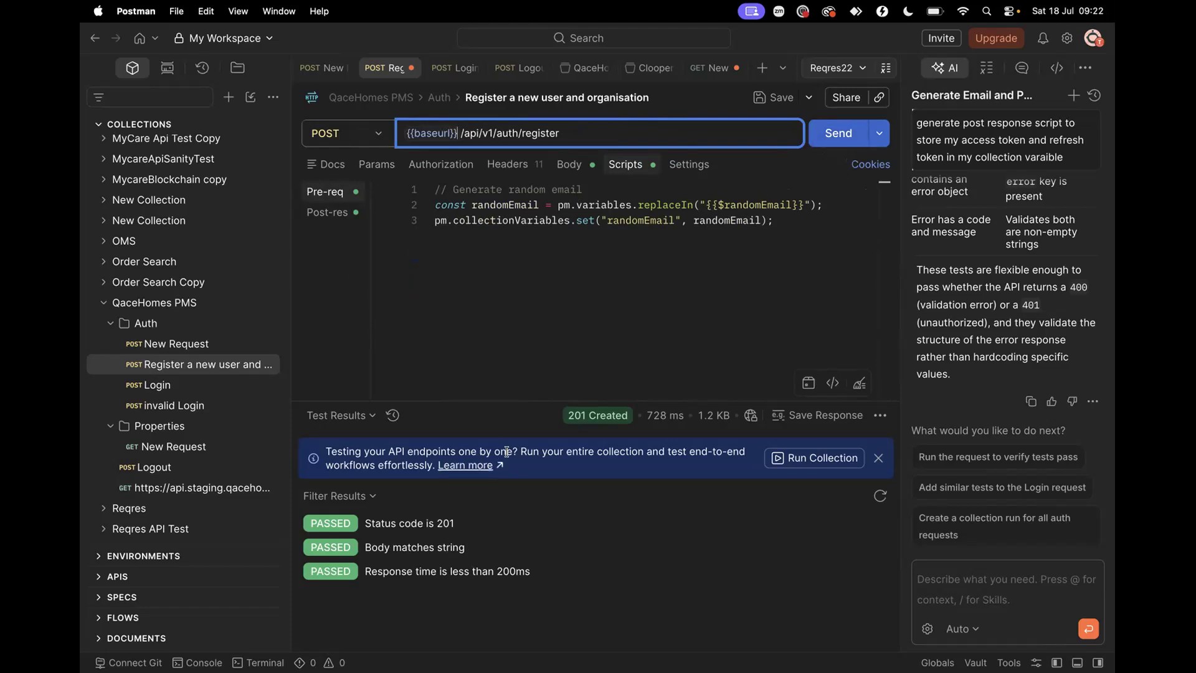
Show the response body and view the post-response test script
{"action": "left_click", "coordinate": [339, 415]}
{"action": "left_click", "coordinate": [333, 439]}
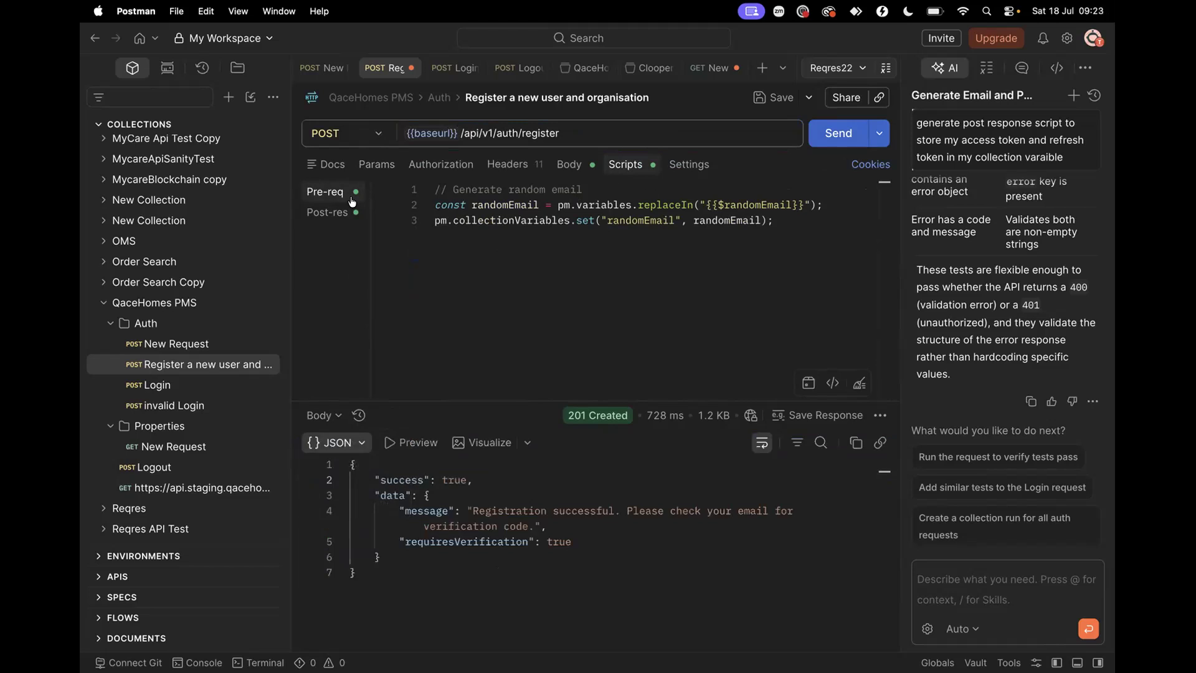
{"action": "left_click", "coordinate": [324, 215]}
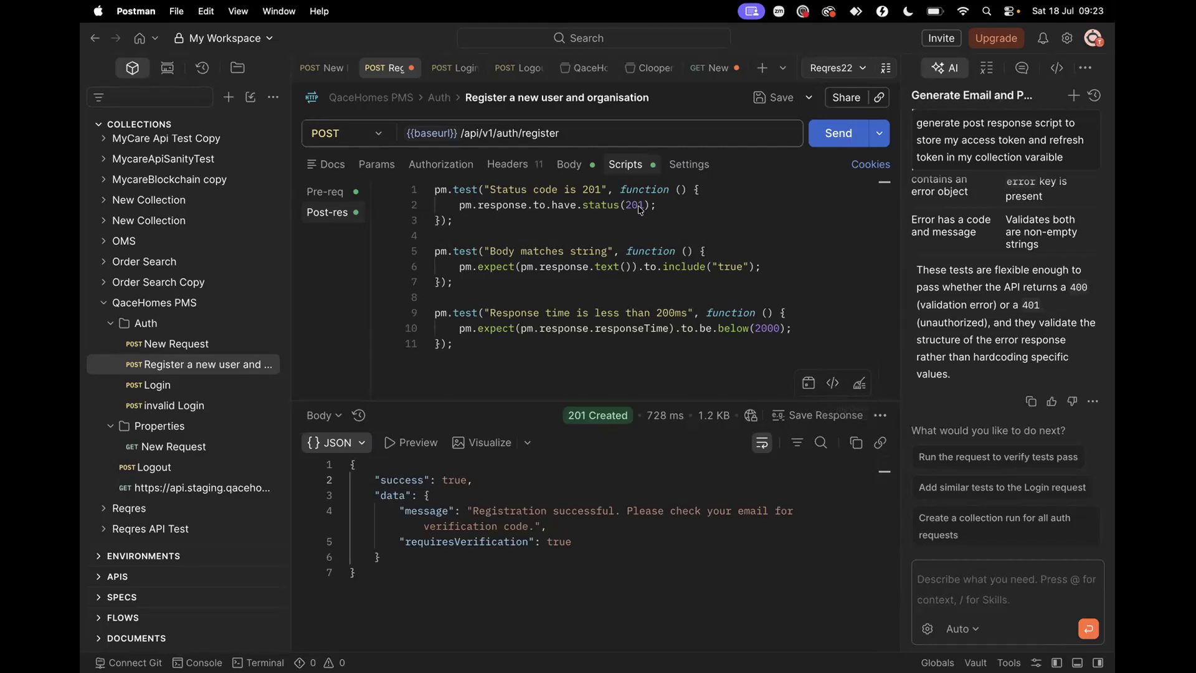
{"action": "left_click", "coordinate": [506, 190]}
{"action": "left_click_drag", "start_coordinate": [490, 190], "coordinate": [557, 192]}
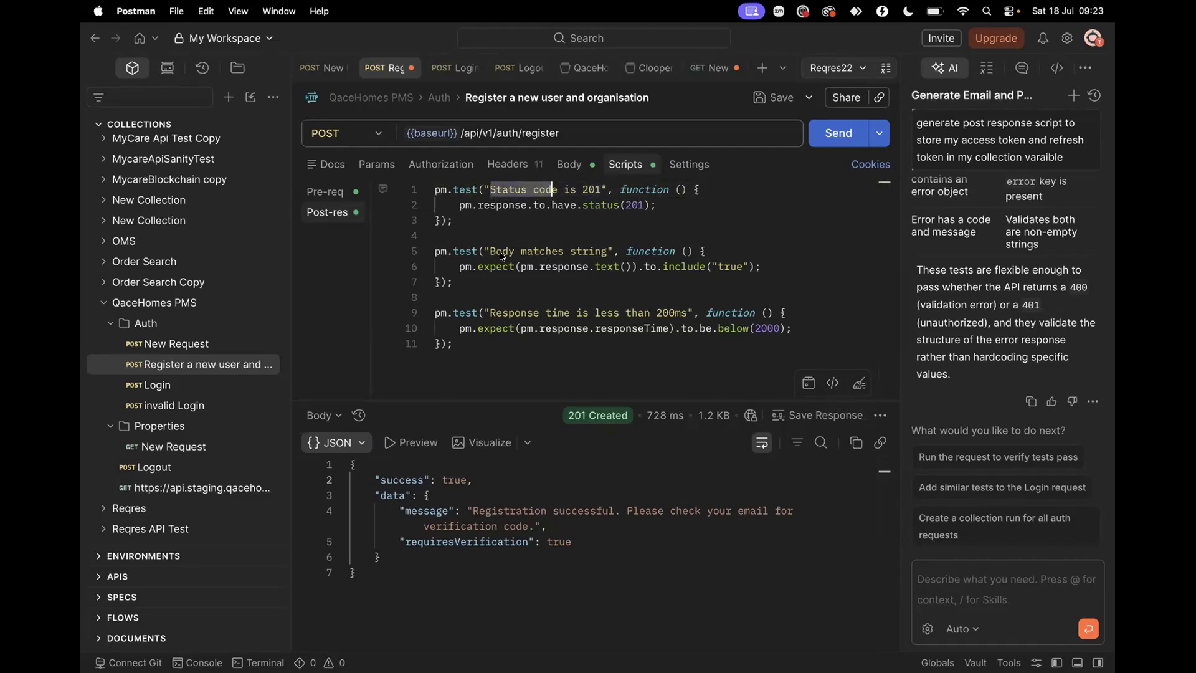
{"action": "left_click", "coordinate": [451, 479]}
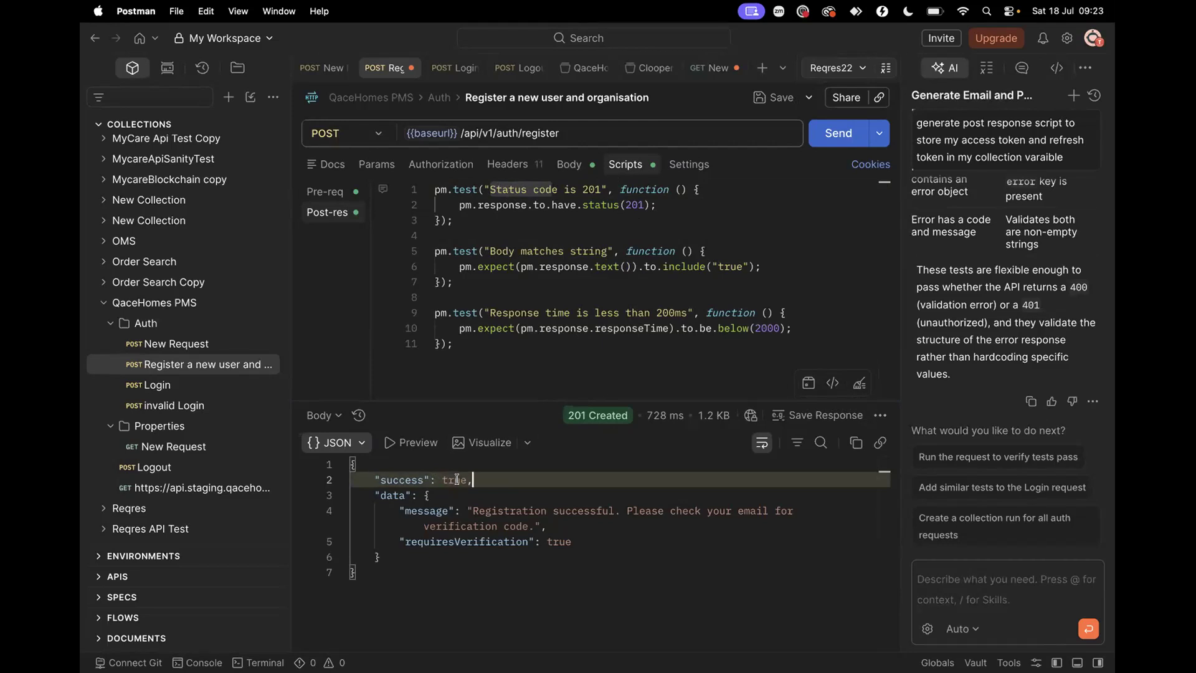
{"action": "left_click", "coordinate": [492, 342]}
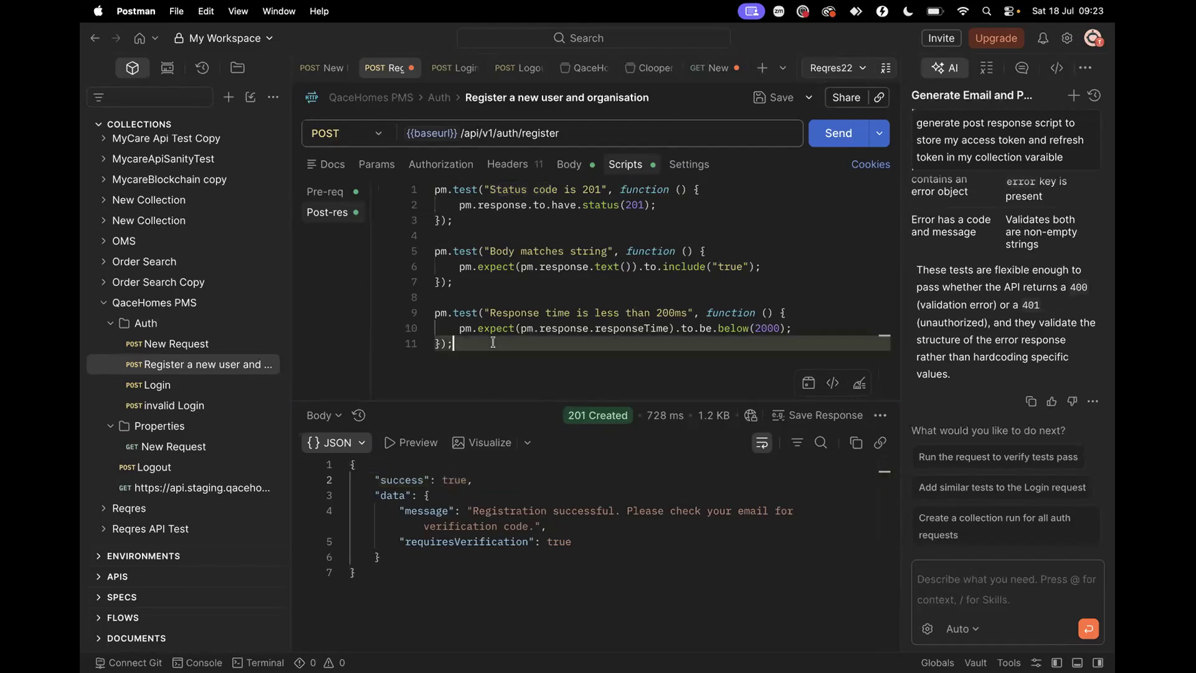
{"action": "left_click", "coordinate": [832, 382]}
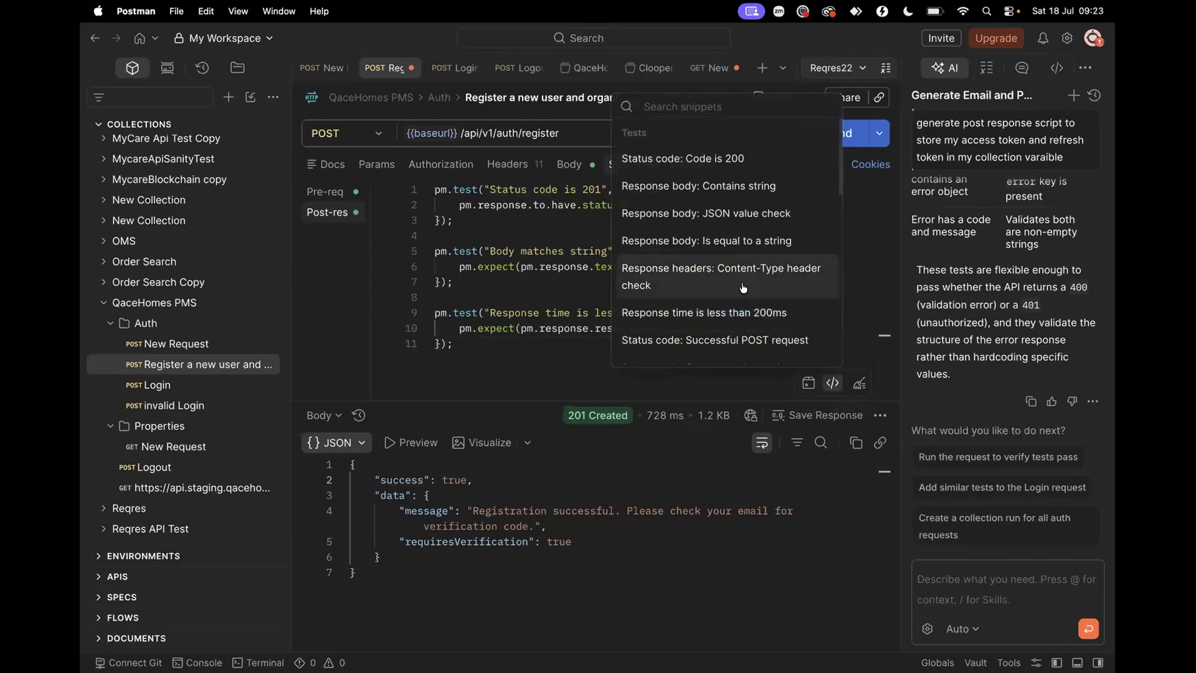
{"action": "scroll", "coordinate": [743, 287], "scroll_direction": "down", "scroll_amount": 10}
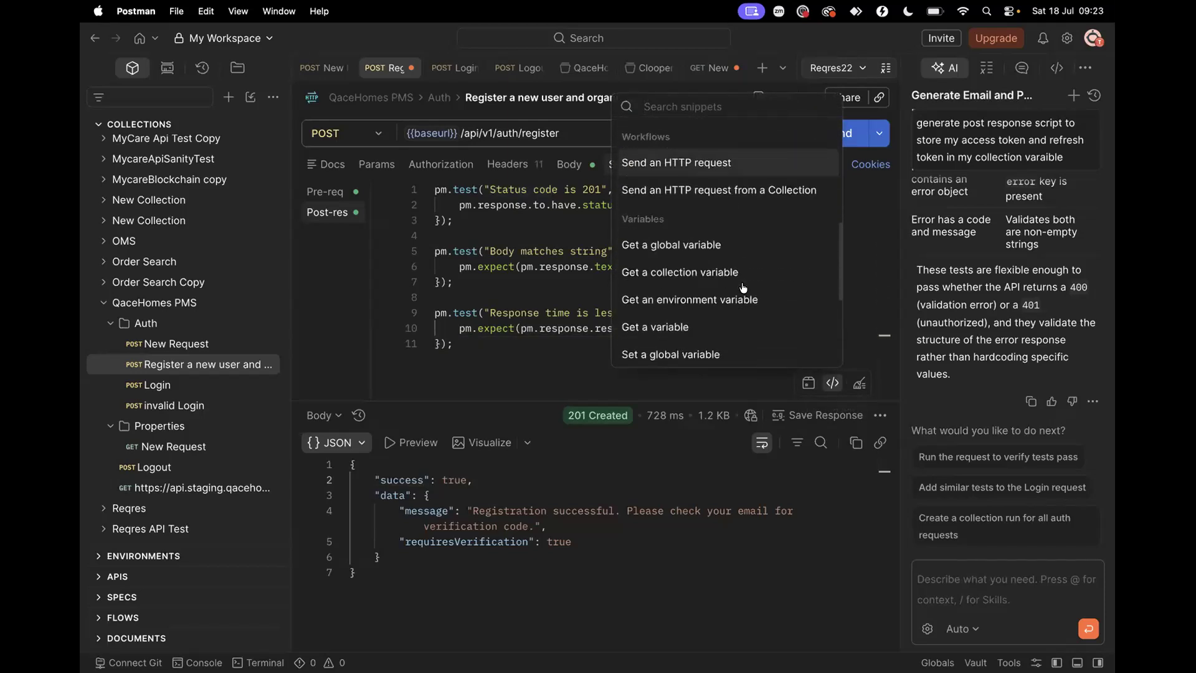
{"action": "left_click", "coordinate": [506, 343]}
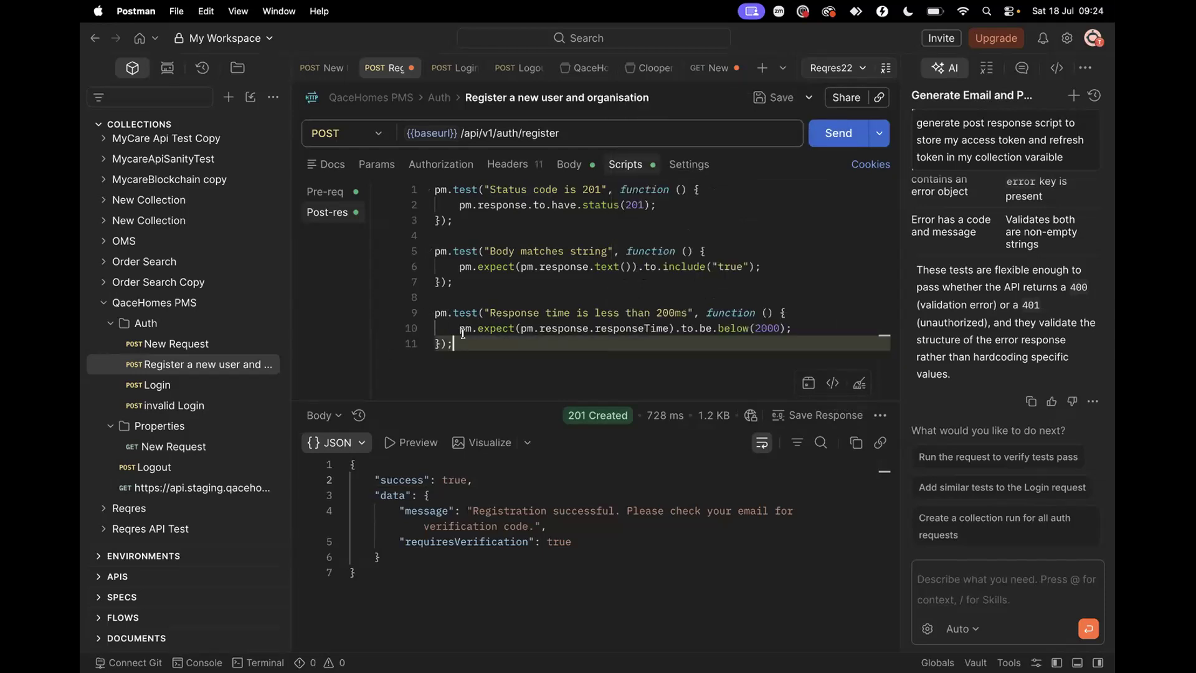
{"action": "left_click_drag", "start_coordinate": [435, 313], "coordinate": [454, 340]}
{"action": "key", "text": "super+c"}
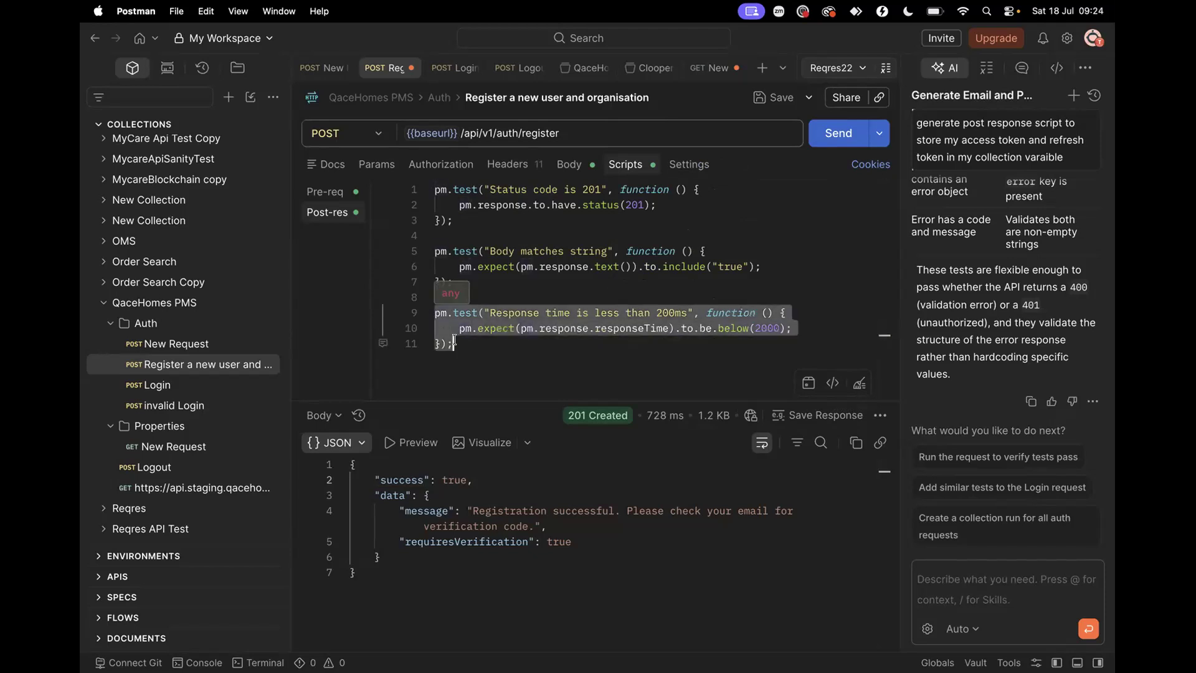
{"action": "left_click", "coordinate": [454, 342]}
{"action": "key", "text": "Return"}
{"action": "key", "text": "Return"}
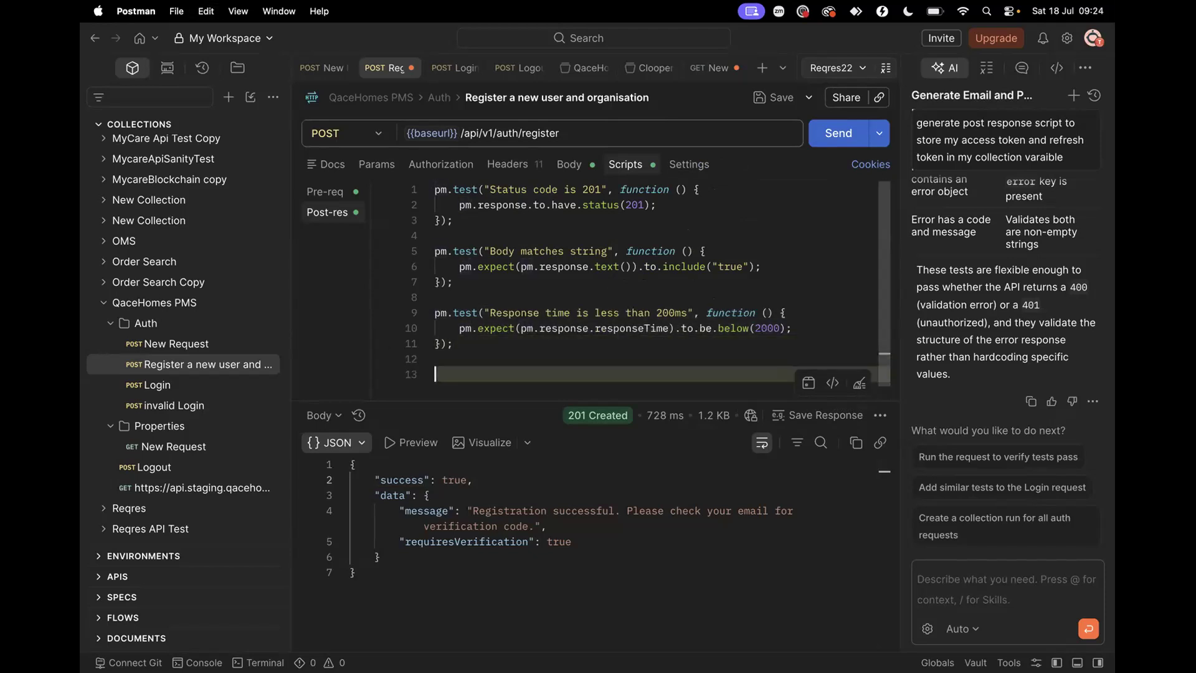
{"action": "key", "text": "super+v"}
{"action": "left_click_drag", "start_coordinate": [374, 526], "coordinate": [547, 526]}
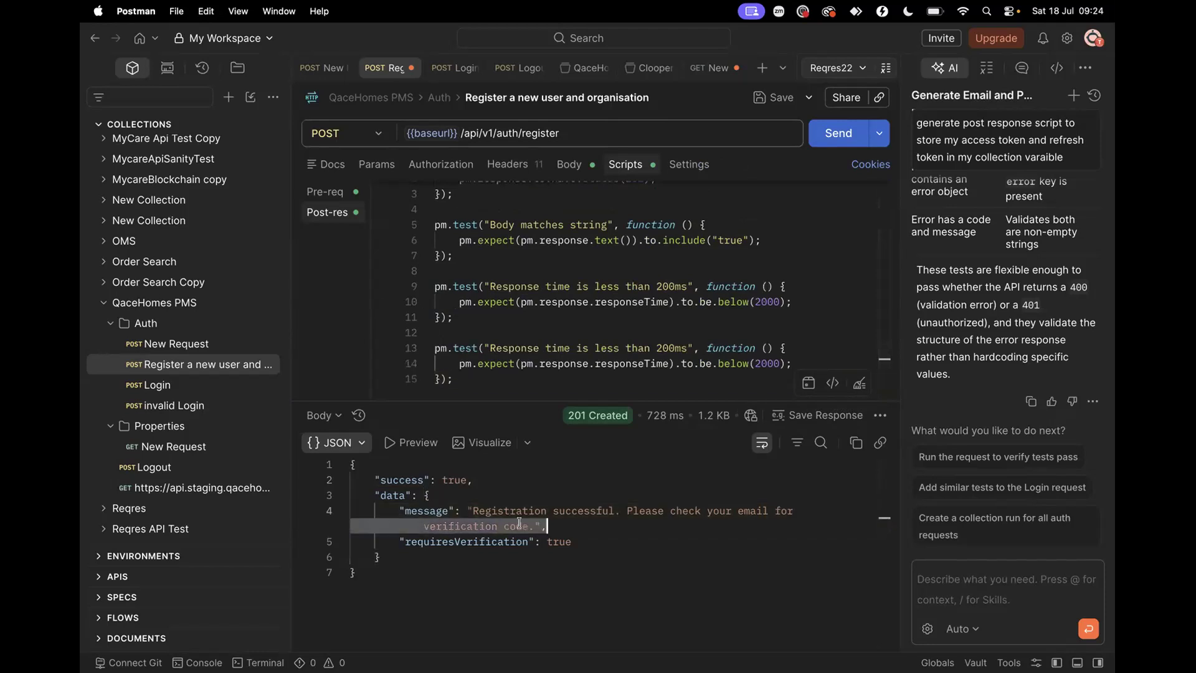
{"action": "left_click", "coordinate": [532, 525]}
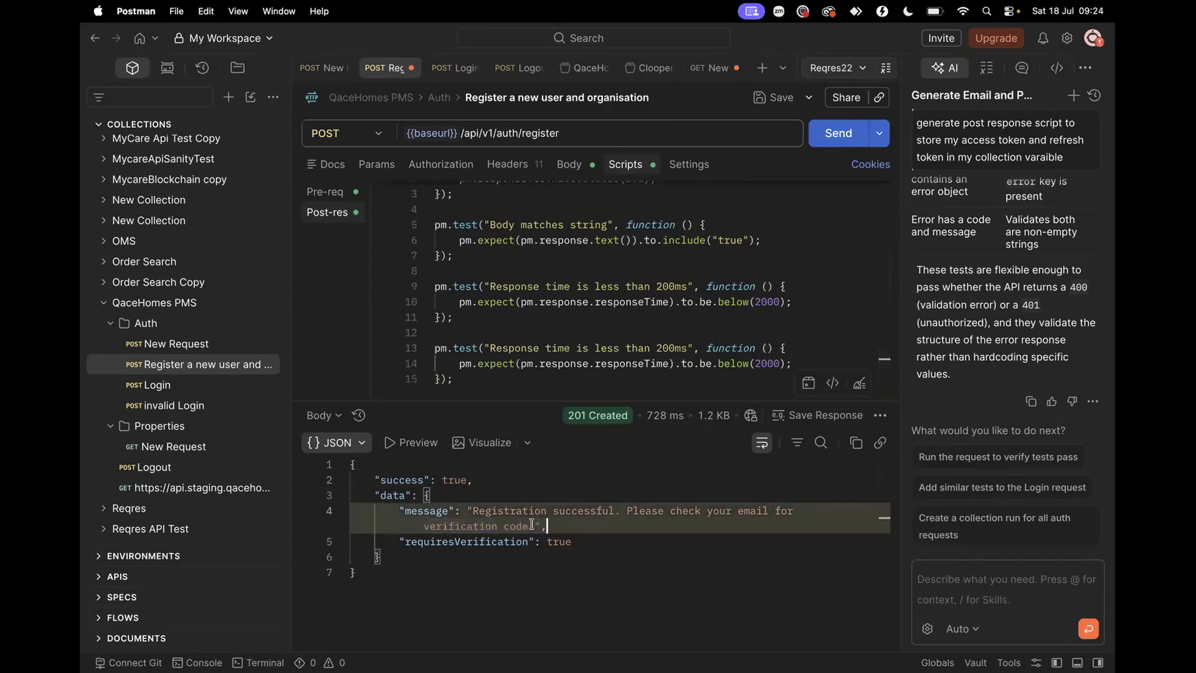
{"action": "key", "text": "shift+Home"}
{"action": "key", "text": "Left"}
{"action": "key", "text": "shift+End"}
{"action": "key", "text": "Right"}
{"action": "triple_click", "coordinate": [487, 508]}
{"action": "left_click_drag", "start_coordinate": [476, 507], "coordinate": [526, 526]}
{"action": "left_click", "coordinate": [628, 496]}
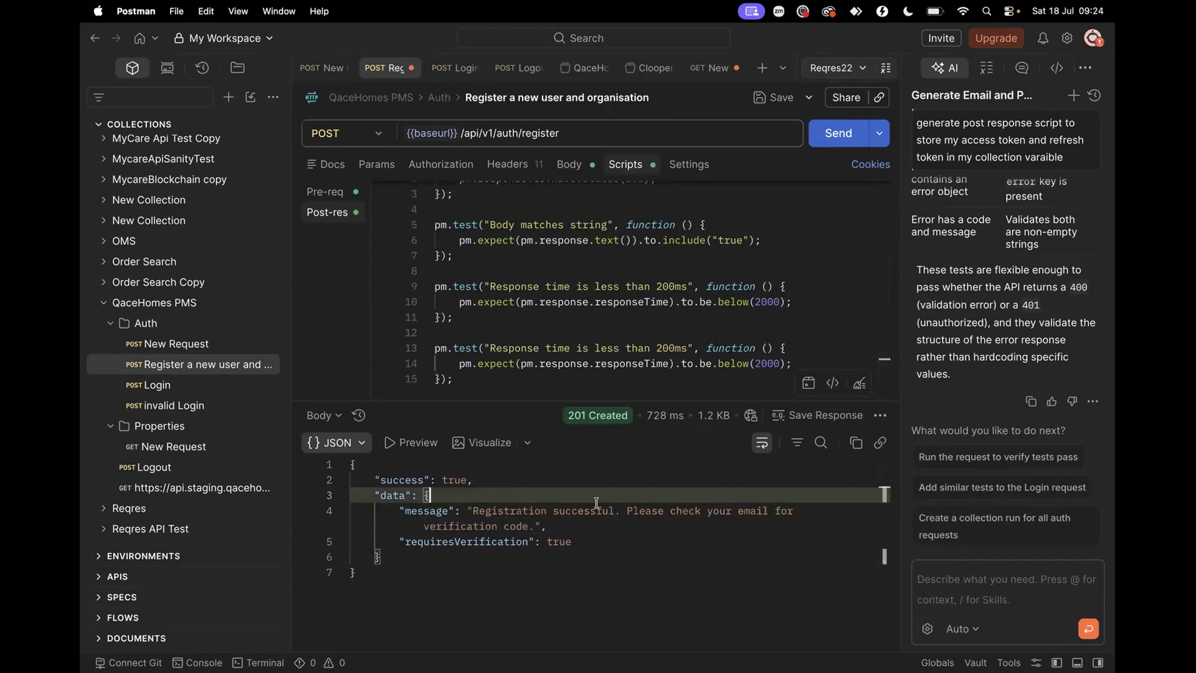
{"action": "left_click", "coordinate": [508, 506]}
{"action": "right_click", "coordinate": [508, 506]}
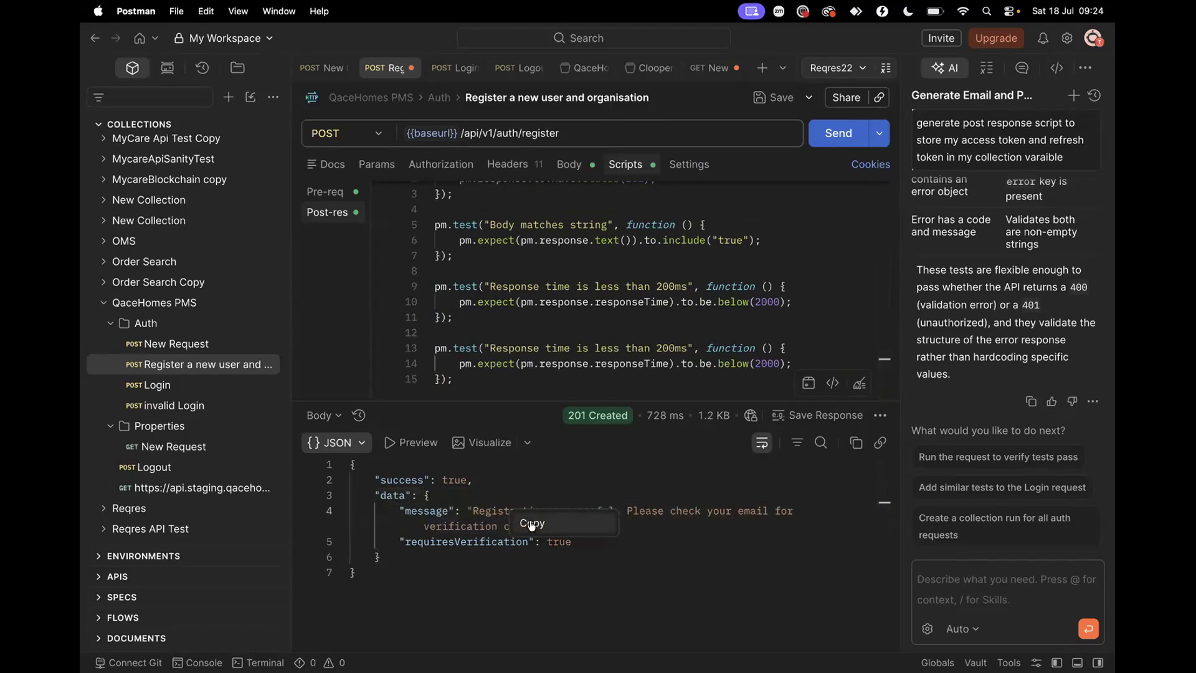
{"action": "left_click", "coordinate": [532, 525]}
{"action": "scroll", "coordinate": [606, 329], "scroll_direction": "down", "scroll_amount": 1}
{"action": "scroll", "coordinate": [606, 328], "scroll_direction": "up", "scroll_amount": 1}
{"action": "scroll", "coordinate": [606, 329], "scroll_direction": "down", "scroll_amount": 1}
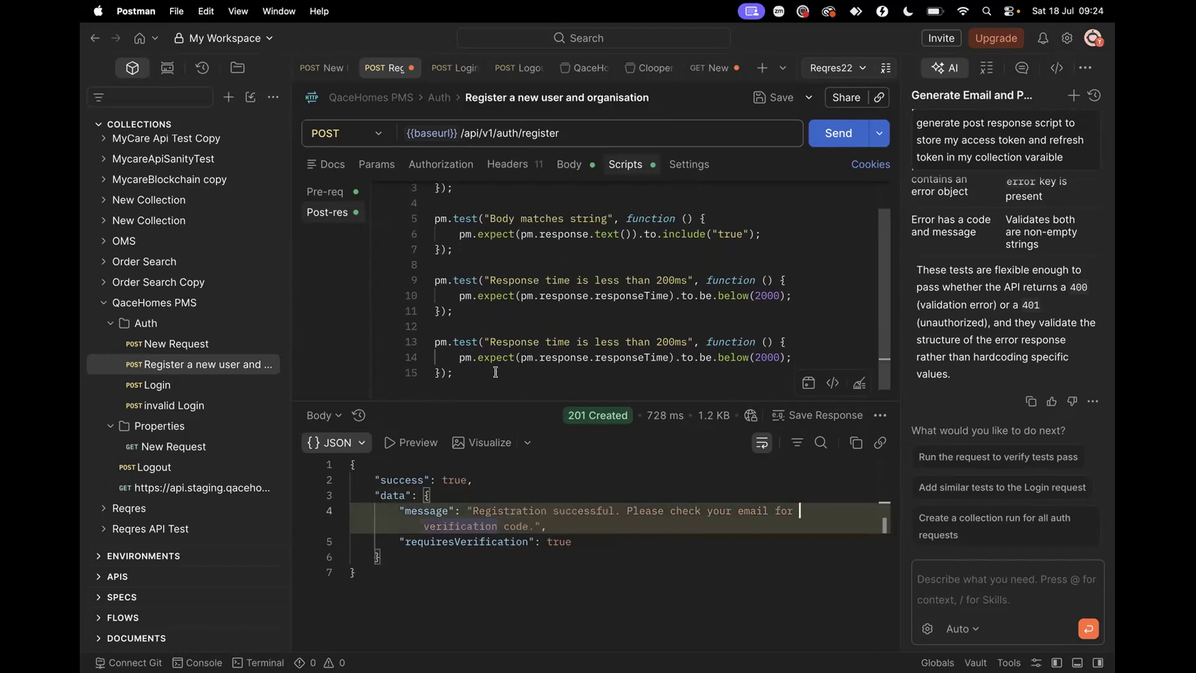
{"action": "left_click_drag", "start_coordinate": [495, 372], "coordinate": [425, 344]}
{"action": "type", "text": "verification"}
{"action": "key", "text": "super+z"}
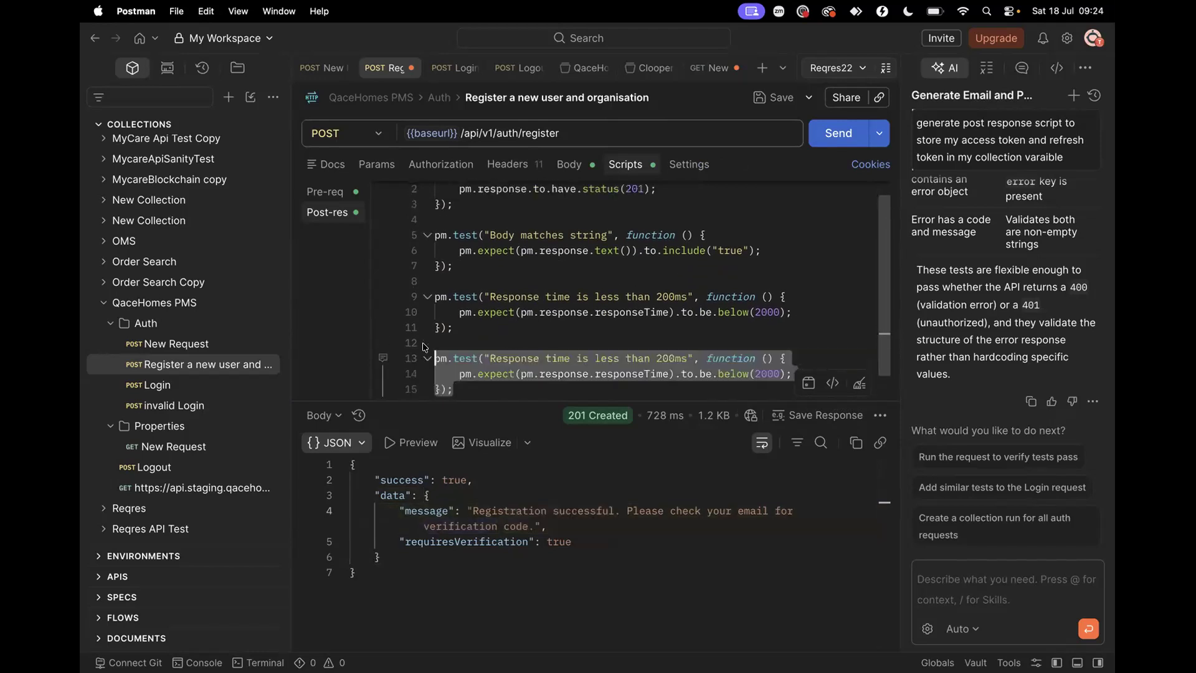
{"action": "key", "text": "BackSpace"}
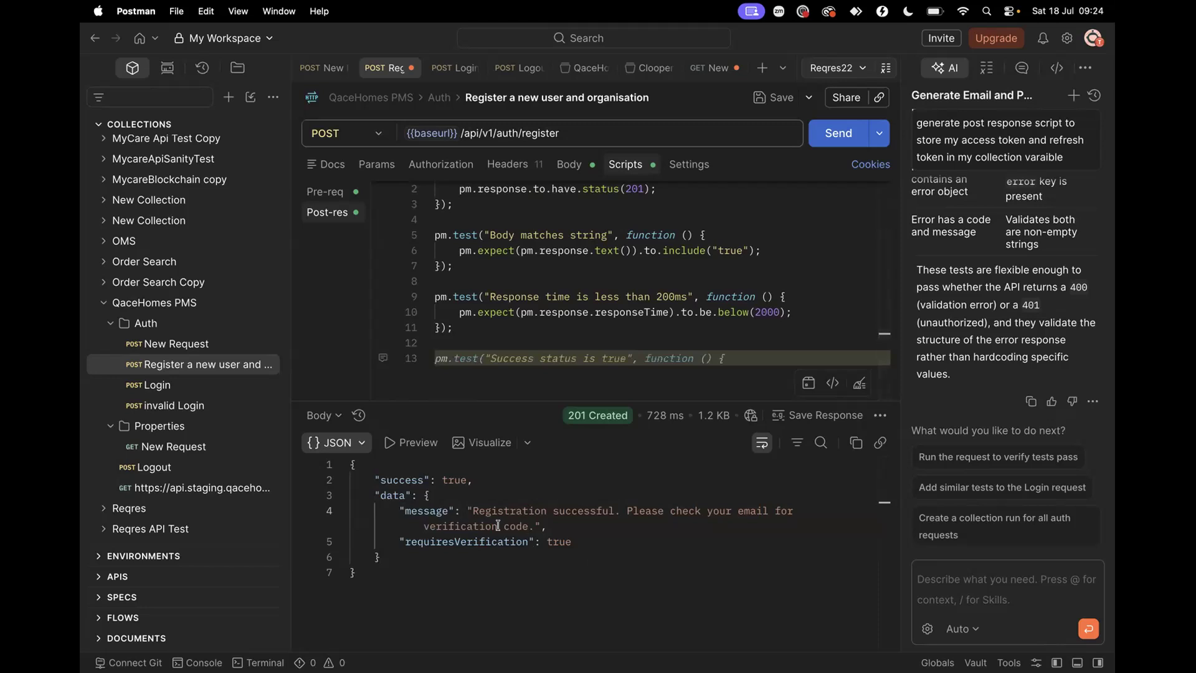
{"action": "left_click", "coordinate": [482, 508]}
{"action": "scroll", "coordinate": [526, 391], "scroll_direction": "up", "scroll_amount": 1}
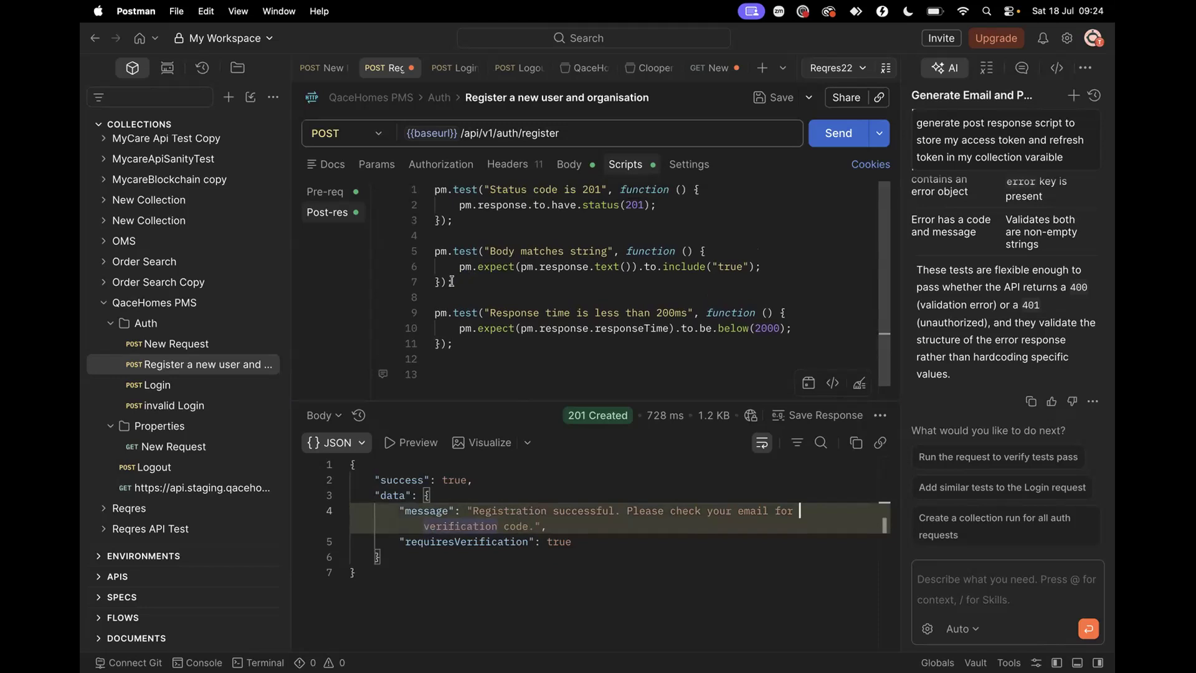
{"action": "left_click_drag", "start_coordinate": [452, 282], "coordinate": [426, 255]}
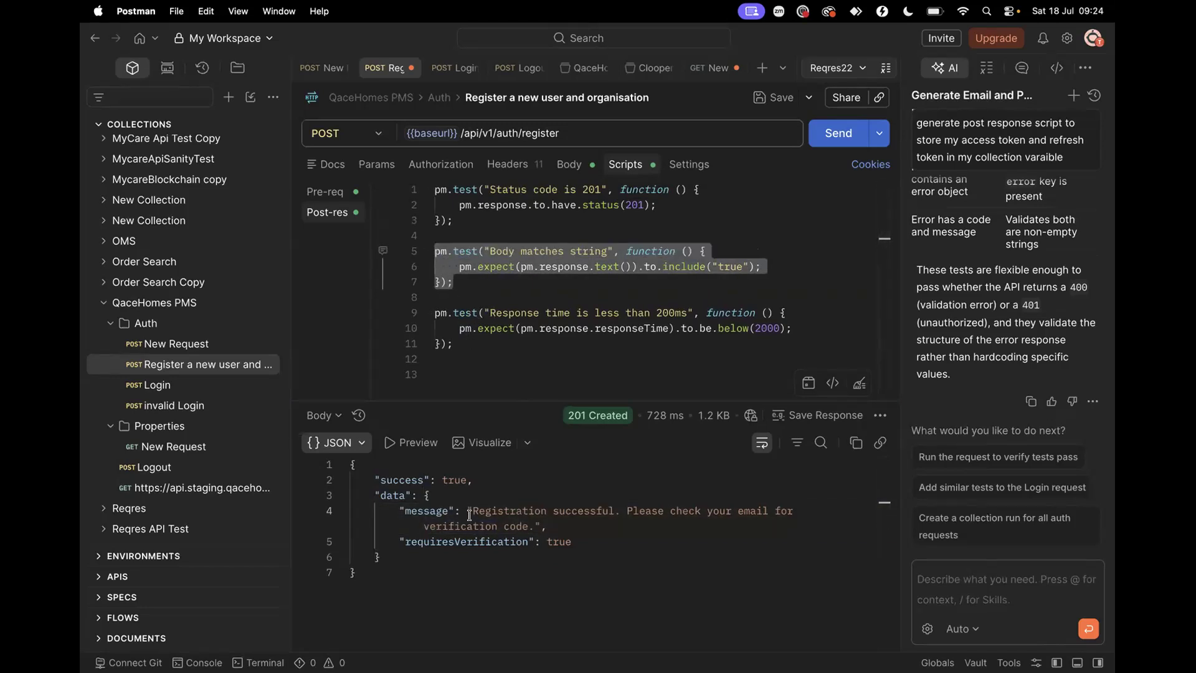
{"action": "left_click", "coordinate": [499, 298]}
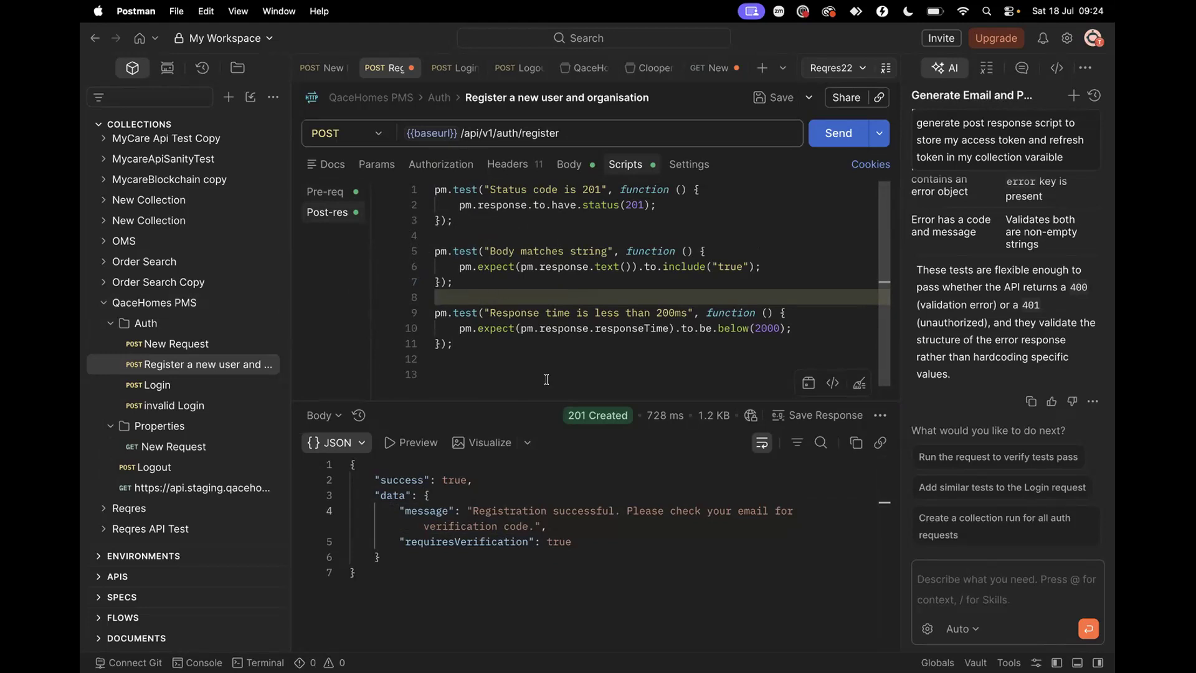
{"action": "mouse_move", "coordinate": [586, 417]}
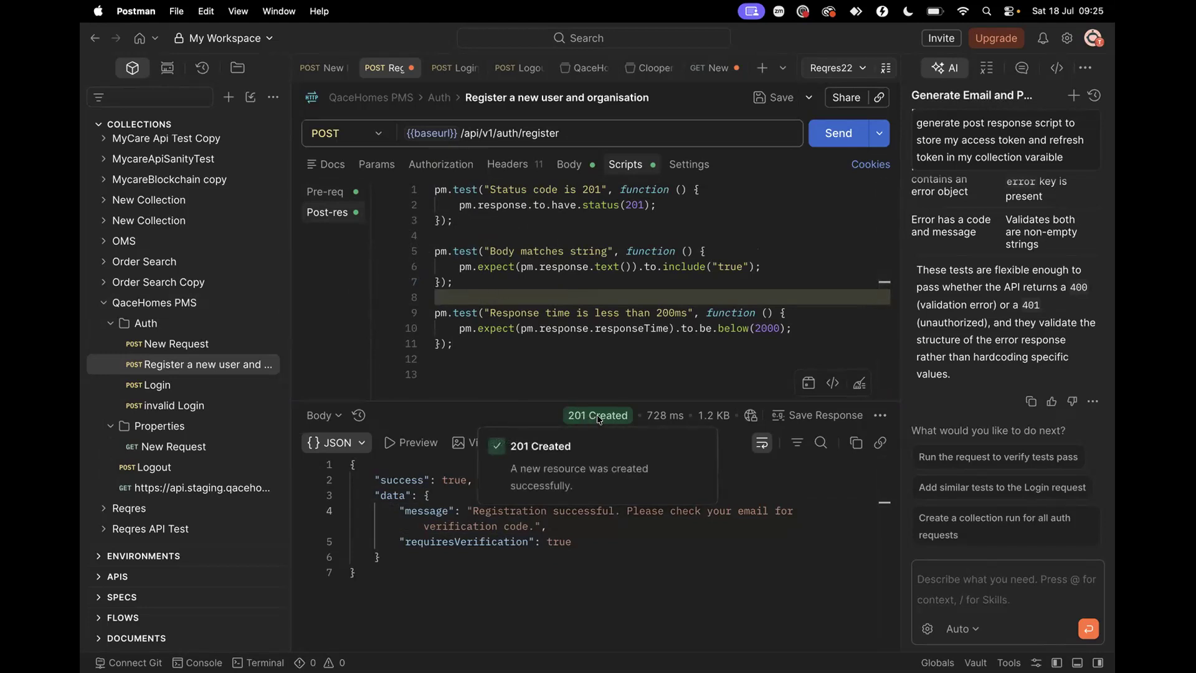
{"action": "left_click", "coordinate": [444, 479]}
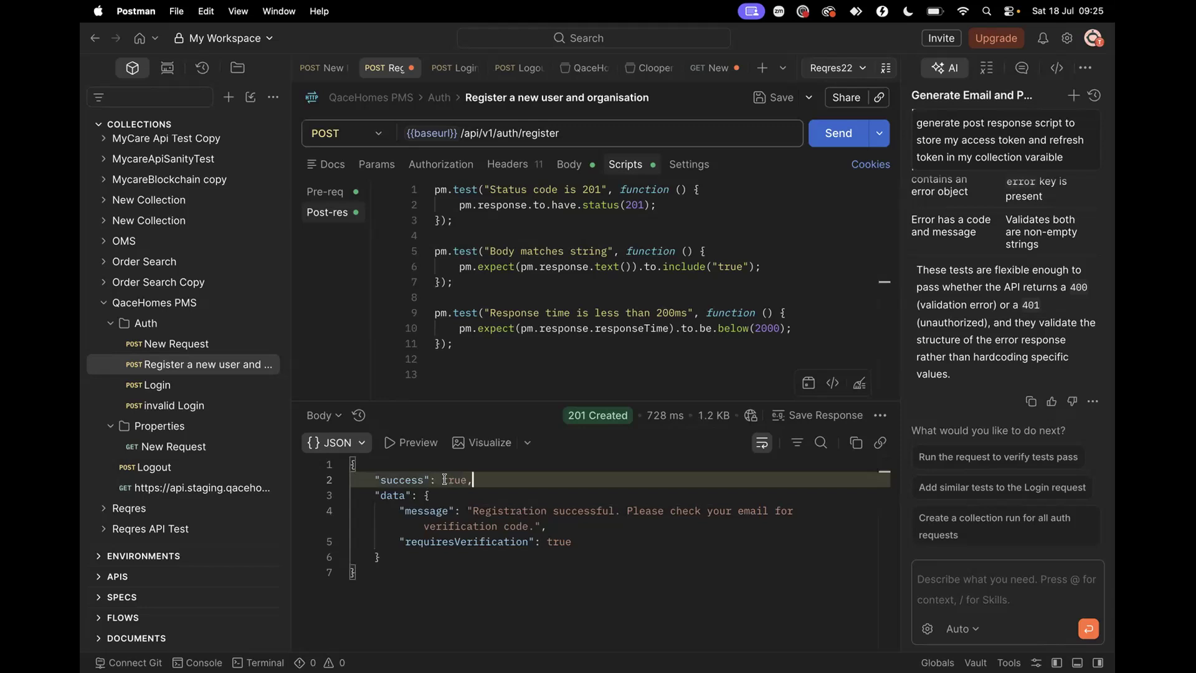
{"action": "mouse_move", "coordinate": [665, 419]}
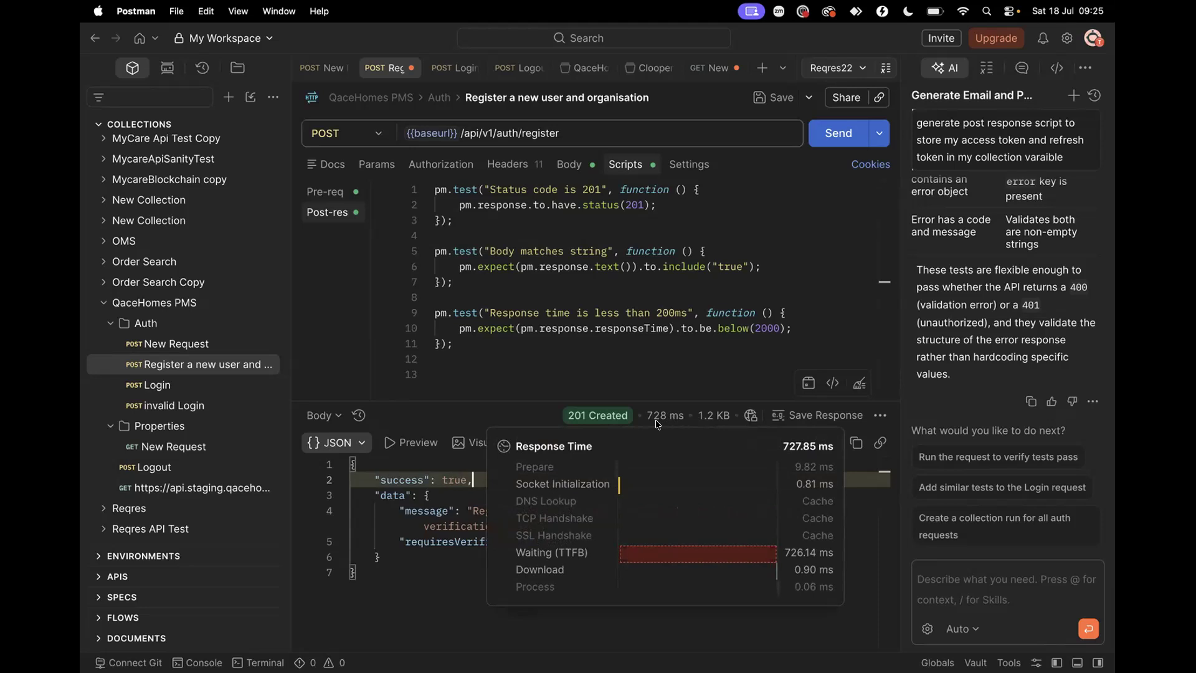
{"action": "left_click", "coordinate": [578, 340]}
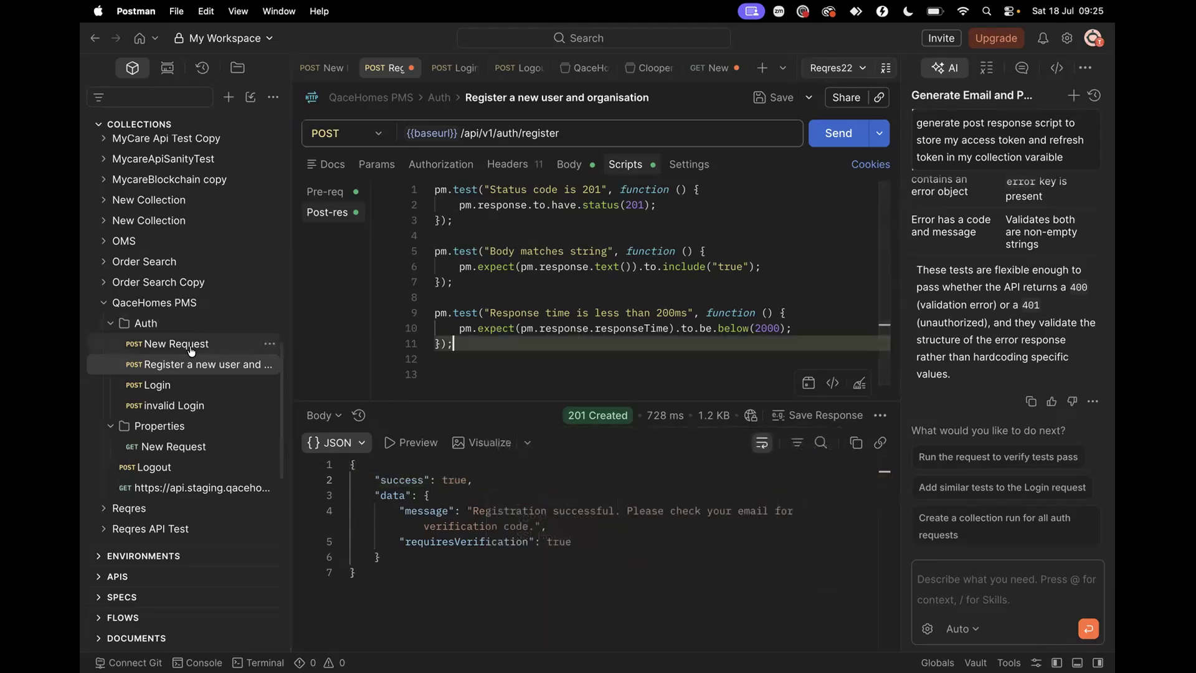
{"action": "left_click", "coordinate": [166, 387]}
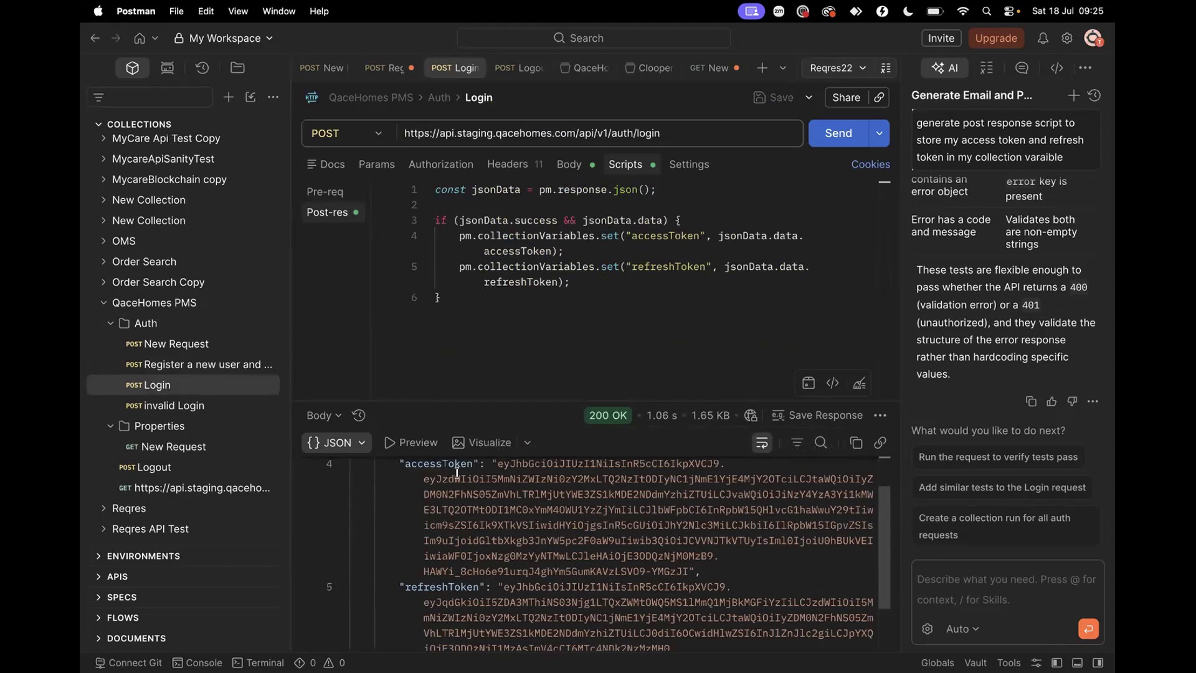
Move the GET property-listing request into the Properties folder
{"action": "left_click_drag", "start_coordinate": [495, 464], "coordinate": [680, 575]}
{"action": "left_click", "coordinate": [686, 573]}
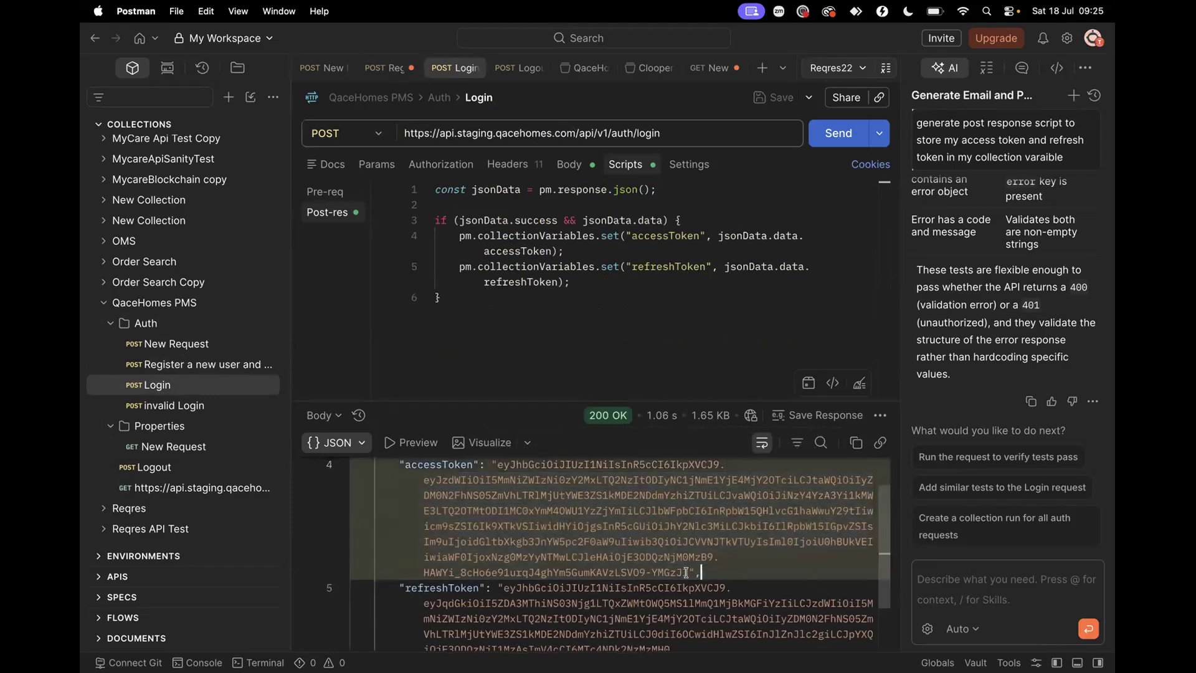
{"action": "left_click", "coordinate": [161, 446]}
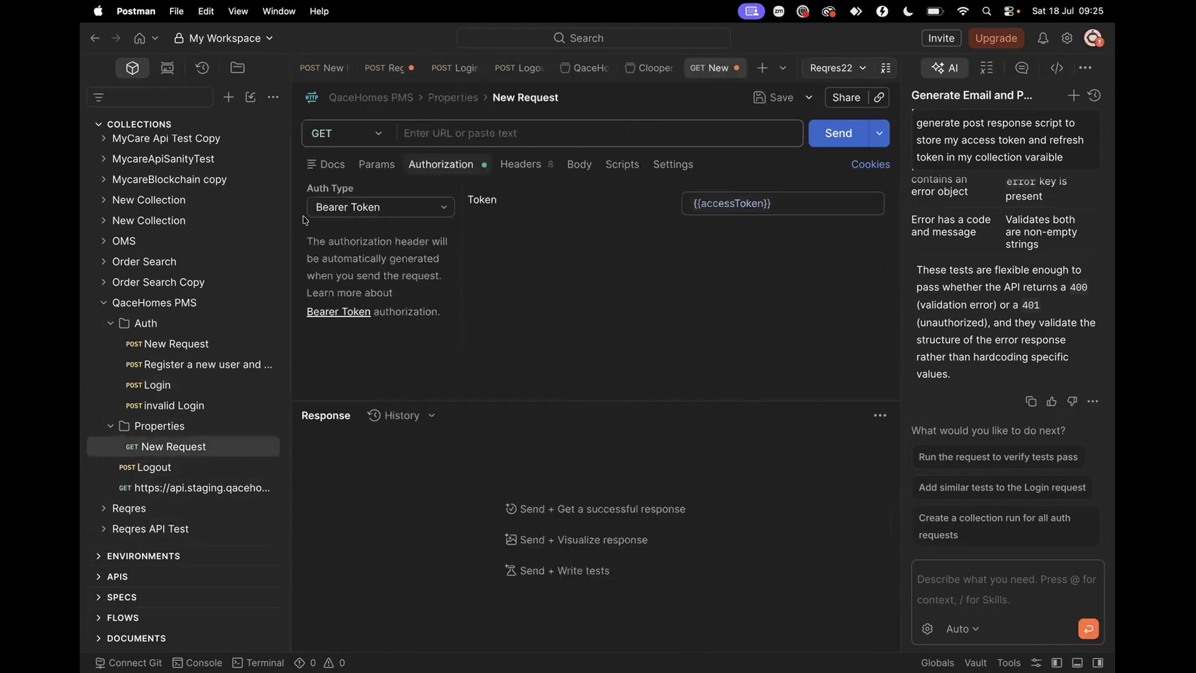
{"action": "left_click_drag", "start_coordinate": [182, 488], "coordinate": [183, 430]}
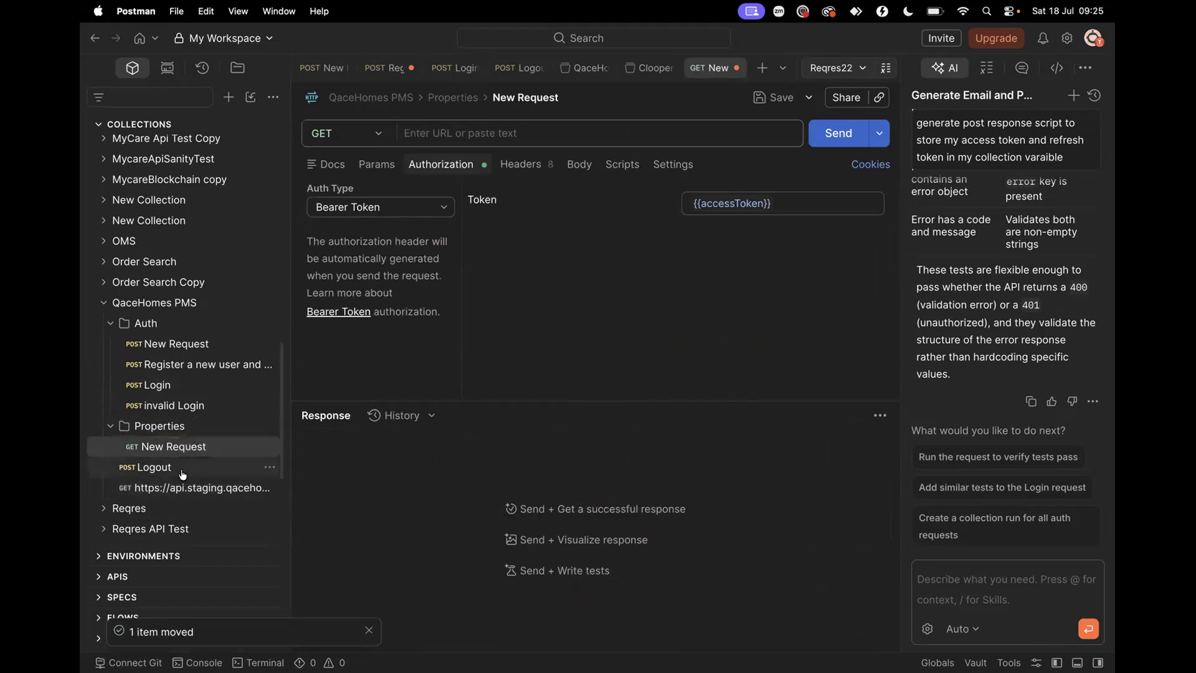
{"action": "left_click", "coordinate": [184, 468]}
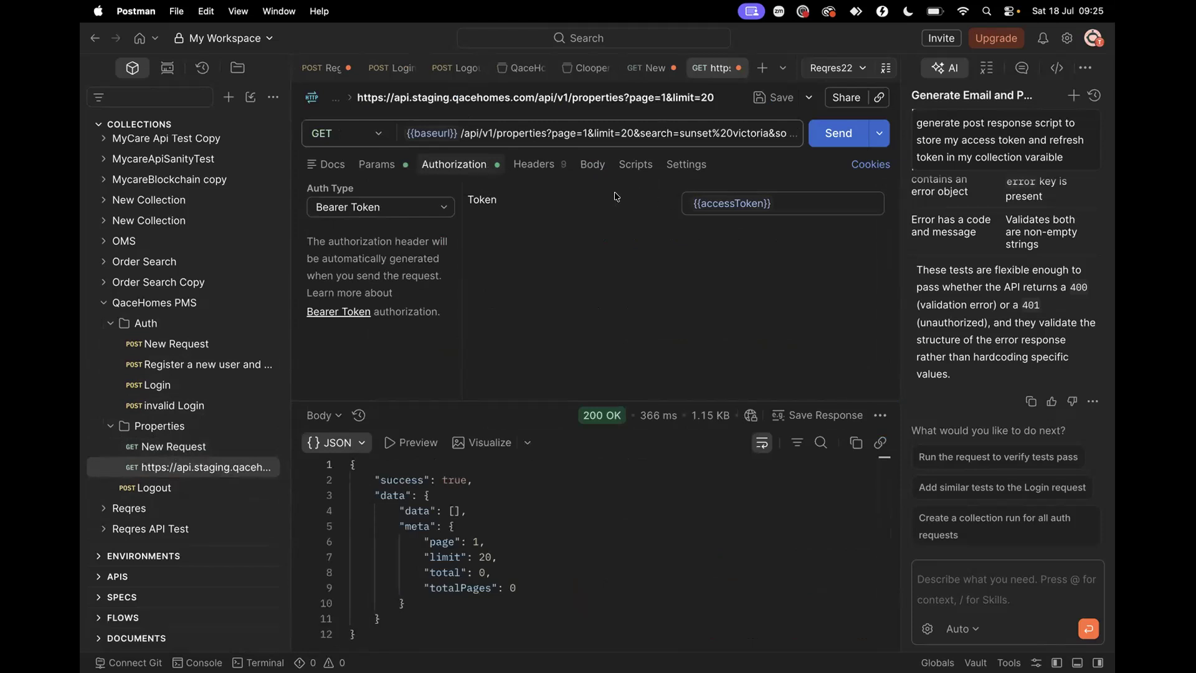
Reopen Login and show the collection variables holding accessToken and refreshToken
{"action": "left_click", "coordinate": [159, 387]}
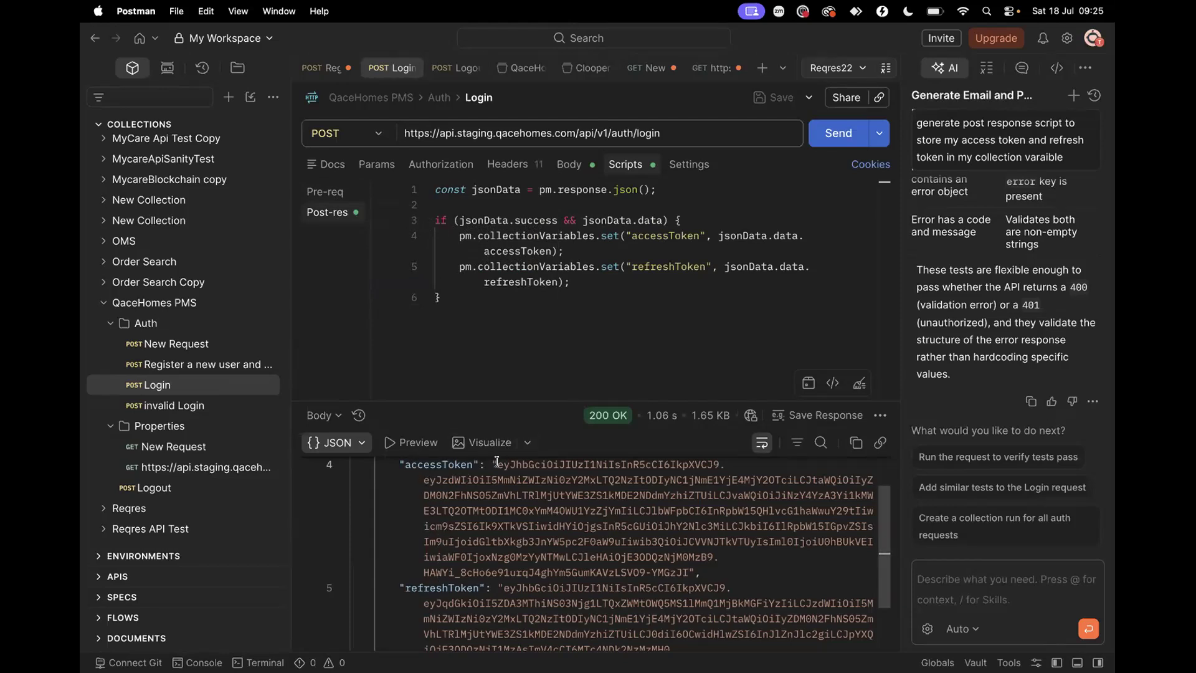
{"action": "left_click_drag", "start_coordinate": [496, 461], "coordinate": [562, 506]}
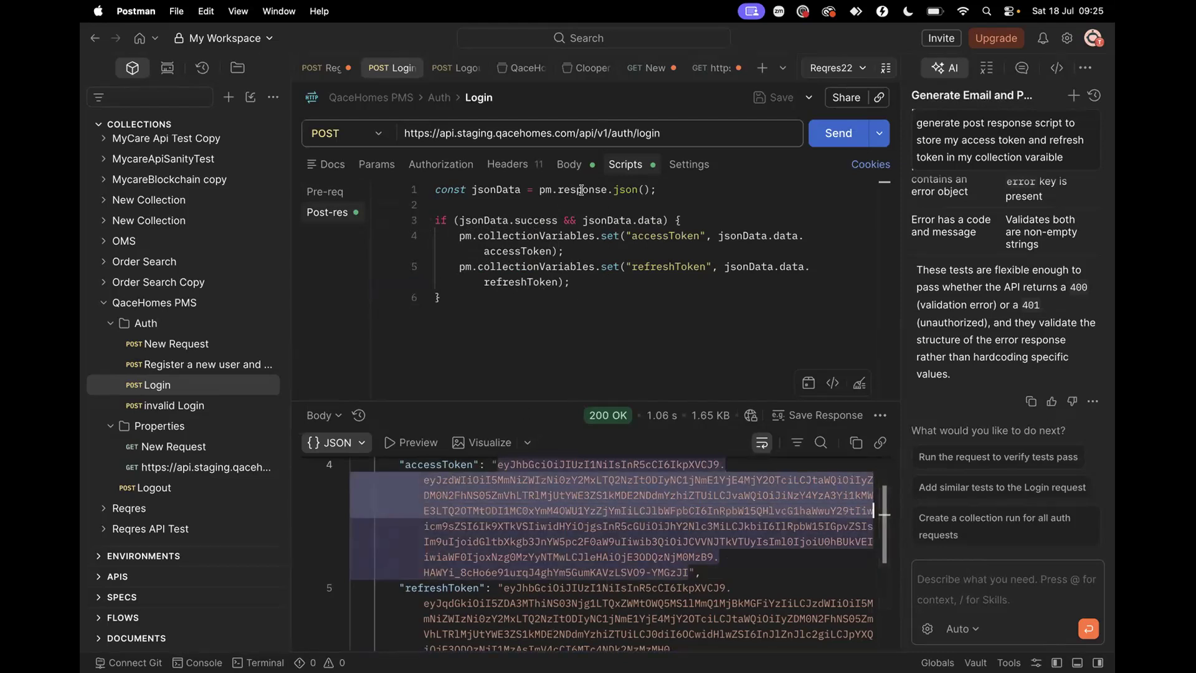
{"action": "left_click", "coordinate": [155, 302]}
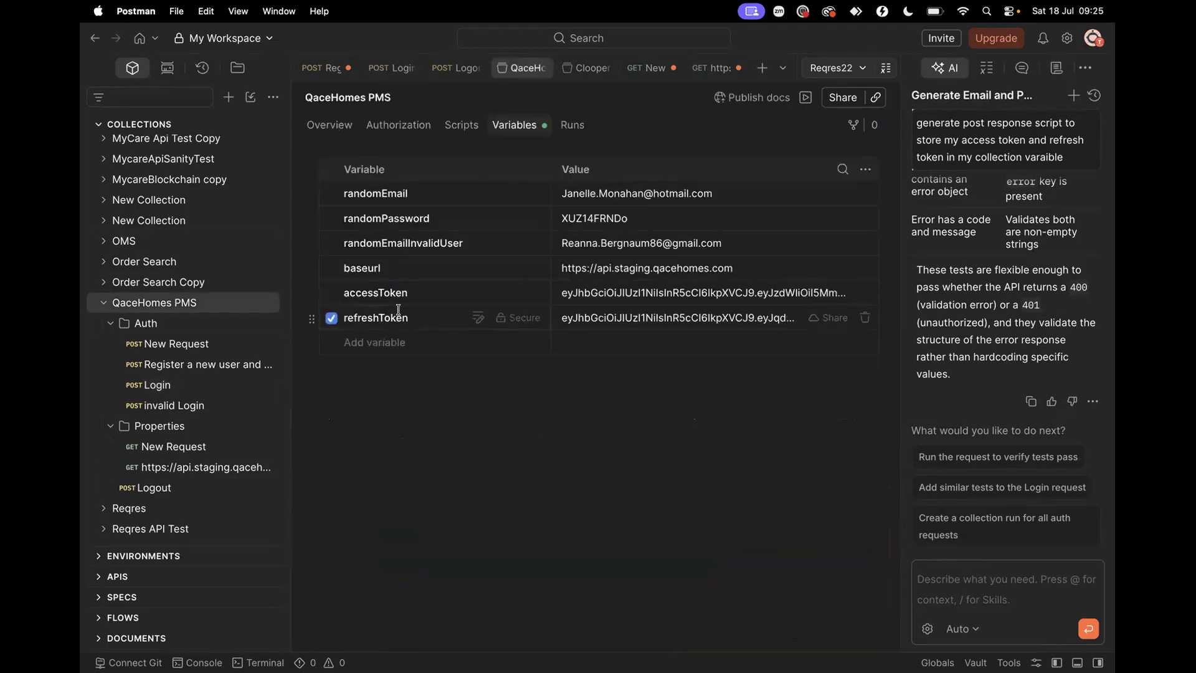
{"action": "left_click", "coordinate": [168, 387]}
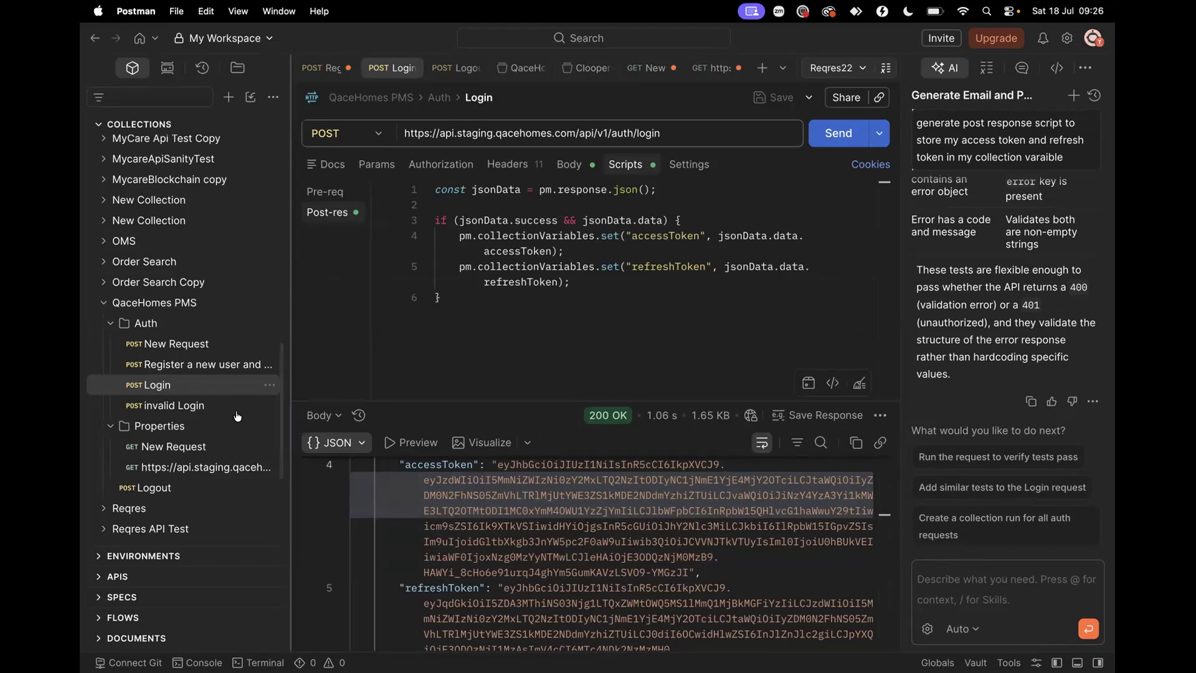
{"action": "left_click", "coordinate": [179, 473]}
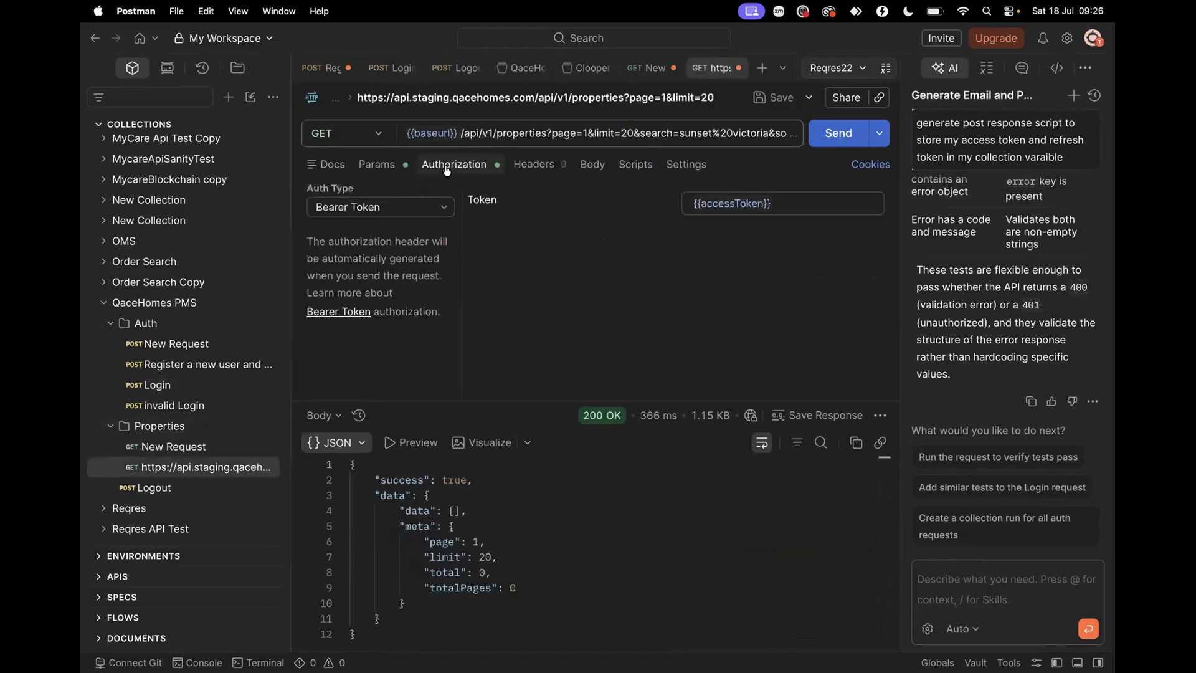
{"action": "left_click", "coordinate": [442, 208]}
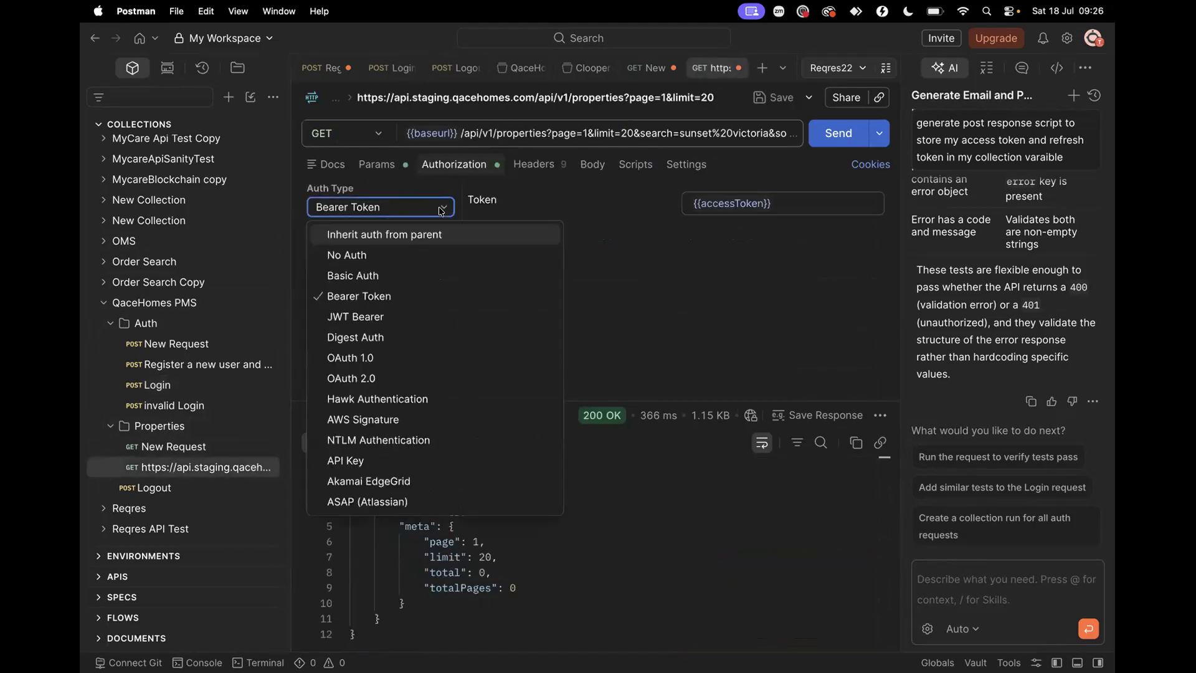
{"action": "left_click", "coordinate": [370, 303]}
{"action": "mouse_move", "coordinate": [714, 199]}
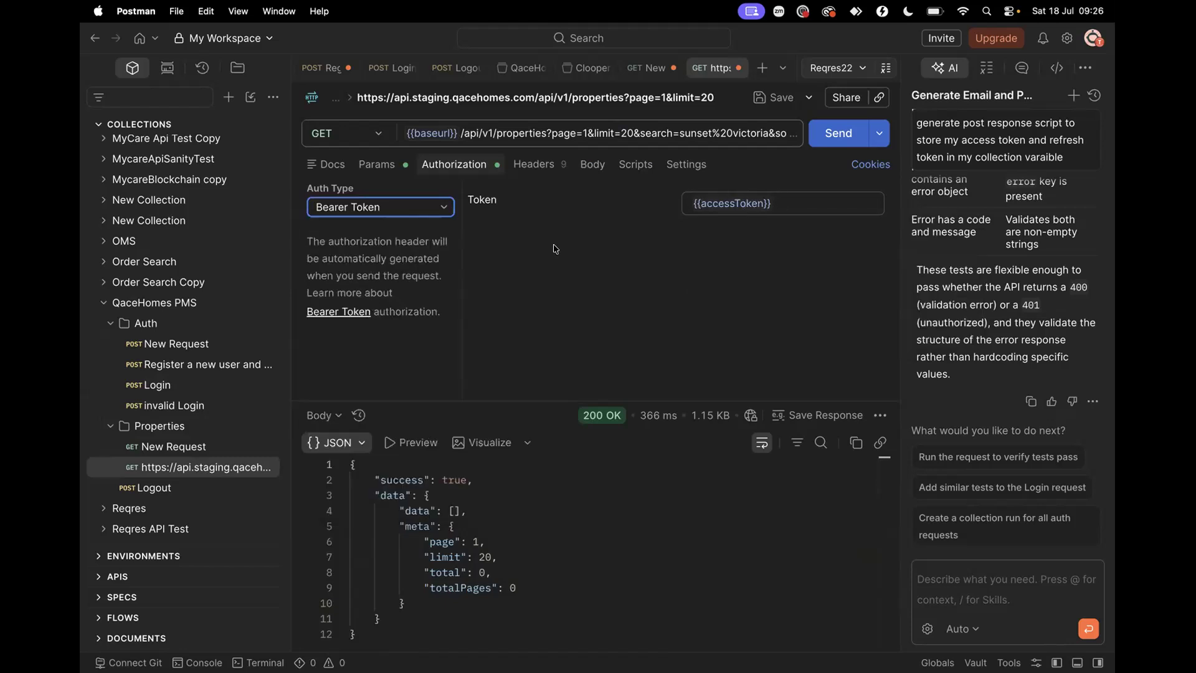
{"action": "left_click", "coordinate": [177, 304]}
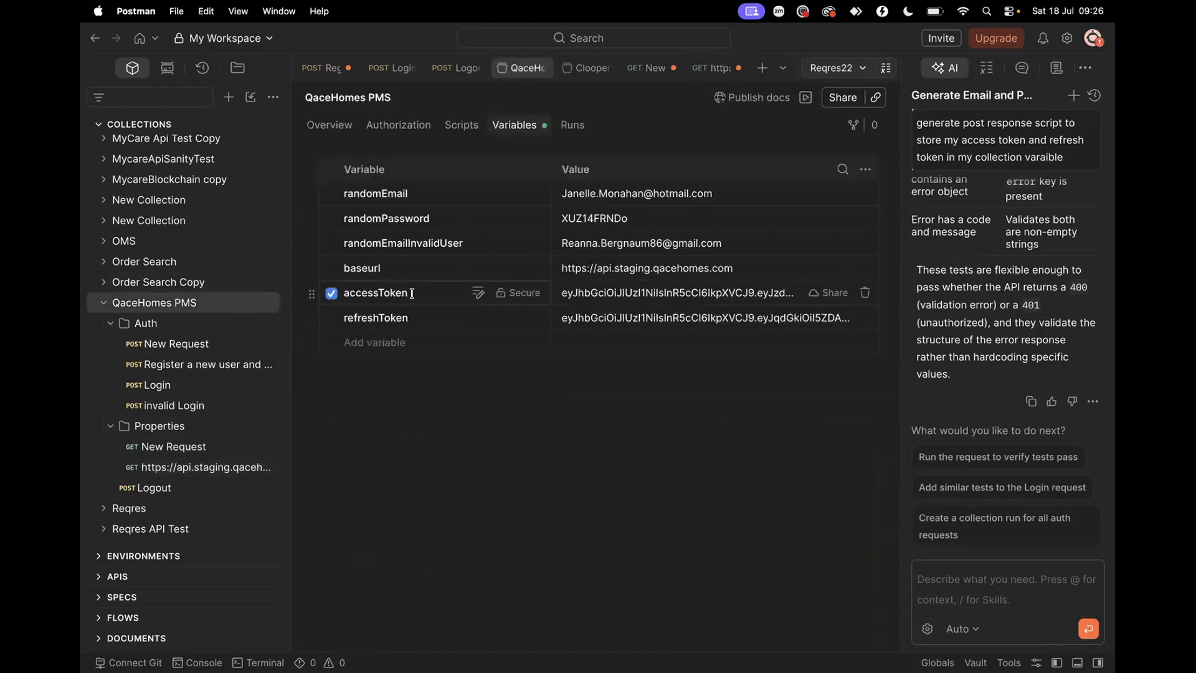
{"action": "left_click", "coordinate": [380, 287]}
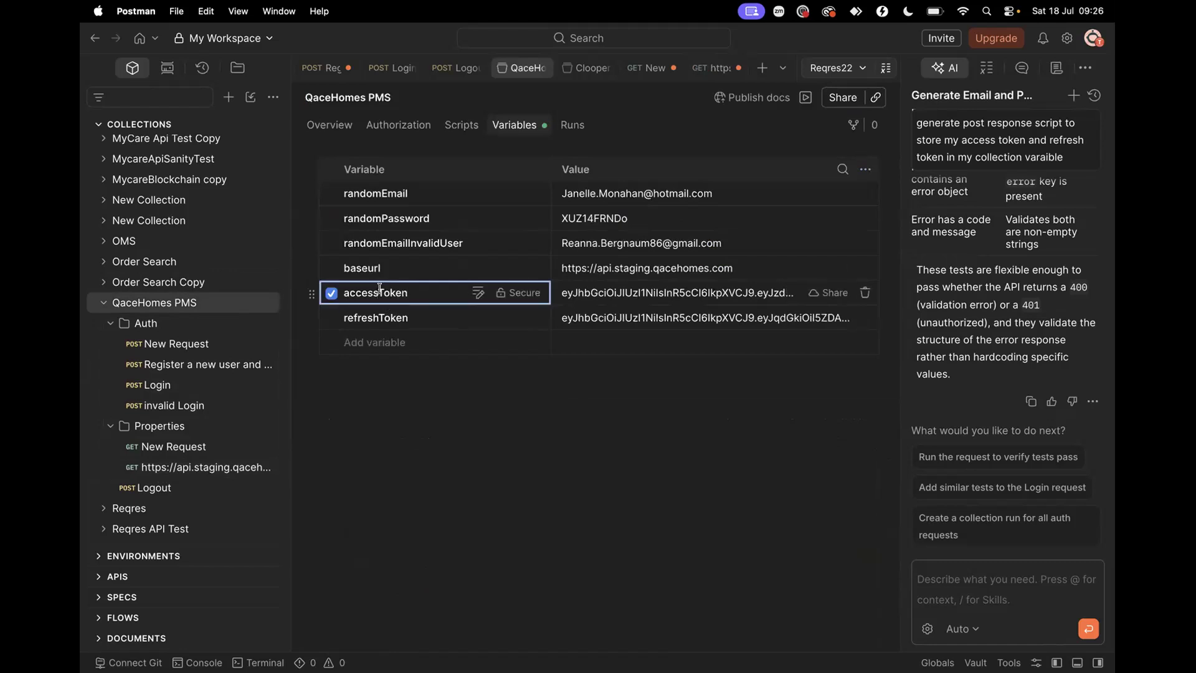
{"action": "left_click", "coordinate": [190, 473]}
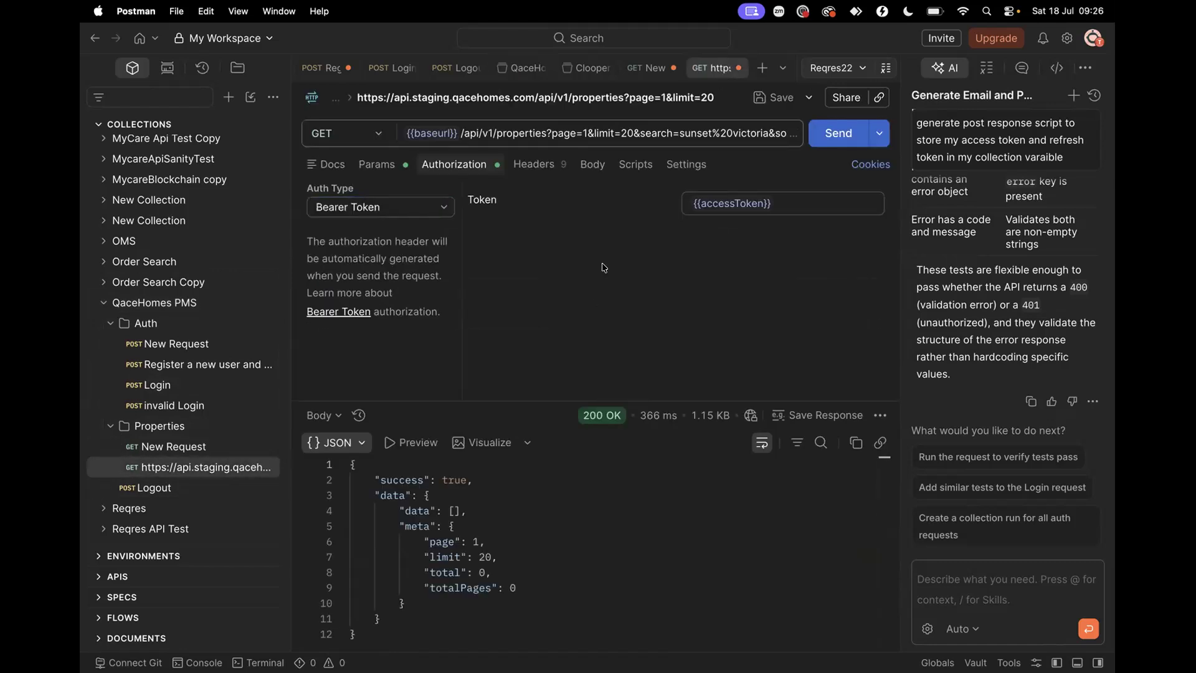
Correct the Bearer Token to {{accessToken}} and resend GET properties for a 200 OK
{"action": "left_click", "coordinate": [740, 200]}
{"action": "key", "text": "Delete"}
{"action": "type", "text": "t"}
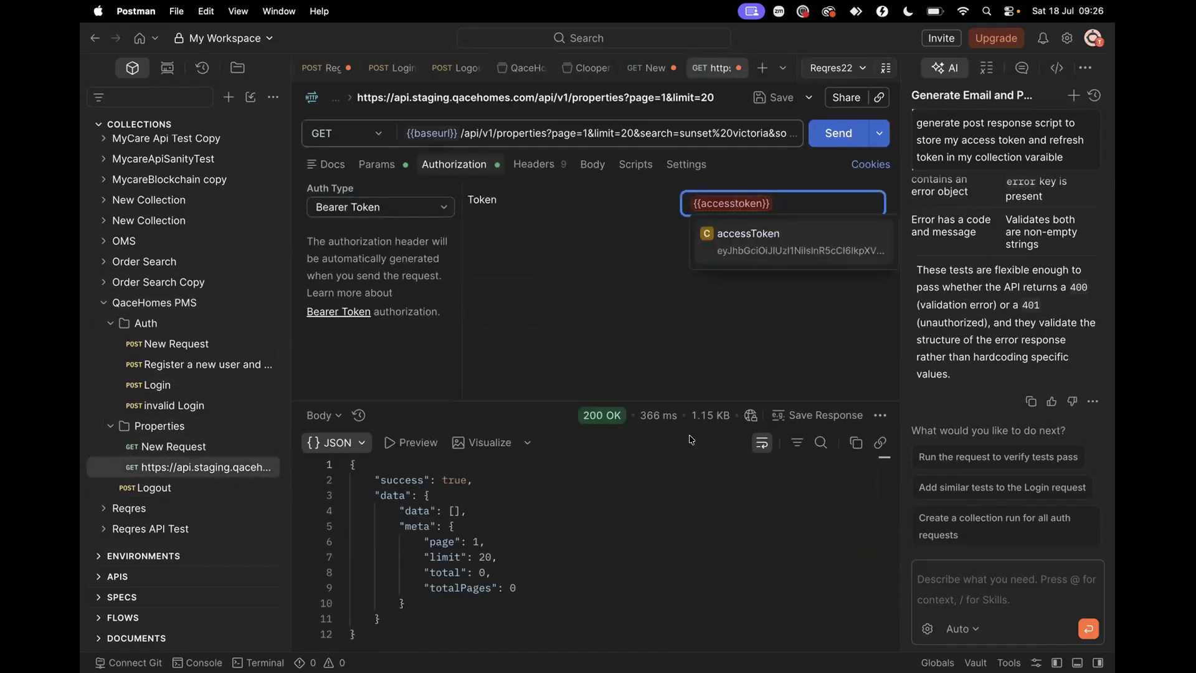
{"action": "left_click", "coordinate": [694, 373]}
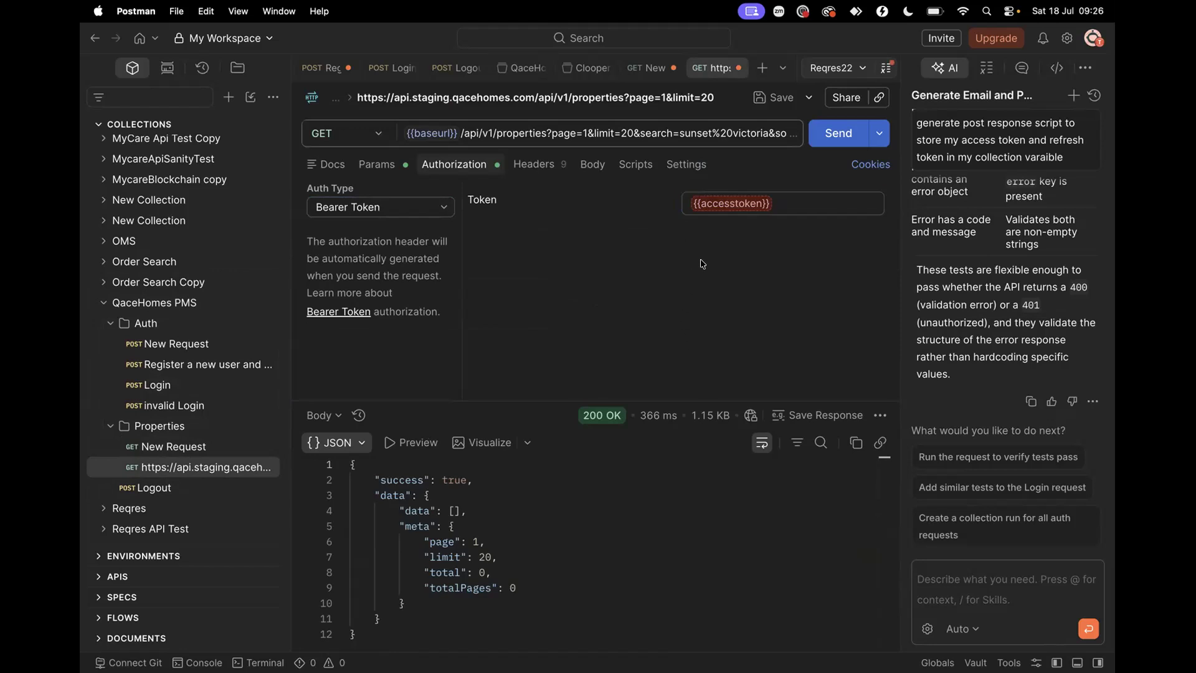
{"action": "left_click", "coordinate": [737, 200]}
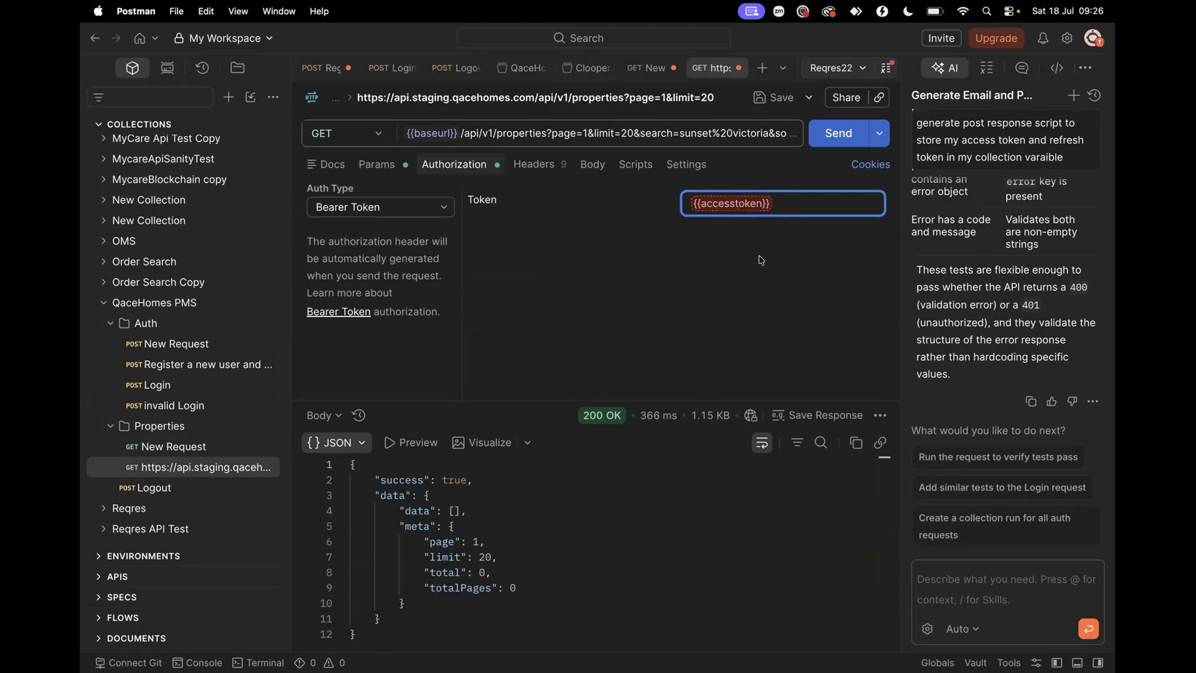
{"action": "key", "text": "BackSpace"}
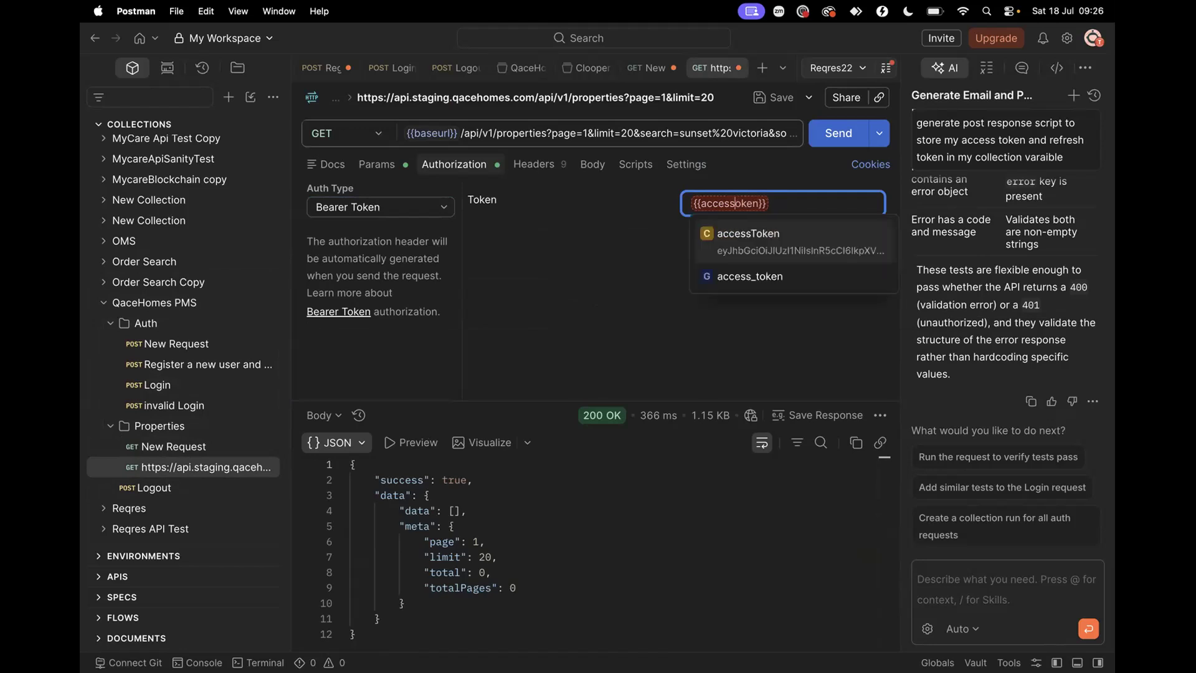
{"action": "type", "text": "T"}
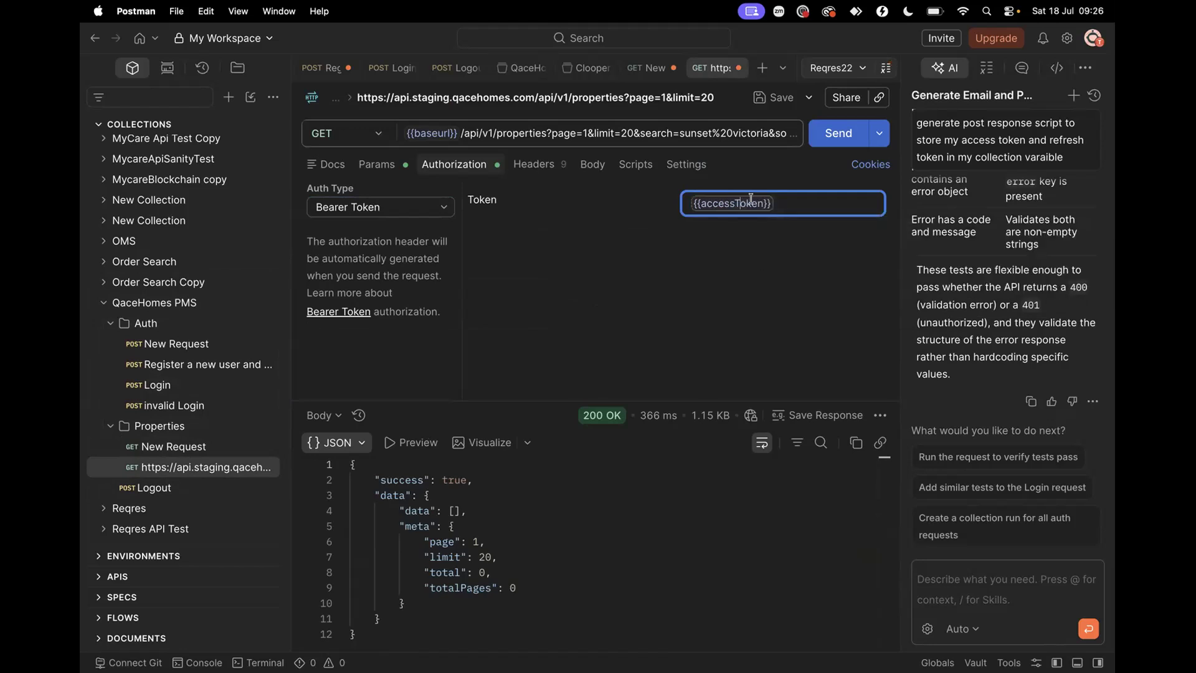
{"action": "mouse_move", "coordinate": [762, 201]}
{"action": "left_click", "coordinate": [825, 138]}
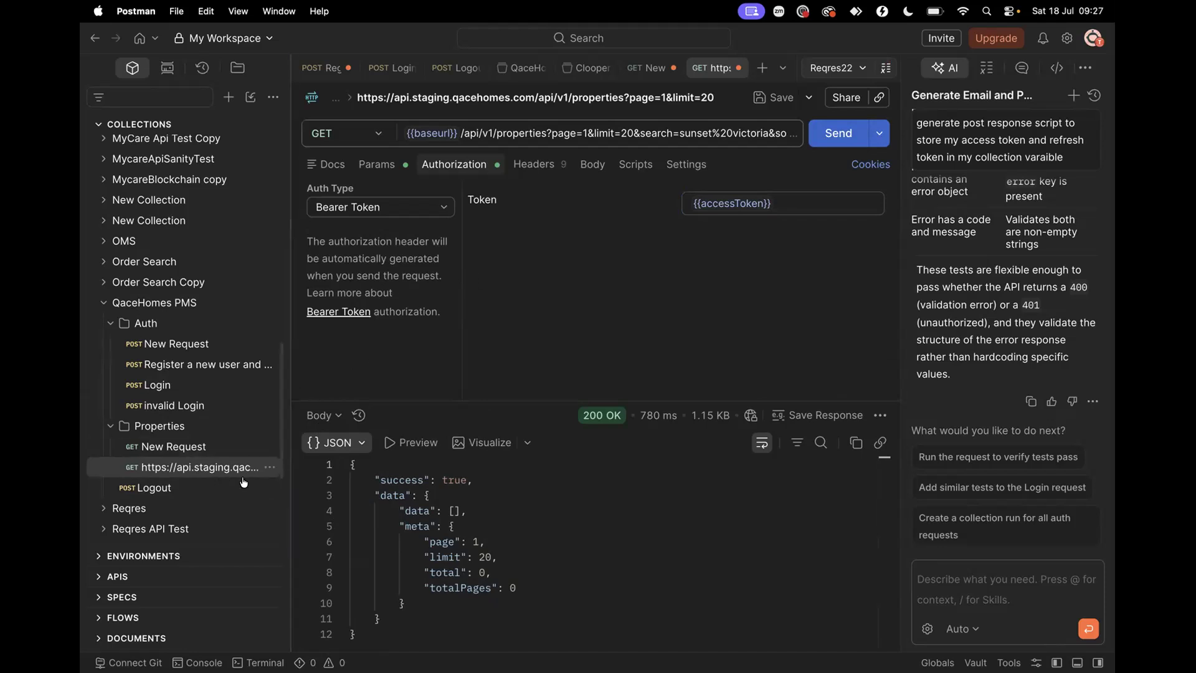
Resend Login and confirm fresh accessToken and refreshToken in the collection variables
{"action": "left_click", "coordinate": [211, 385]}
{"action": "left_click", "coordinate": [838, 134]}
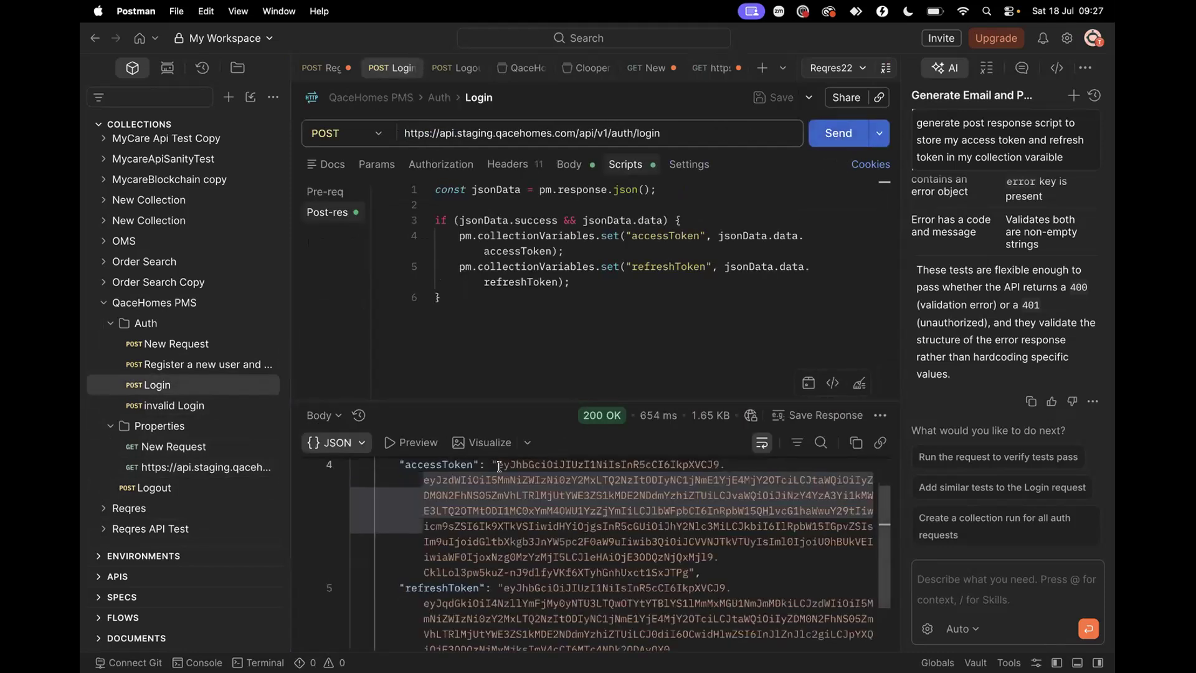
{"action": "left_click", "coordinate": [167, 302]}
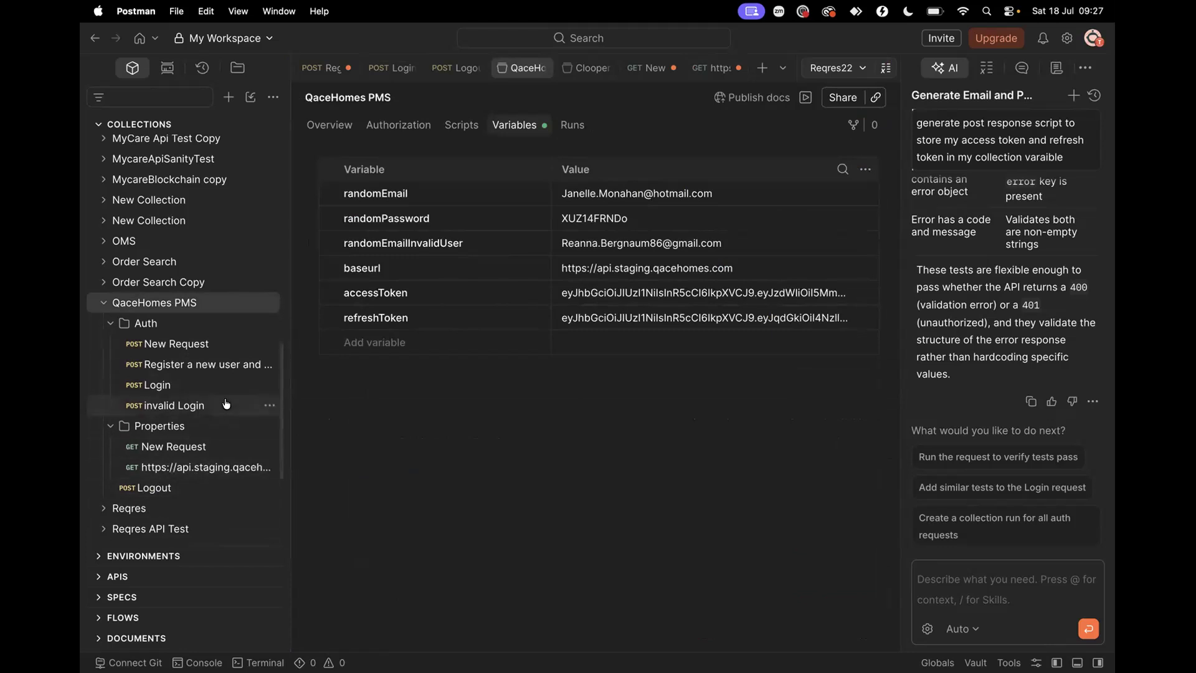
Compare the Auth New Request with 'Register a new user and organisation'
{"action": "left_click", "coordinate": [177, 343]}
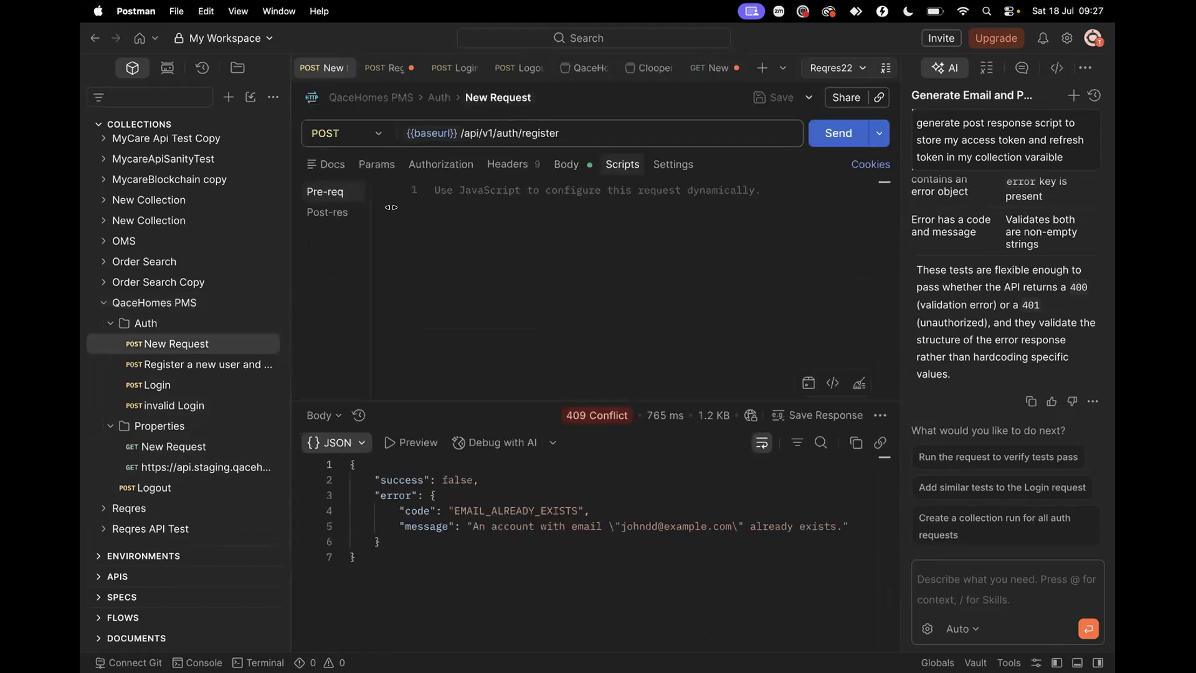
{"action": "left_click", "coordinate": [201, 368]}
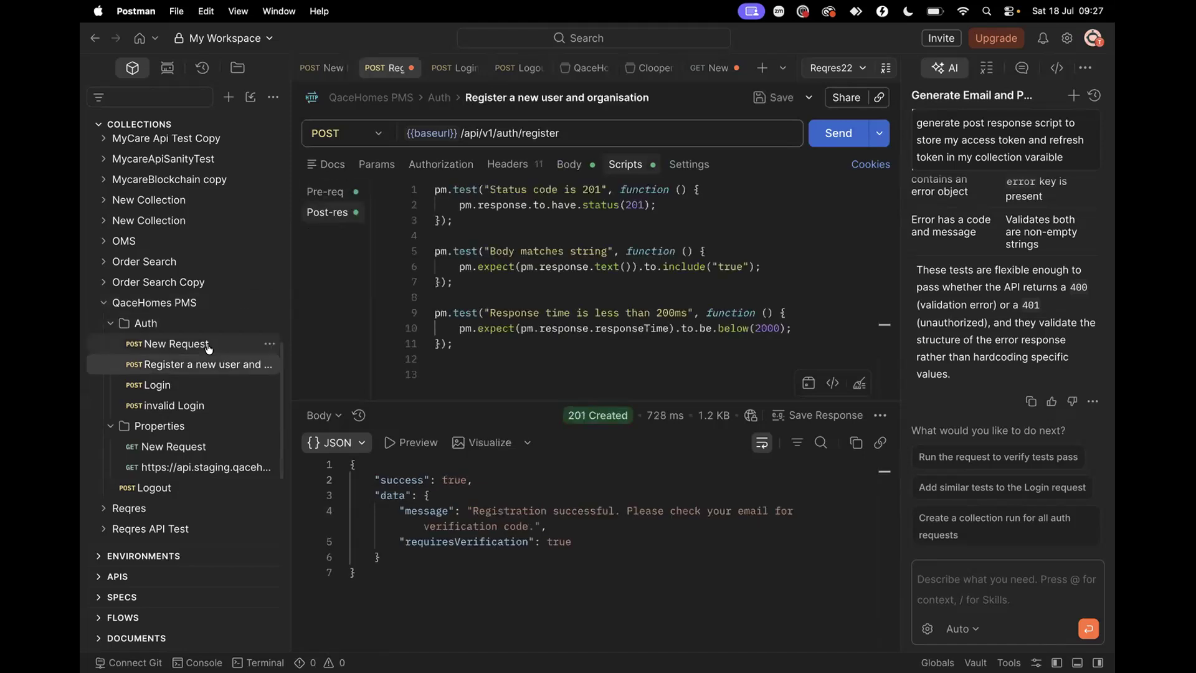
{"action": "left_click", "coordinate": [212, 343]}
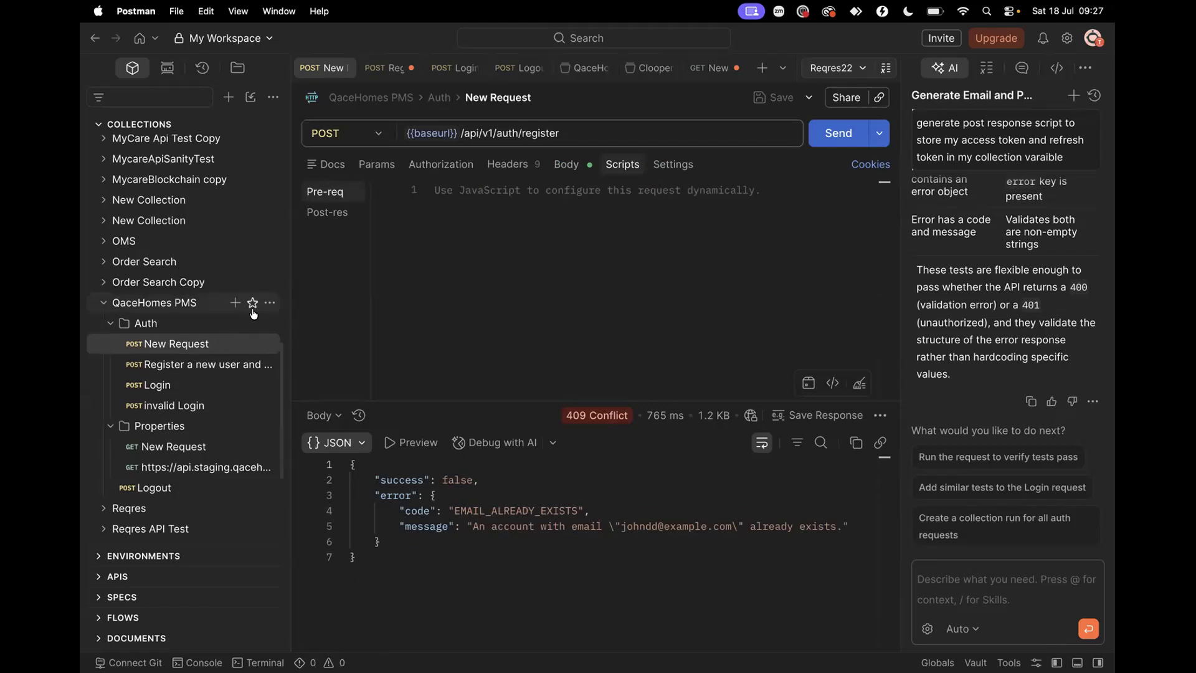
{"action": "left_click", "coordinate": [210, 366]}
{"action": "left_click", "coordinate": [196, 348]}
Delete the leftover New Request from the Auth folder
{"action": "right_click", "coordinate": [197, 348]}
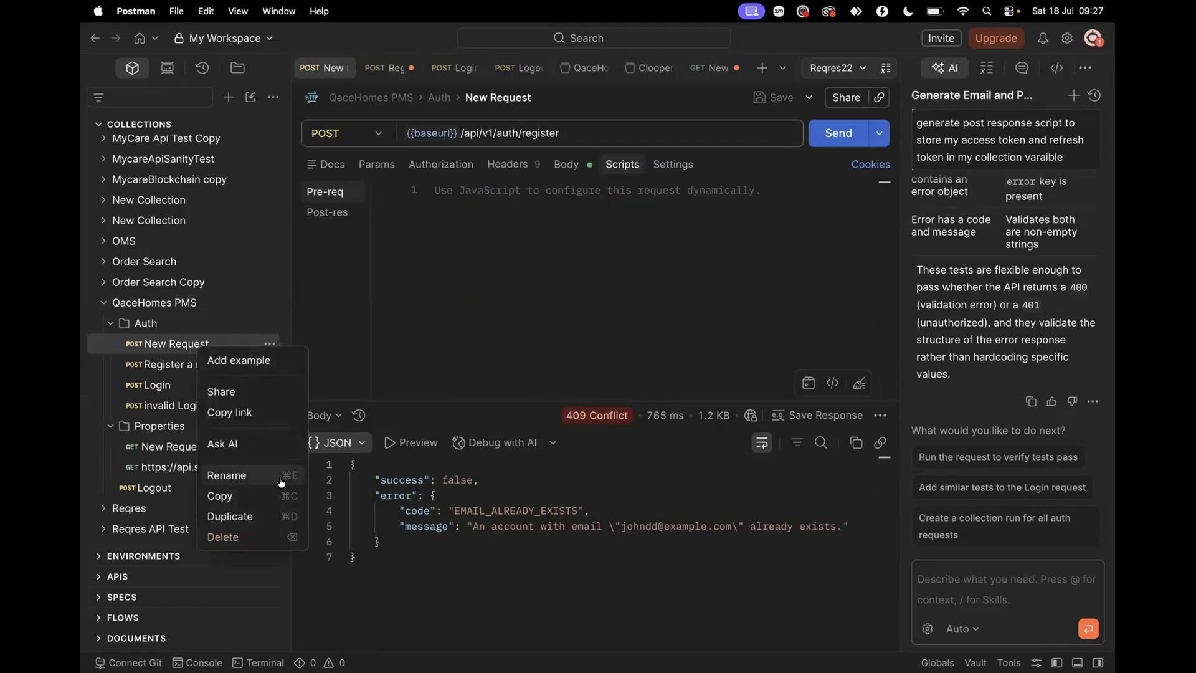
{"action": "left_click", "coordinate": [227, 536]}
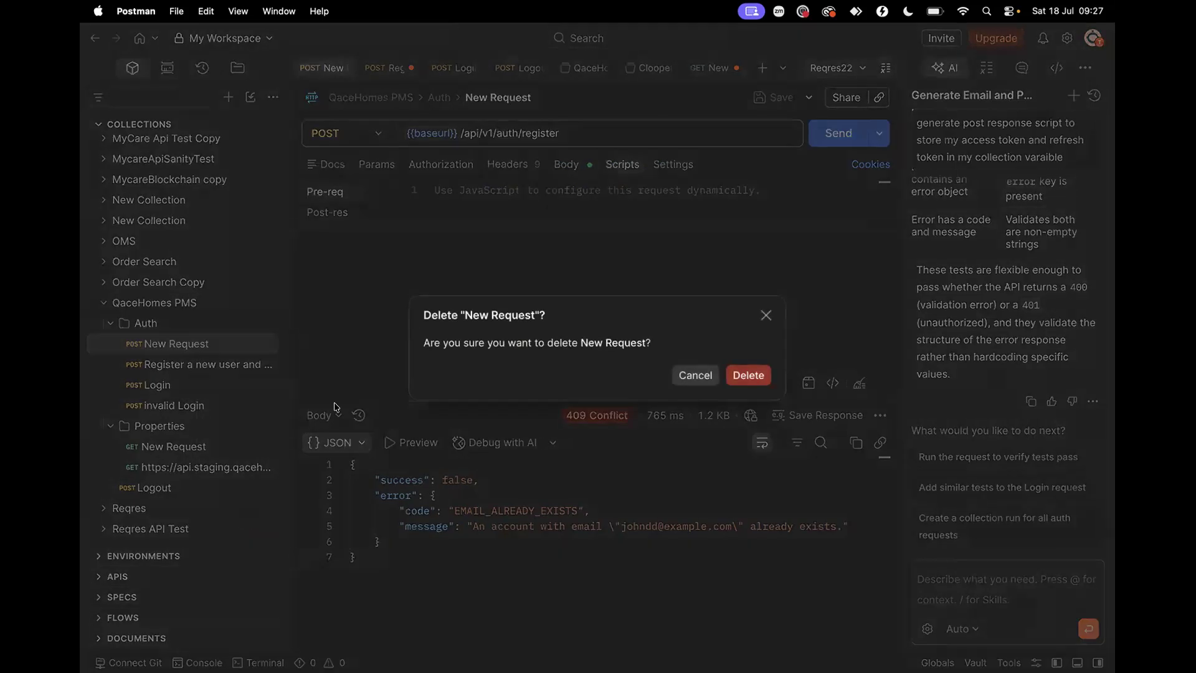
{"action": "left_click", "coordinate": [748, 377]}
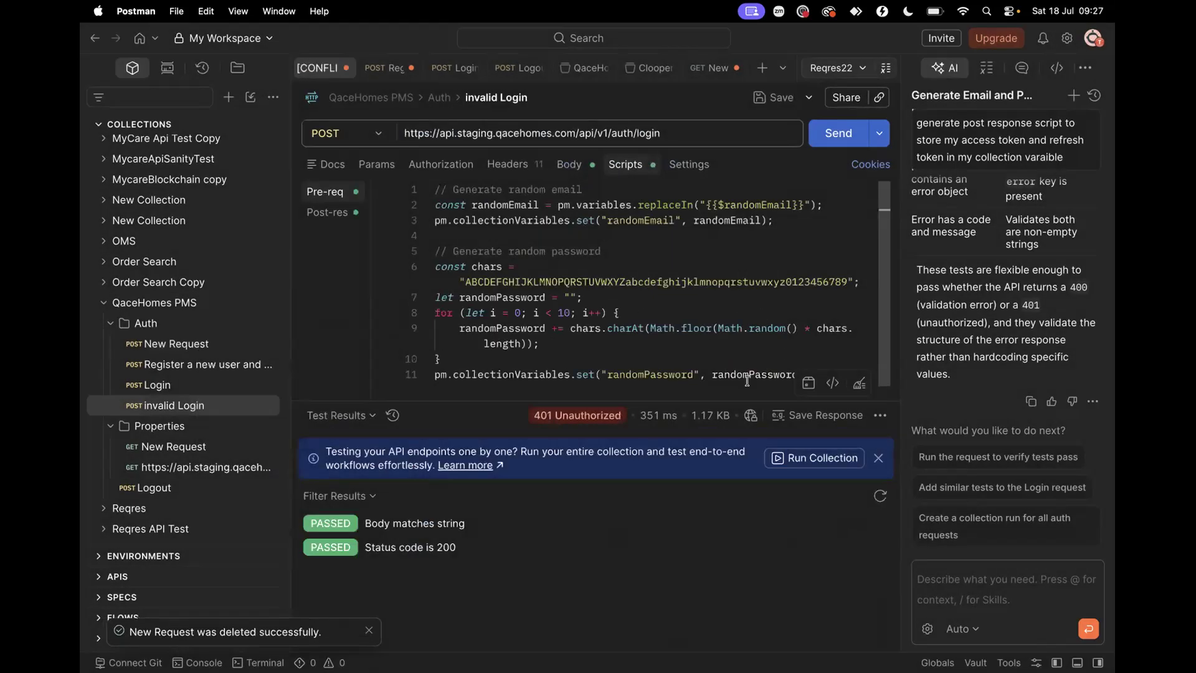
Rename the properties GET request to 'get properties'
{"action": "left_click", "coordinate": [196, 344]}
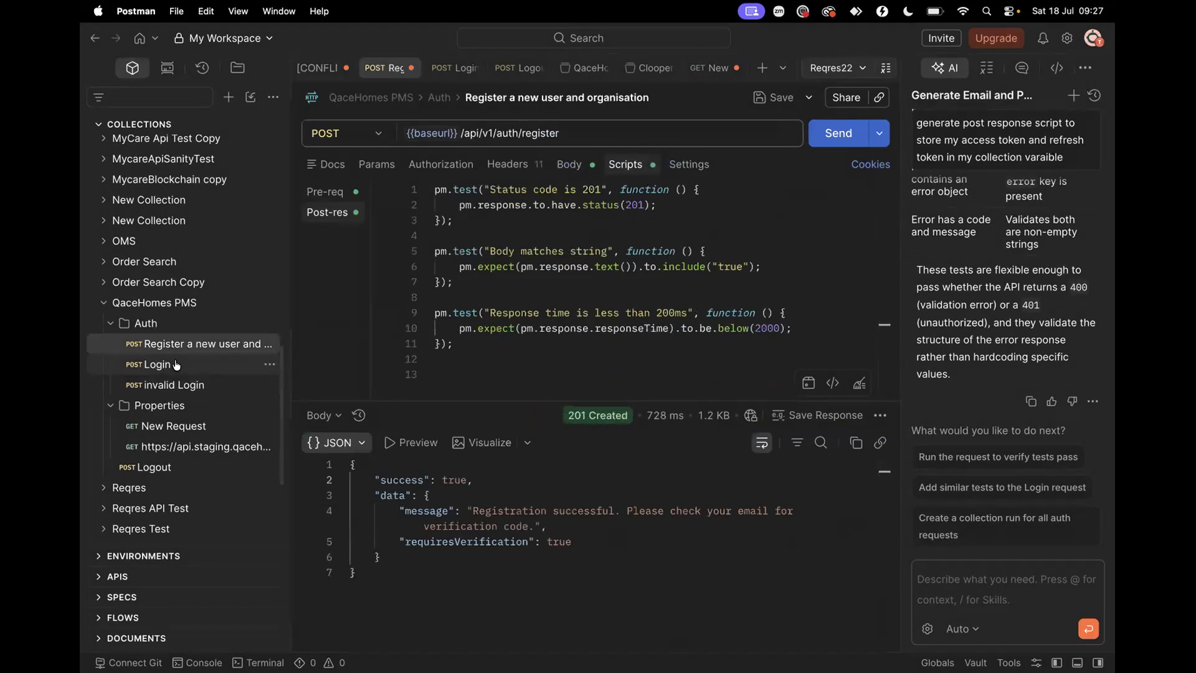
{"action": "left_click", "coordinate": [183, 365]}
{"action": "left_click", "coordinate": [188, 385]}
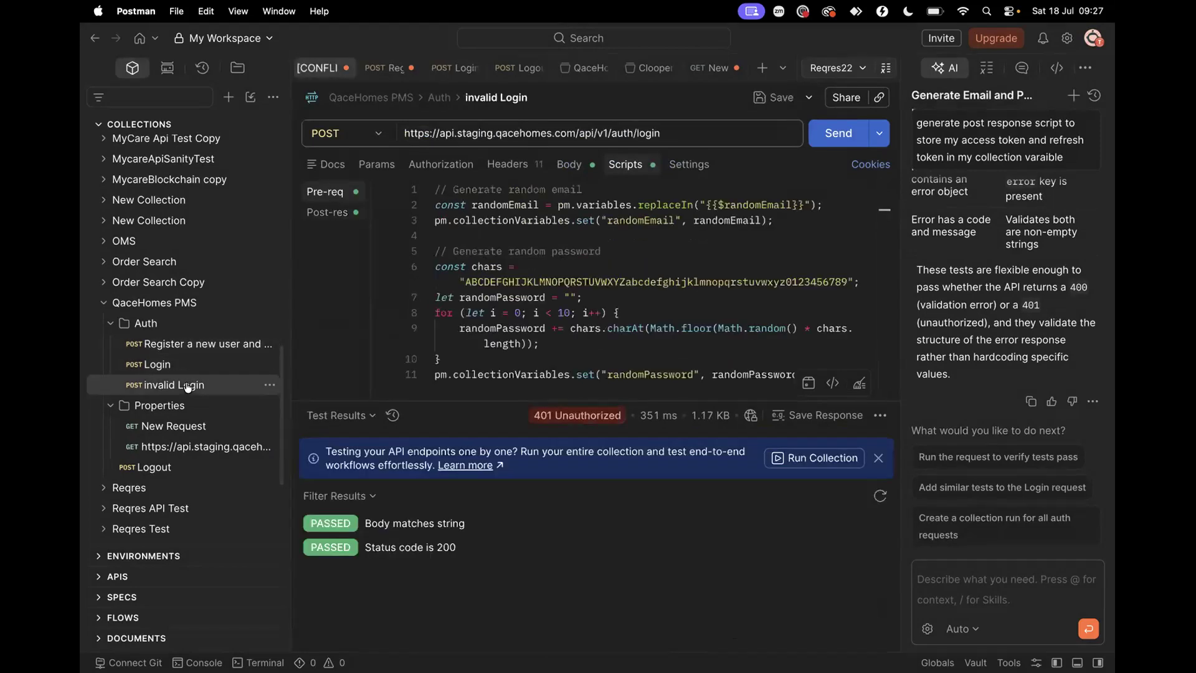
{"action": "left_click", "coordinate": [187, 447]}
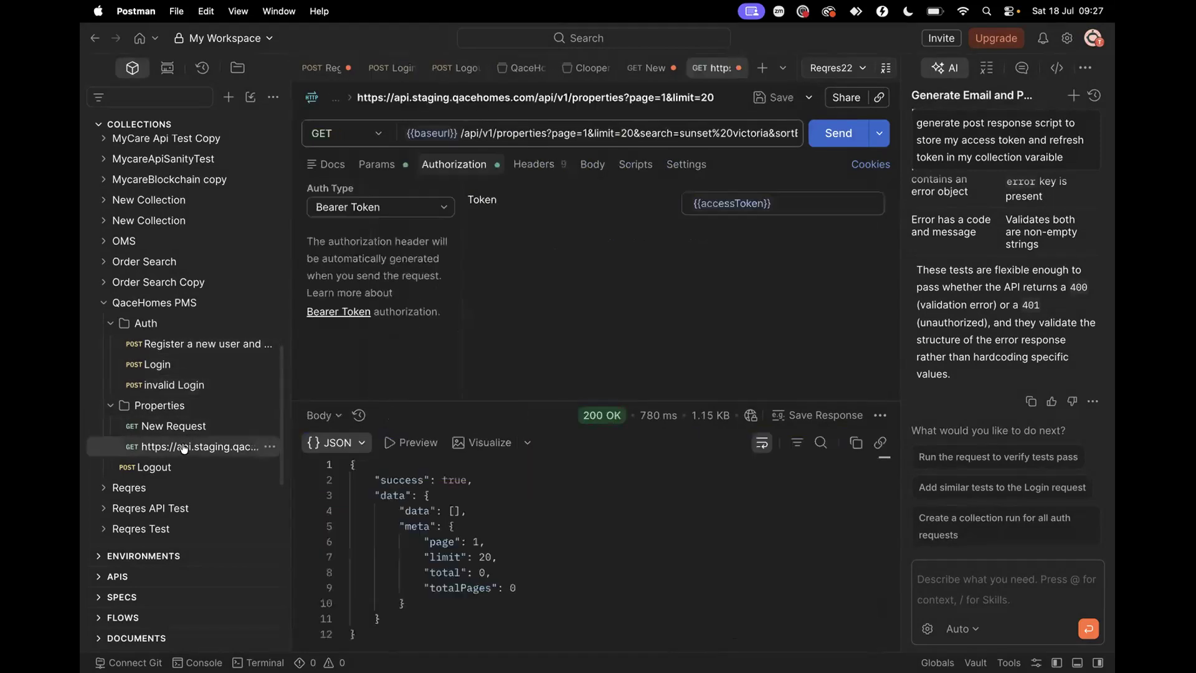
{"action": "left_click", "coordinate": [475, 97]}
{"action": "type", "text": "get prop"}
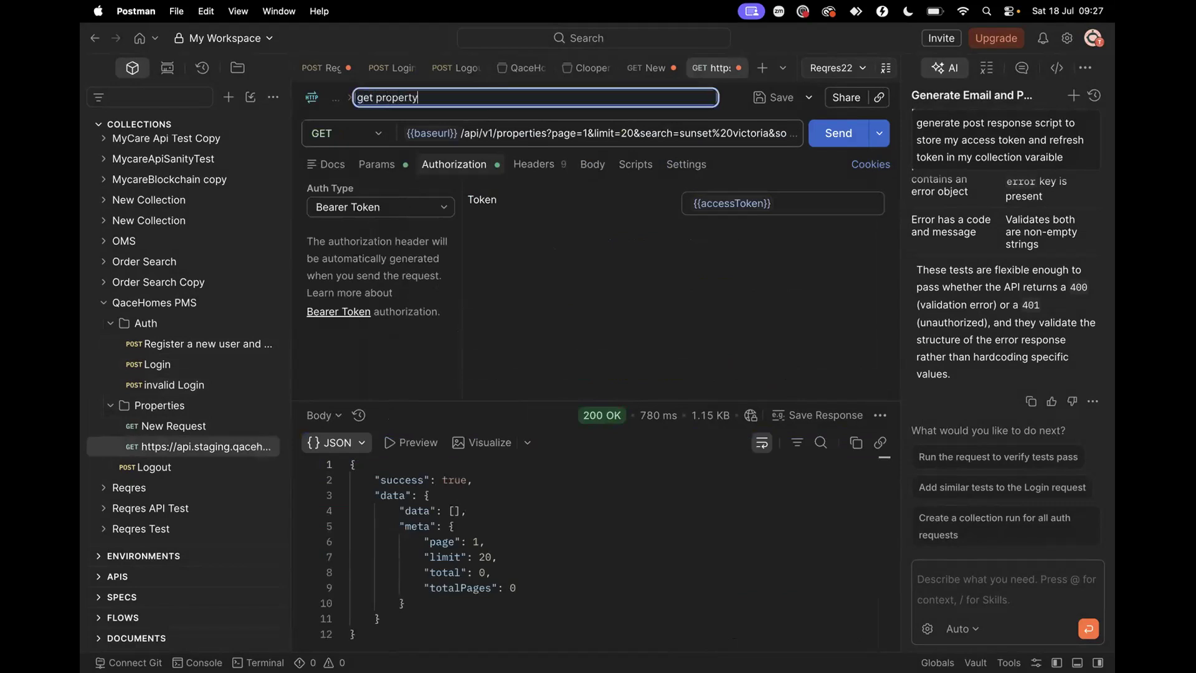
{"action": "type", "text": "erties"}
{"action": "key", "text": "Return"}
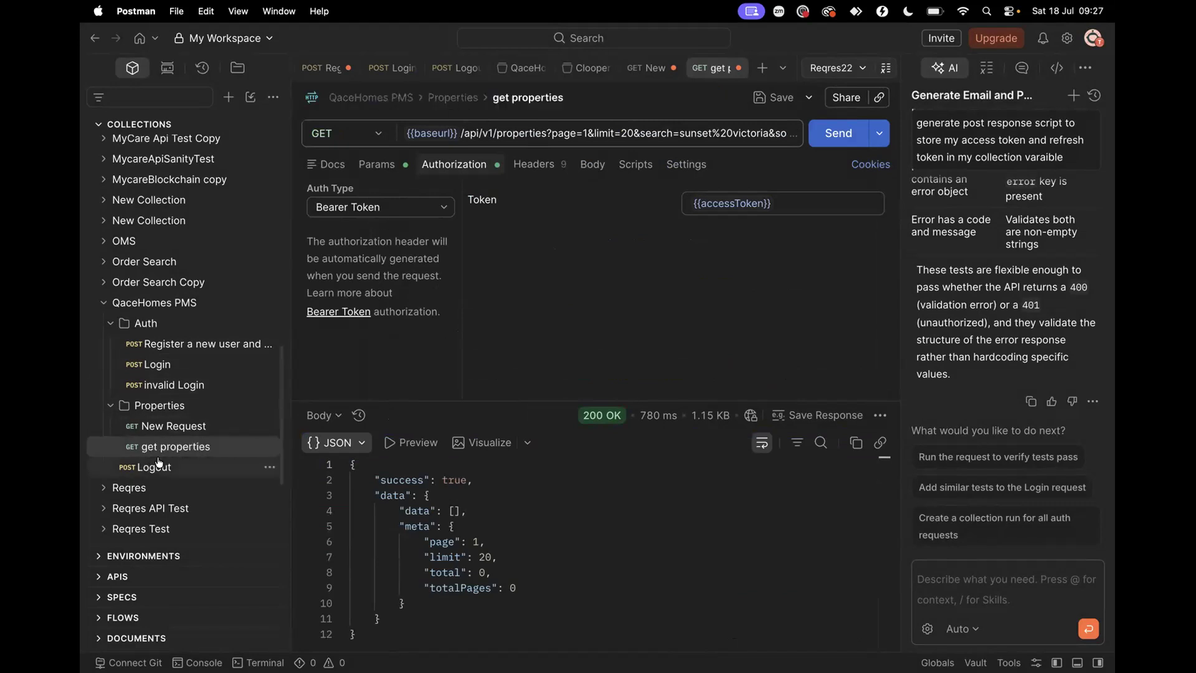
Delete the empty New Request under the Properties folder
{"action": "left_click", "coordinate": [197, 426]}
{"action": "left_click", "coordinate": [270, 425]}
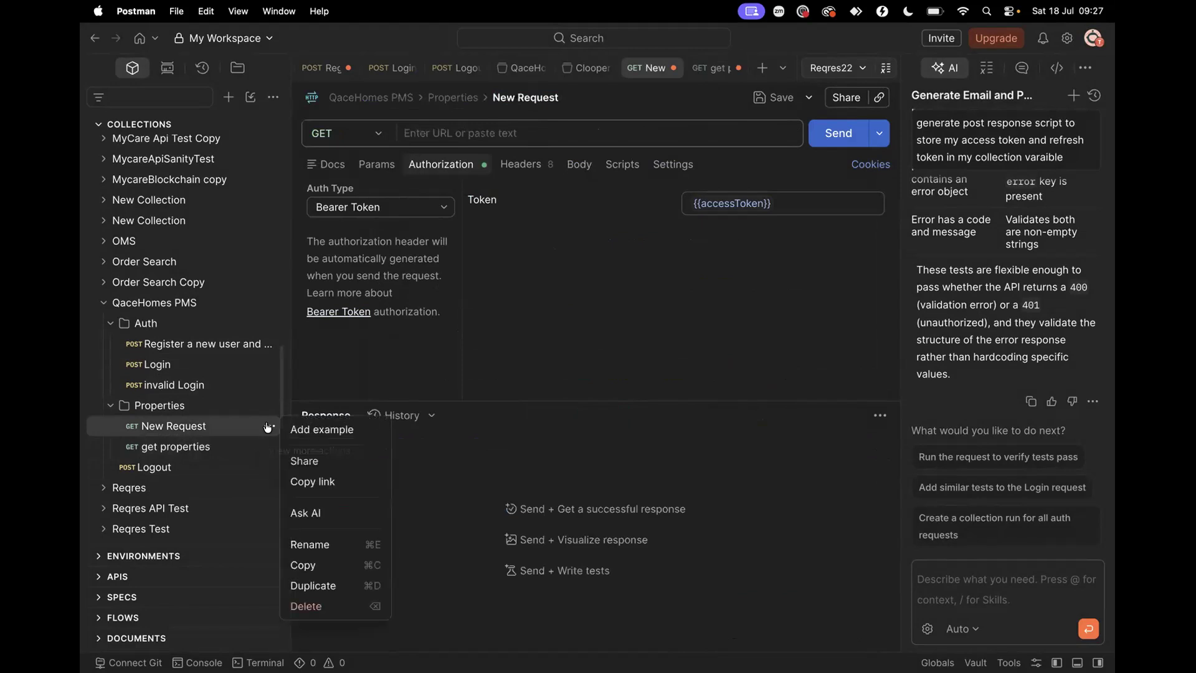
{"action": "left_click", "coordinate": [306, 605]}
{"action": "left_click", "coordinate": [747, 373]}
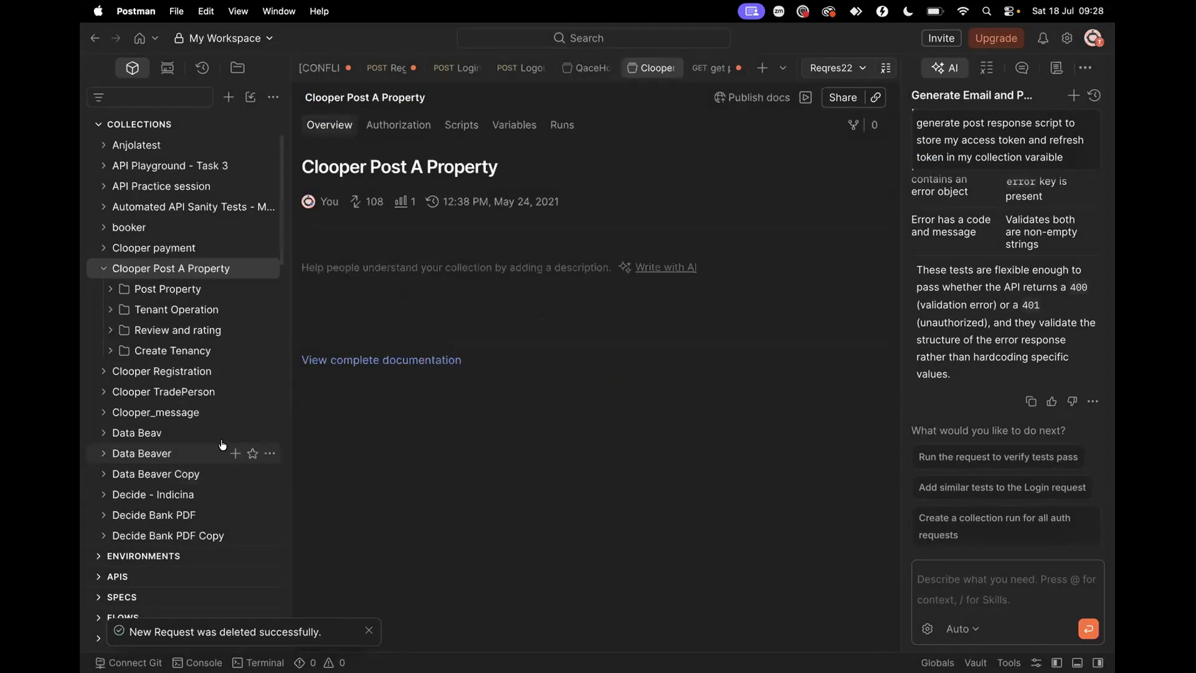
{"action": "left_click", "coordinate": [222, 436]}
{"action": "scroll", "coordinate": [222, 444], "scroll_direction": "down", "scroll_amount": 15}
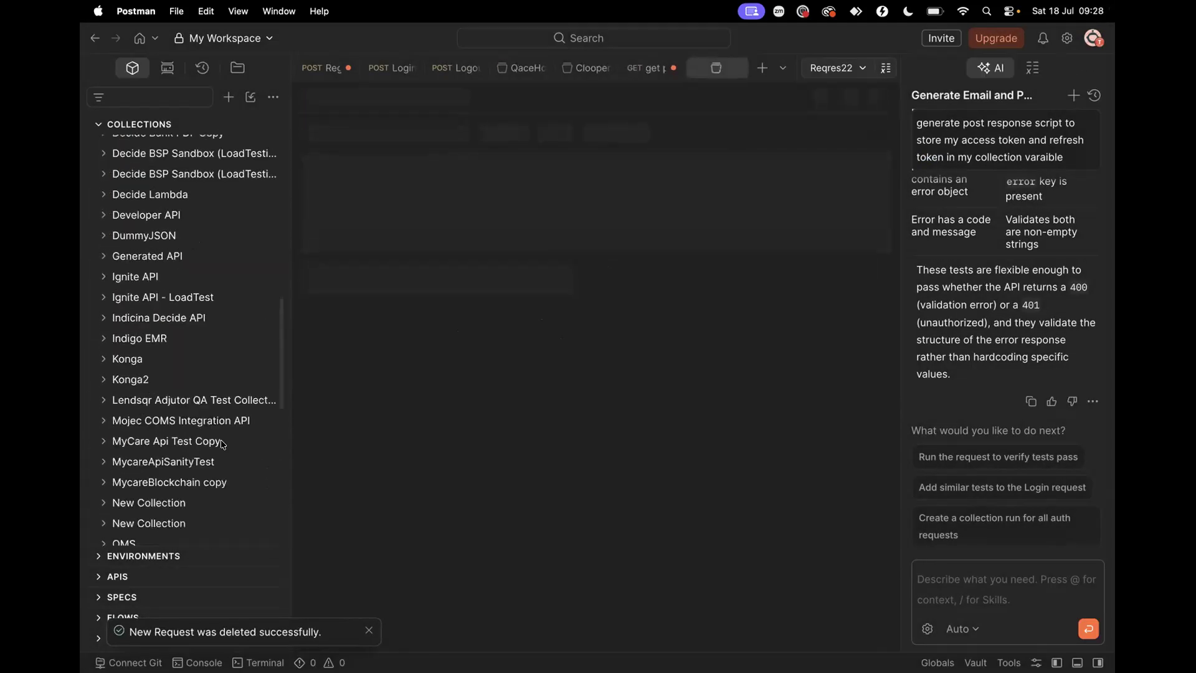
Replace the Logout body's refreshToken placeholder with {{refreshToken}}, then open Login
{"action": "scroll", "coordinate": [222, 444], "scroll_direction": "down", "scroll_amount": 5}
{"action": "left_click", "coordinate": [172, 423]}
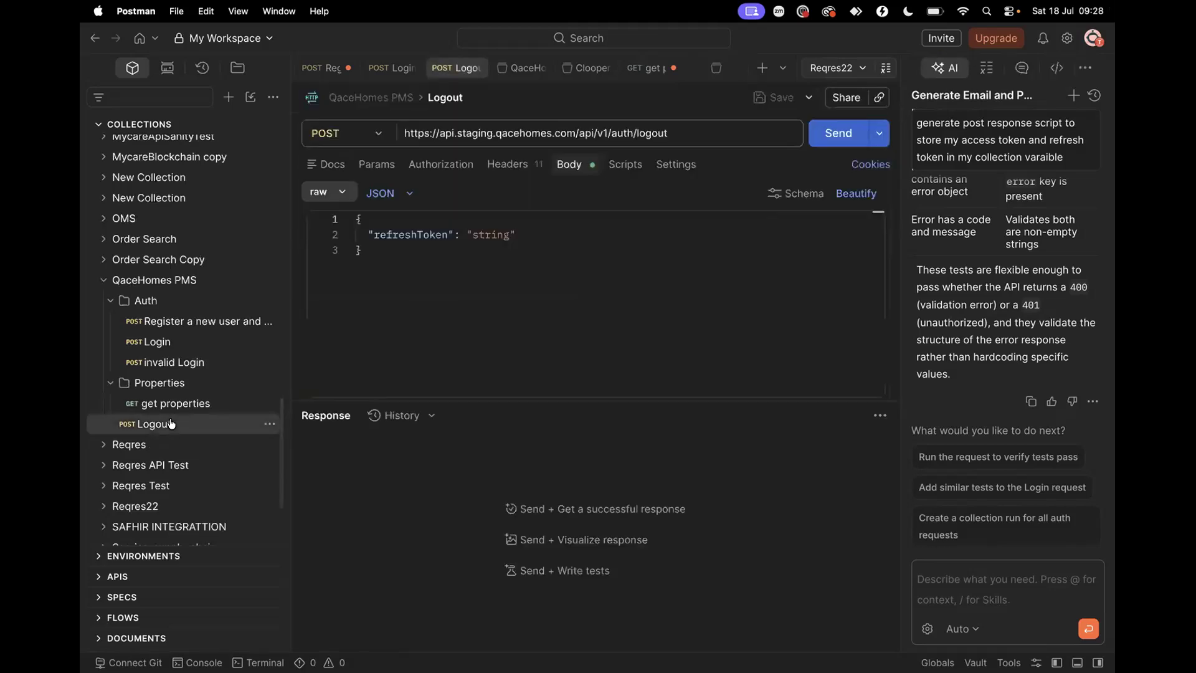
{"action": "double_click", "coordinate": [483, 232]}
{"action": "type", "text": "{{"}
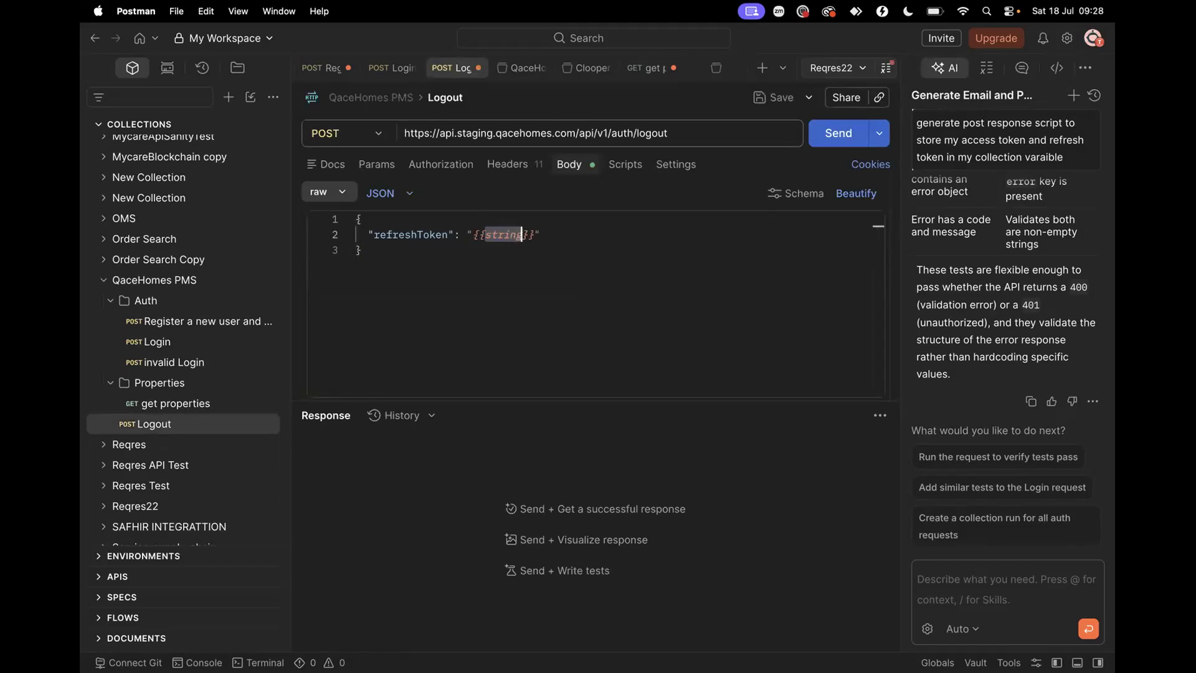
{"action": "type", "text": "r"}
{"action": "left_click", "coordinate": [544, 252]}
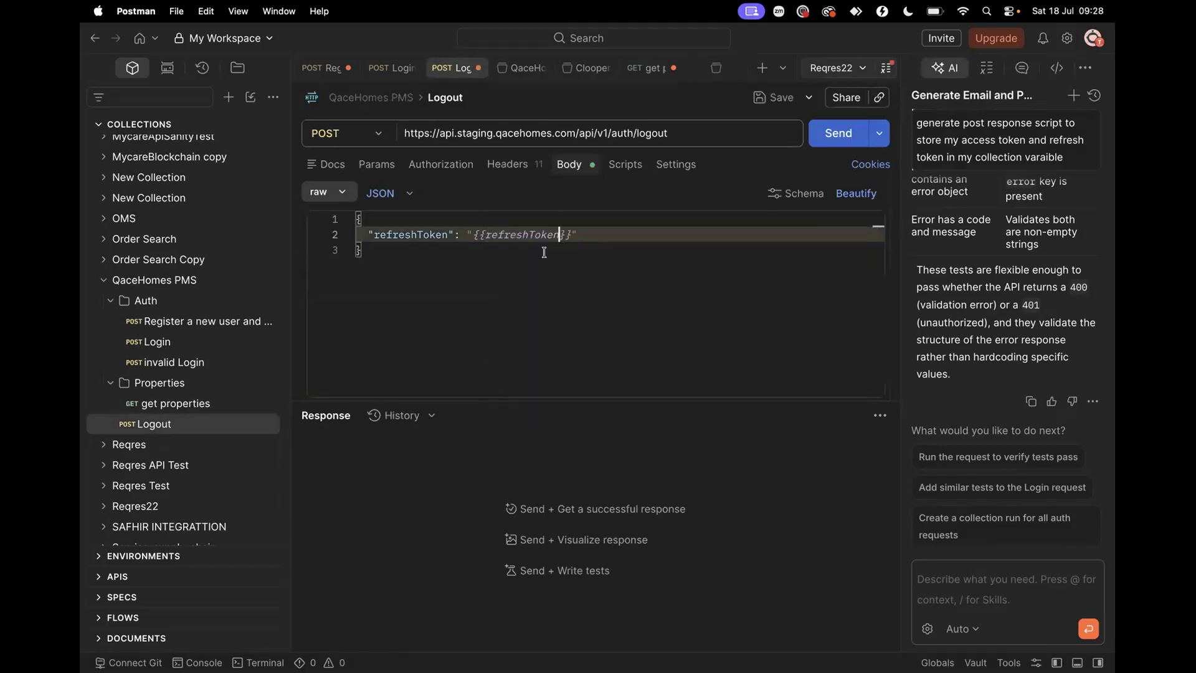
{"action": "left_click", "coordinate": [516, 270]}
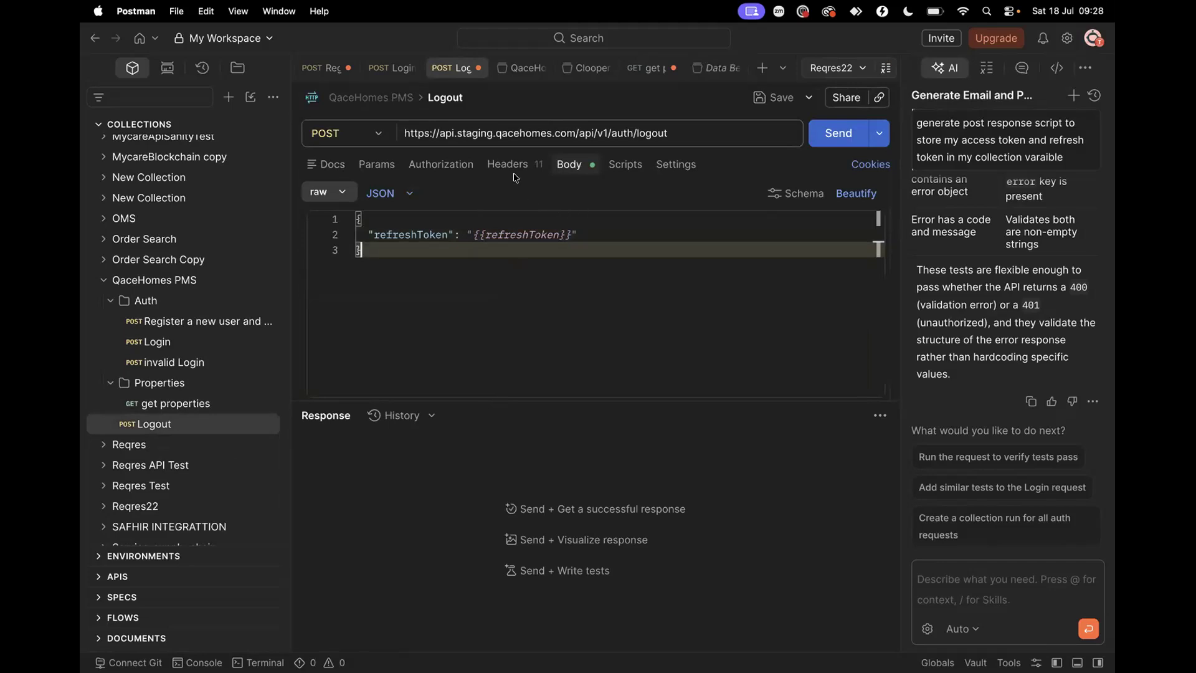
{"action": "left_click", "coordinate": [180, 320]}
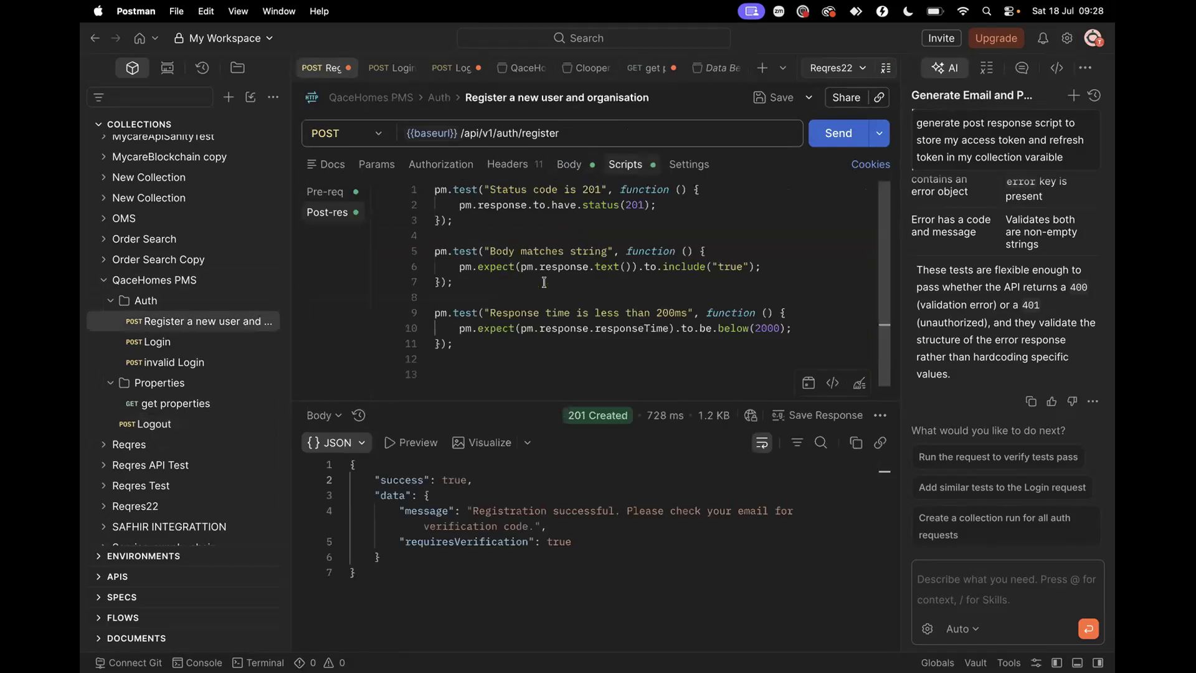
{"action": "left_click", "coordinate": [158, 341]}
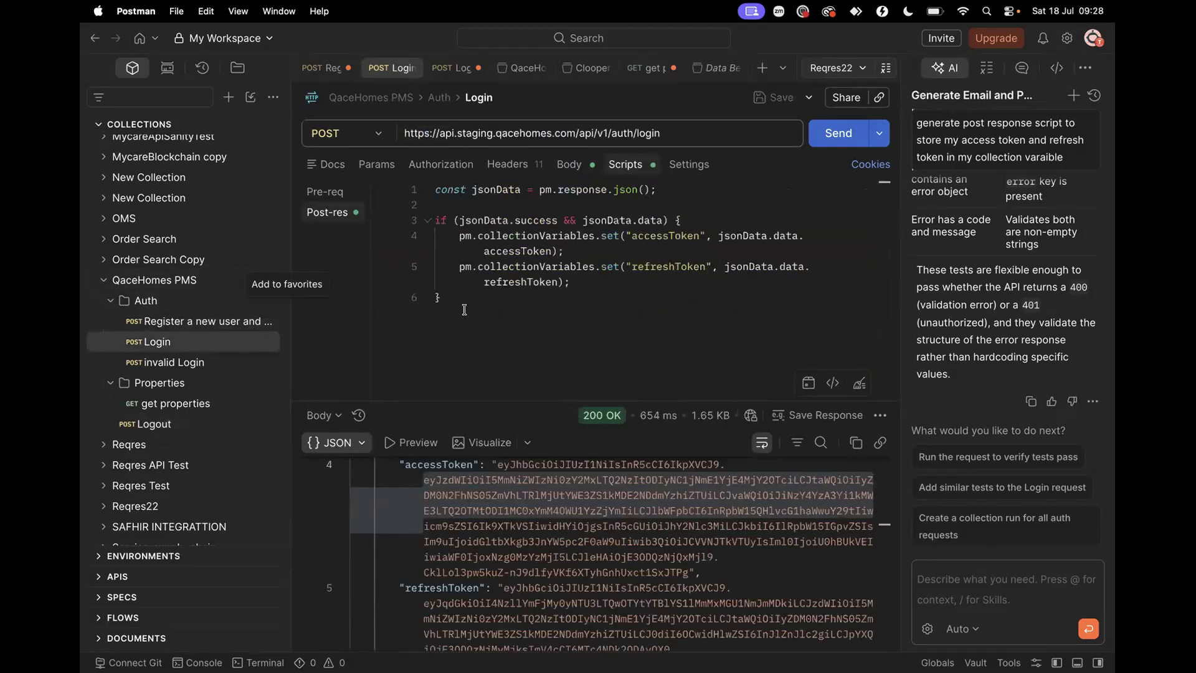
Insert status 200, body-contains-string and response-time-under-200ms snippets into the Login script
{"action": "scroll", "coordinate": [516, 536], "scroll_direction": "up", "scroll_amount": 3}
{"action": "left_click", "coordinate": [506, 316]}
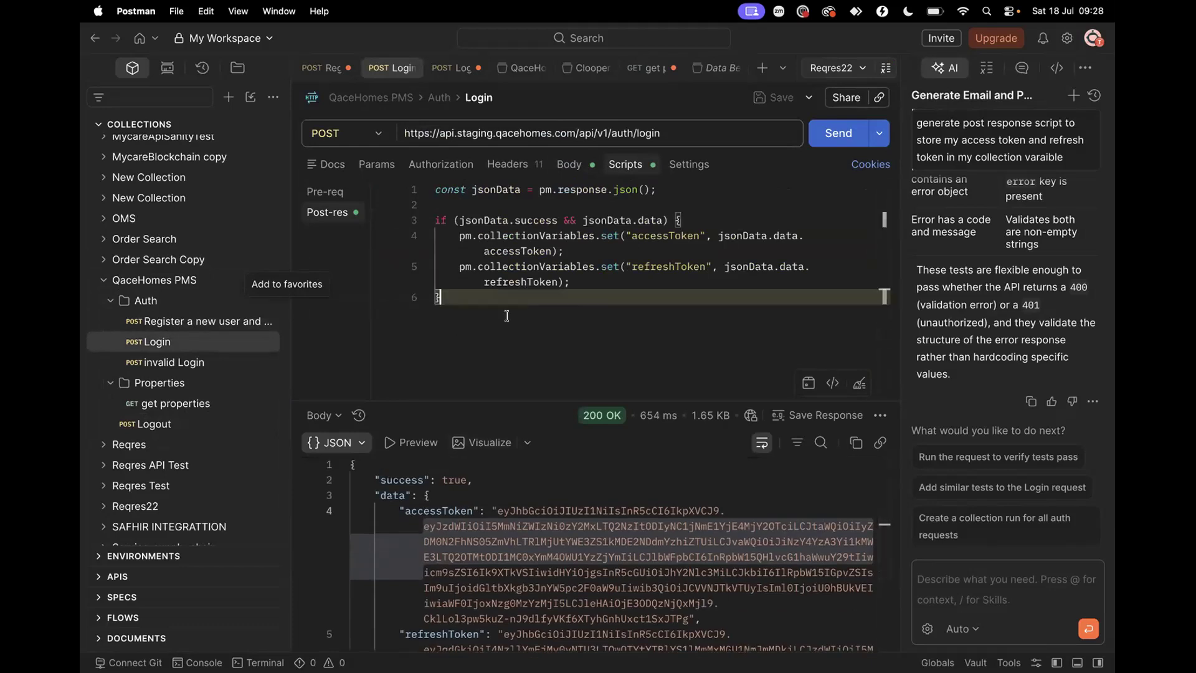
{"action": "key", "text": "Return"}
{"action": "key", "text": "Return"}
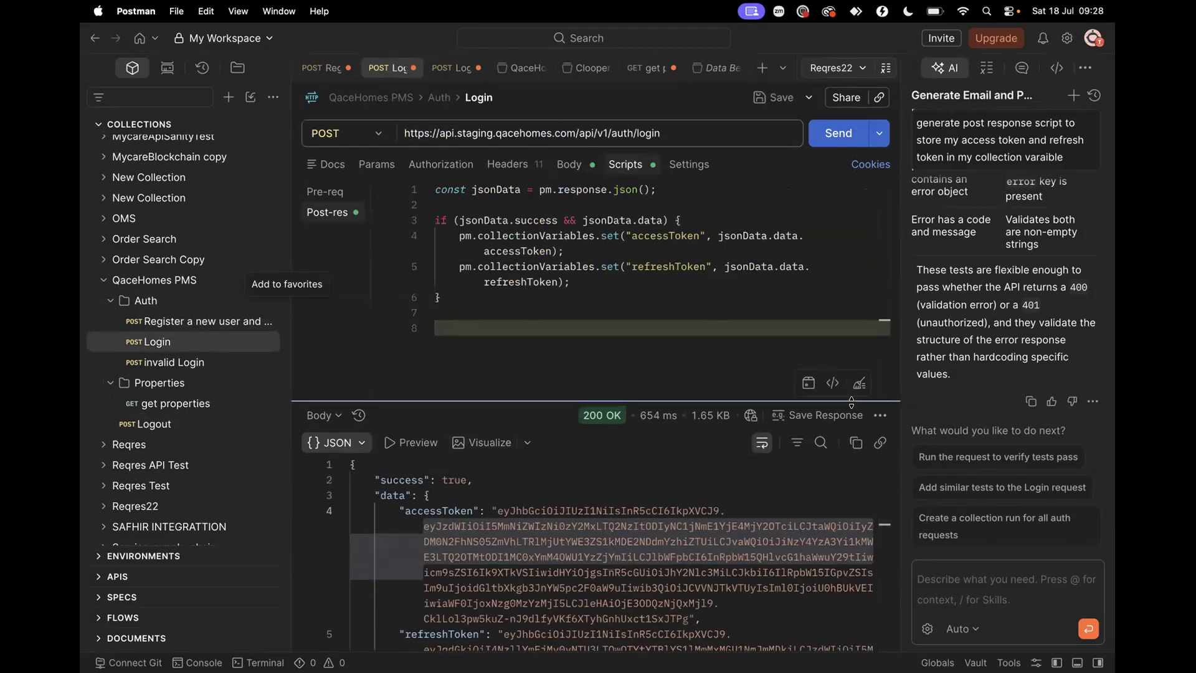
{"action": "left_click", "coordinate": [833, 383]}
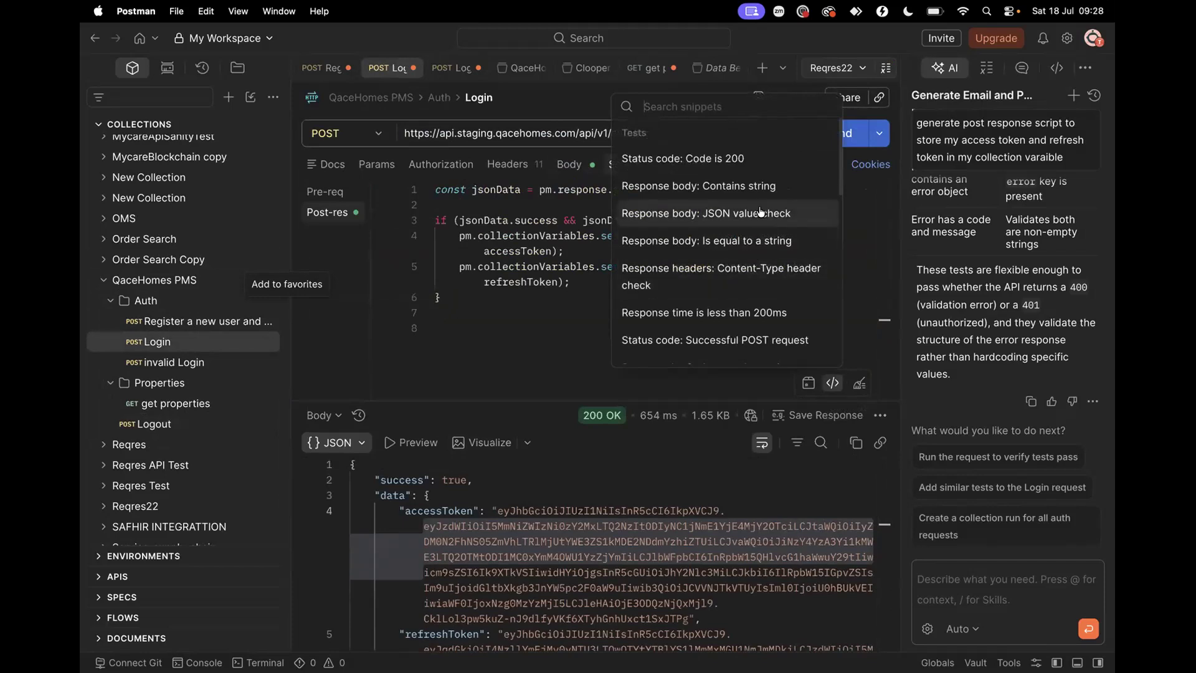
{"action": "left_click", "coordinate": [751, 163]}
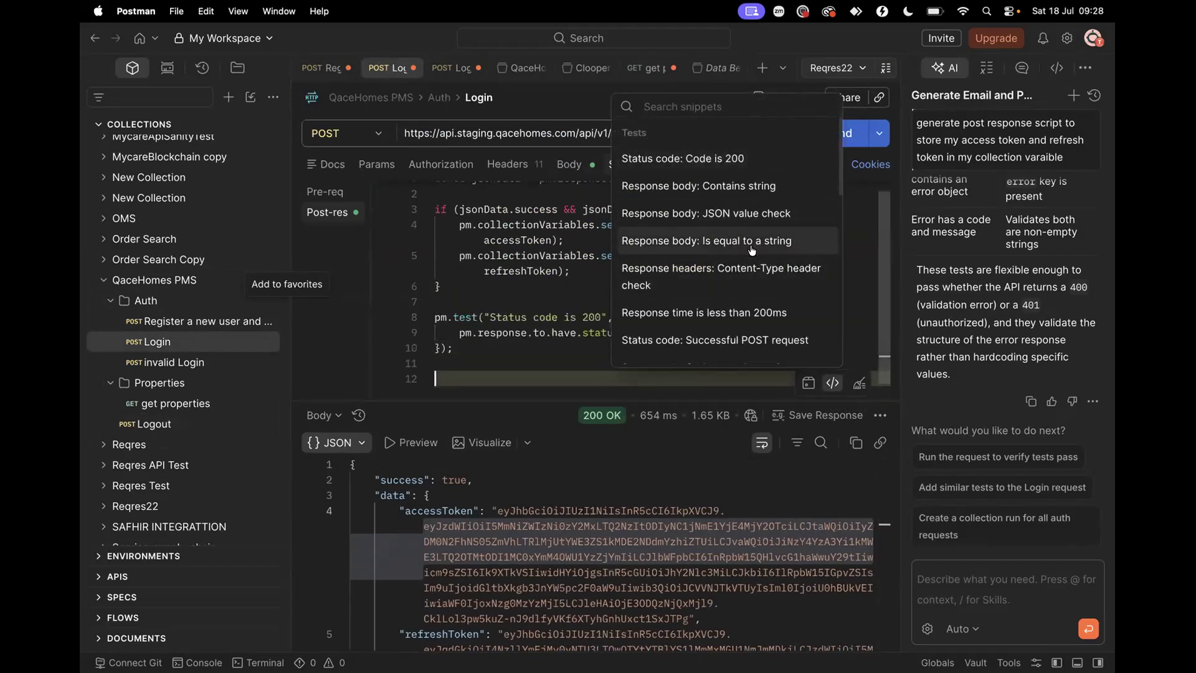
{"action": "left_click", "coordinate": [751, 187]}
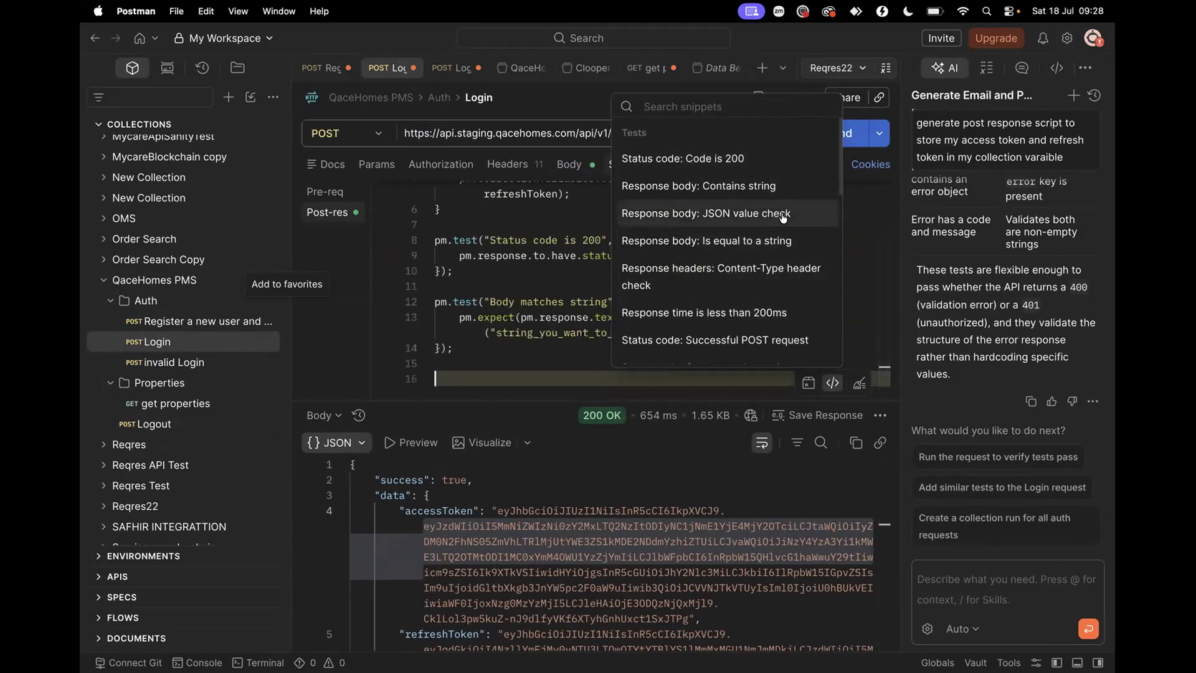
{"action": "left_click", "coordinate": [704, 312]}
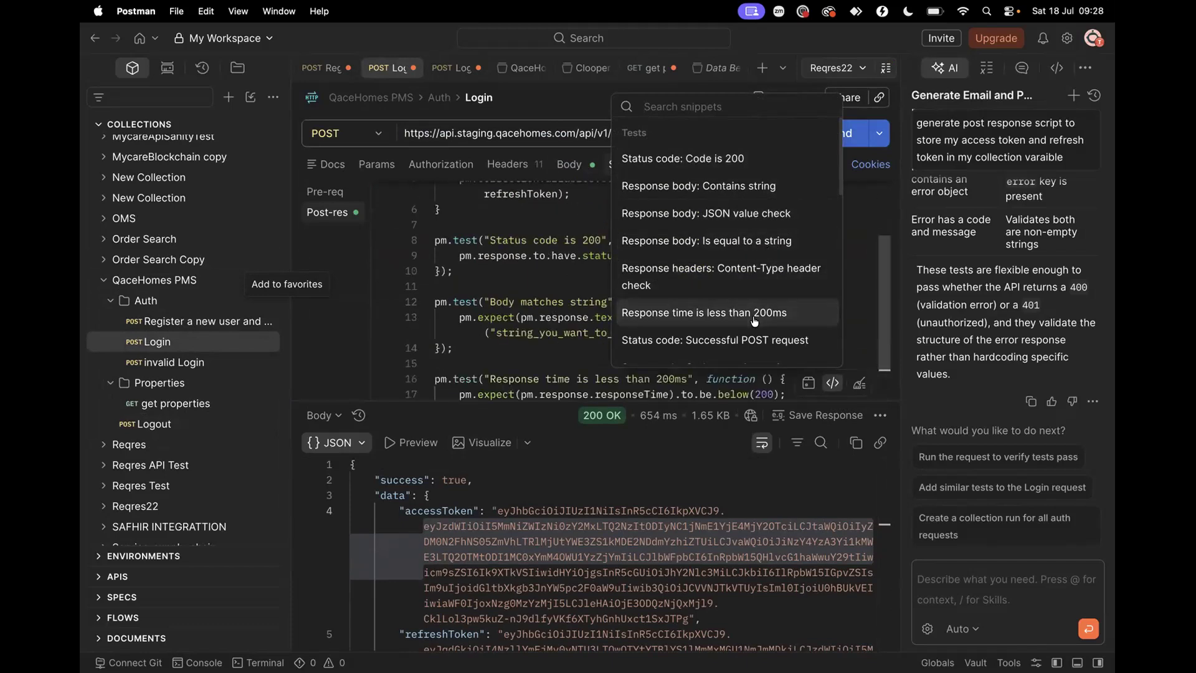
{"action": "left_click", "coordinate": [551, 331]}
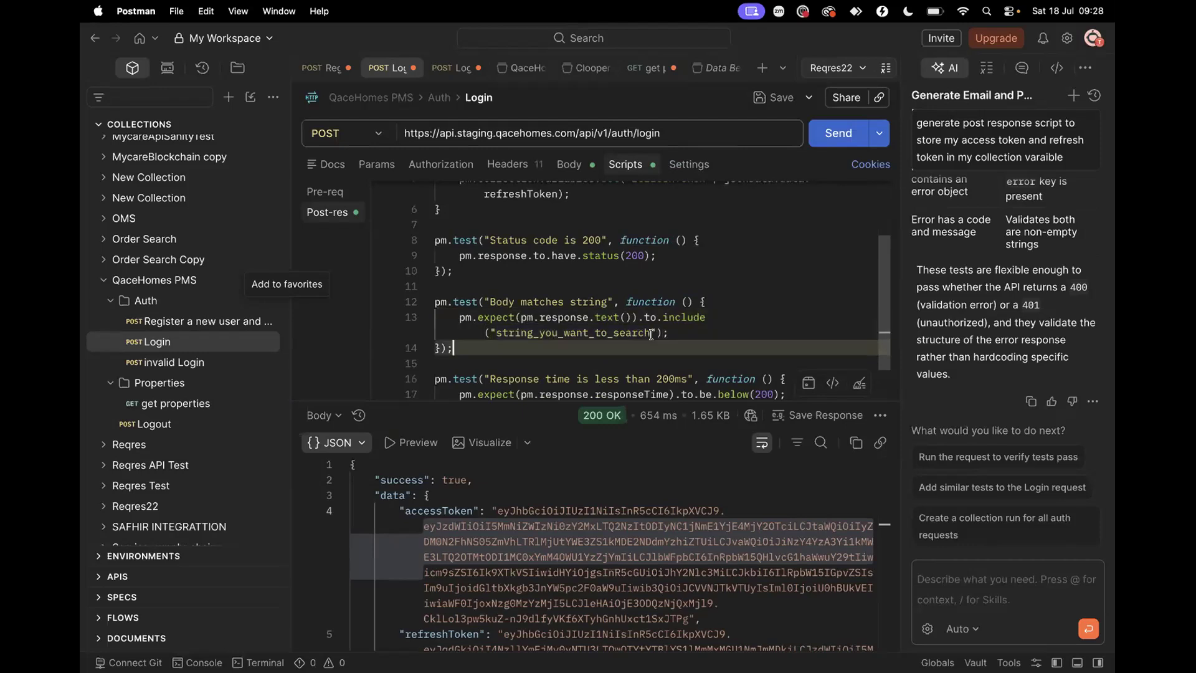
Change the contains-string test's search text to 'true' and enlarge the script editor
{"action": "left_click_drag", "start_coordinate": [649, 333], "coordinate": [494, 333]}
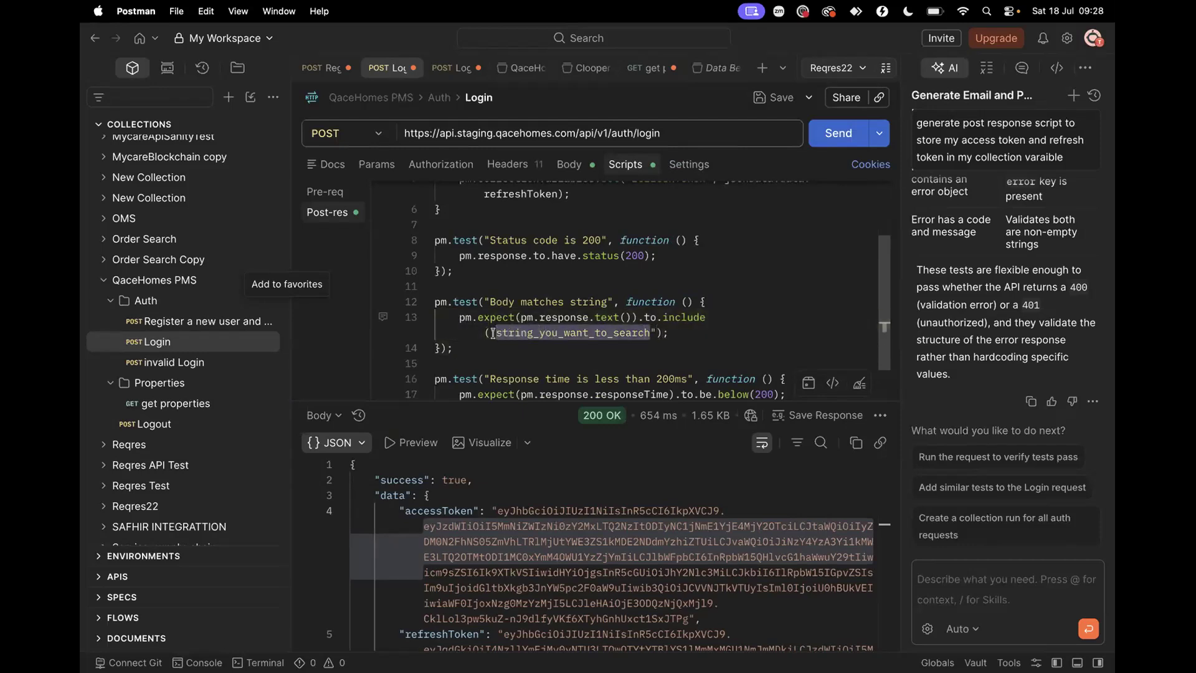
{"action": "type", "text": "true"}
{"action": "left_click", "coordinate": [449, 349]}
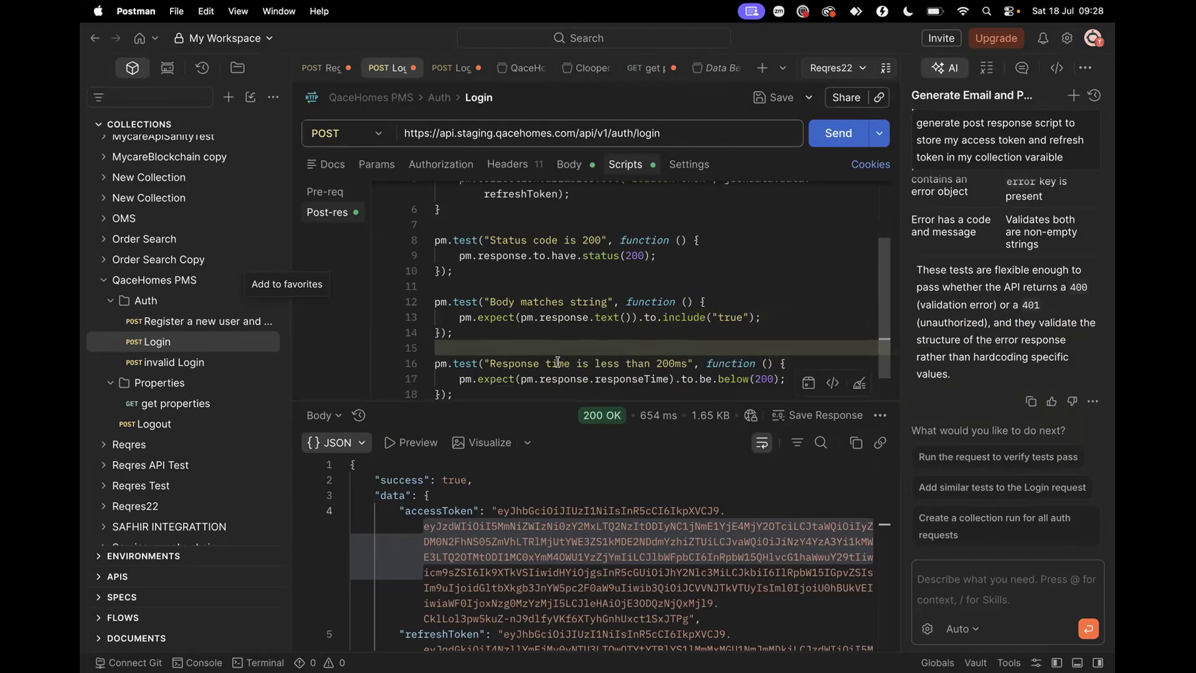
{"action": "scroll", "coordinate": [543, 349], "scroll_direction": "up", "scroll_amount": 3}
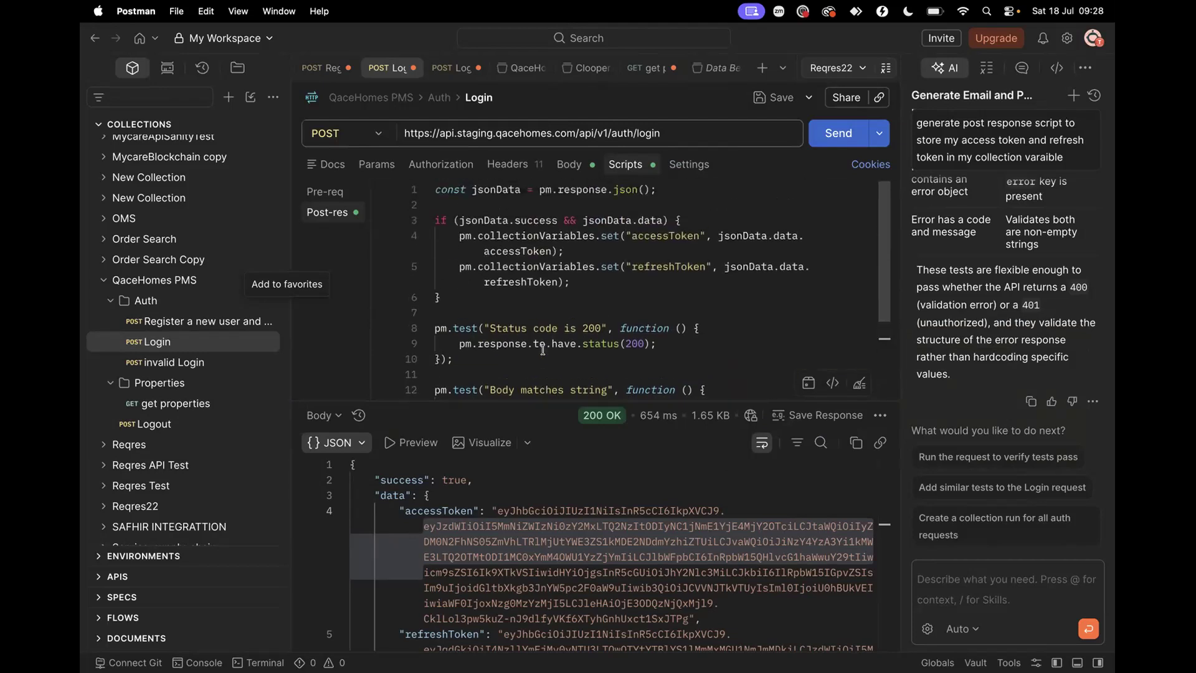
{"action": "scroll", "coordinate": [542, 350], "scroll_direction": "down", "scroll_amount": 3}
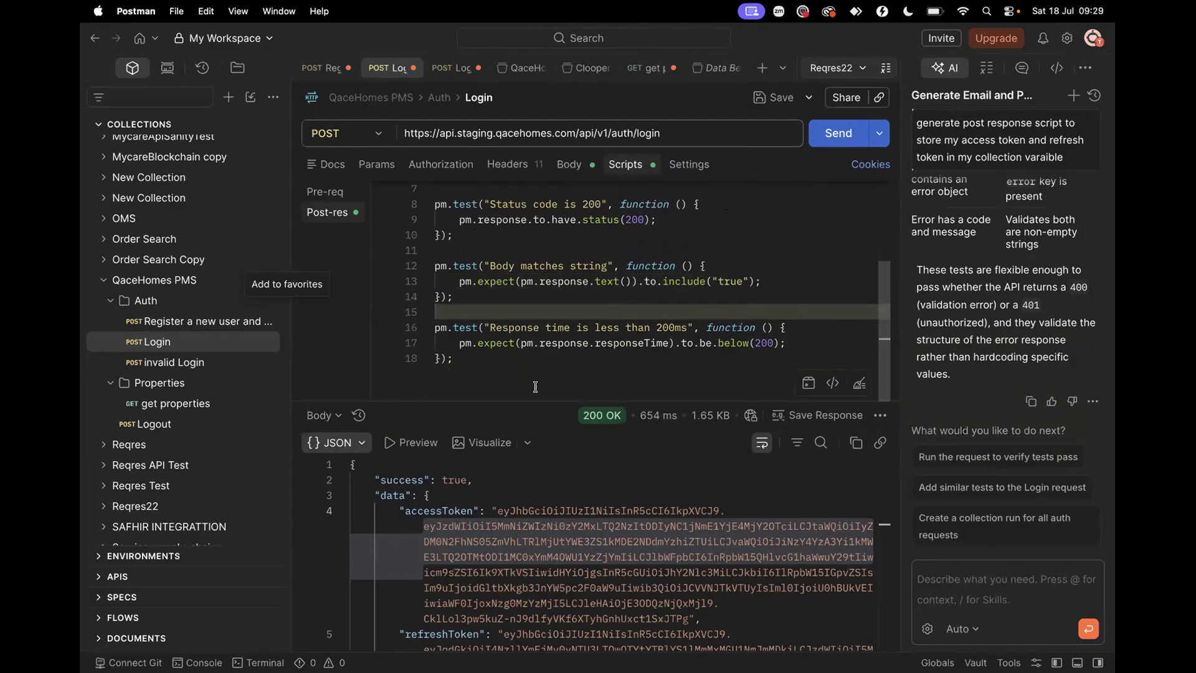
{"action": "left_click_drag", "start_coordinate": [538, 401], "coordinate": [536, 529]}
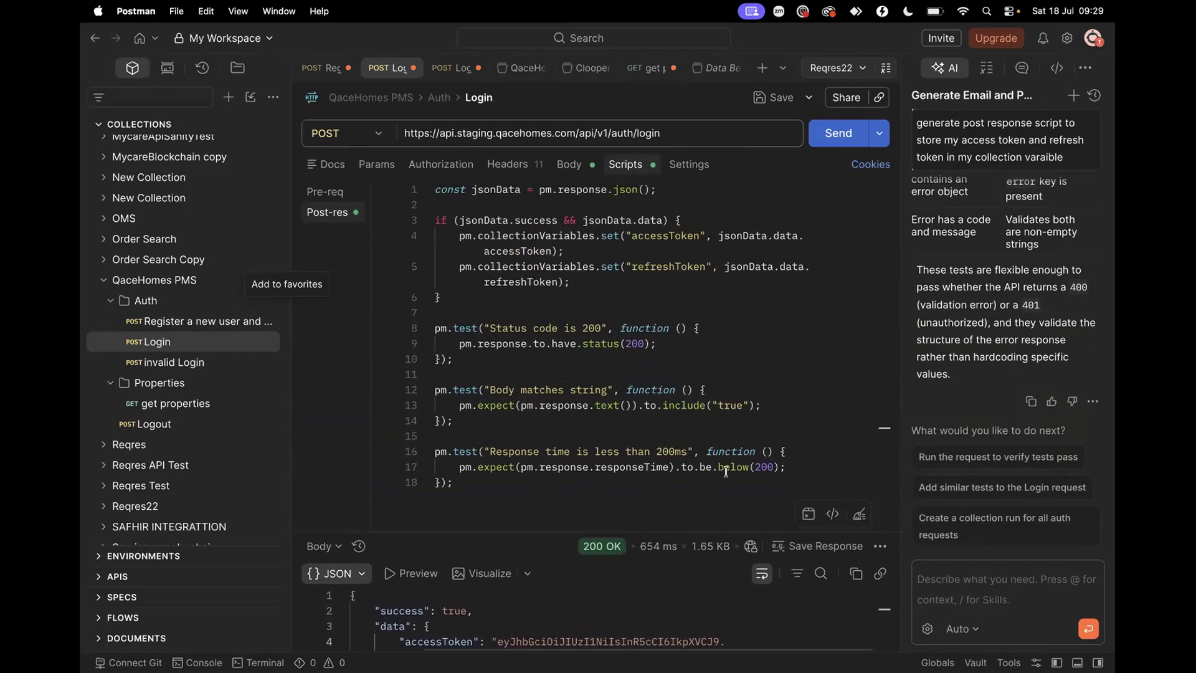
Change the Login response-time test from 200ms to 1000ms in both its name and below() check
{"action": "left_click", "coordinate": [659, 449]}
{"action": "type", "text": "1"}
{"action": "key", "text": "BackSpace"}
{"action": "key", "text": "BackSpace"}
{"action": "type", "text": "1"}
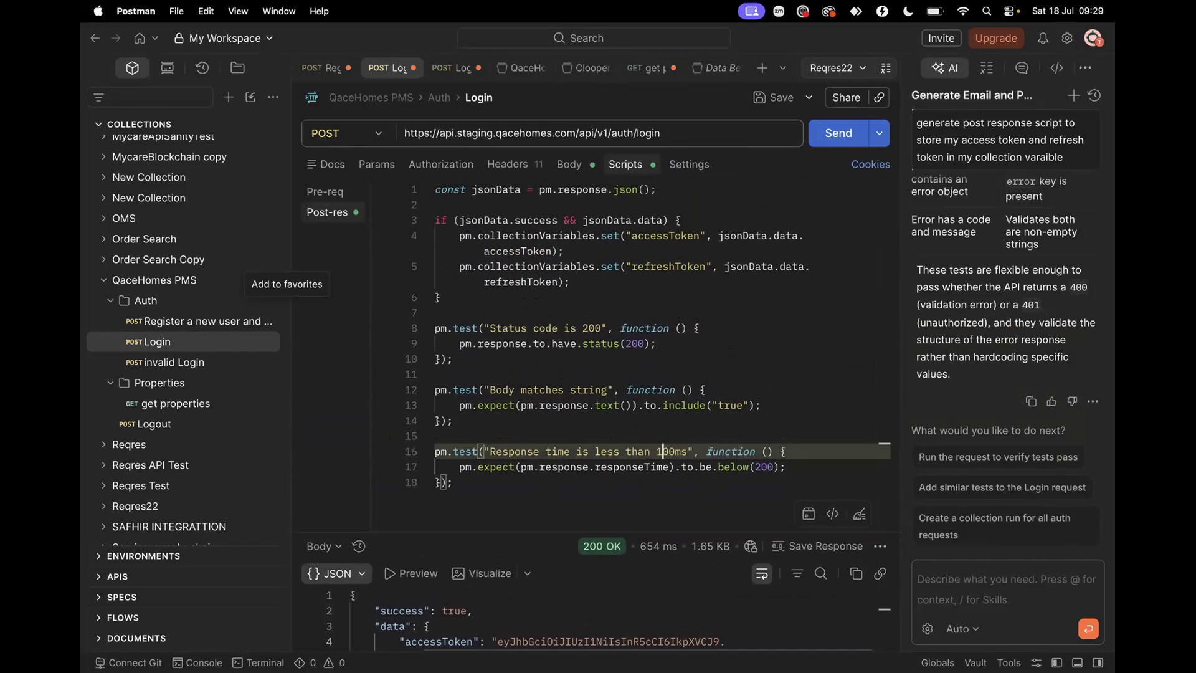
{"action": "type", "text": "0"}
{"action": "left_click", "coordinate": [759, 466]}
{"action": "key", "text": "BackSpace"}
{"action": "type", "text": "10"}
{"action": "left_click", "coordinate": [716, 420]}
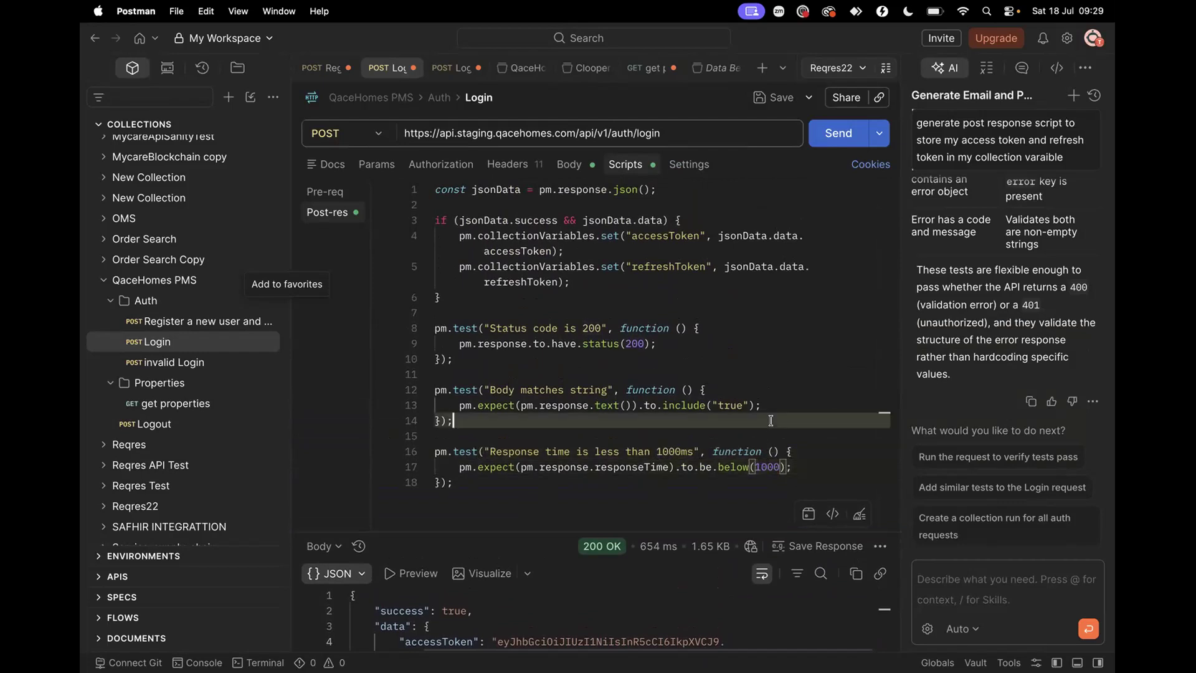
{"action": "left_click_drag", "start_coordinate": [460, 298], "coordinate": [387, 186]}
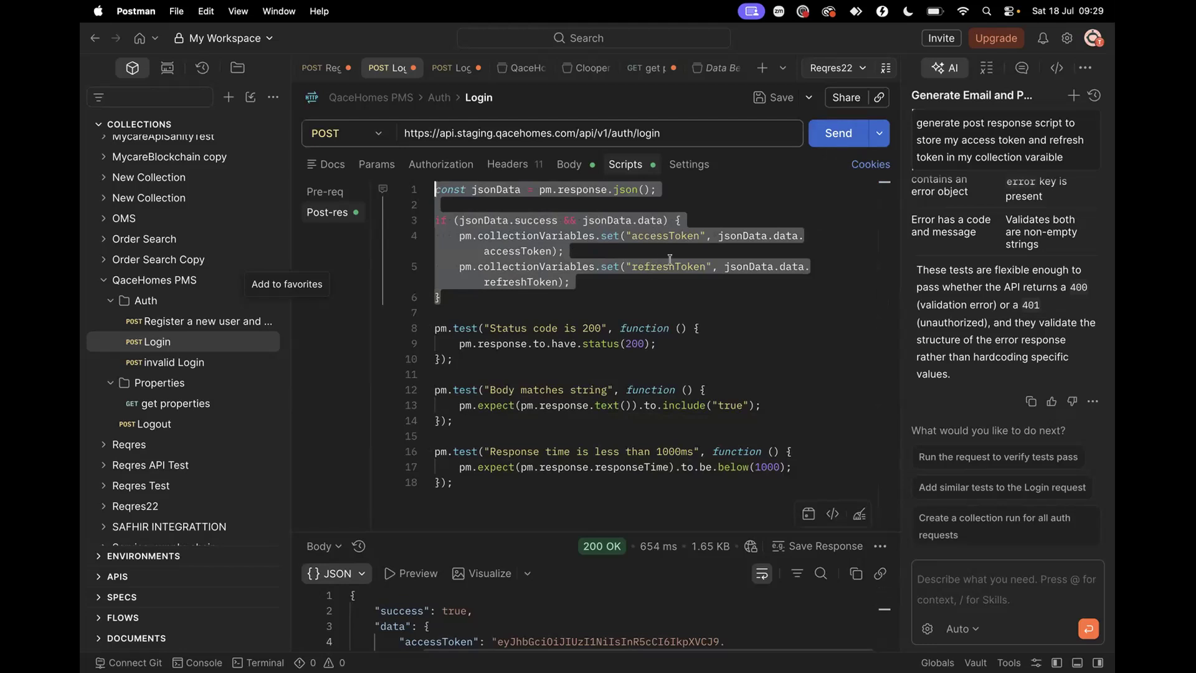
Review the token-saving lines that store accessToken from jsonData.data in collectionVariables
{"action": "left_click", "coordinate": [493, 266]}
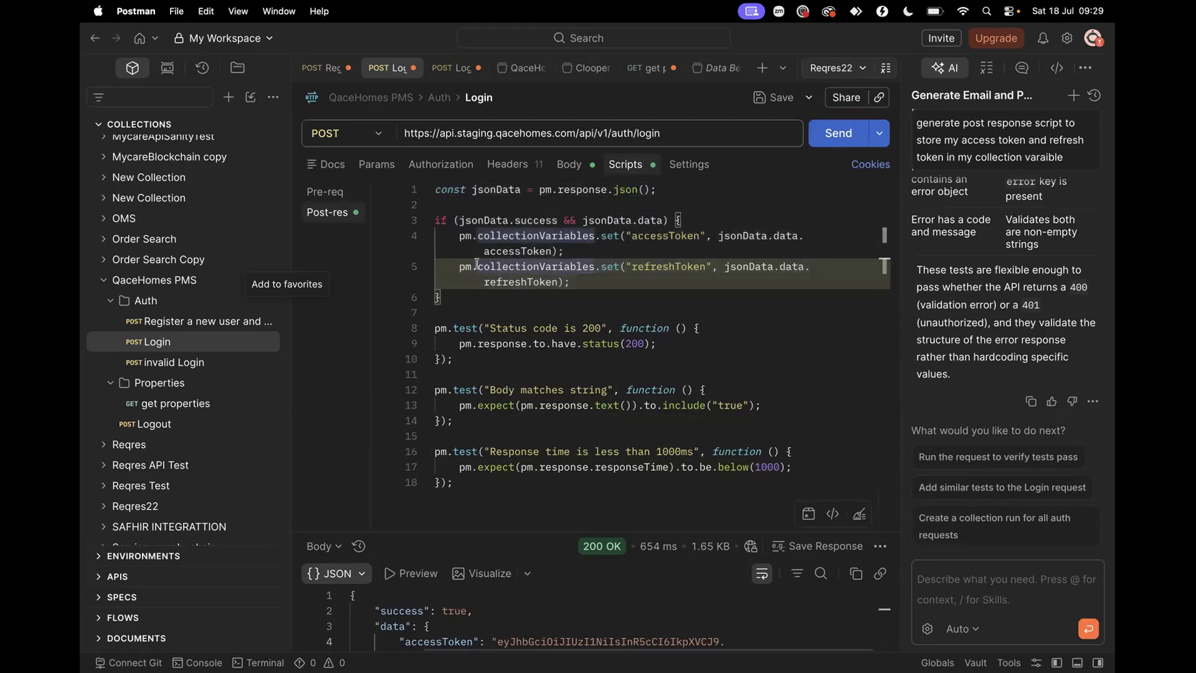
{"action": "left_click", "coordinate": [592, 268]}
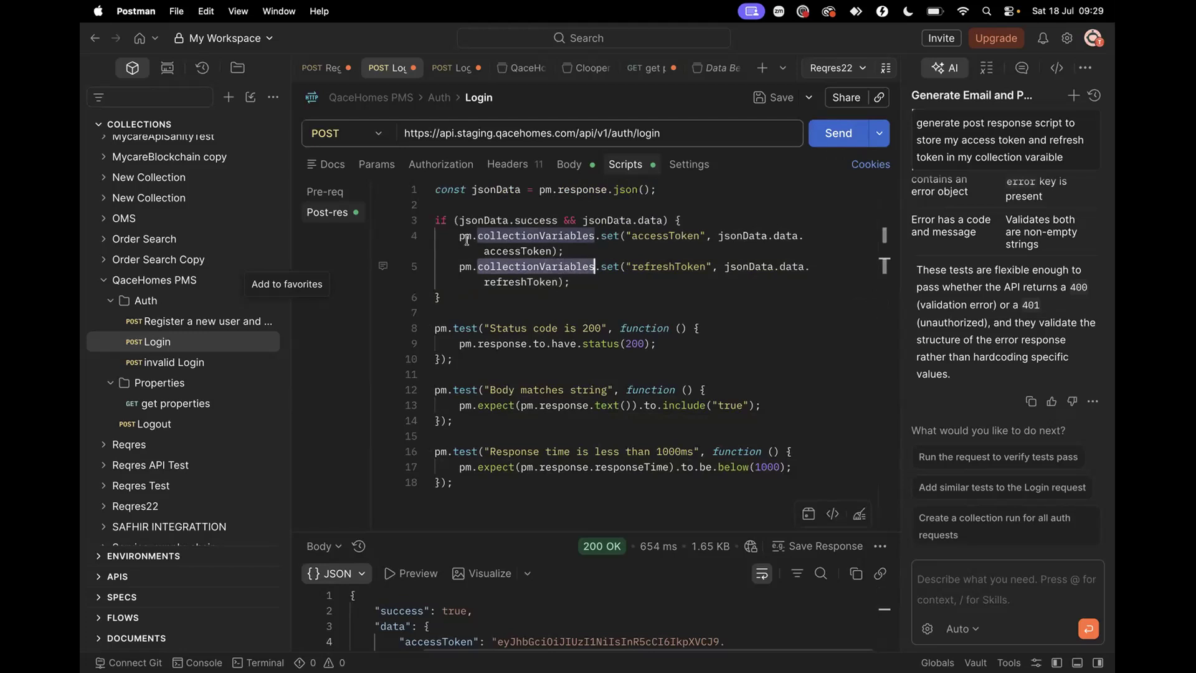
{"action": "mouse_move", "coordinate": [461, 237]}
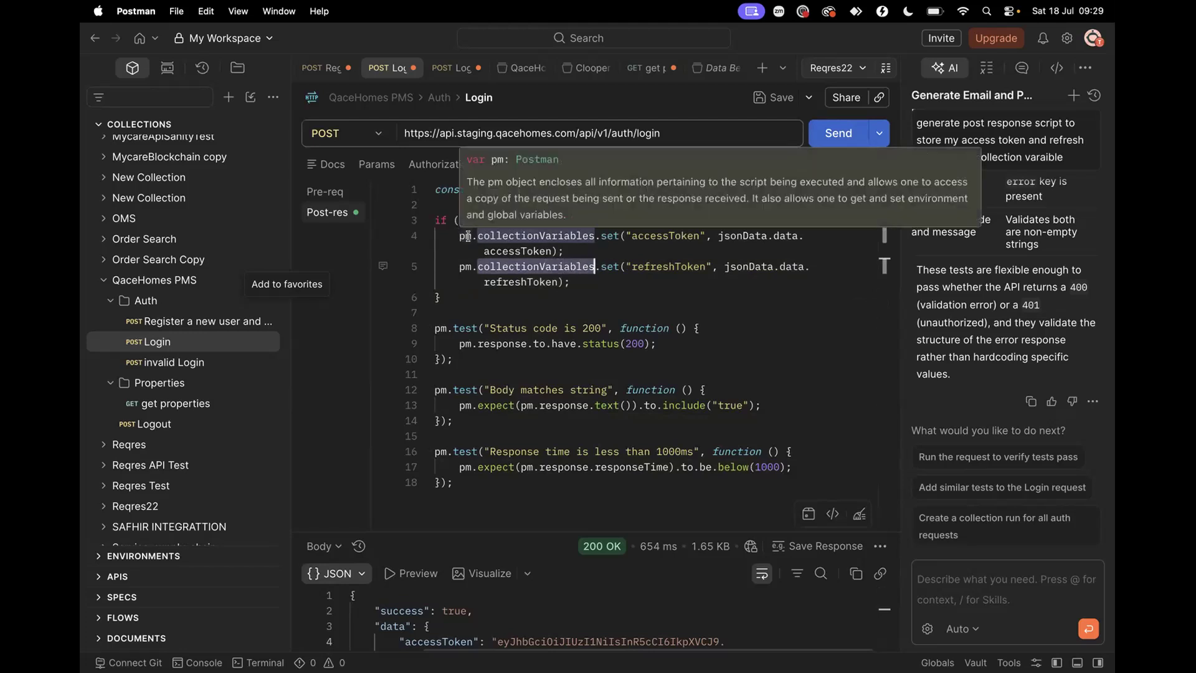
{"action": "mouse_move", "coordinate": [517, 235]}
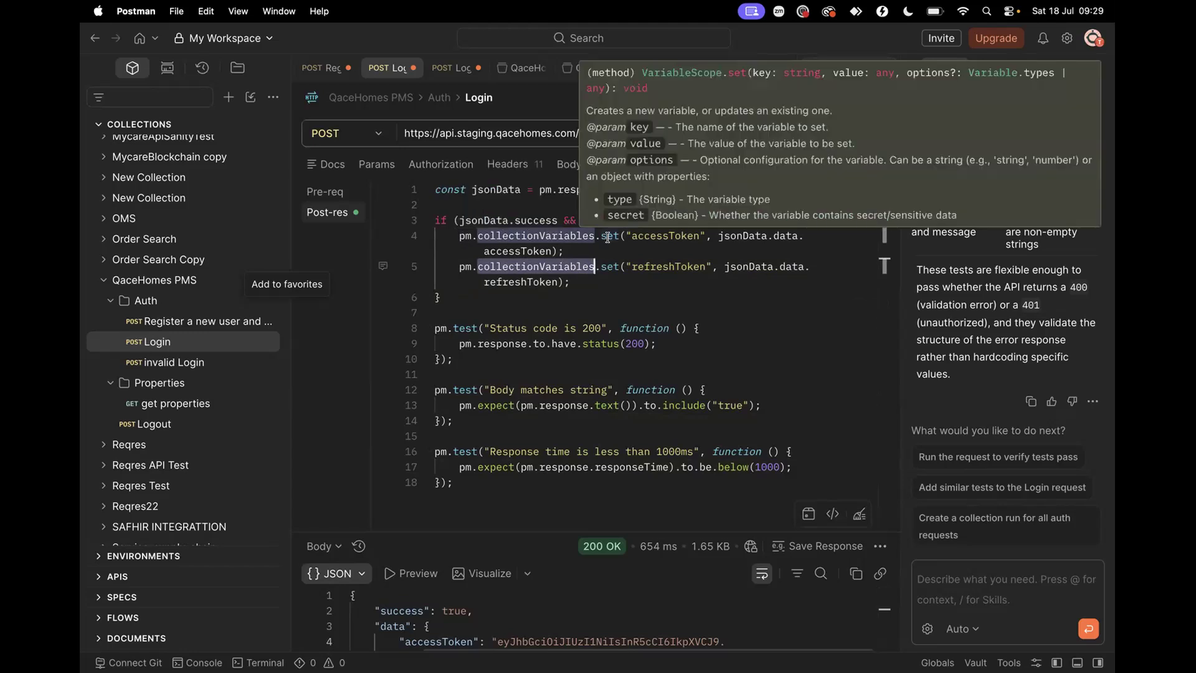
{"action": "mouse_move", "coordinate": [606, 239]}
{"action": "left_click", "coordinate": [502, 235]}
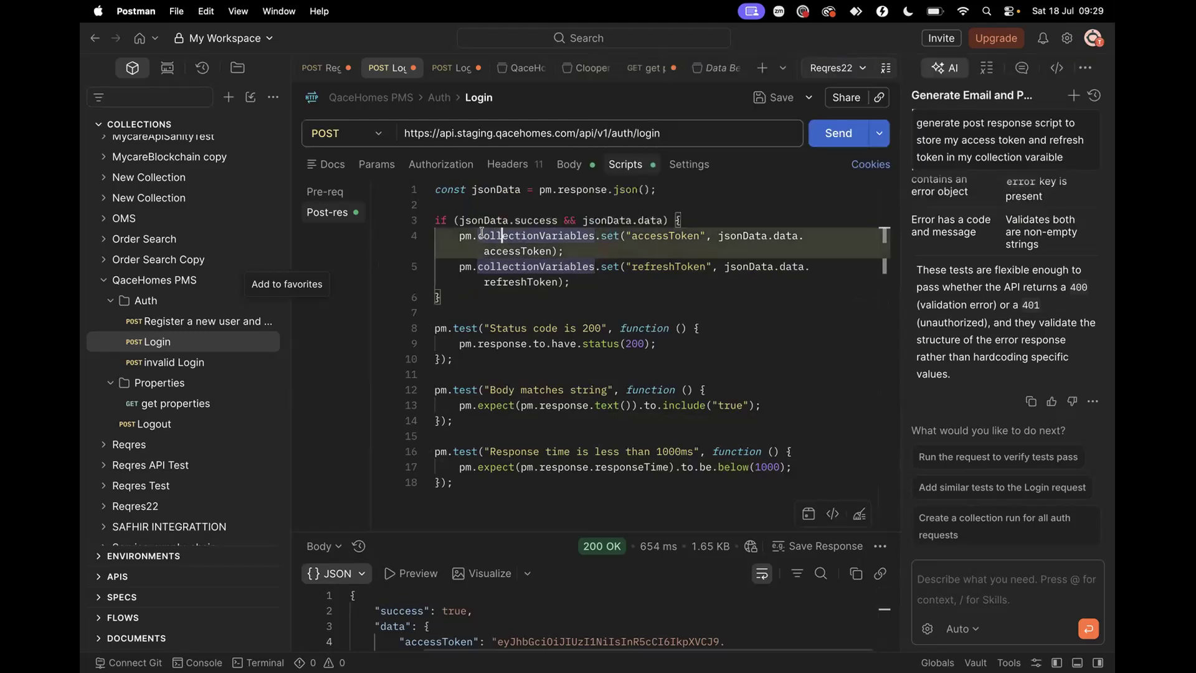
{"action": "mouse_move", "coordinate": [522, 236]}
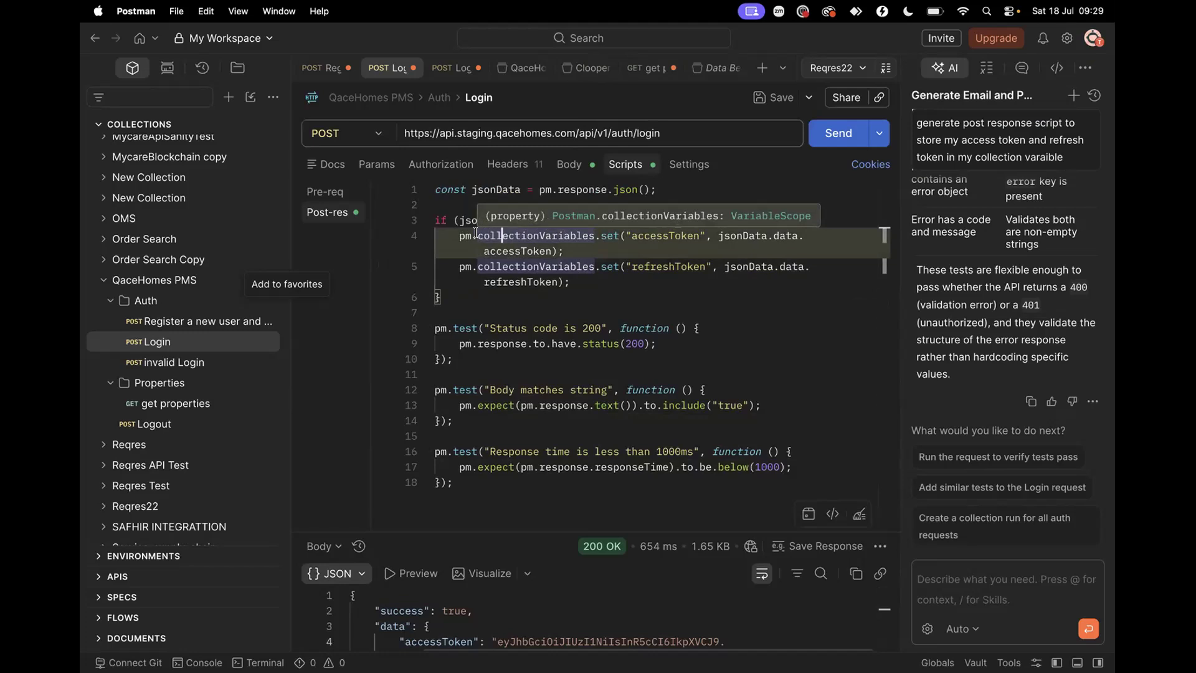
{"action": "left_click", "coordinate": [605, 236]}
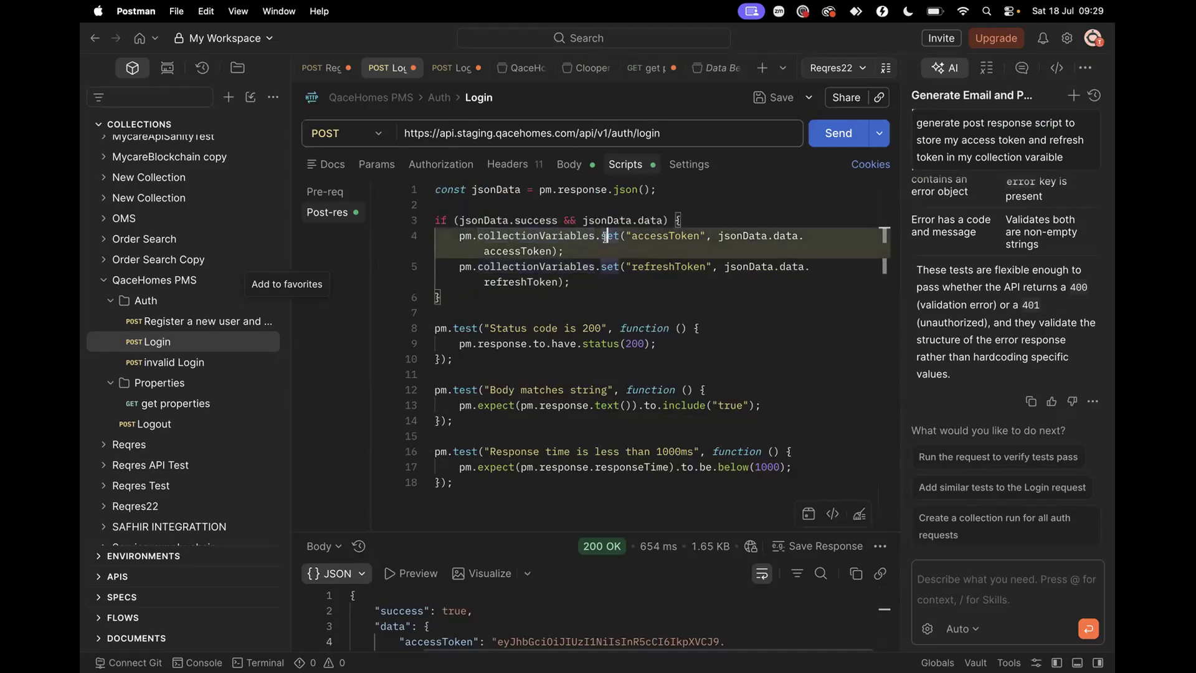
{"action": "double_click", "coordinate": [651, 234]}
{"action": "left_click_drag", "start_coordinate": [721, 236], "coordinate": [804, 236]}
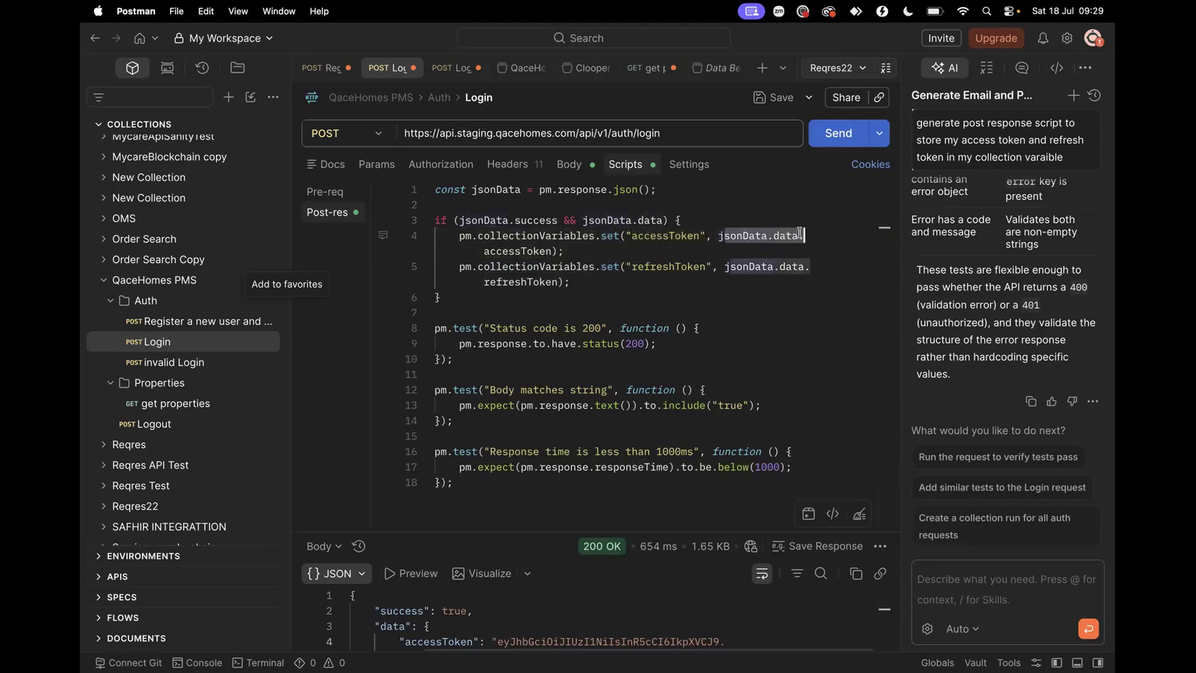
{"action": "double_click", "coordinate": [551, 236]}
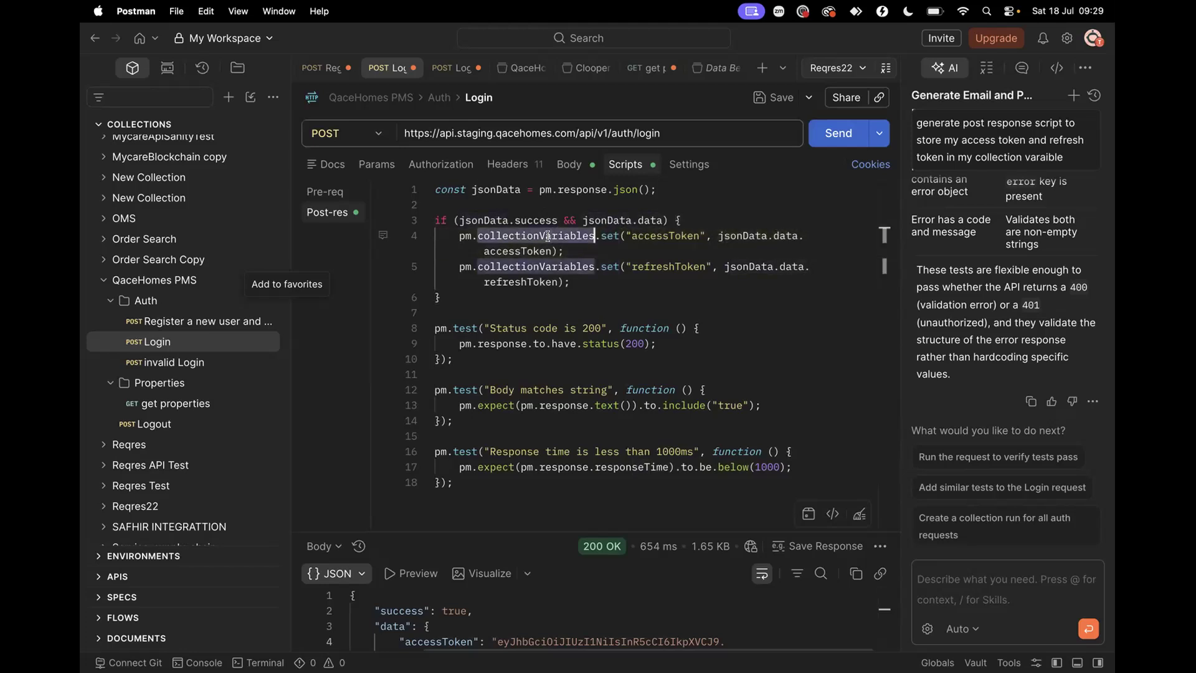
Review the three tests: status 200, body containing true, and response under 1000 ms
{"action": "left_click", "coordinate": [431, 298]}
{"action": "key", "text": "super+shift+Up"}
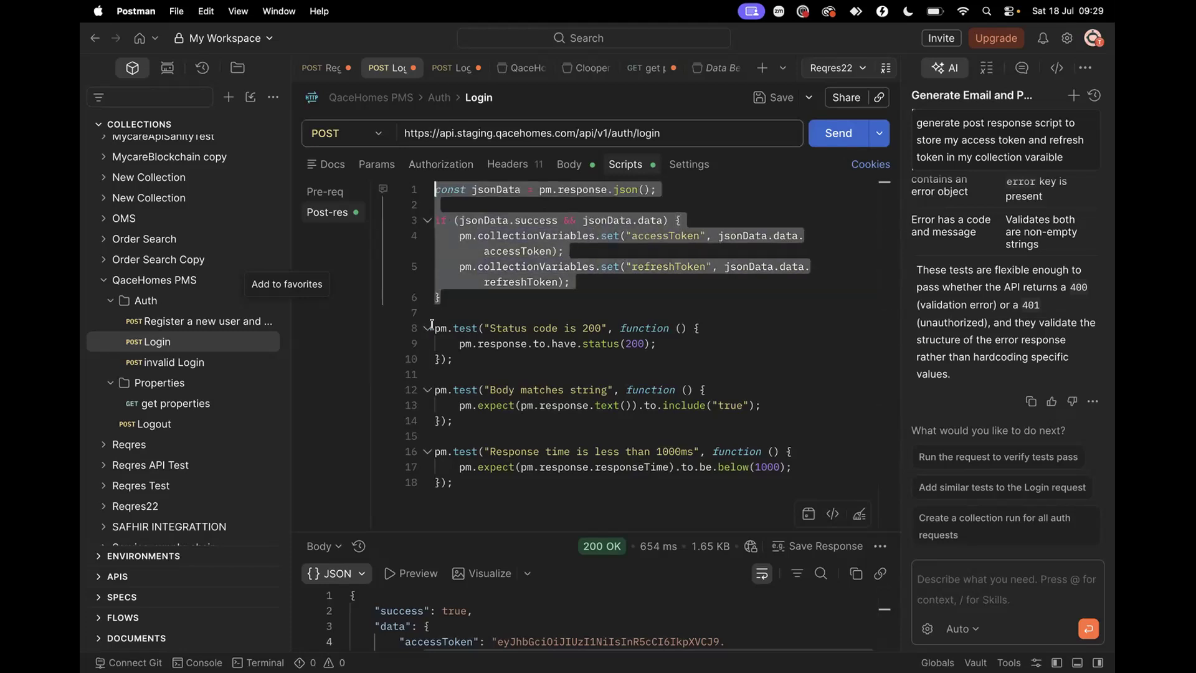
{"action": "left_click_drag", "start_coordinate": [432, 328], "coordinate": [497, 481]}
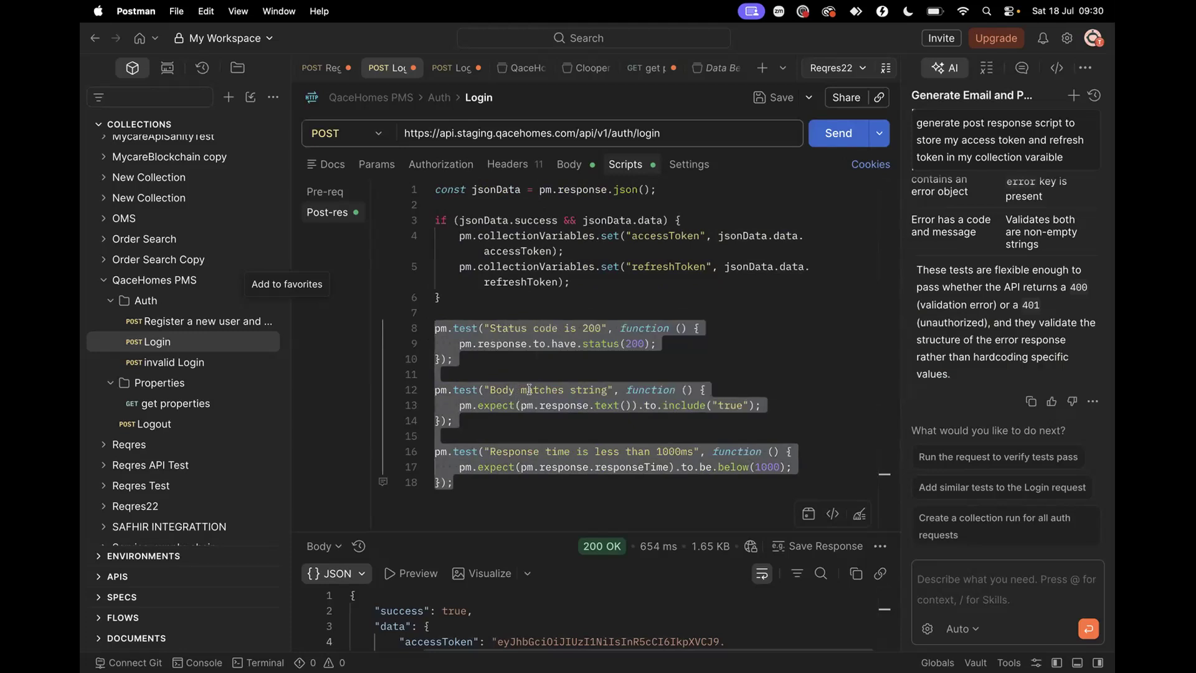
{"action": "double_click", "coordinate": [733, 403]}
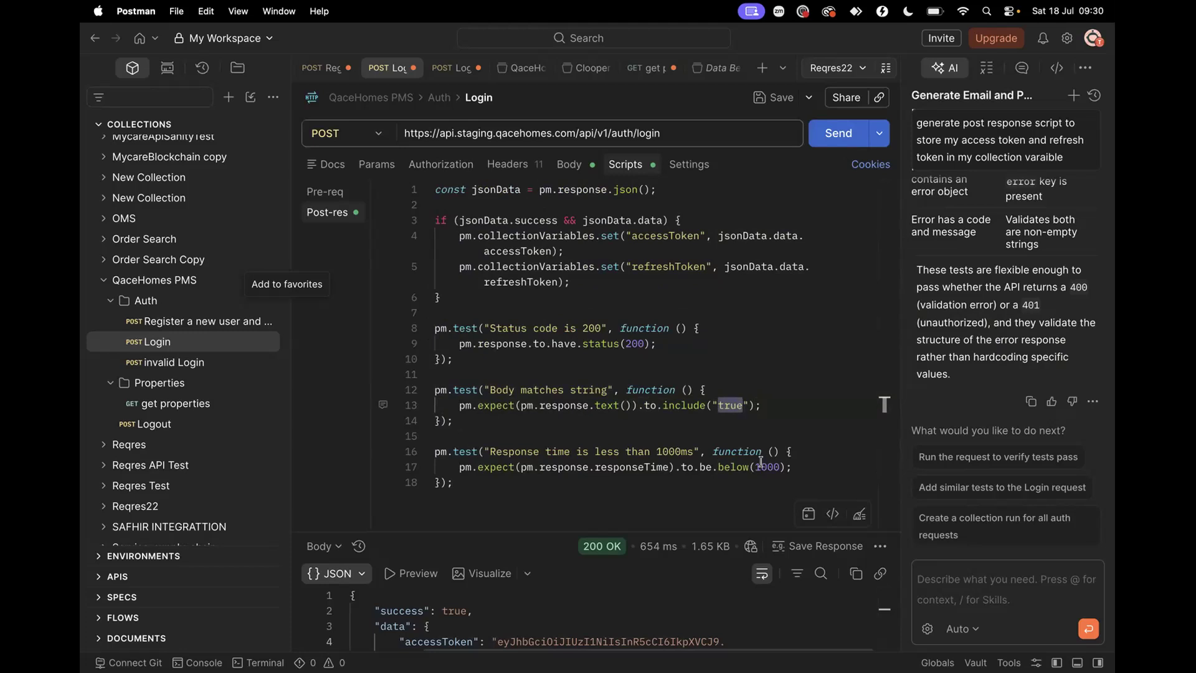
Check the invalid Login post-response tests, then open the empty get properties post-response script
{"action": "left_click", "coordinate": [197, 362]}
{"action": "scroll", "coordinate": [514, 291], "scroll_direction": "down", "scroll_amount": 1}
{"action": "scroll", "coordinate": [514, 291], "scroll_direction": "up", "scroll_amount": 1}
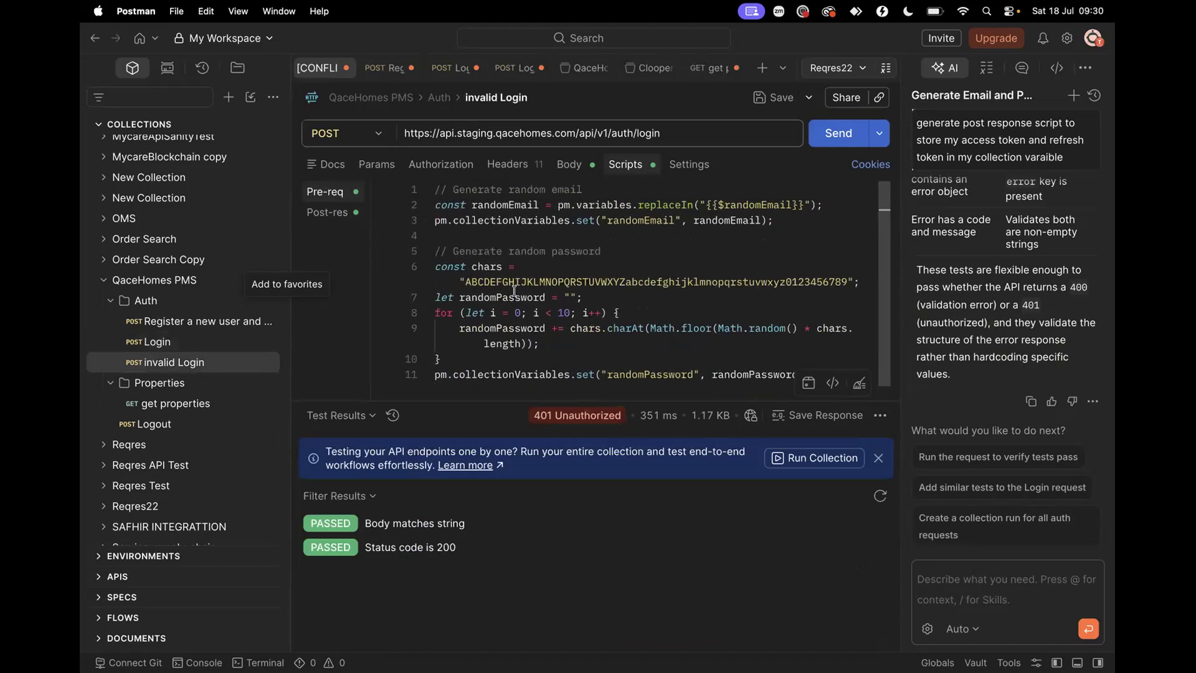
{"action": "left_click", "coordinate": [336, 212]}
{"action": "scroll", "coordinate": [538, 277], "scroll_direction": "down", "scroll_amount": 5}
{"action": "scroll", "coordinate": [538, 277], "scroll_direction": "up", "scroll_amount": 5}
{"action": "scroll", "coordinate": [538, 278], "scroll_direction": "down", "scroll_amount": 4}
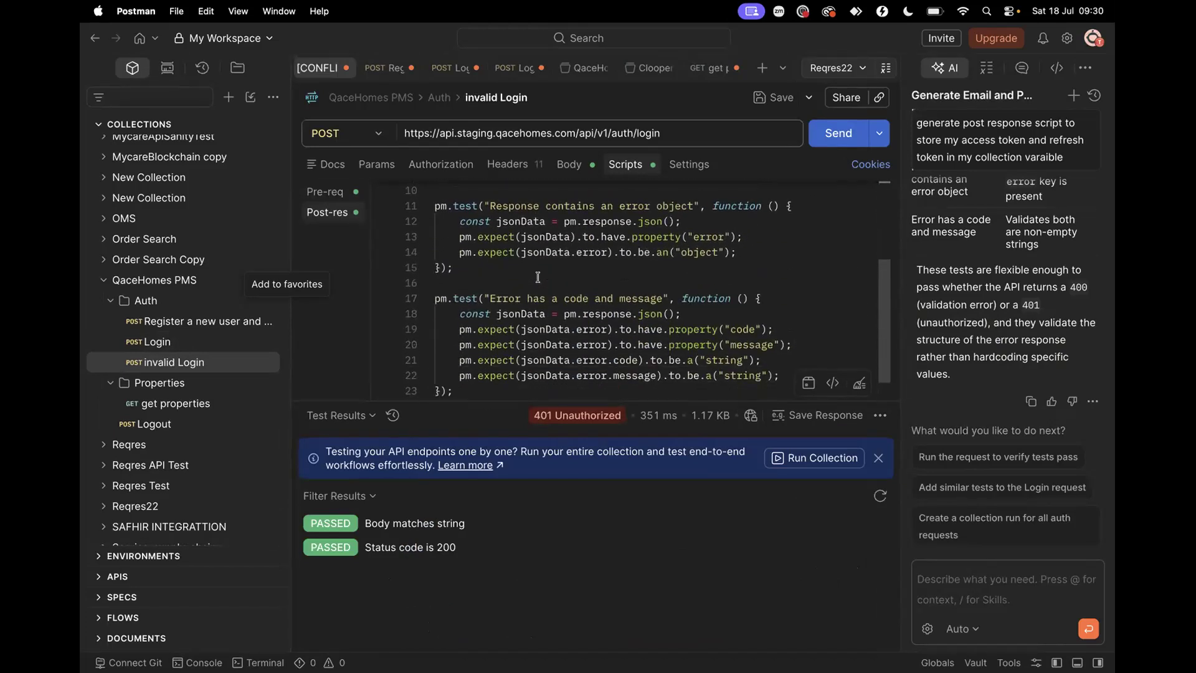
{"action": "left_click", "coordinate": [195, 402]}
{"action": "left_click", "coordinate": [634, 165]}
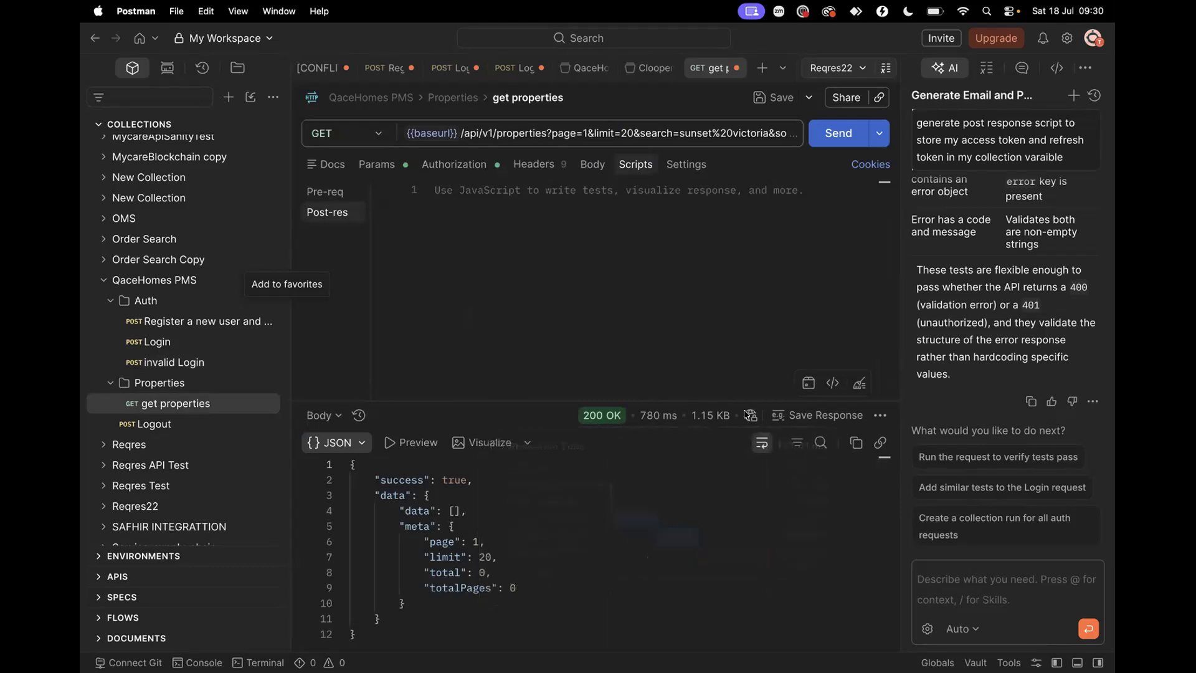
Add the 'Response body: Contains string' snippet with true as the search string
{"action": "left_click", "coordinate": [832, 383]}
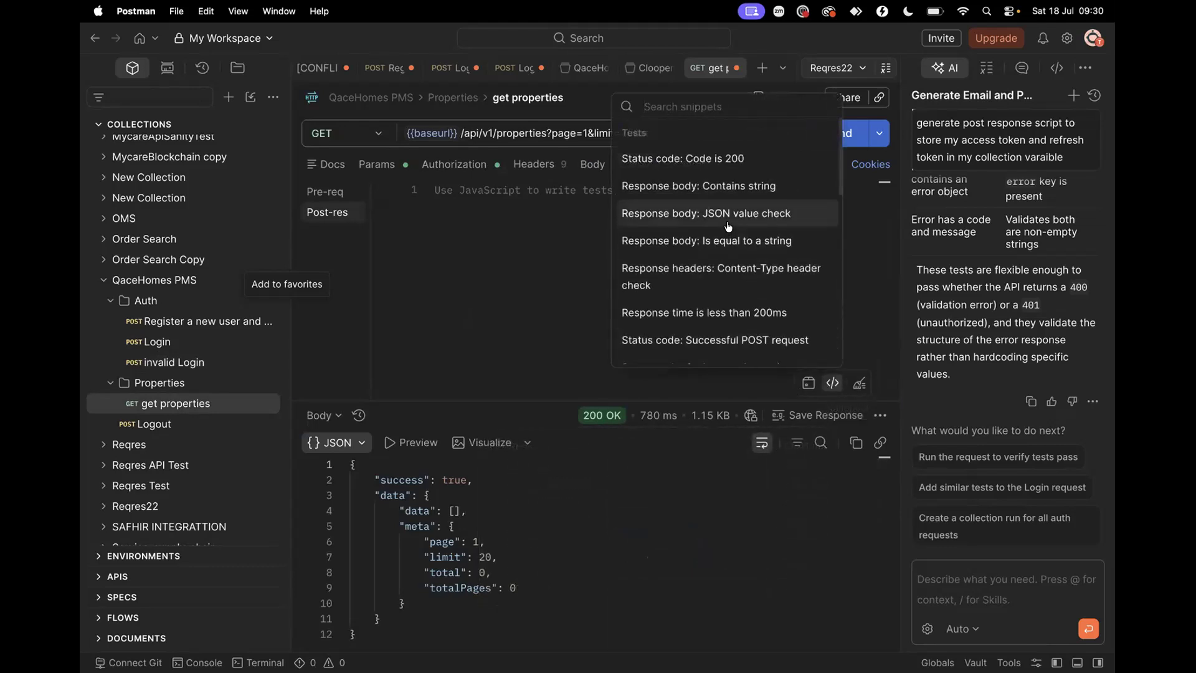
{"action": "left_click", "coordinate": [735, 187]}
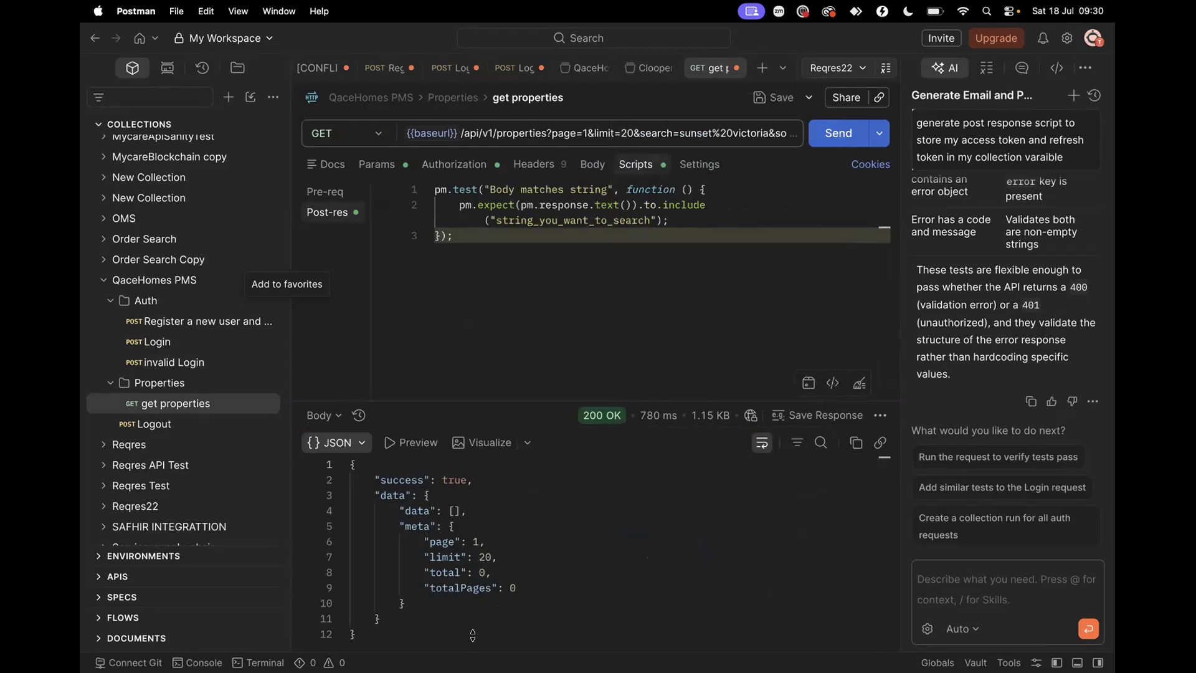
{"action": "double_click", "coordinate": [455, 479]}
{"action": "key", "text": "super+c"}
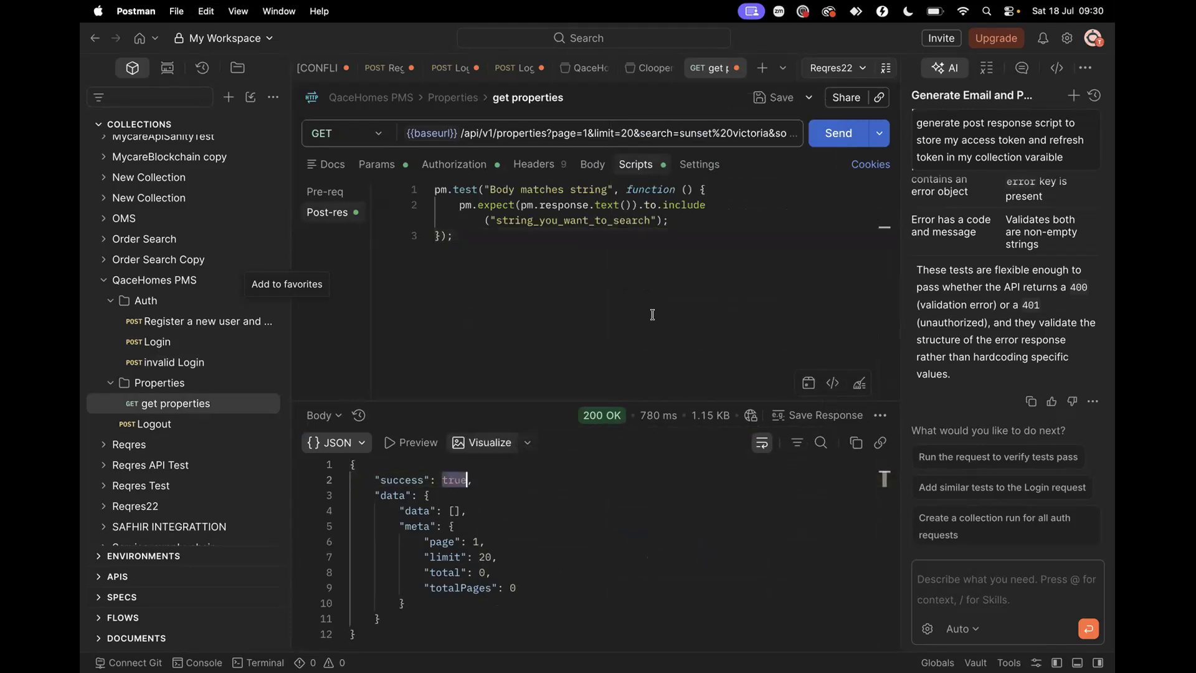
{"action": "double_click", "coordinate": [649, 220]}
{"action": "key", "text": "super+v"}
{"action": "left_click", "coordinate": [522, 228]}
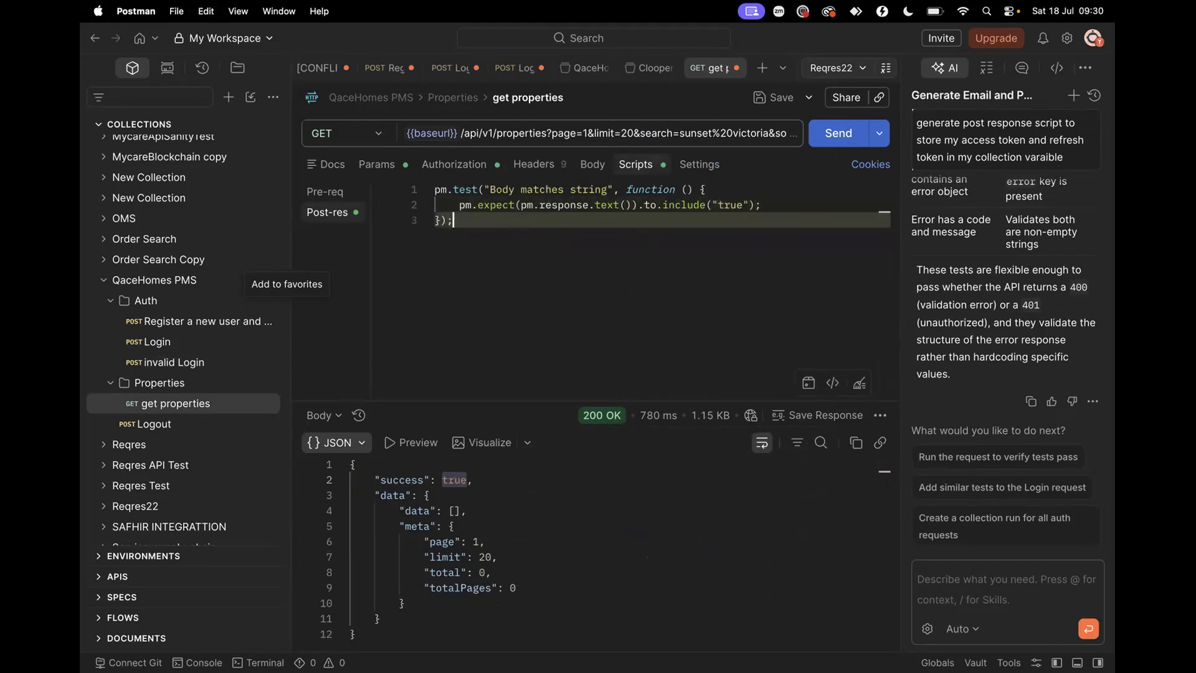
{"action": "key", "text": "Return"}
{"action": "key", "text": "Return"}
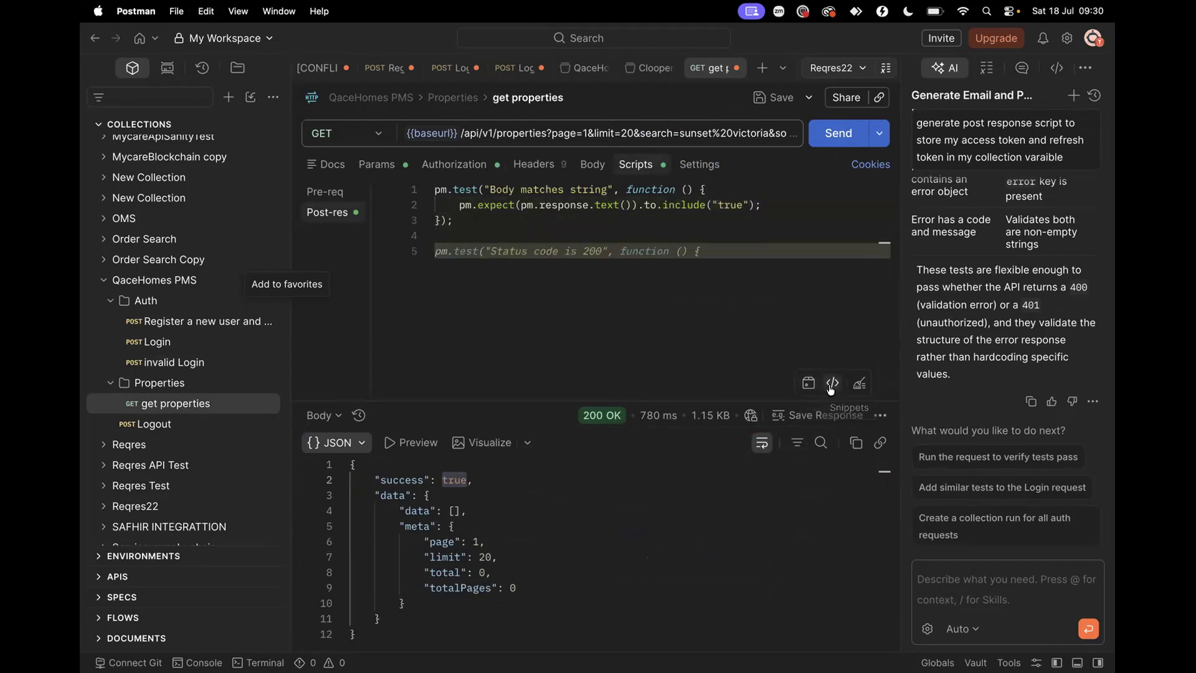
Add the 'Status code: Code is 200' snippet below it
{"action": "left_click", "coordinate": [832, 382]}
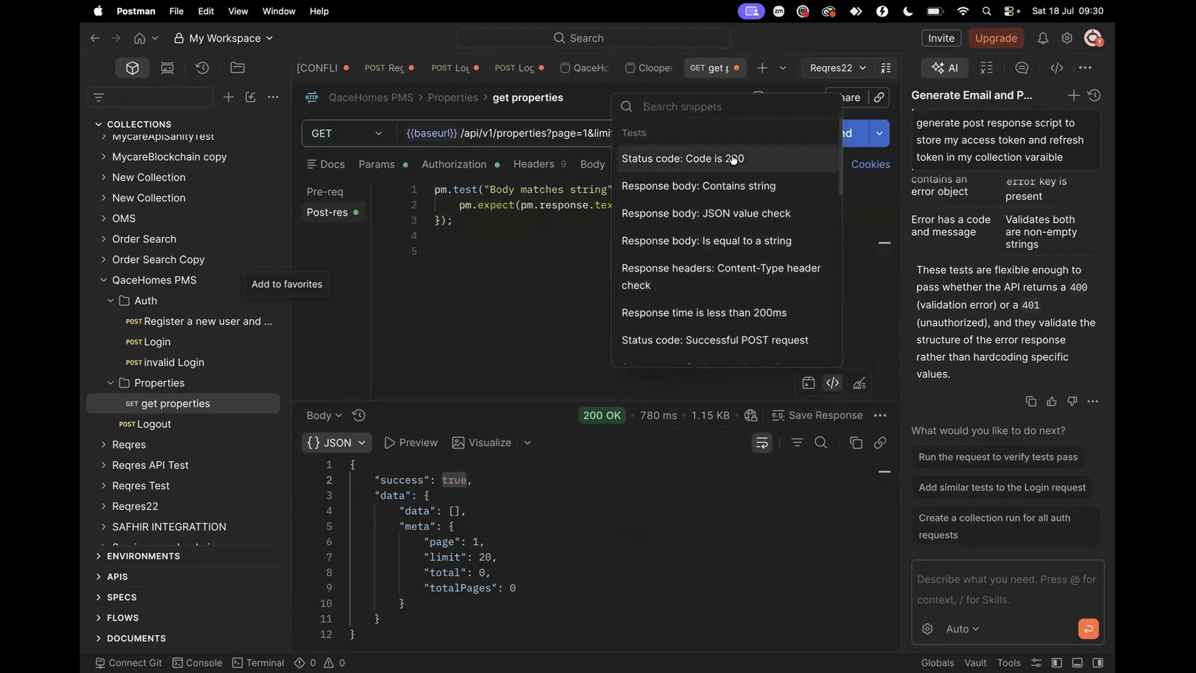
{"action": "left_click", "coordinate": [733, 159]}
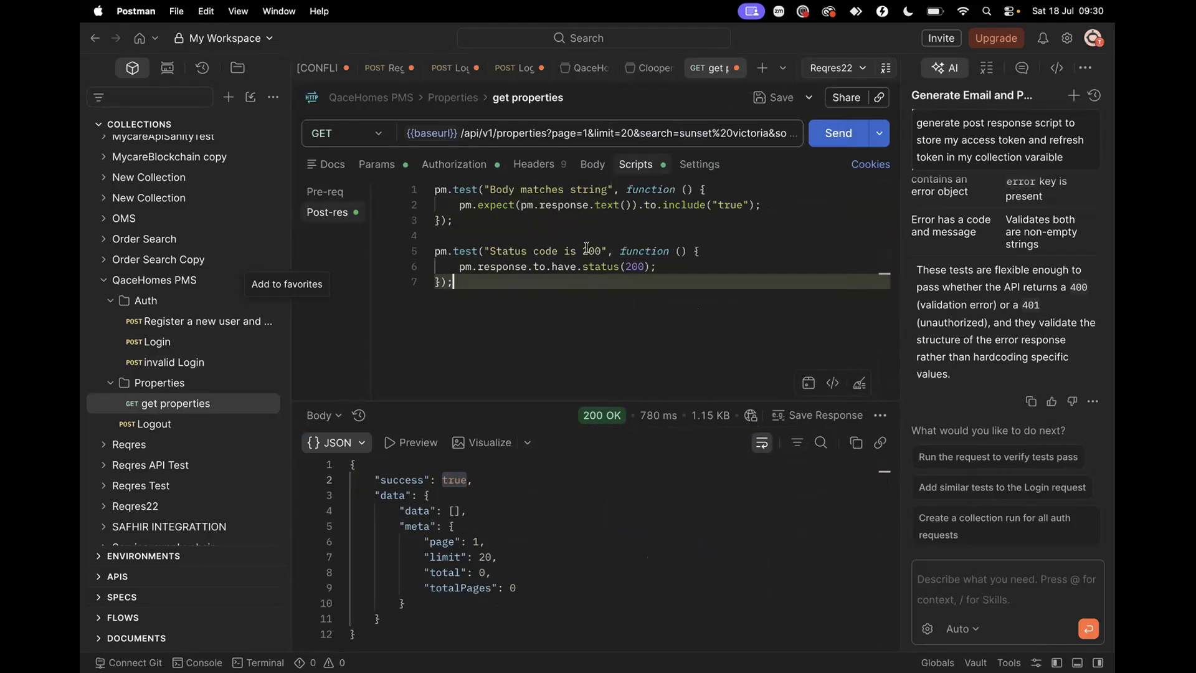
{"action": "key", "text": "ctrl+Right"}
{"action": "key", "text": "ctrl+Left"}
{"action": "key", "text": "ctrl+Left"}
Collapse the list-properties details and expand GET /api/v1/properties in Swagger
{"action": "scroll", "coordinate": [415, 221], "scroll_direction": "up", "scroll_amount": 8}
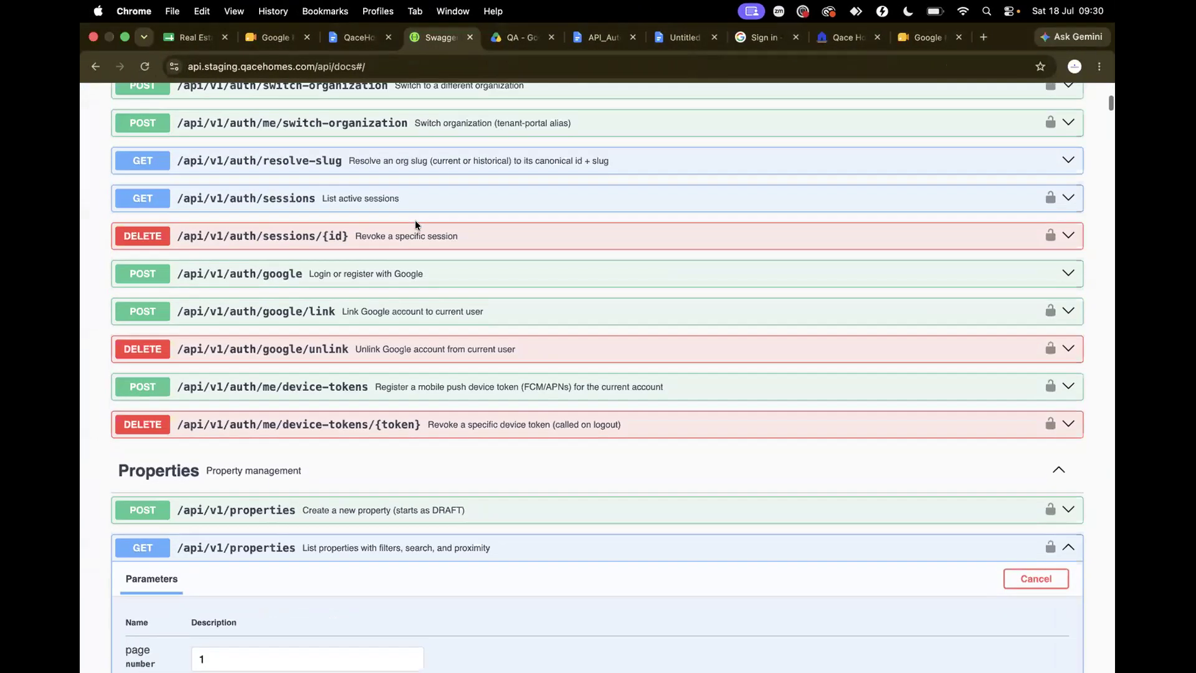
{"action": "scroll", "coordinate": [416, 225], "scroll_direction": "down", "scroll_amount": 4}
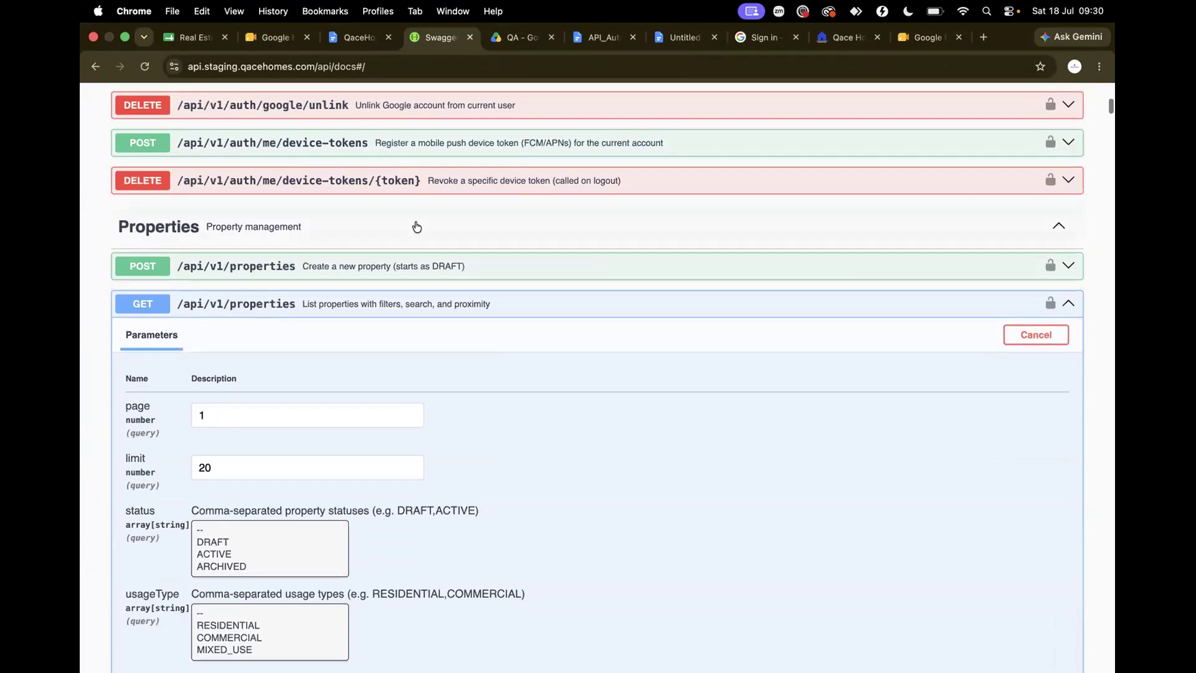
{"action": "left_click", "coordinate": [471, 305]}
{"action": "scroll", "coordinate": [469, 305], "scroll_direction": "down", "scroll_amount": 6}
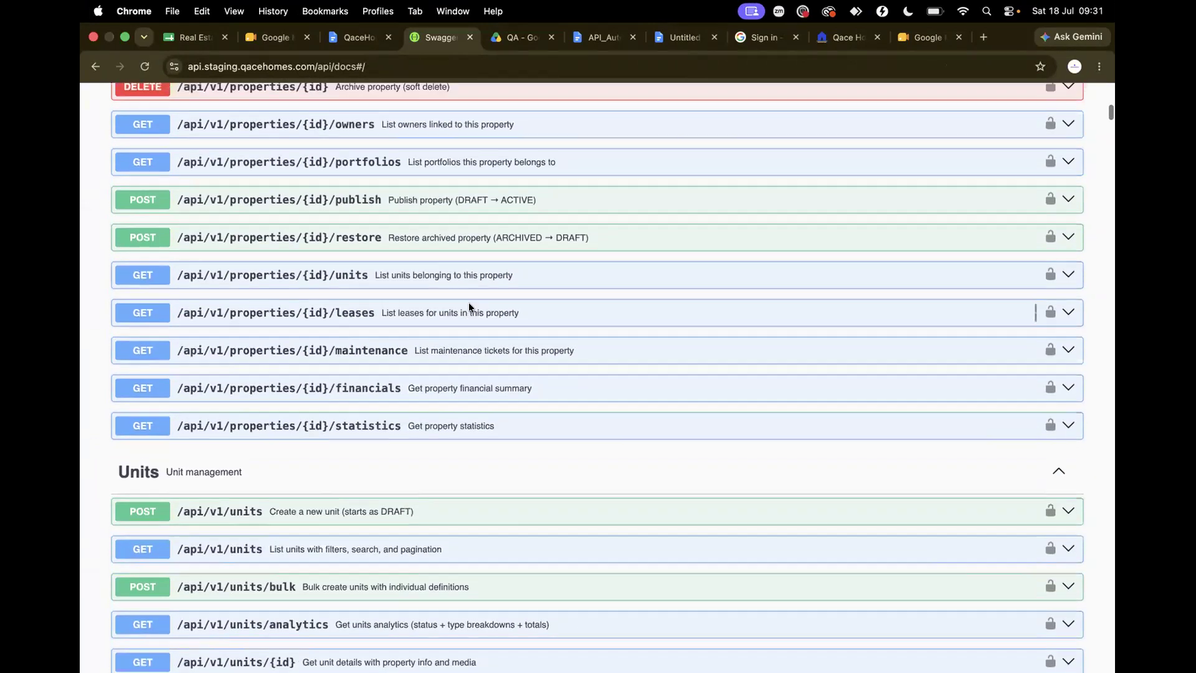
{"action": "scroll", "coordinate": [468, 302], "scroll_direction": "up", "scroll_amount": 5}
{"action": "left_click", "coordinate": [462, 253]}
{"action": "scroll", "coordinate": [437, 309], "scroll_direction": "down", "scroll_amount": 10}
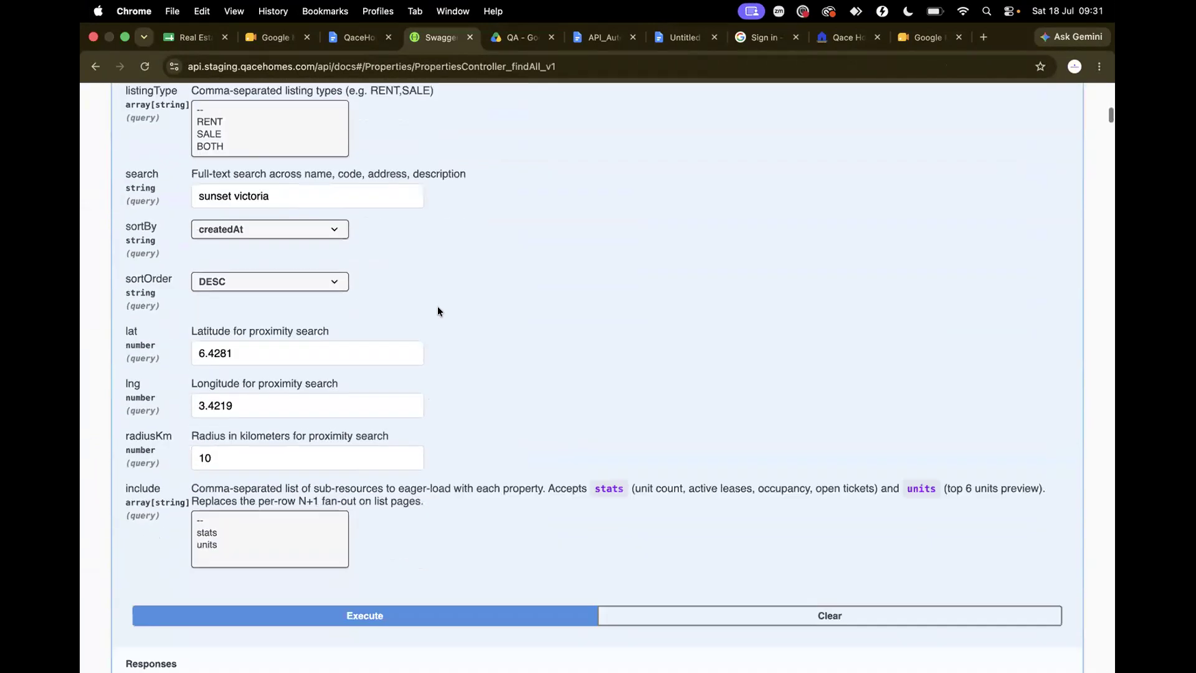
{"action": "scroll", "coordinate": [437, 311], "scroll_direction": "down", "scroll_amount": 12}
{"action": "scroll", "coordinate": [438, 310], "scroll_direction": "up", "scroll_amount": 10}
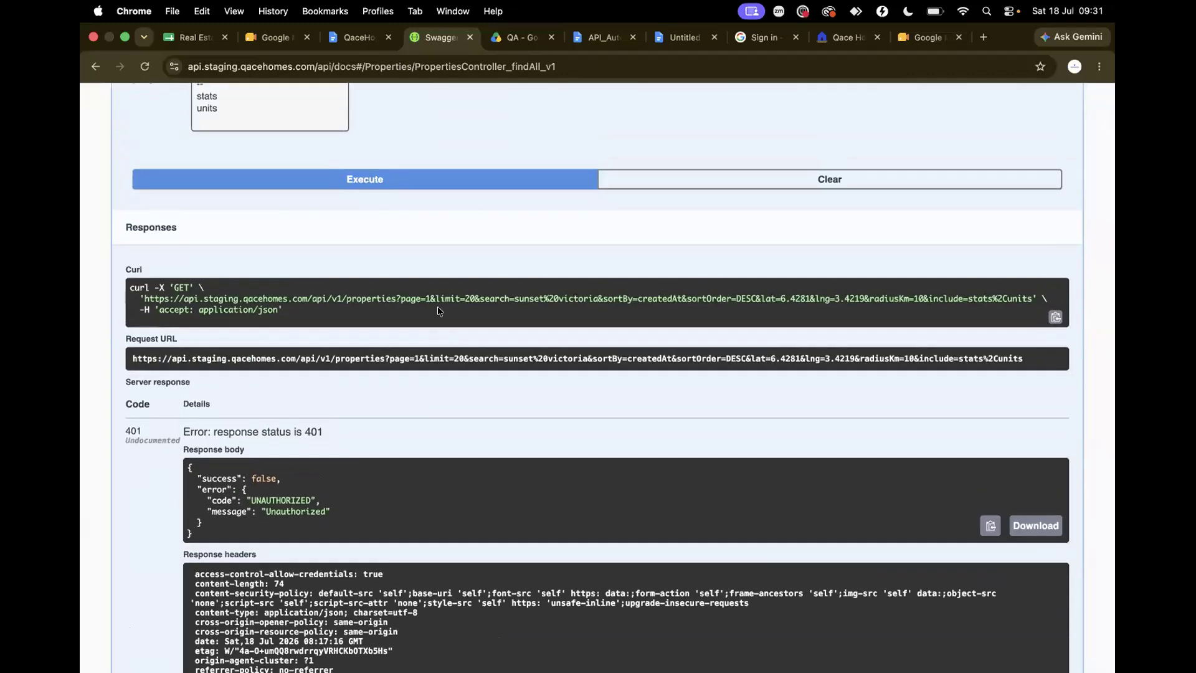
{"action": "scroll", "coordinate": [437, 305], "scroll_direction": "down", "scroll_amount": 3}
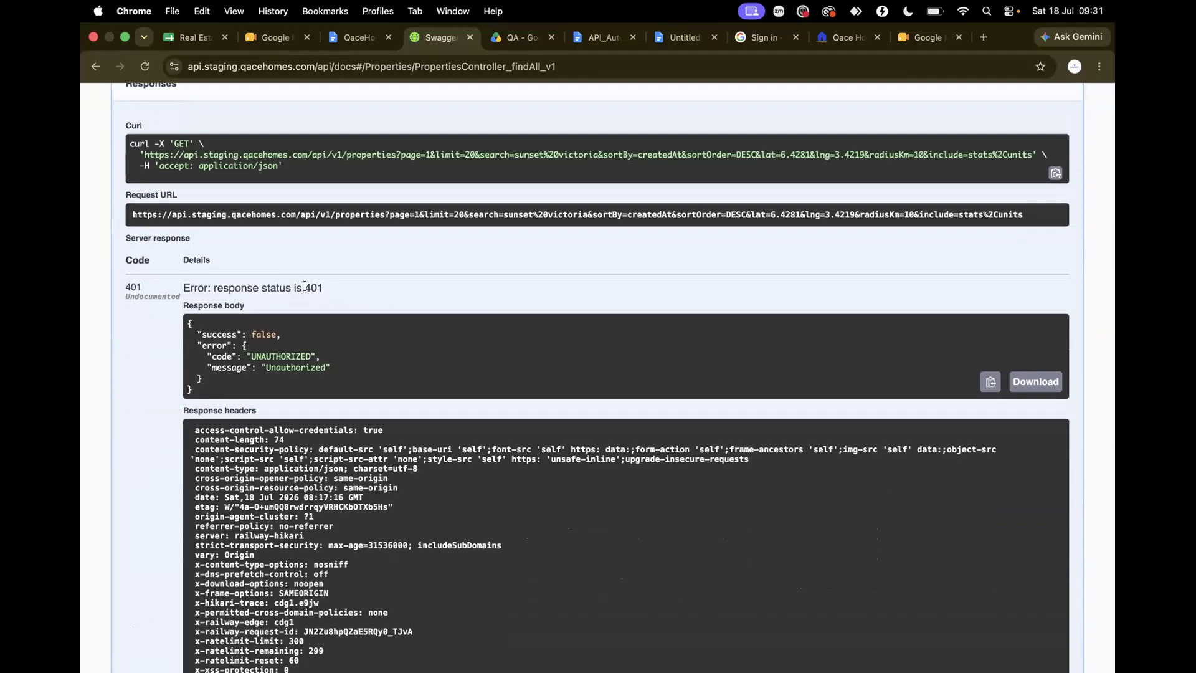
Review the 401 server response and the 200 Example Value JSON, then return to Postman
{"action": "double_click", "coordinate": [262, 335]}
{"action": "scroll", "coordinate": [295, 392], "scroll_direction": "down", "scroll_amount": 8}
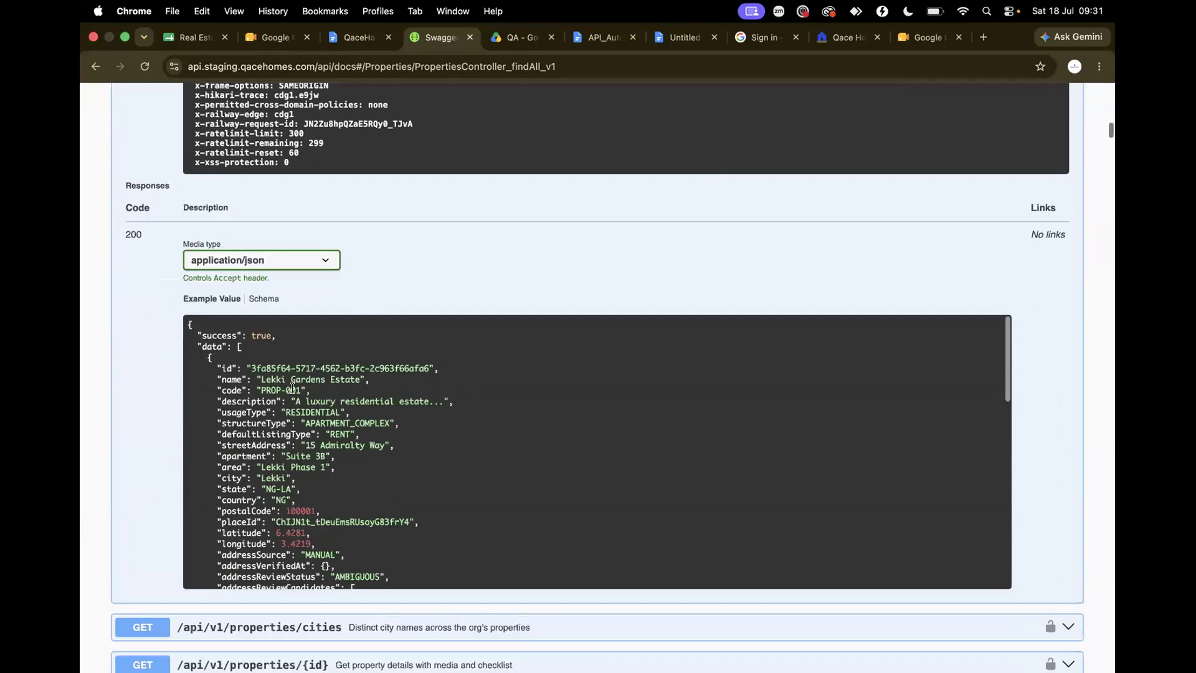
{"action": "scroll", "coordinate": [296, 392], "scroll_direction": "up", "scroll_amount": 2}
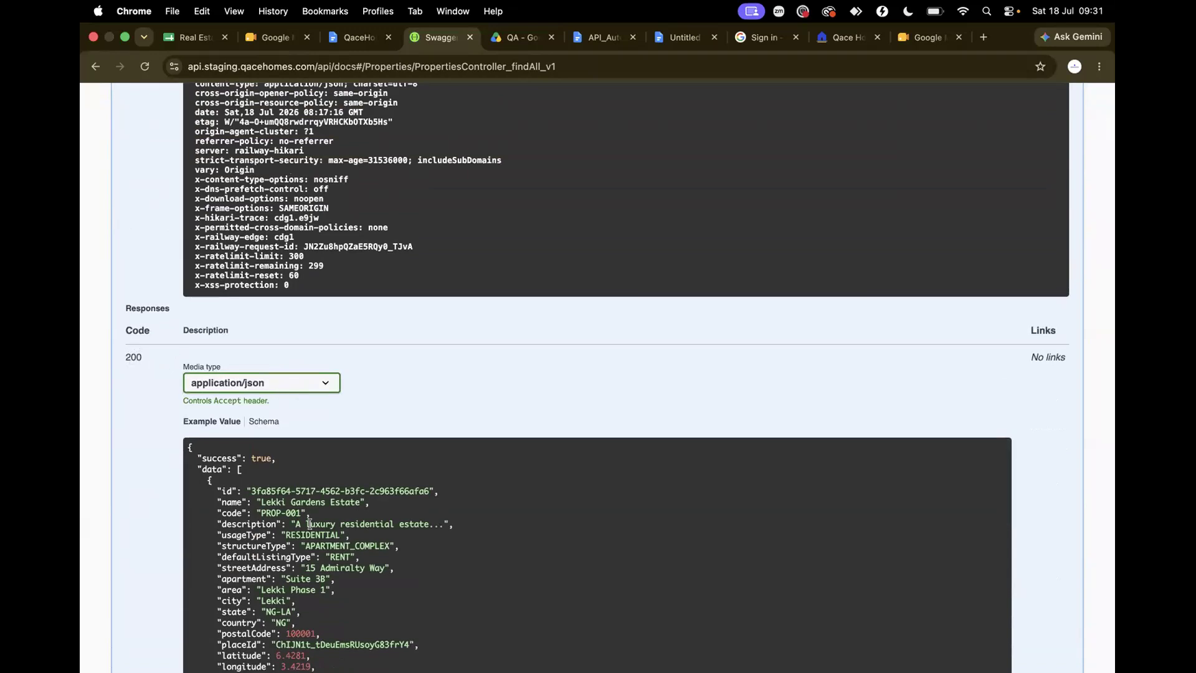
{"action": "scroll", "coordinate": [253, 480], "scroll_direction": "down", "scroll_amount": 2}
{"action": "scroll", "coordinate": [257, 461], "scroll_direction": "up", "scroll_amount": 2}
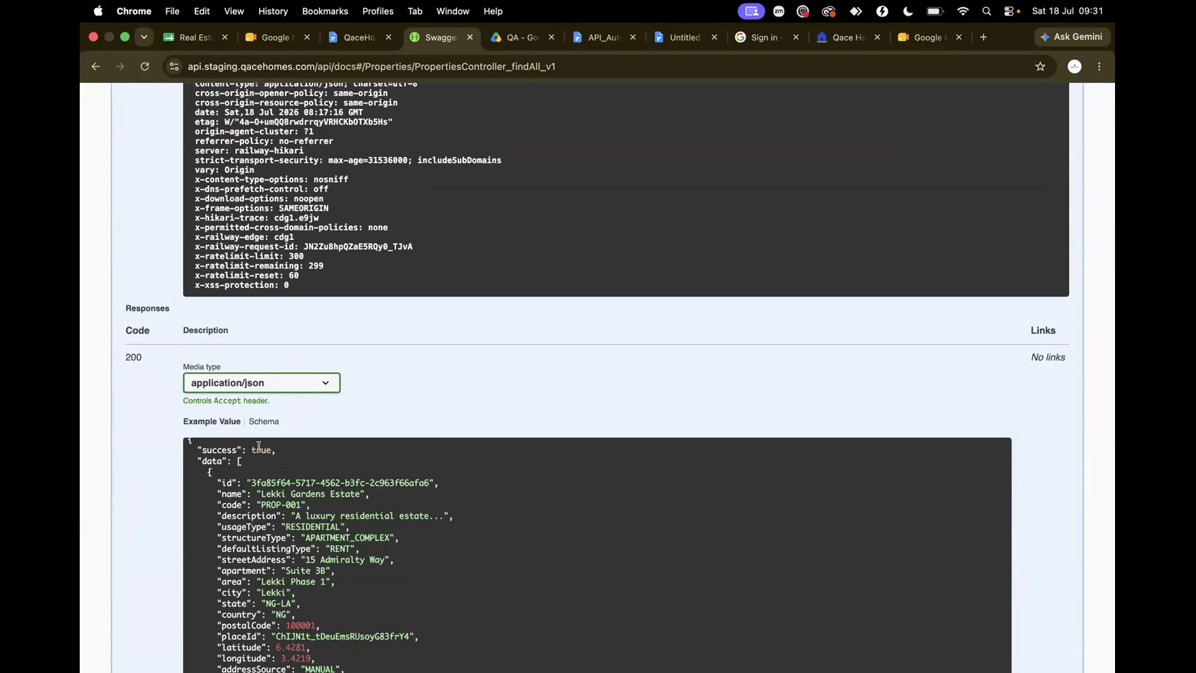
{"action": "scroll", "coordinate": [232, 523], "scroll_direction": "down", "scroll_amount": 4}
{"action": "scroll", "coordinate": [249, 498], "scroll_direction": "up", "scroll_amount": 5}
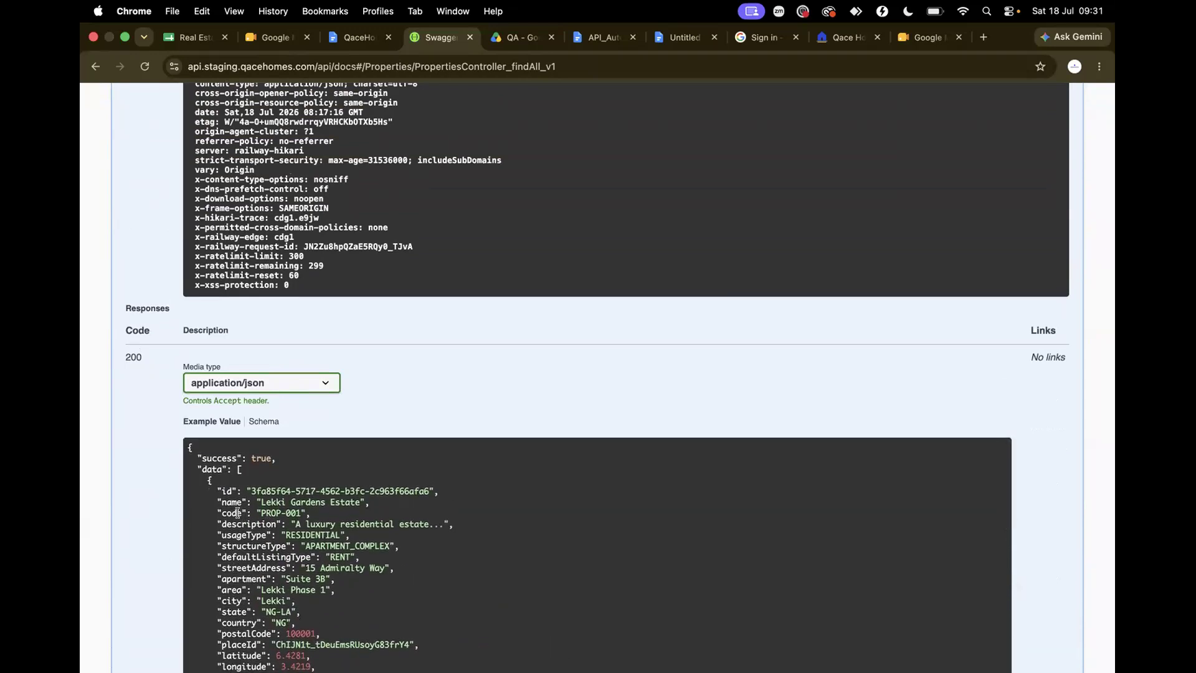
{"action": "scroll", "coordinate": [250, 518], "scroll_direction": "down", "scroll_amount": 5}
{"action": "scroll", "coordinate": [250, 518], "scroll_direction": "down", "scroll_amount": 15}
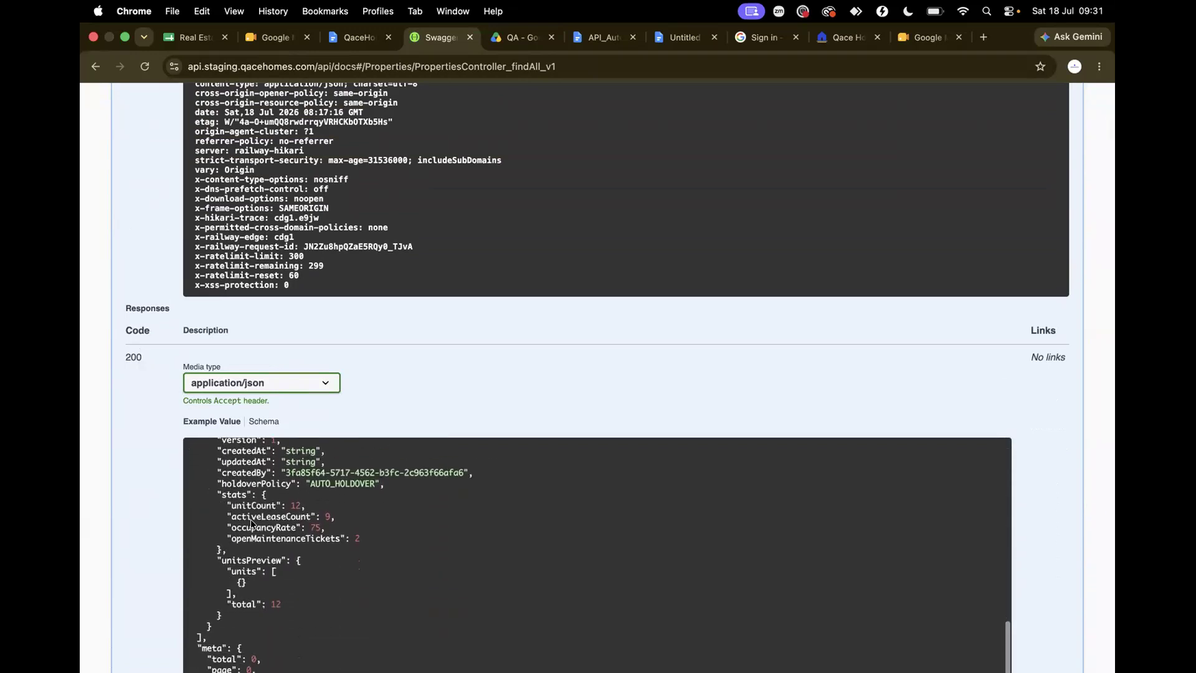
{"action": "scroll", "coordinate": [251, 524], "scroll_direction": "down", "scroll_amount": 3}
{"action": "scroll", "coordinate": [270, 399], "scroll_direction": "up", "scroll_amount": 10}
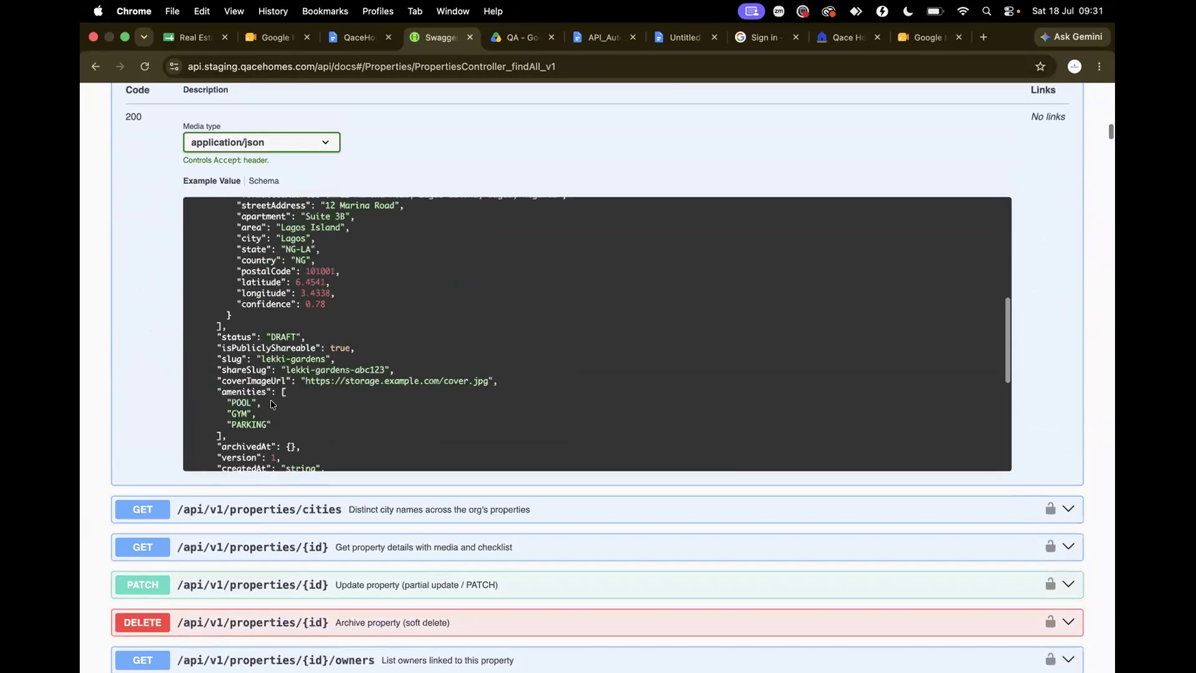
{"action": "scroll", "coordinate": [270, 399], "scroll_direction": "up", "scroll_amount": 8}
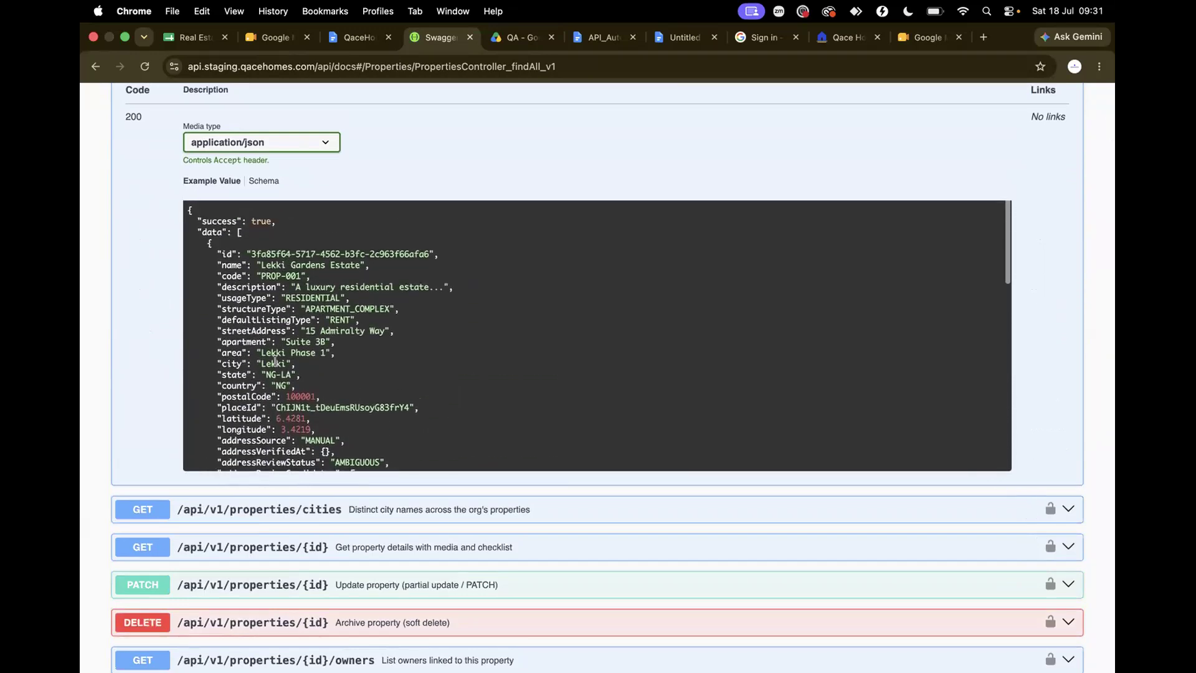
{"action": "scroll", "coordinate": [263, 449], "scroll_direction": "down", "scroll_amount": 3}
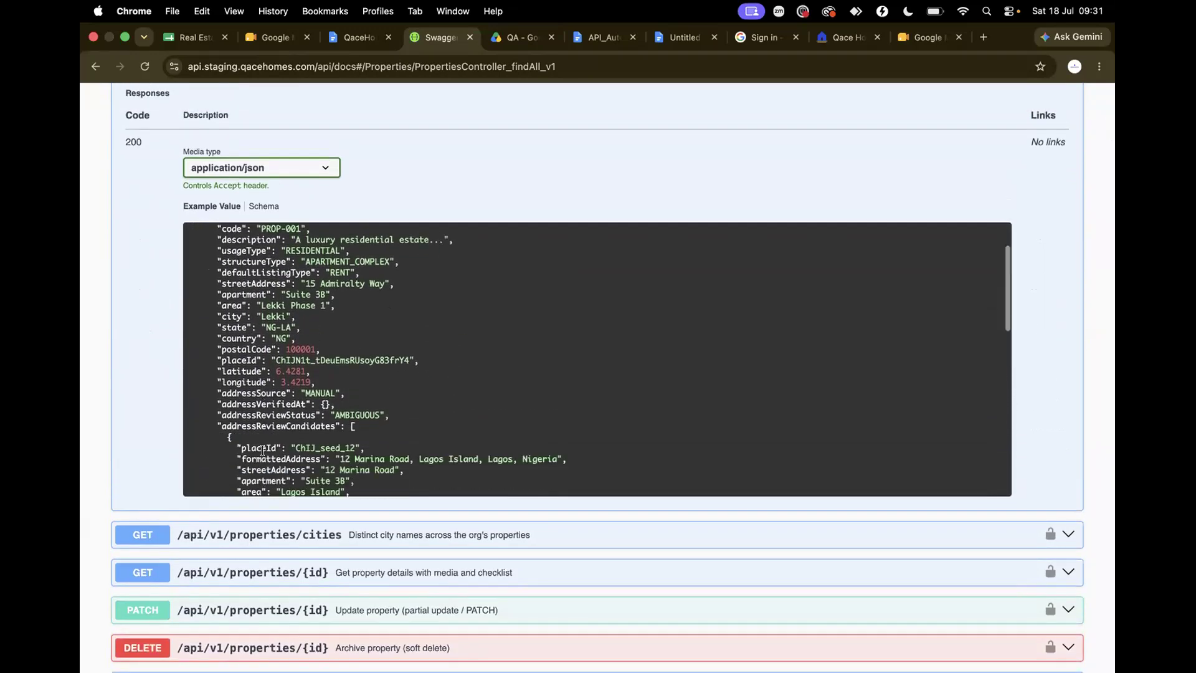
{"action": "key", "text": "ctrl+Left"}
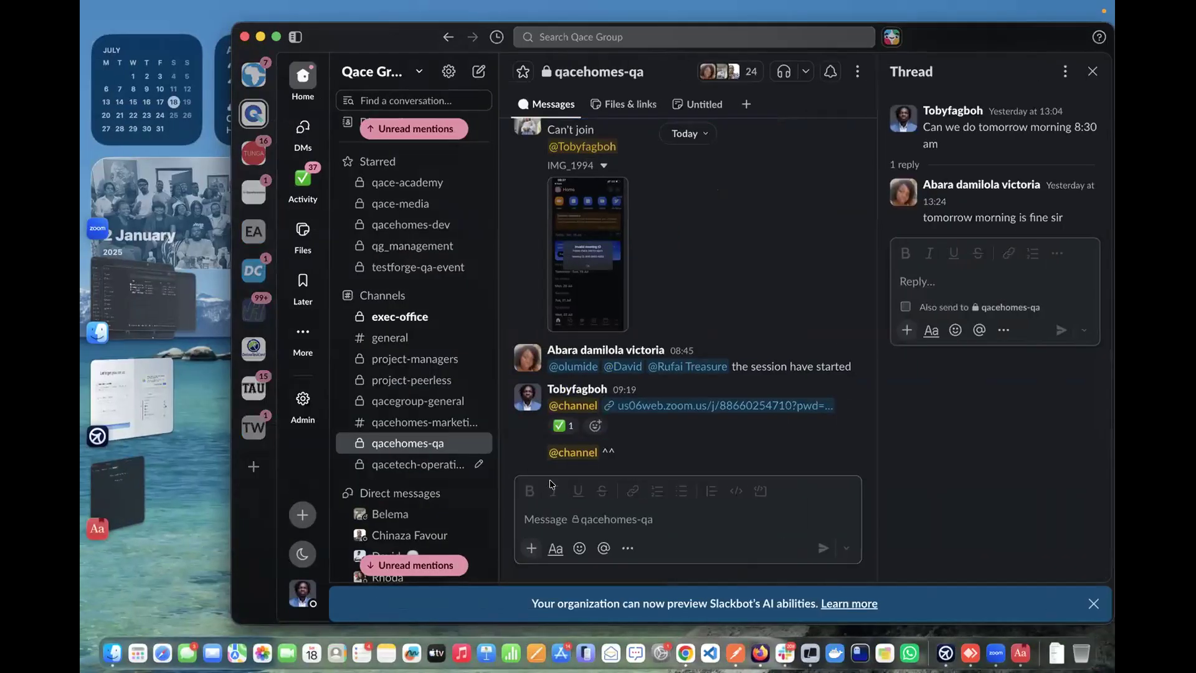
{"action": "key", "text": "ctrl+Right"}
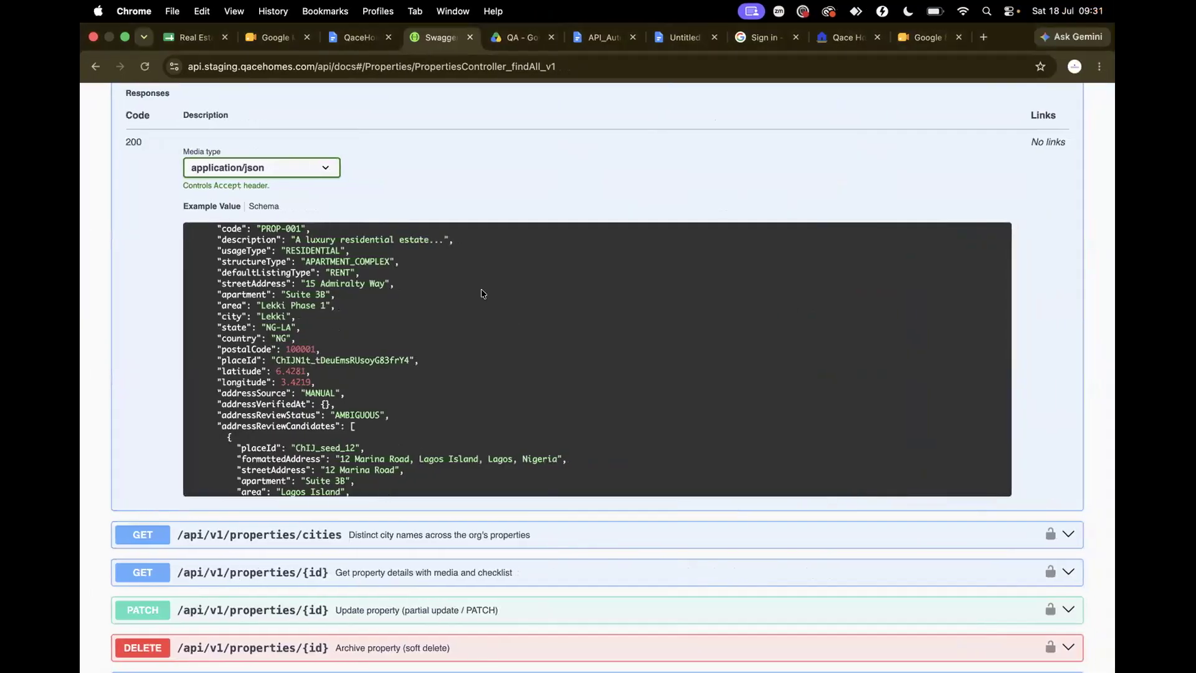
{"action": "key", "text": "ctrl+Right"}
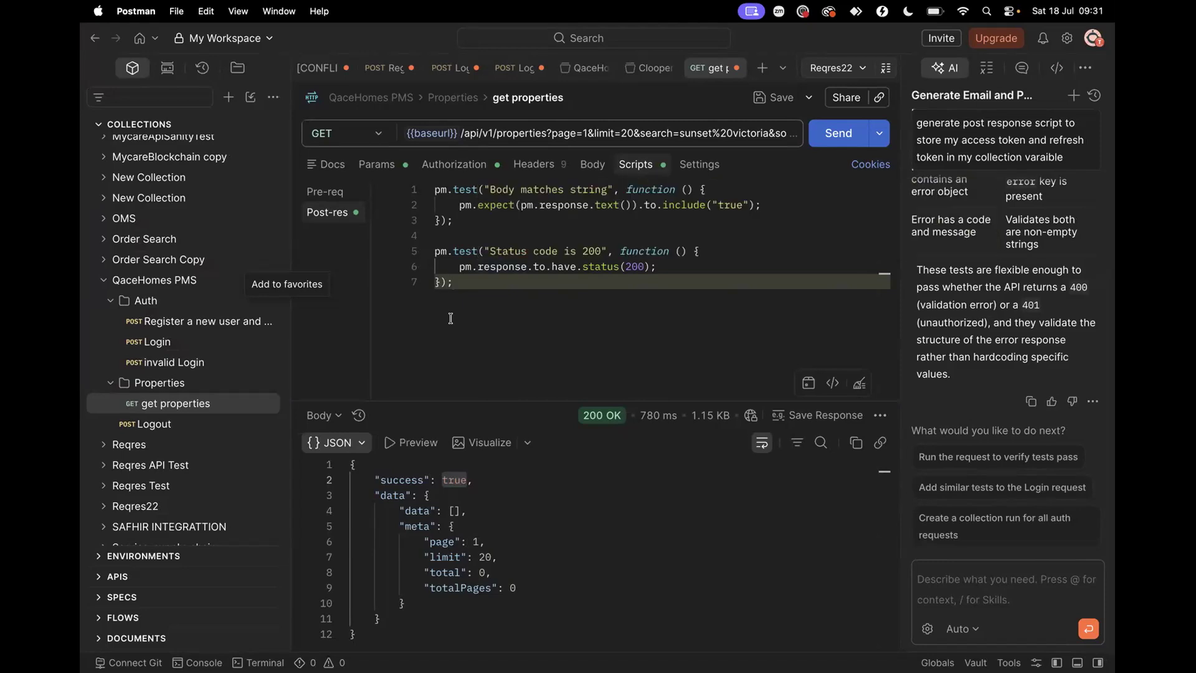
Check the QaceHomes PMS variables holding accessToken and refreshToken, then open its '...' menu
{"action": "left_click", "coordinate": [186, 424]}
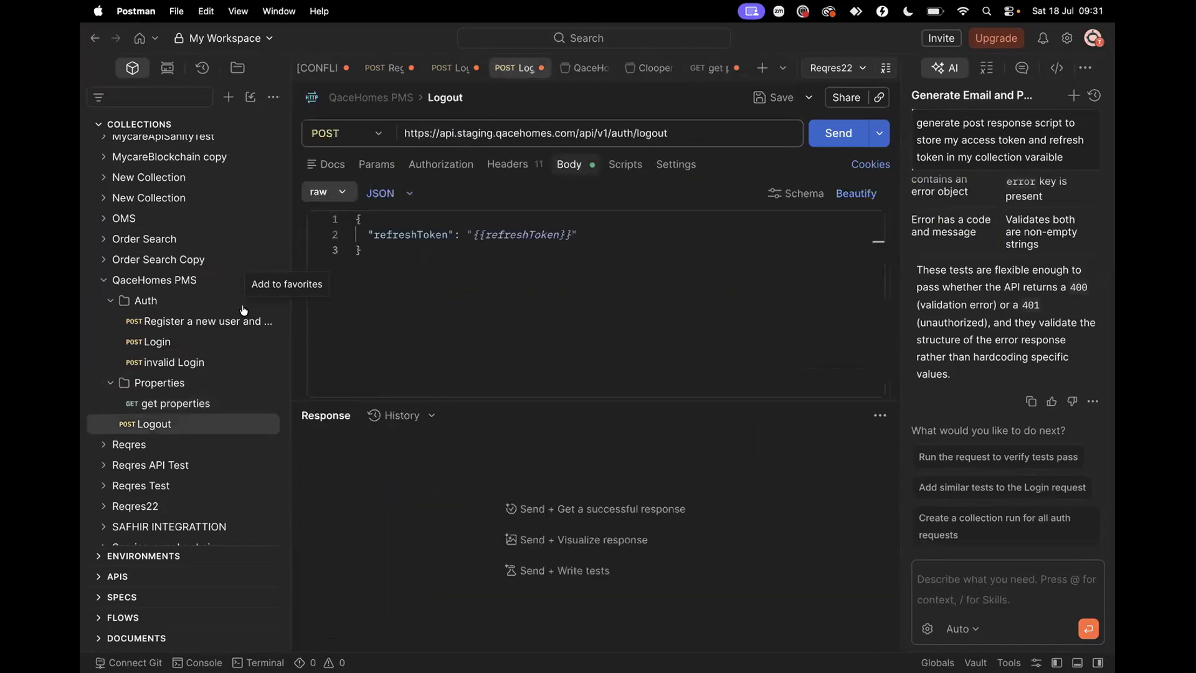
{"action": "left_click", "coordinate": [179, 286]}
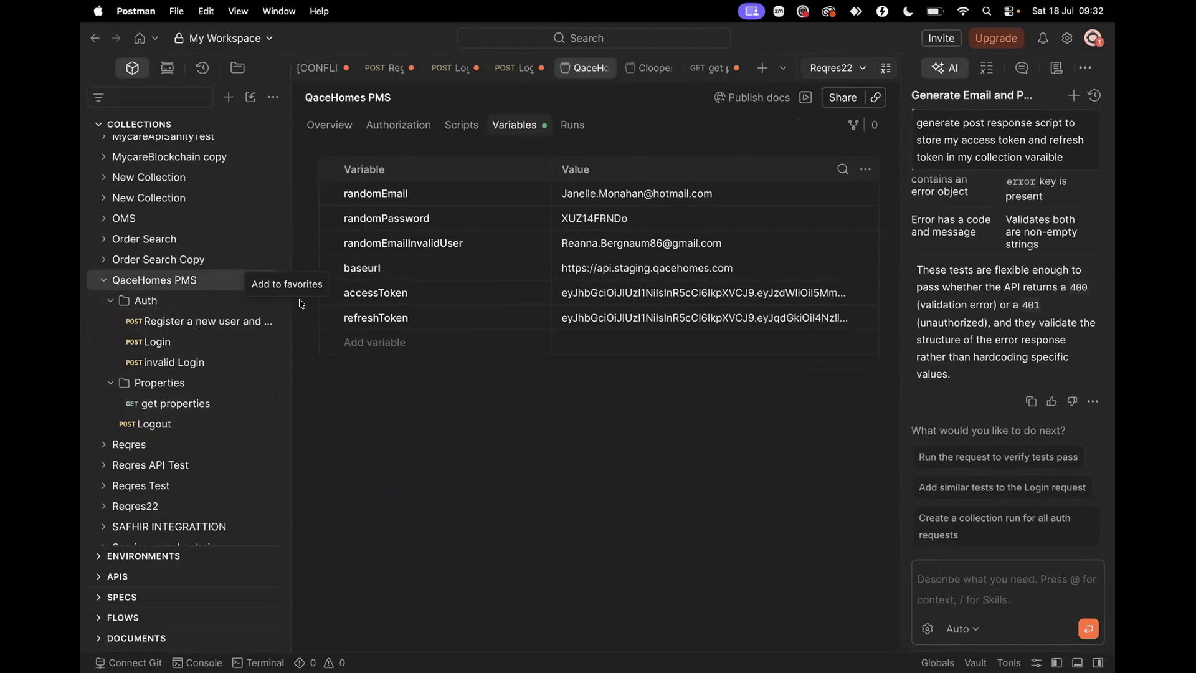
{"action": "scroll", "coordinate": [239, 293], "scroll_direction": "down", "scroll_amount": 3}
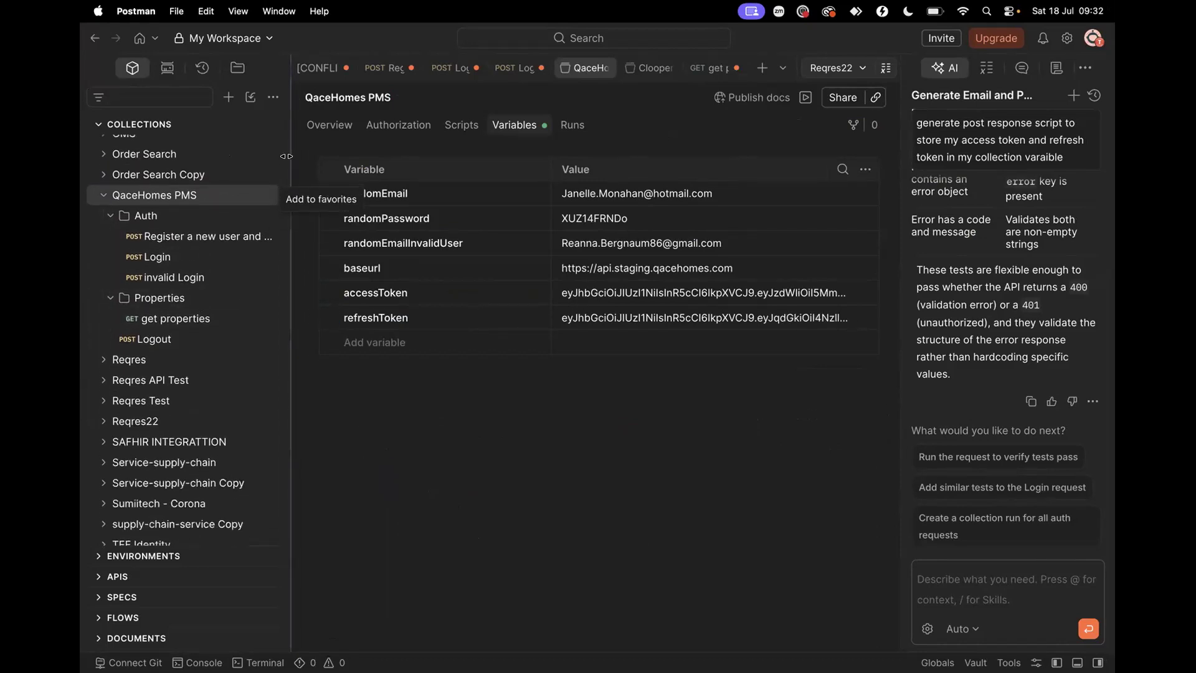
{"action": "left_click", "coordinate": [269, 197]}
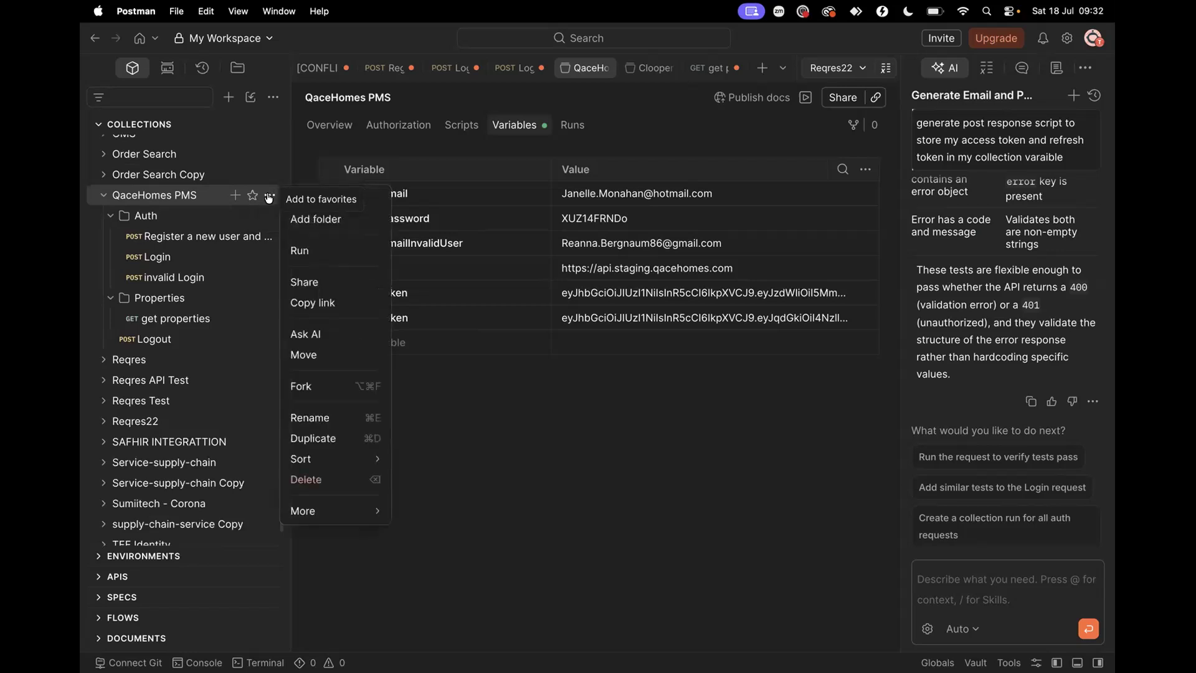
Review the run's delay and Performance settings, start the QaceHomes PMS run, and open Register
{"action": "left_click", "coordinate": [301, 251]}
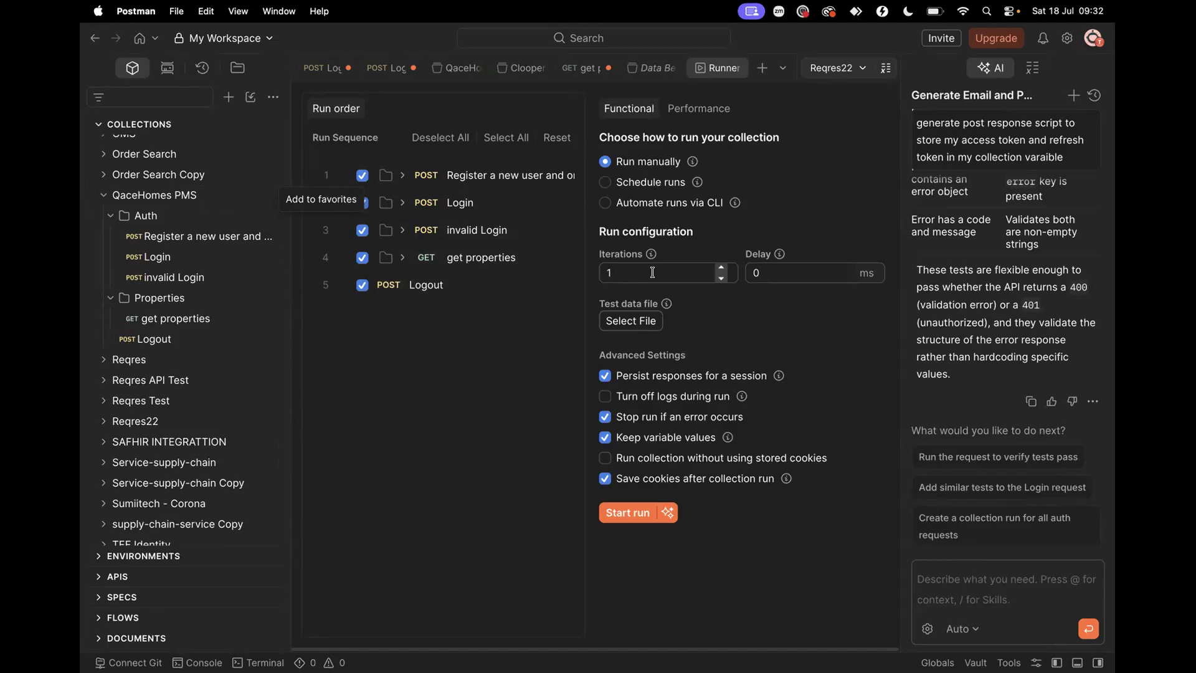
{"action": "left_click", "coordinate": [751, 271]}
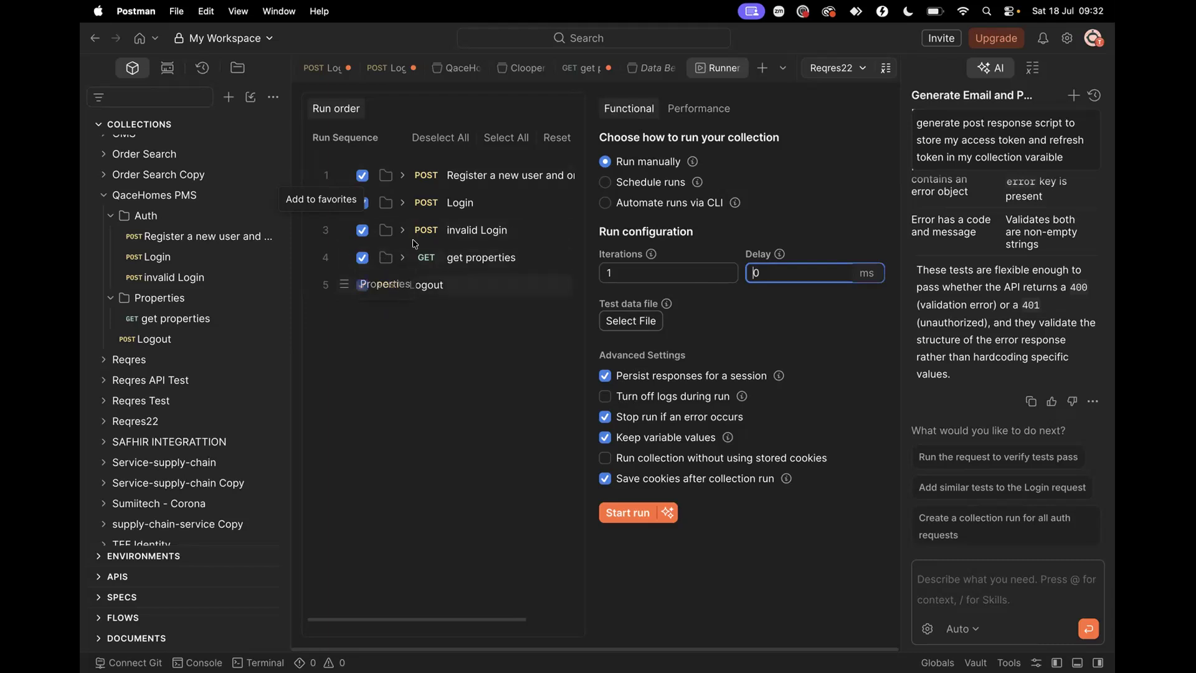
{"action": "left_click", "coordinate": [686, 111]}
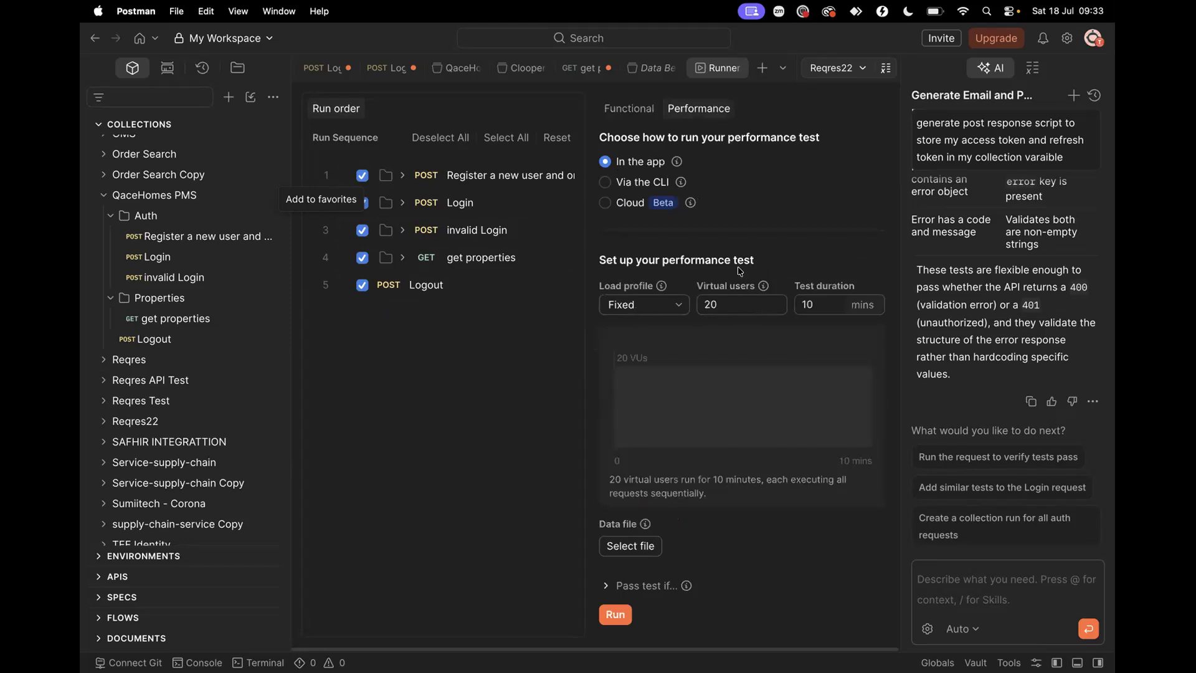
{"action": "left_click", "coordinate": [628, 108]}
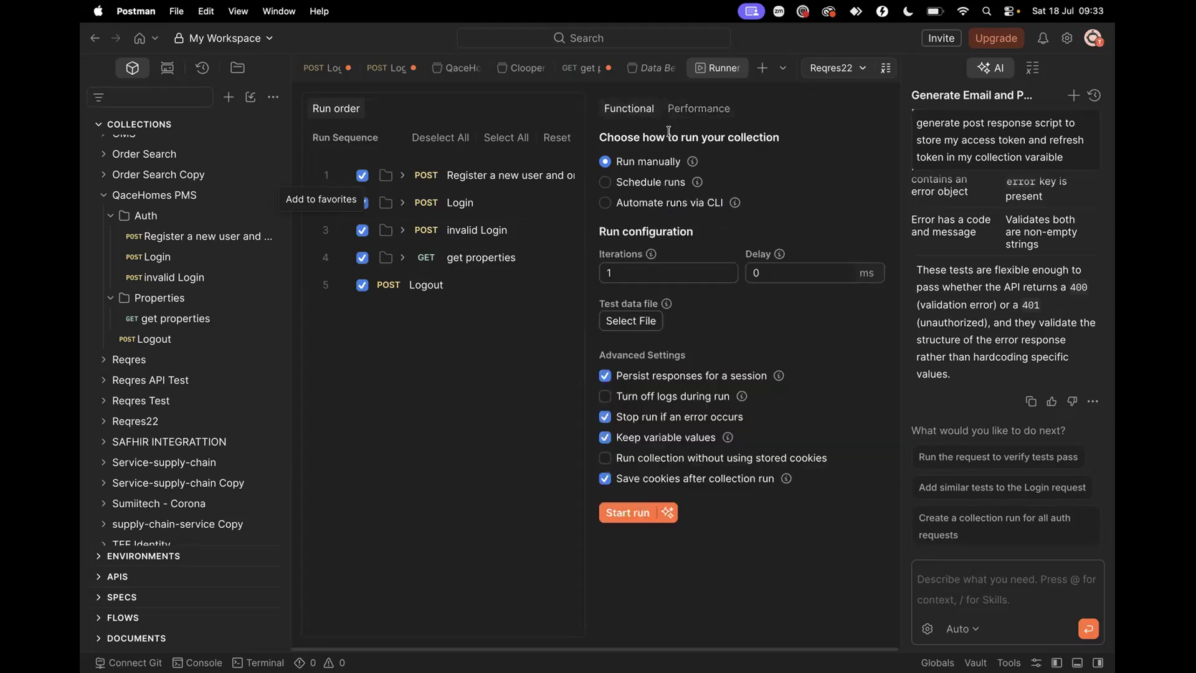
{"action": "left_click", "coordinate": [627, 514]}
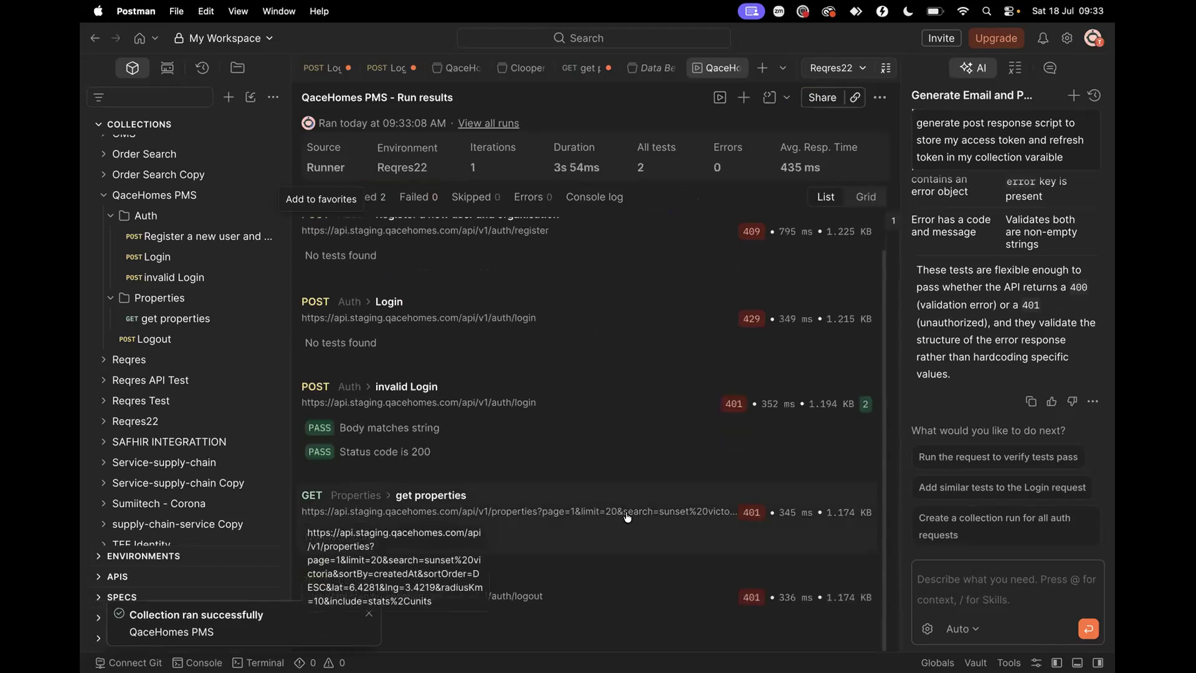
{"action": "scroll", "coordinate": [611, 475], "scroll_direction": "up", "scroll_amount": 2}
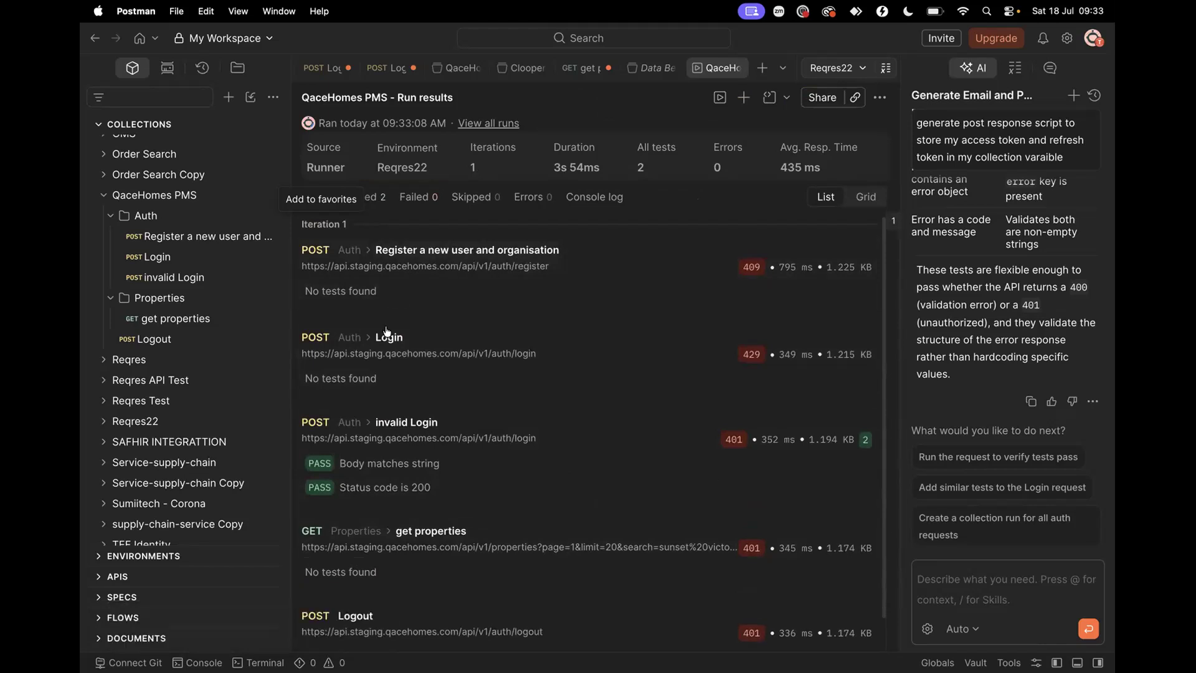
{"action": "left_click", "coordinate": [208, 234]}
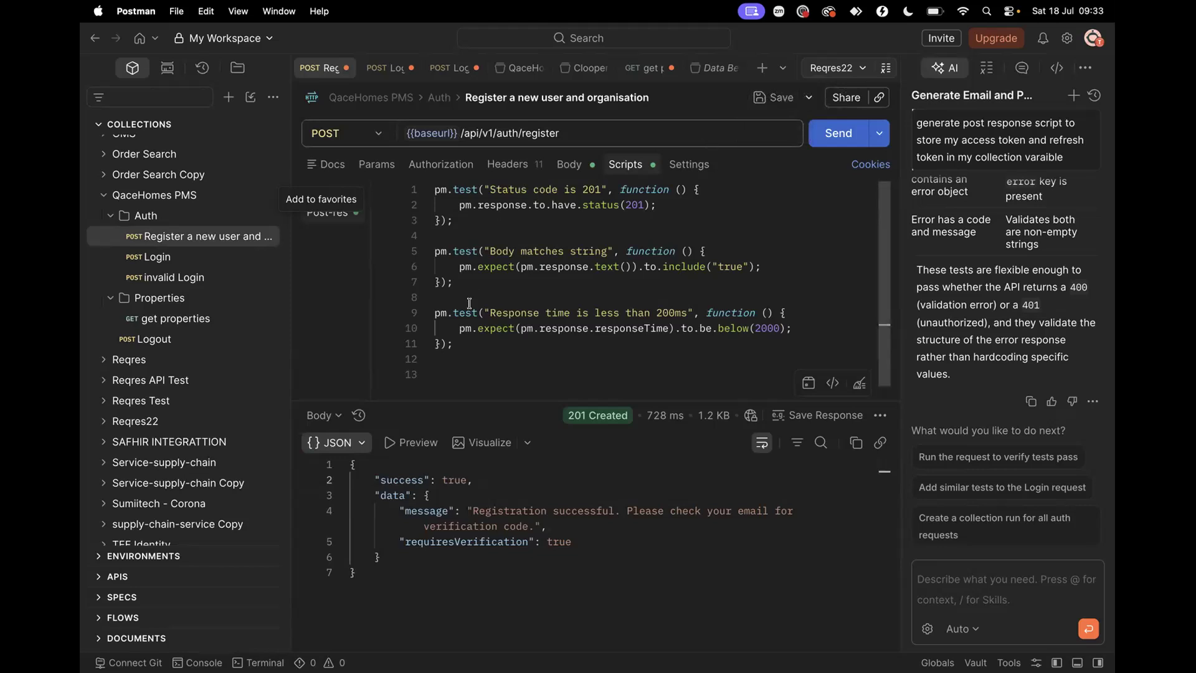
Save the Register a new user and organisation request and the Login request
{"action": "left_click_drag", "start_coordinate": [457, 347], "coordinate": [421, 189]}
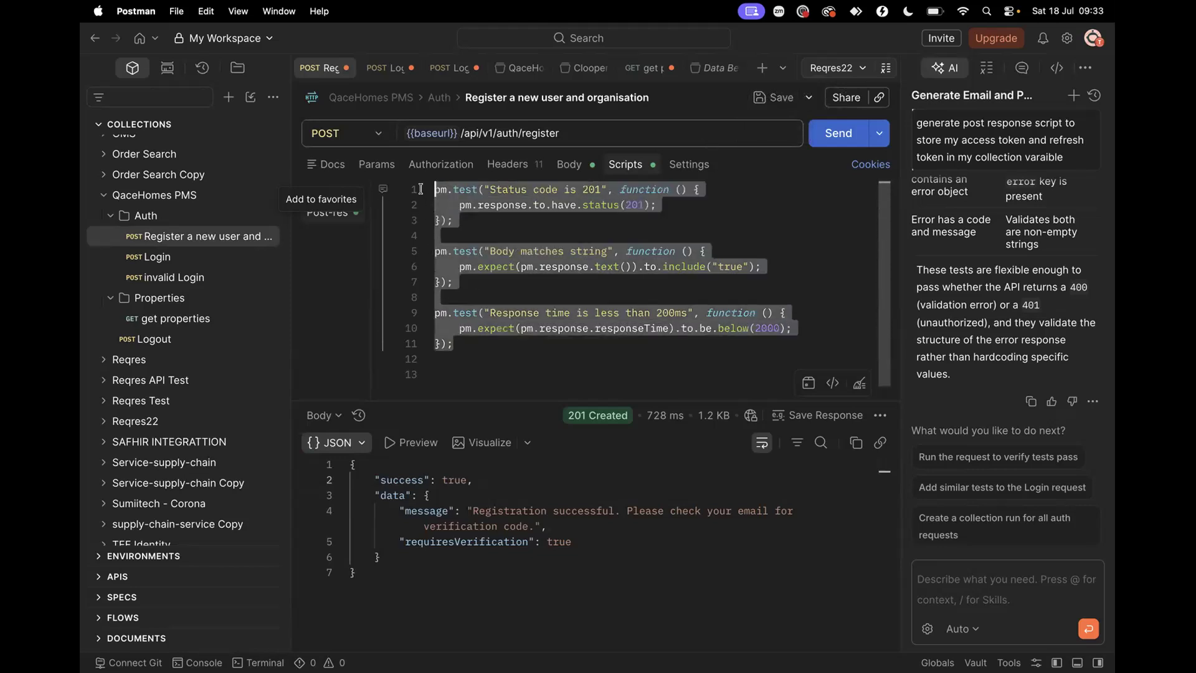
{"action": "left_click", "coordinate": [772, 97]}
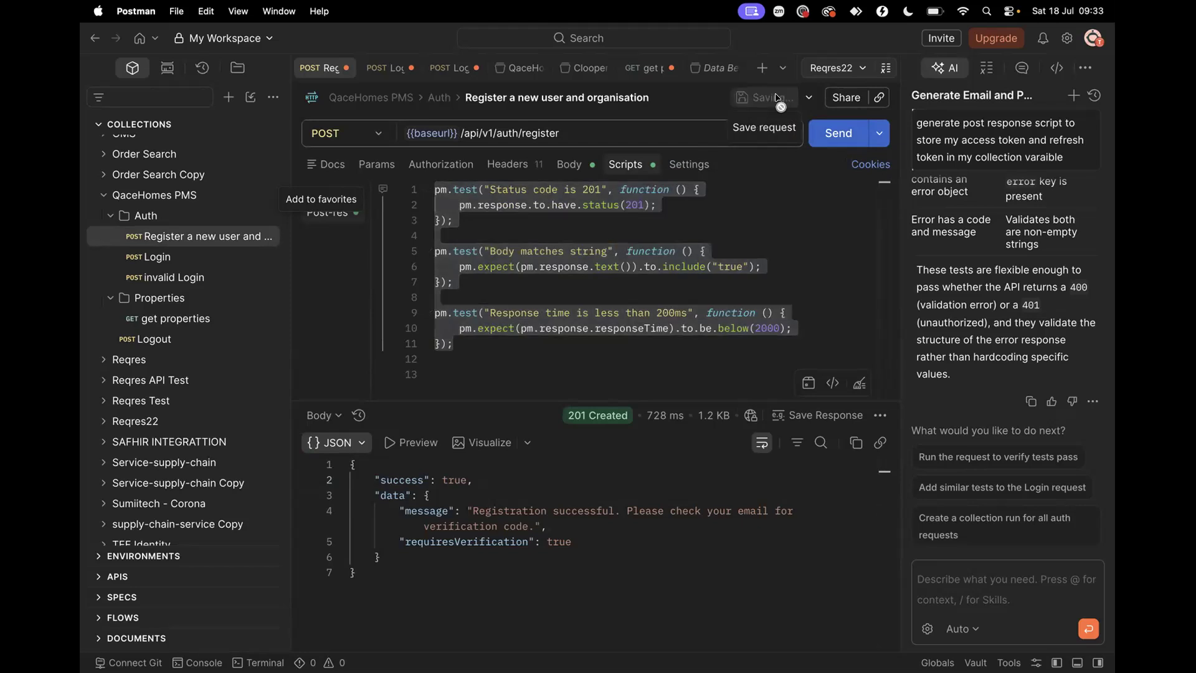
{"action": "left_click", "coordinate": [159, 258]}
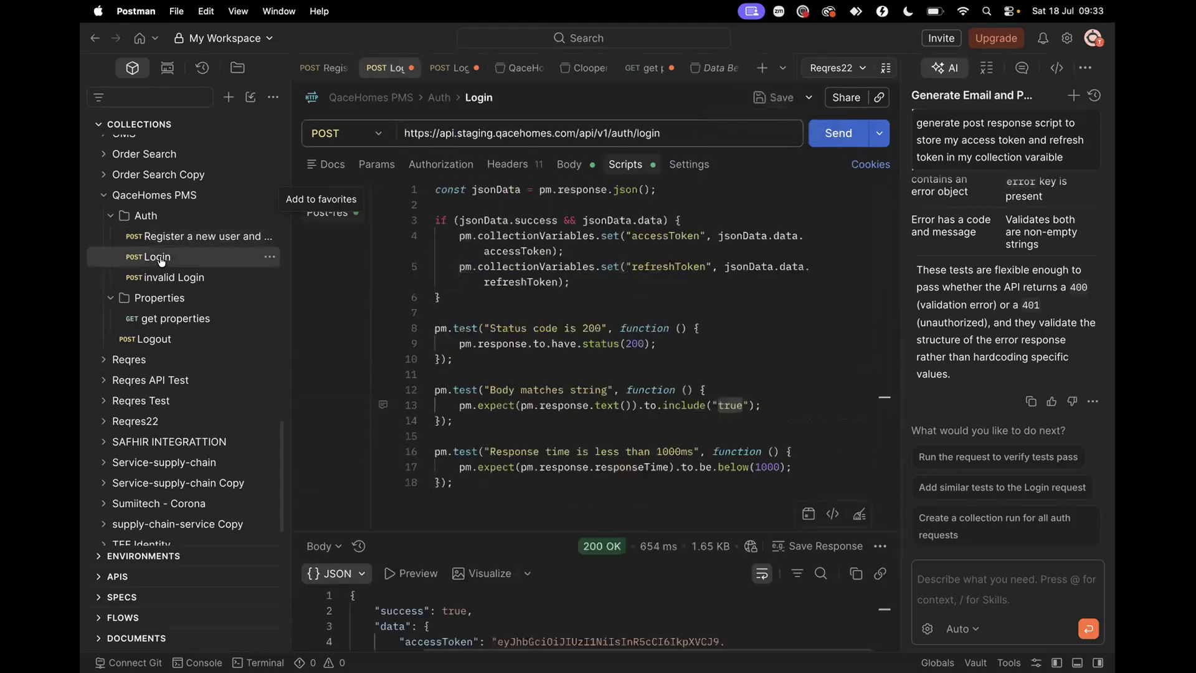
{"action": "left_click", "coordinate": [772, 97]}
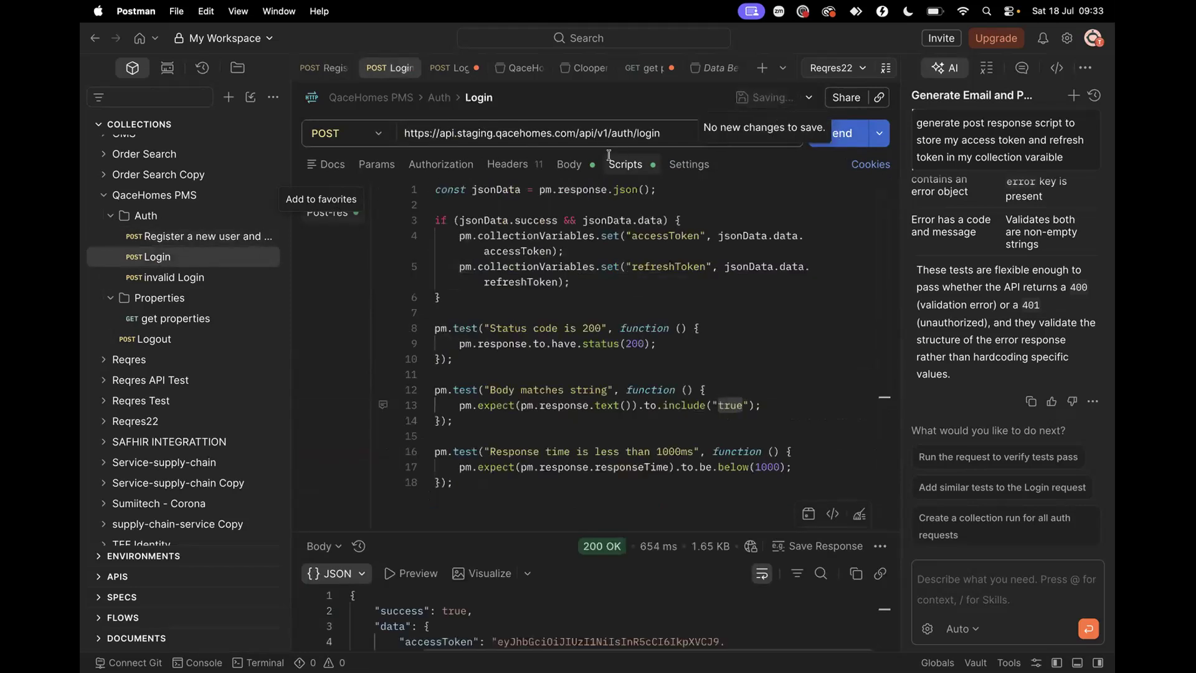
Save invalid Login with 'Save and overwrite', then save get properties
{"action": "left_click", "coordinate": [202, 278]}
{"action": "left_click", "coordinate": [772, 97]}
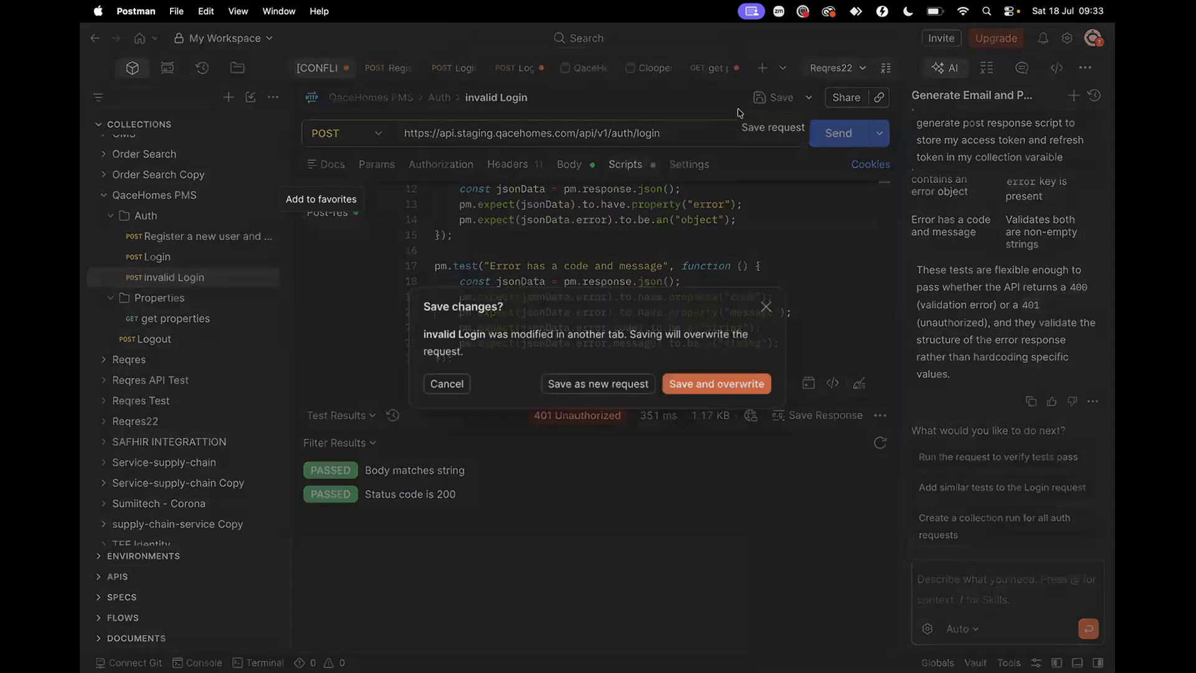
{"action": "left_click", "coordinate": [696, 390]}
{"action": "left_click", "coordinate": [267, 318]}
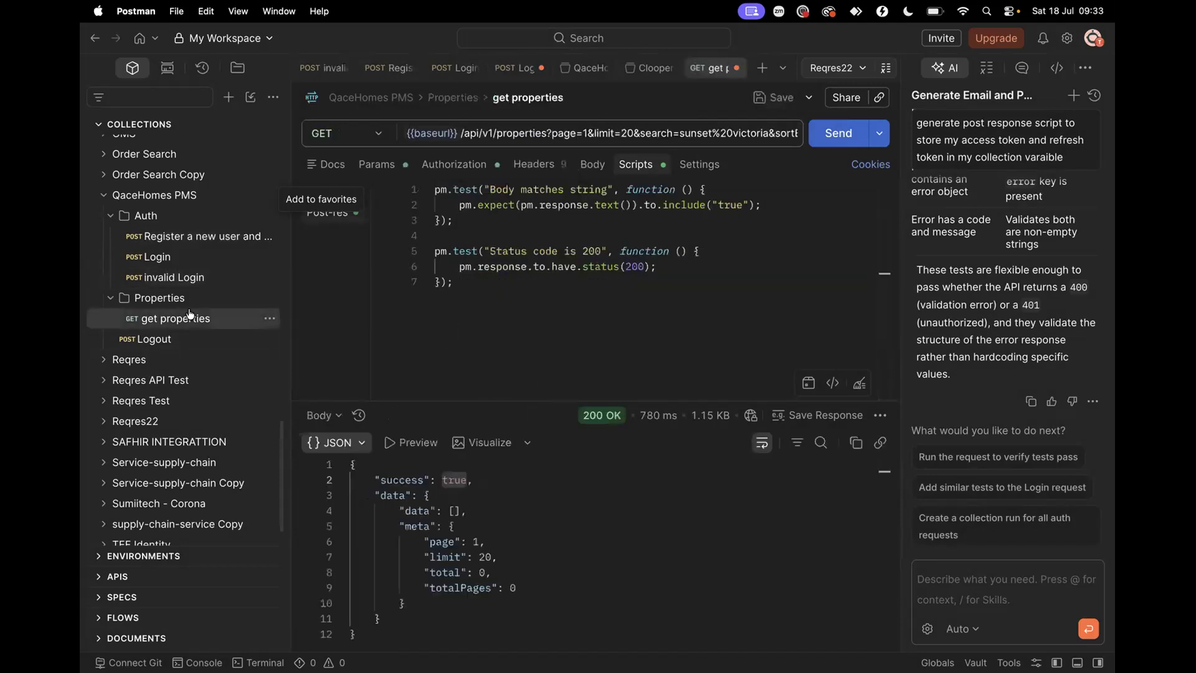
{"action": "left_click", "coordinate": [774, 98]}
{"action": "scroll", "coordinate": [648, 73], "scroll_direction": "right", "scroll_amount": 2}
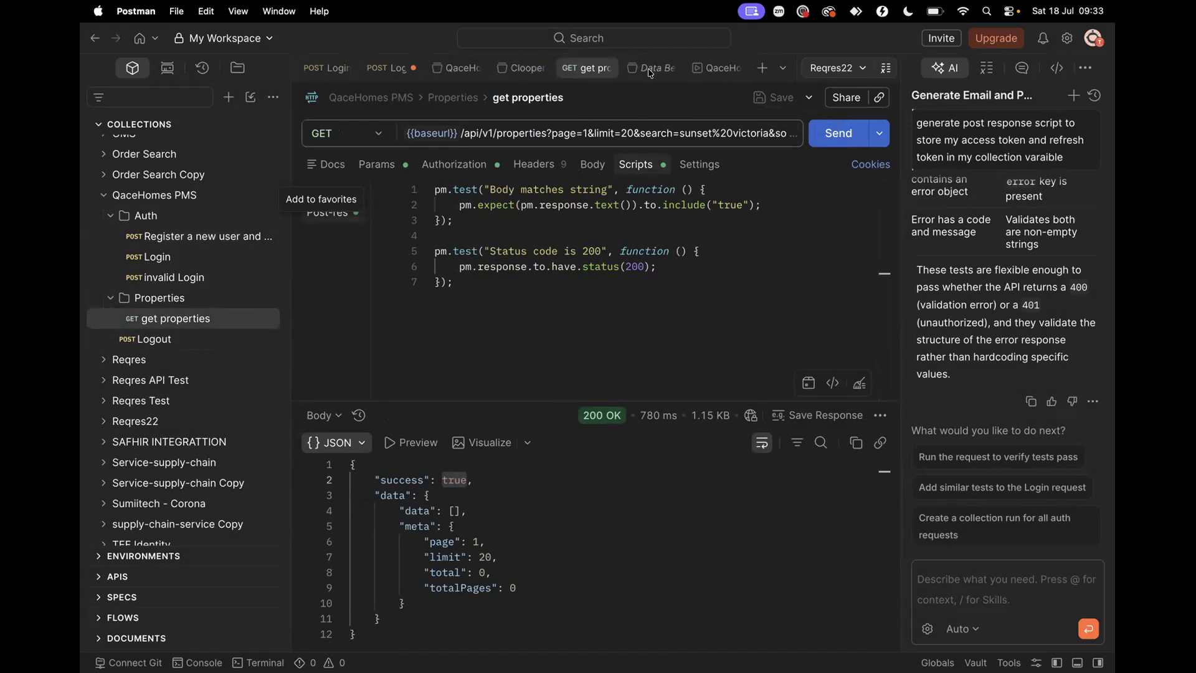
Return from the Data Beav overview to the QaceHomes PMS run results
{"action": "left_click", "coordinate": [649, 72]}
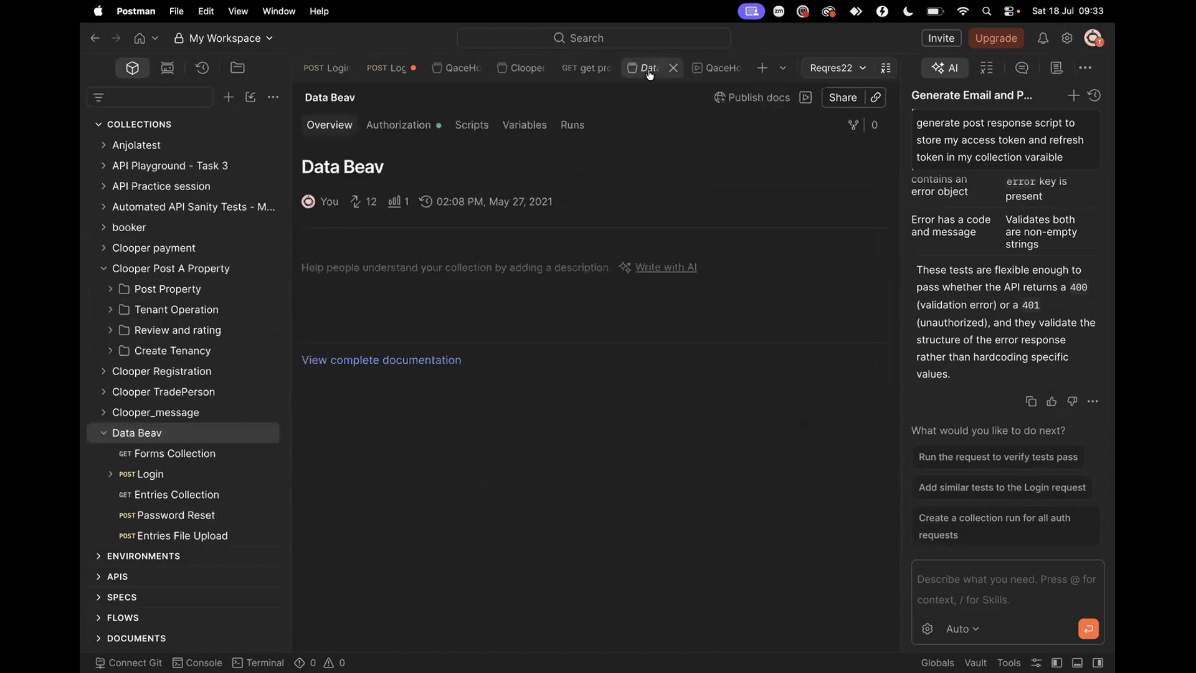
{"action": "left_click", "coordinate": [715, 72]}
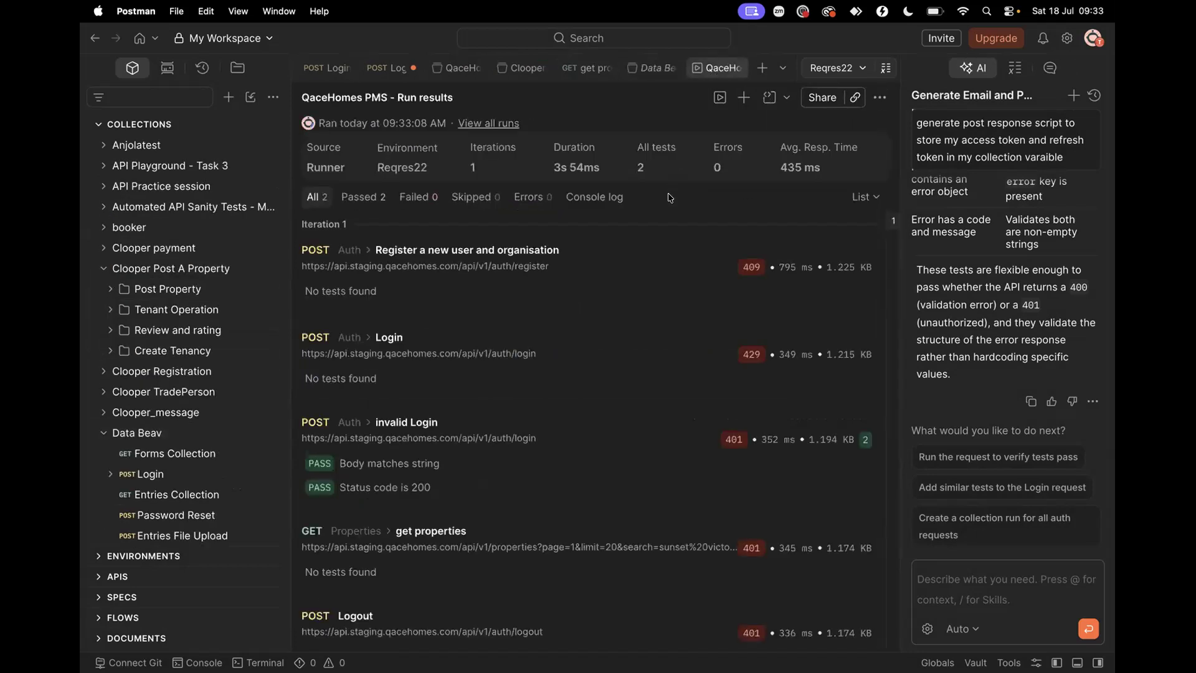
{"action": "scroll", "coordinate": [684, 294], "scroll_direction": "down", "scroll_amount": 1}
{"action": "scroll", "coordinate": [684, 294], "scroll_direction": "up", "scroll_amount": 1}
Rerun the collection, reviewing 10 of 12 passed tests and Login's 429 failure, then open Login
{"action": "left_click", "coordinate": [719, 99]}
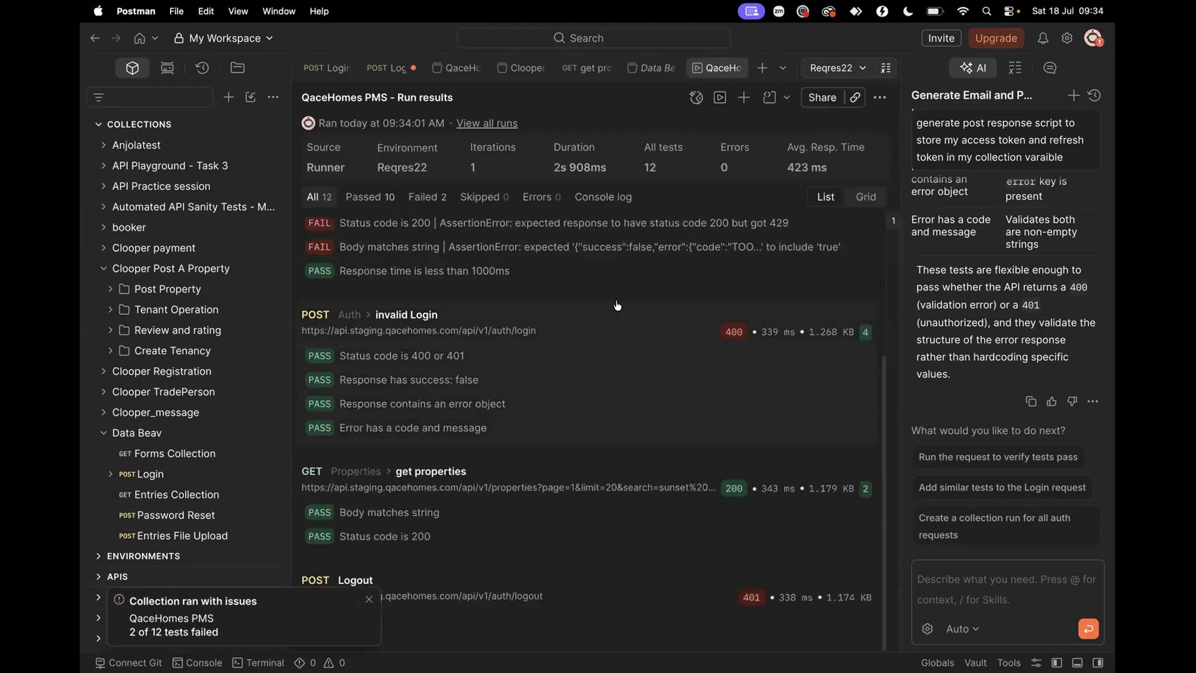
{"action": "scroll", "coordinate": [617, 306], "scroll_direction": "up", "scroll_amount": 5}
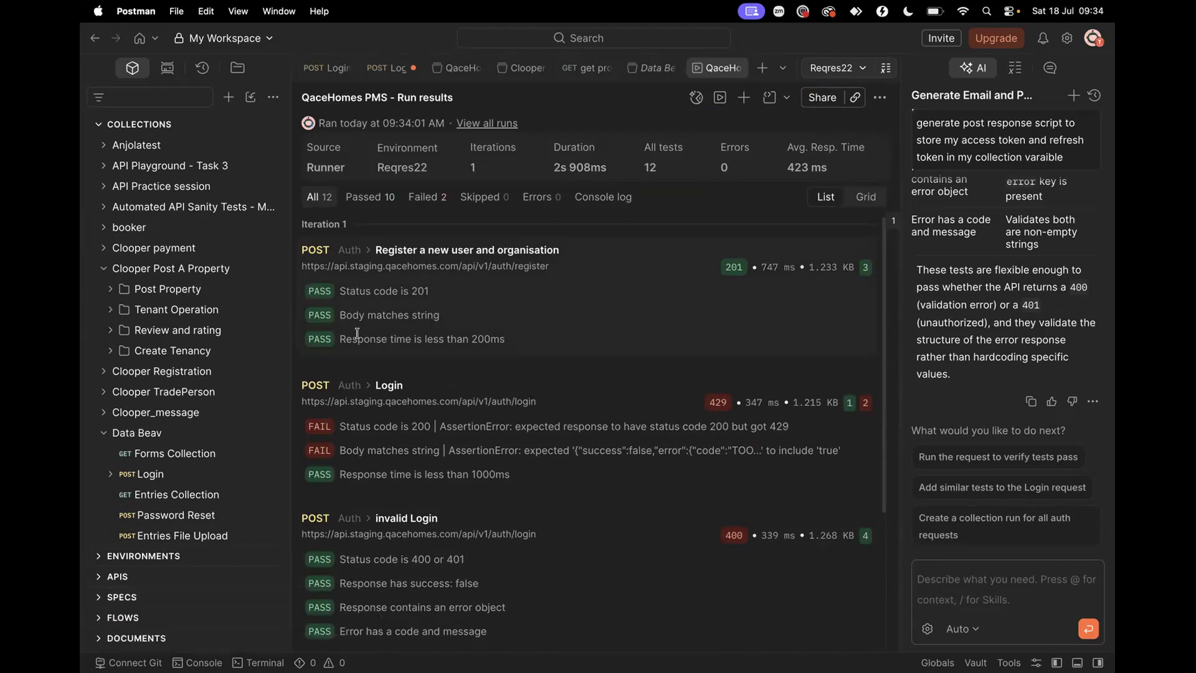
{"action": "scroll", "coordinate": [350, 336], "scroll_direction": "down", "scroll_amount": 2}
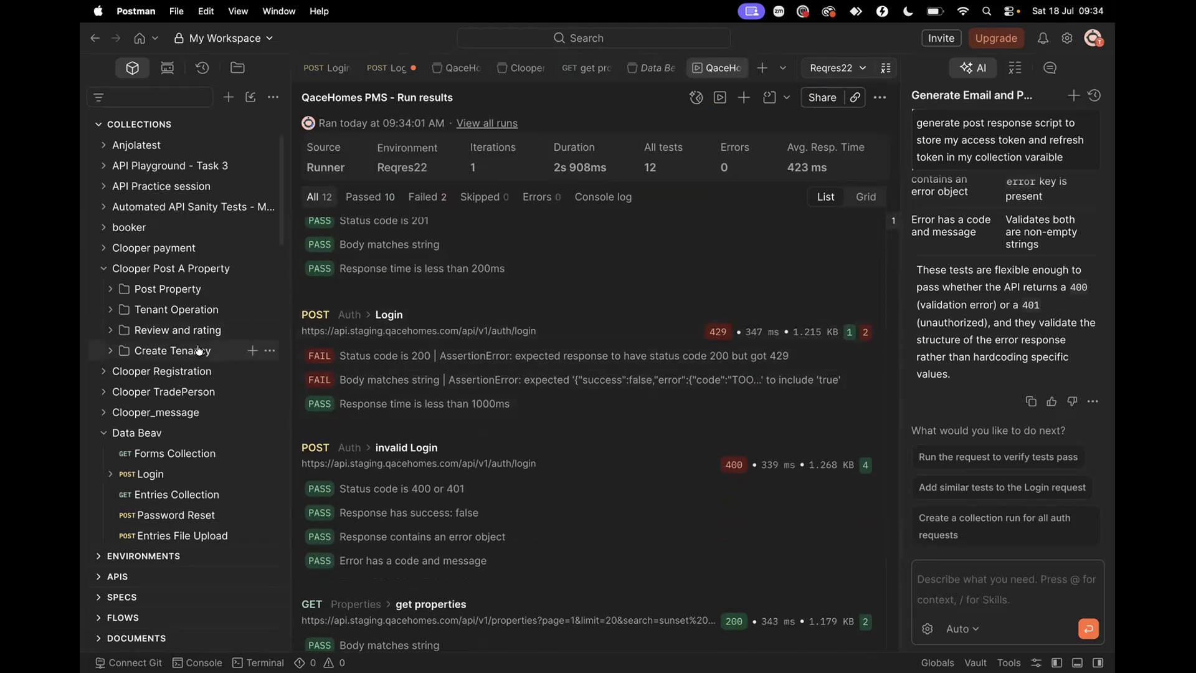
{"action": "scroll", "coordinate": [165, 361], "scroll_direction": "down", "scroll_amount": 3}
{"action": "scroll", "coordinate": [178, 370], "scroll_direction": "down", "scroll_amount": 15}
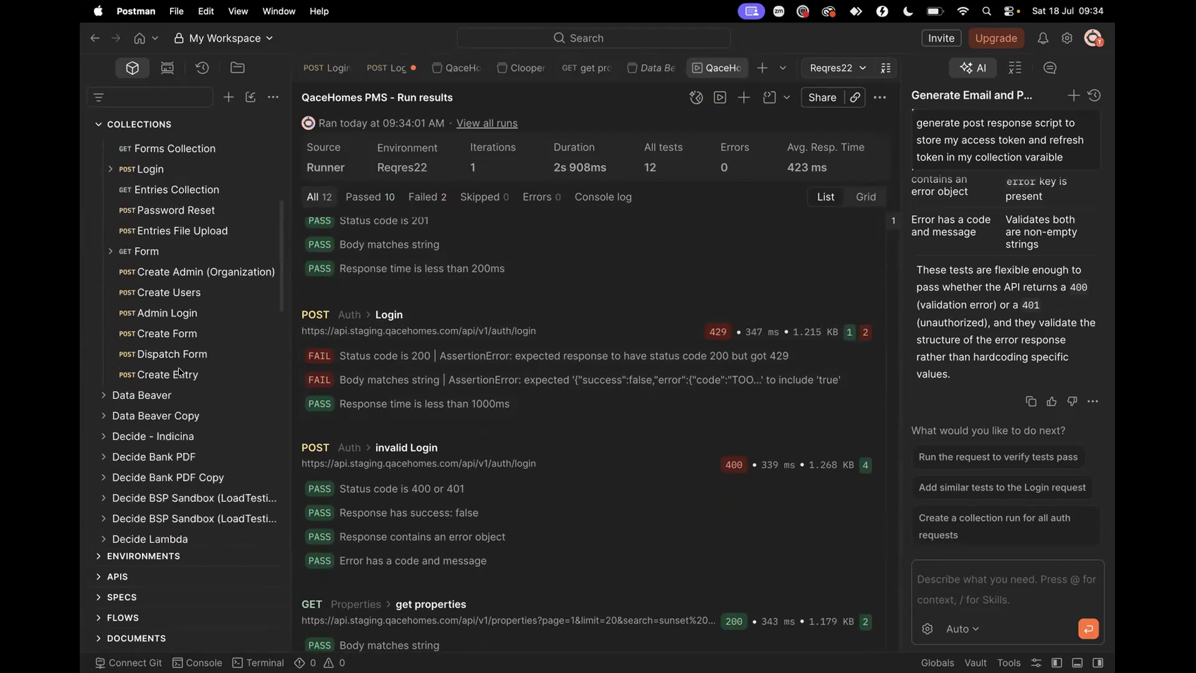
{"action": "scroll", "coordinate": [179, 372], "scroll_direction": "up", "scroll_amount": 6}
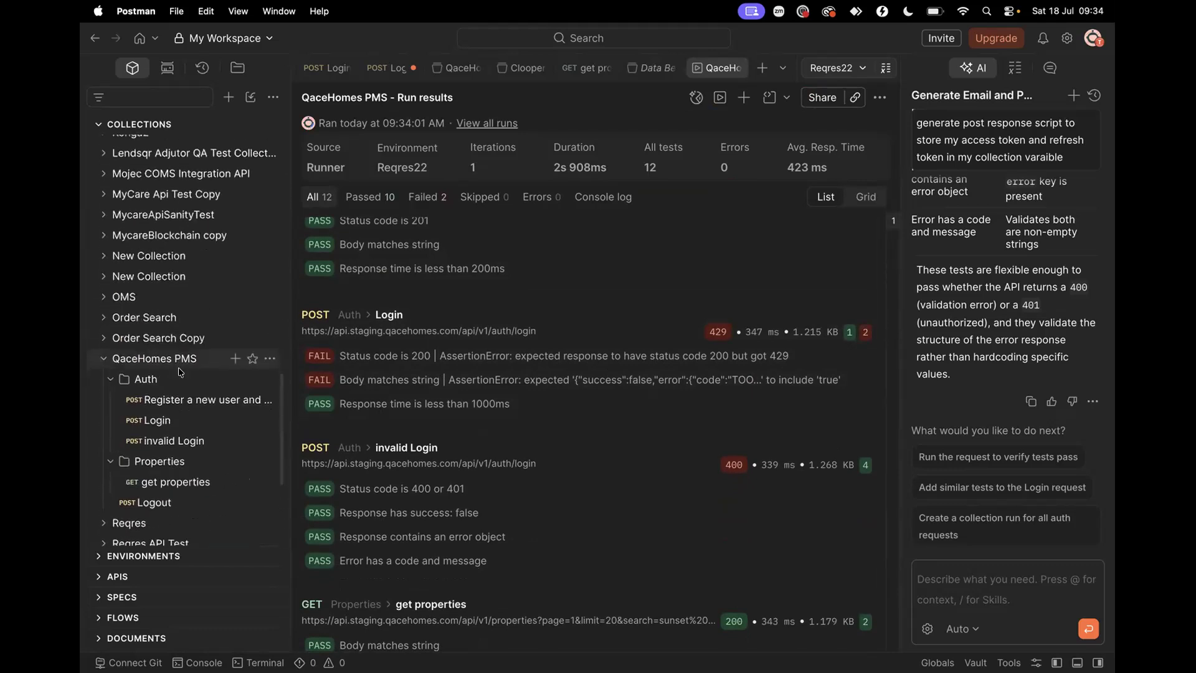
{"action": "left_click", "coordinate": [165, 412]}
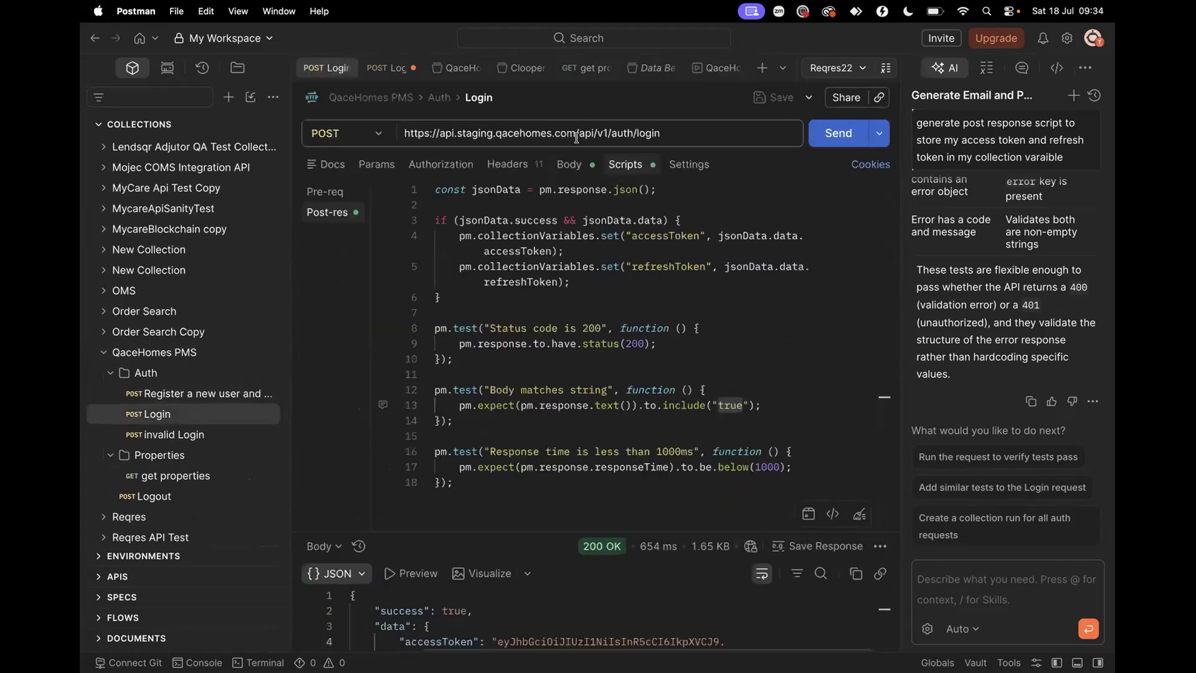
Resend the Login request with its JSON body and inspect the 429 Too Many Requests response
{"action": "left_click", "coordinate": [576, 172]}
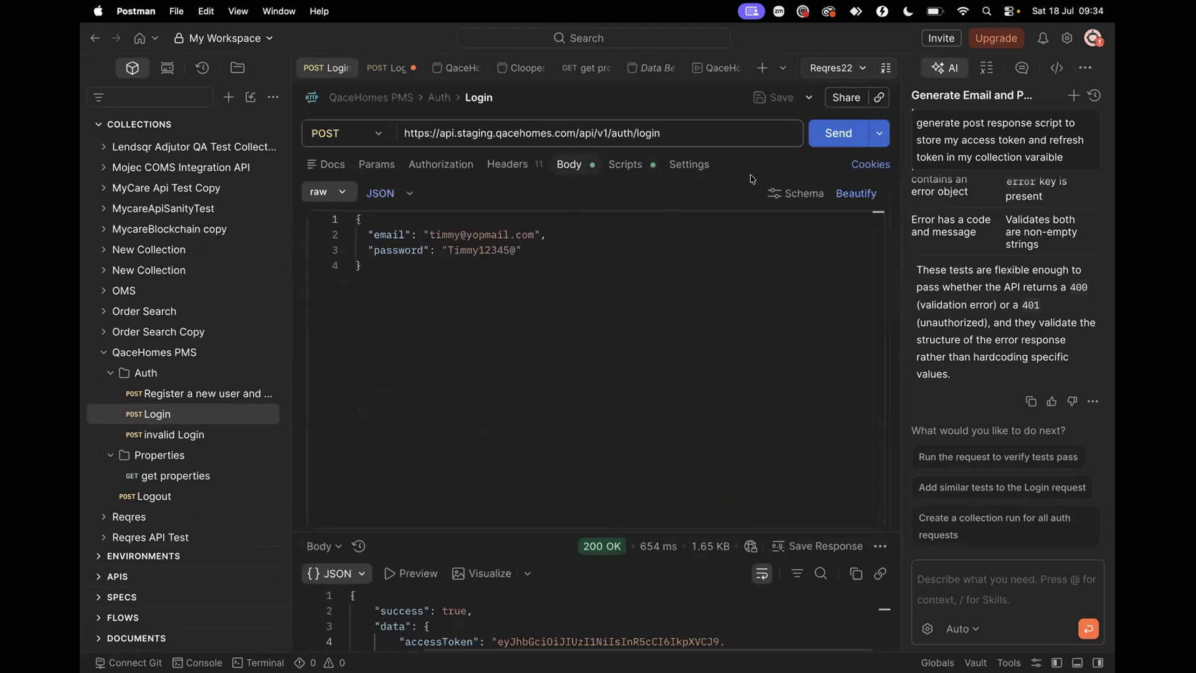
{"action": "left_click", "coordinate": [819, 141]}
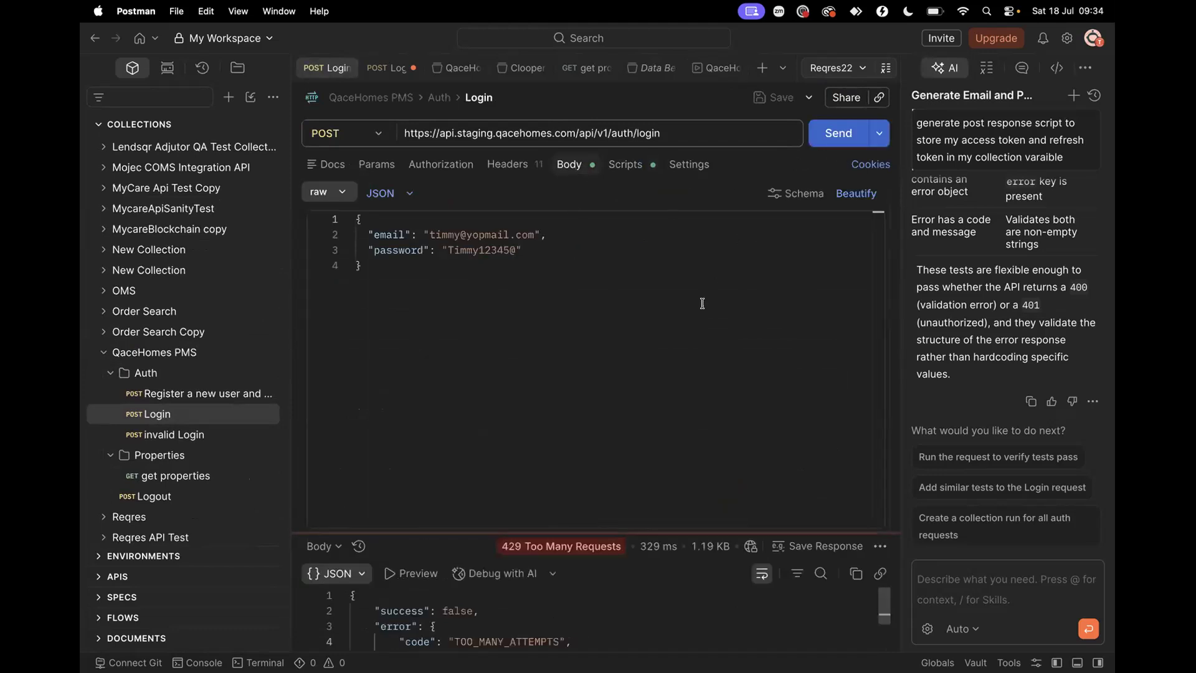
{"action": "scroll", "coordinate": [564, 626], "scroll_direction": "down", "scroll_amount": 2}
{"action": "scroll", "coordinate": [555, 623], "scroll_direction": "up", "scroll_amount": 2}
{"action": "scroll", "coordinate": [542, 621], "scroll_direction": "down", "scroll_amount": 1}
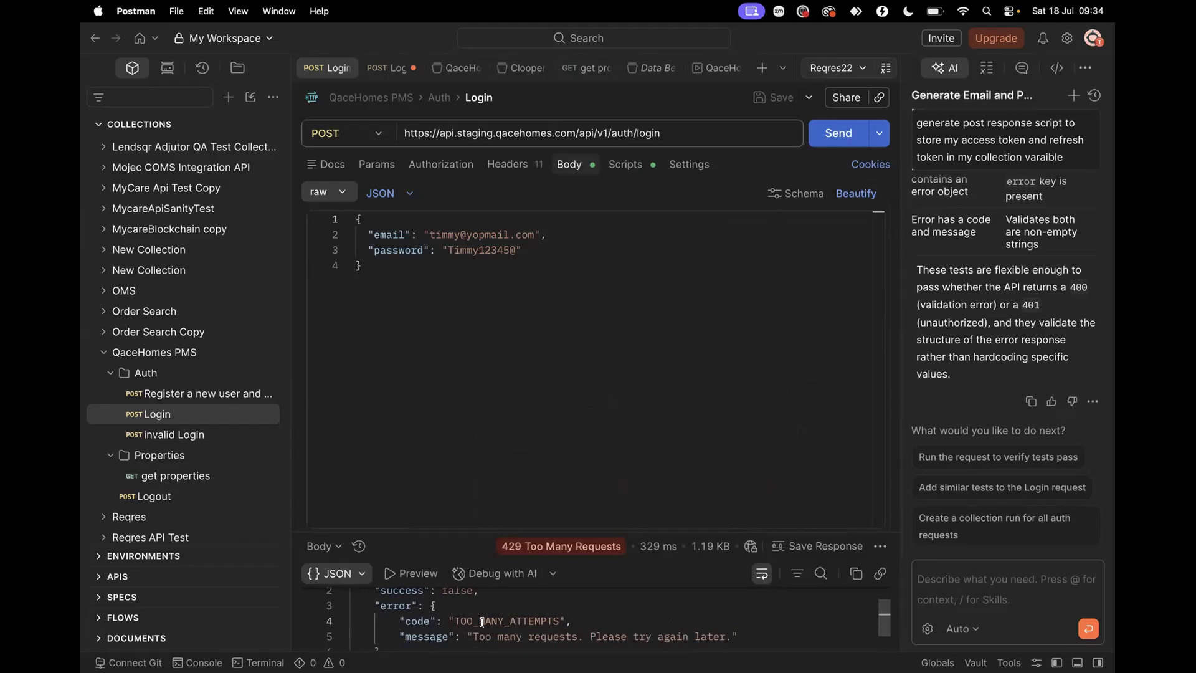
{"action": "scroll", "coordinate": [481, 623], "scroll_direction": "up", "scroll_amount": 1}
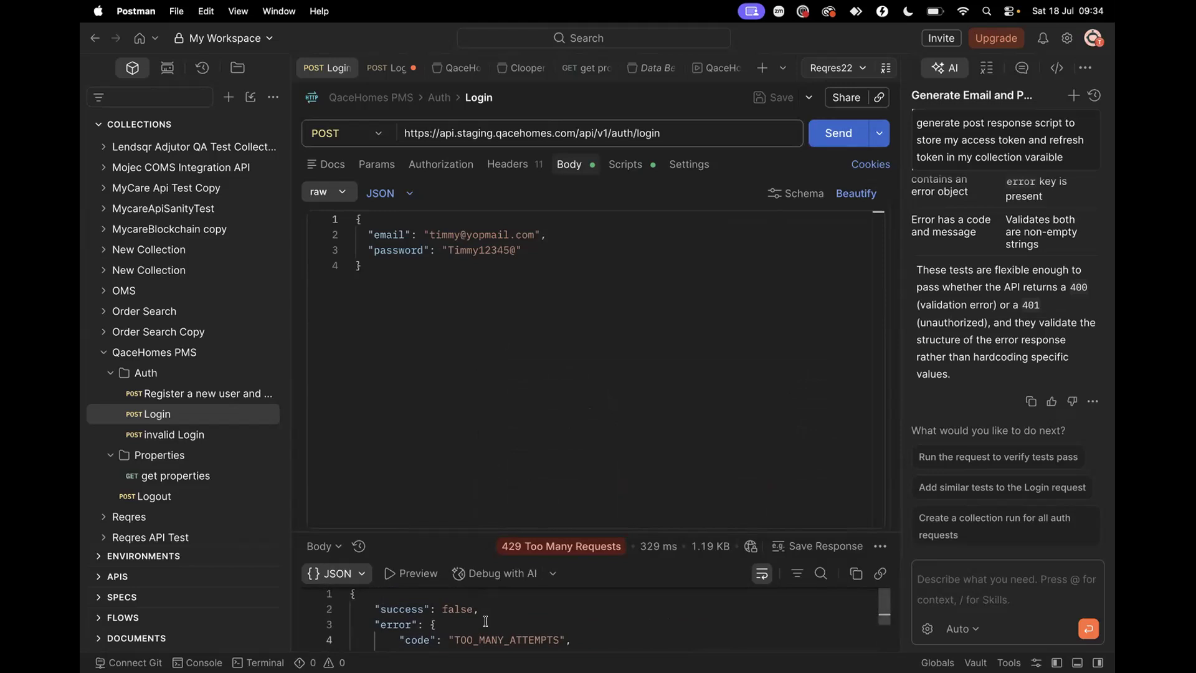
{"action": "scroll", "coordinate": [485, 621], "scroll_direction": "down", "scroll_amount": 3}
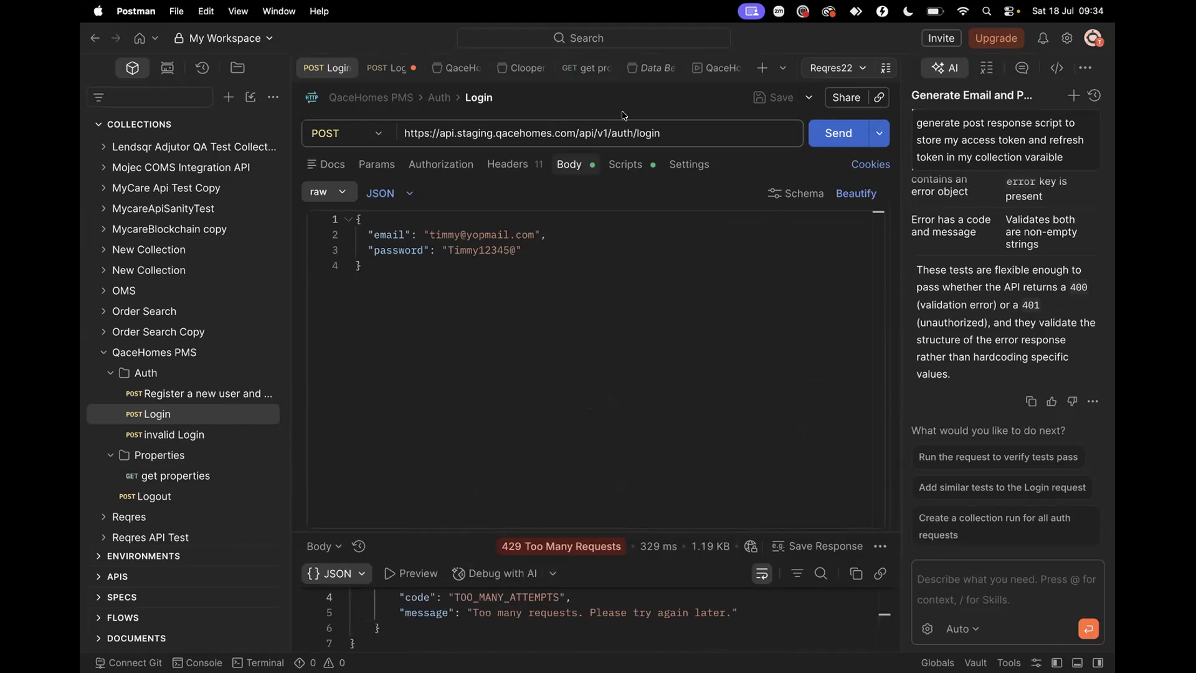
Check the run results, where Logout returned 401 with no tests
{"action": "left_click", "coordinate": [717, 68]}
{"action": "scroll", "coordinate": [487, 353], "scroll_direction": "down", "scroll_amount": 3}
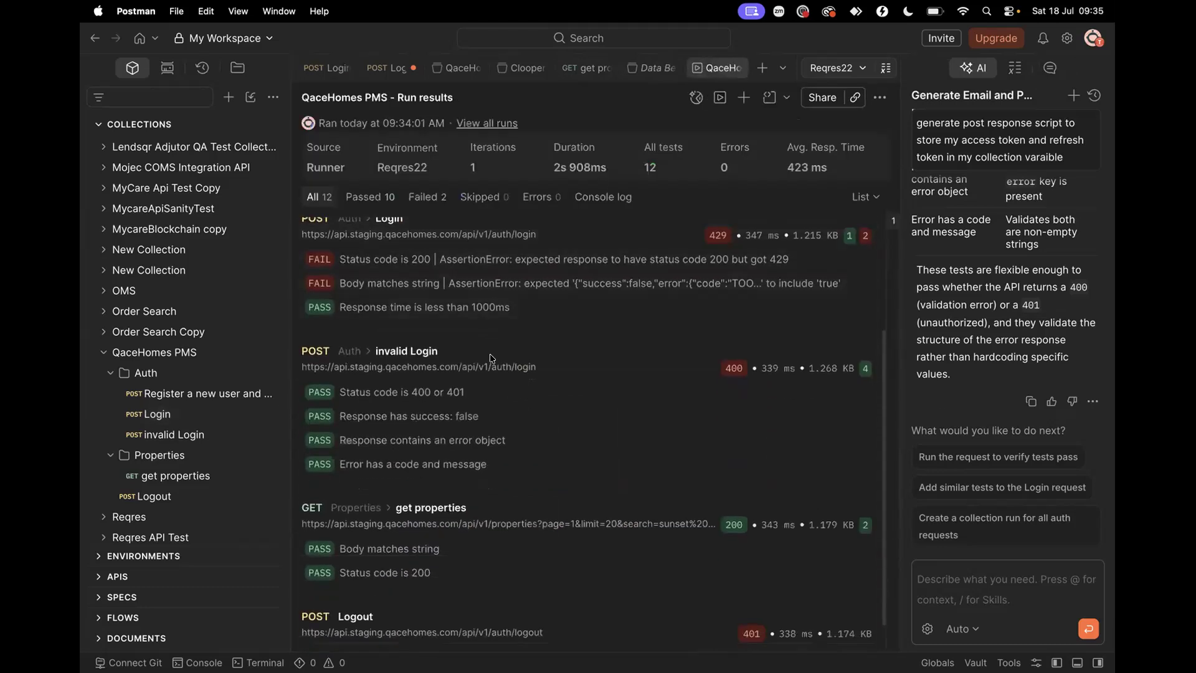
{"action": "scroll", "coordinate": [418, 466], "scroll_direction": "down", "scroll_amount": 1}
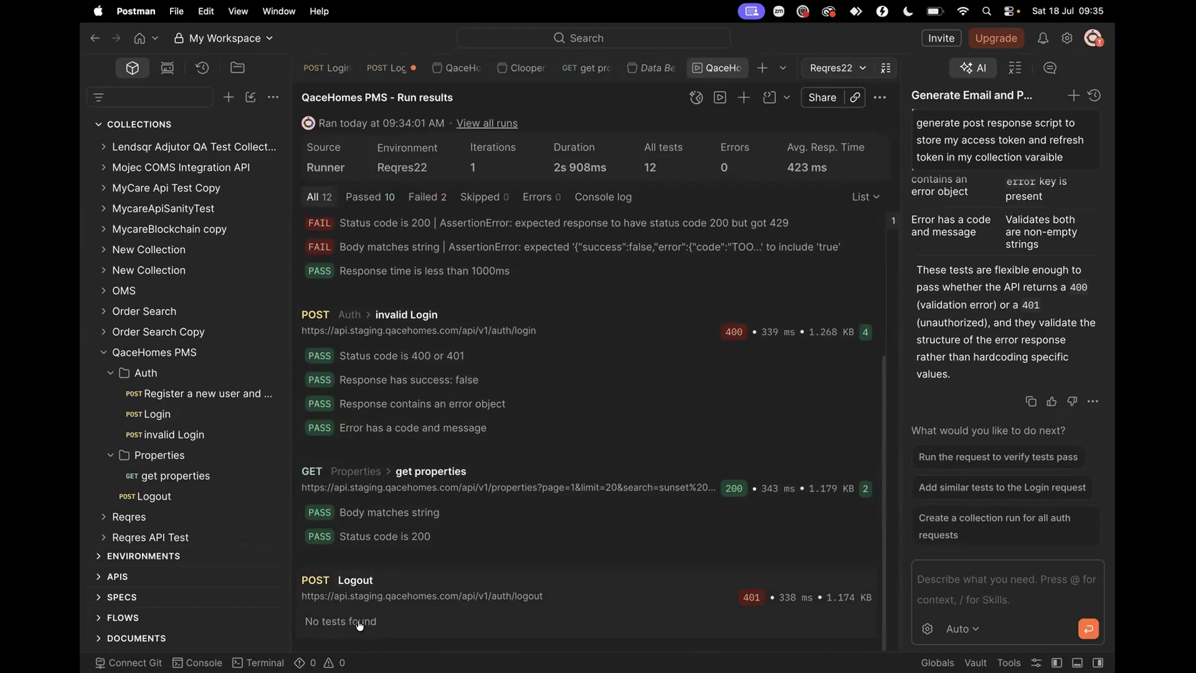
Leave the run results for the 'Register a new user and organisation' request, with its three tests and 201 Created response
{"action": "scroll", "coordinate": [397, 510], "scroll_direction": "up", "scroll_amount": 5}
{"action": "scroll", "coordinate": [397, 511], "scroll_direction": "down", "scroll_amount": 2}
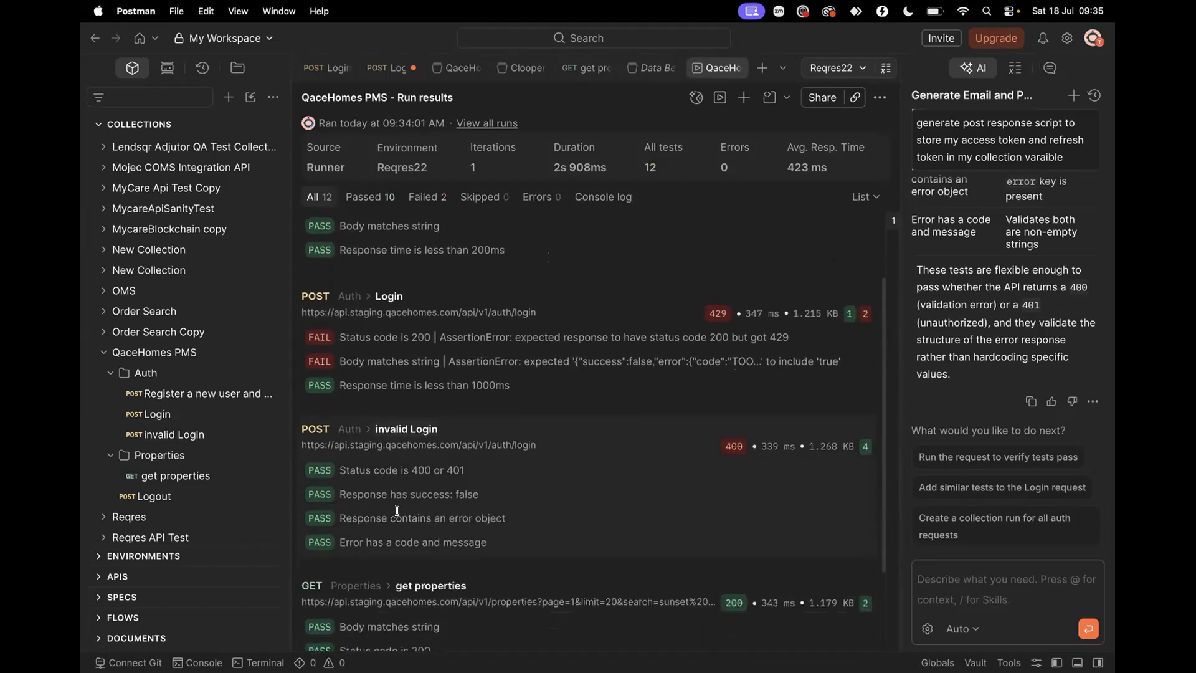
{"action": "scroll", "coordinate": [397, 511], "scroll_direction": "up", "scroll_amount": 3}
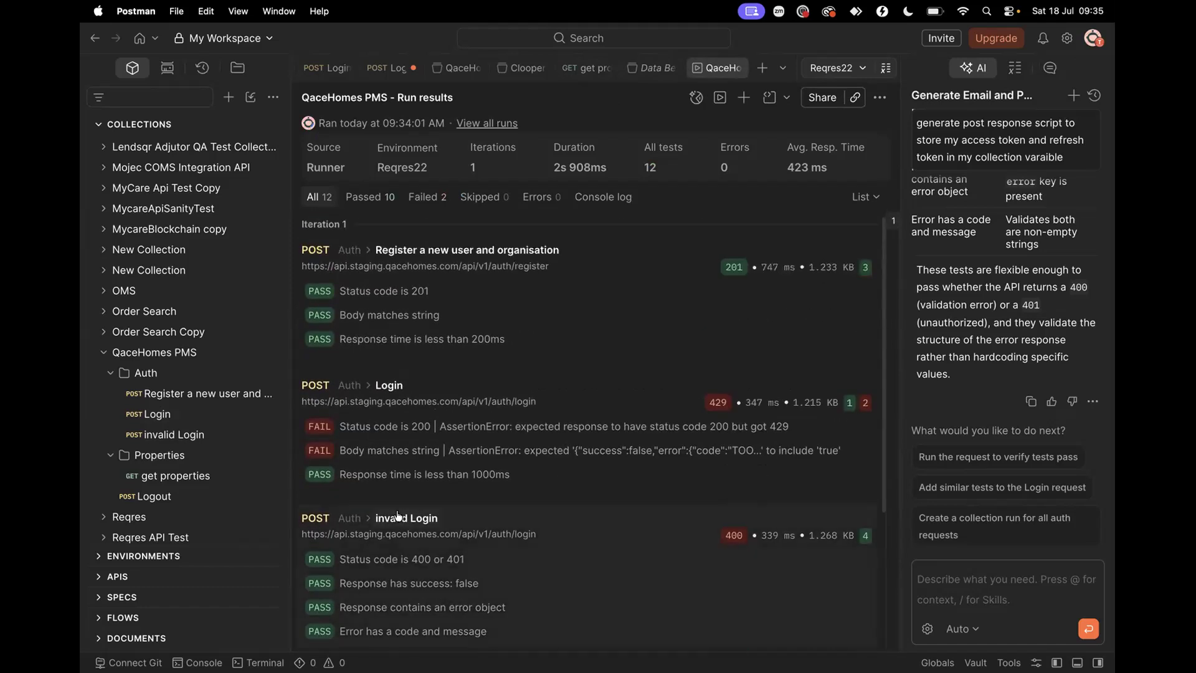
{"action": "left_click", "coordinate": [168, 394]}
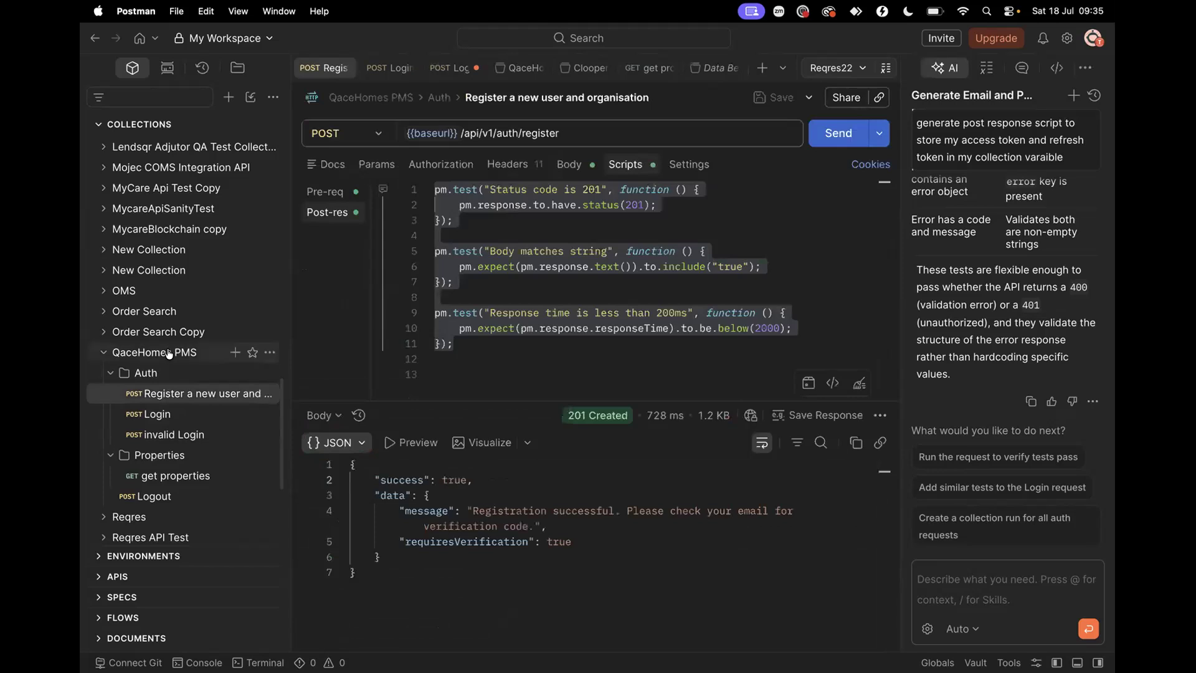
Compare the collection's stored accessToken and refreshToken variables with the Register request's test script
{"action": "left_click", "coordinate": [169, 351]}
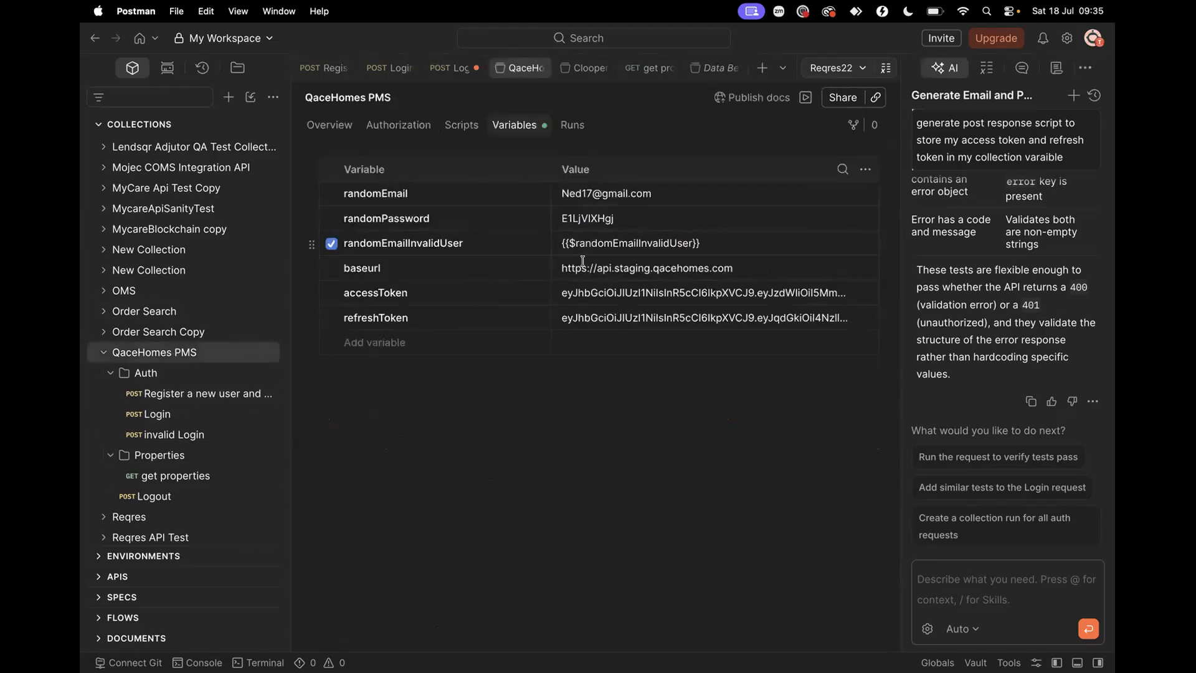
{"action": "left_click", "coordinate": [165, 394]}
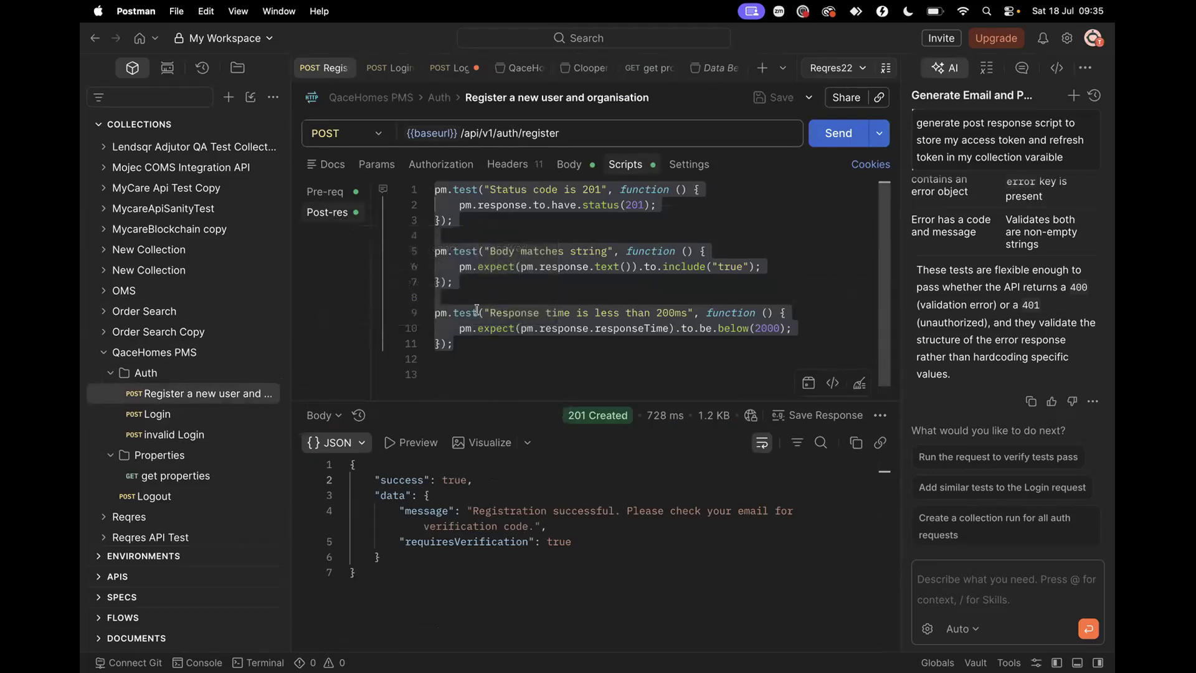
{"action": "left_click", "coordinate": [477, 250]}
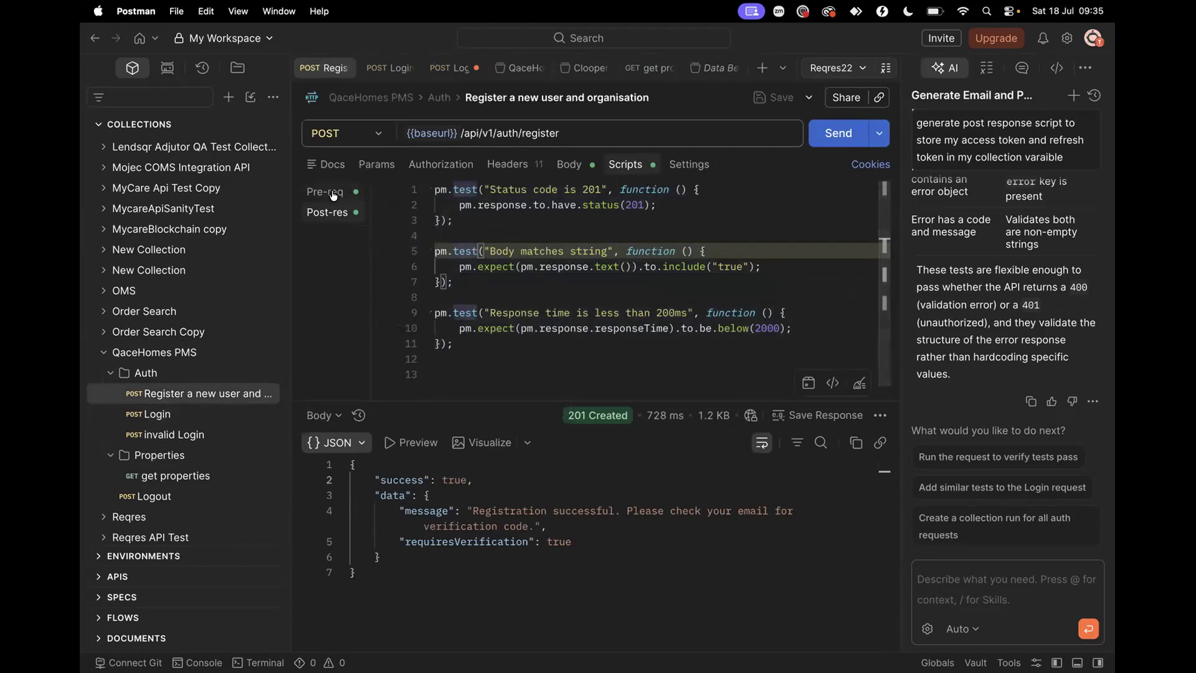
Inspect the get properties request's query parameters and Bearer token setup, then return to Login
{"action": "left_click", "coordinate": [177, 476]}
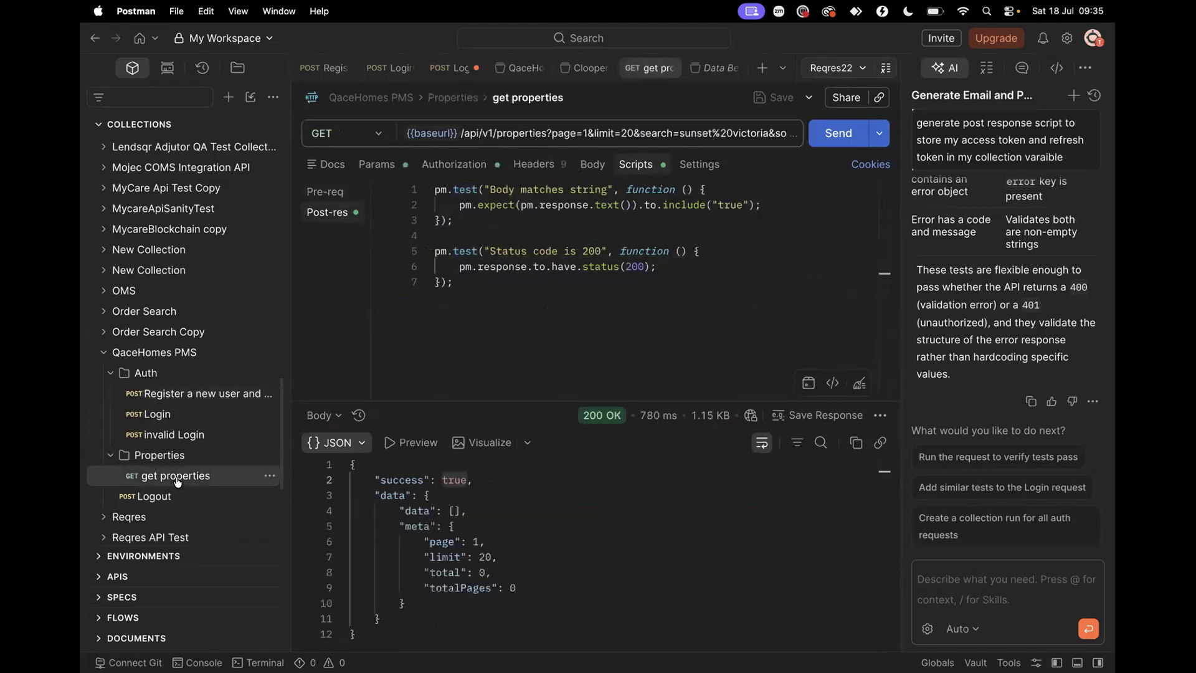
{"action": "left_click", "coordinate": [401, 167]}
{"action": "left_click", "coordinate": [436, 167]}
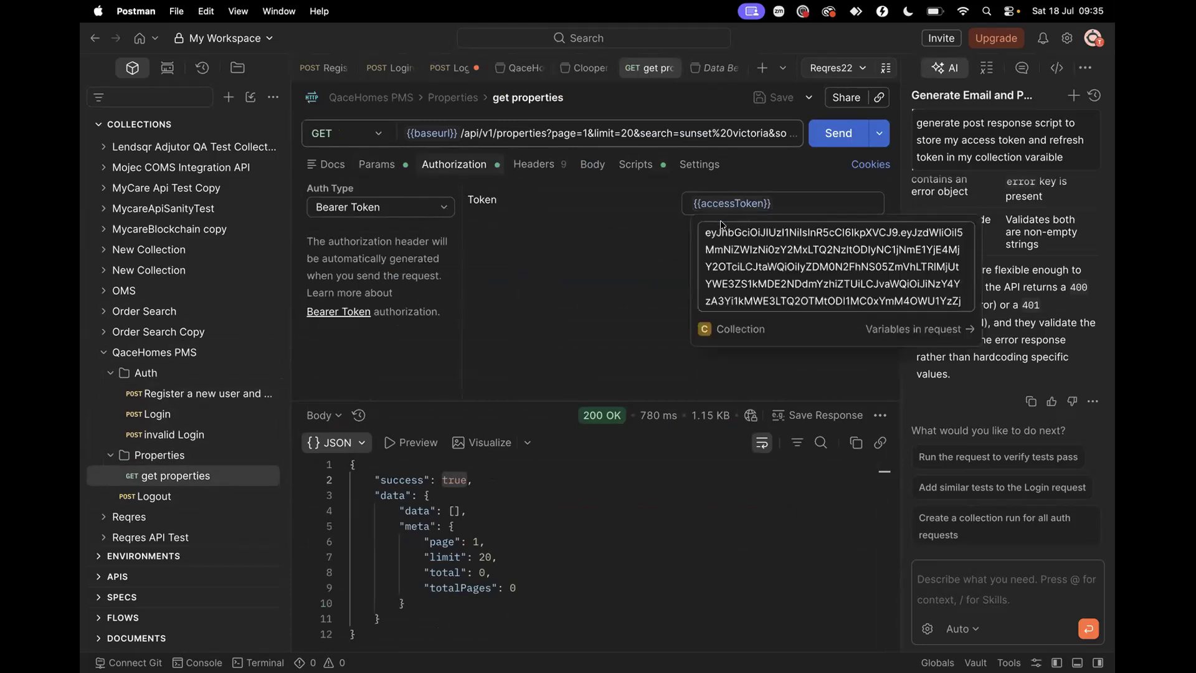
{"action": "left_click", "coordinate": [183, 412]}
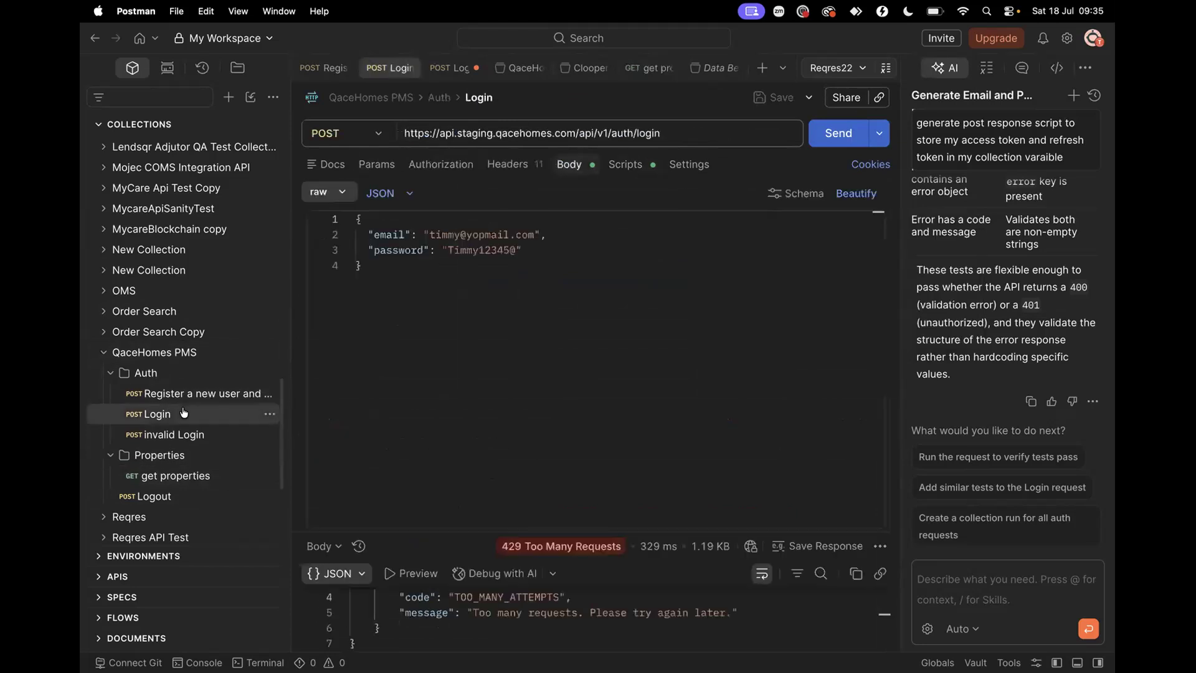
Copy lines 1–6 of Login's post-response script, which save accessToken and refreshToken
{"action": "left_click", "coordinate": [619, 166]}
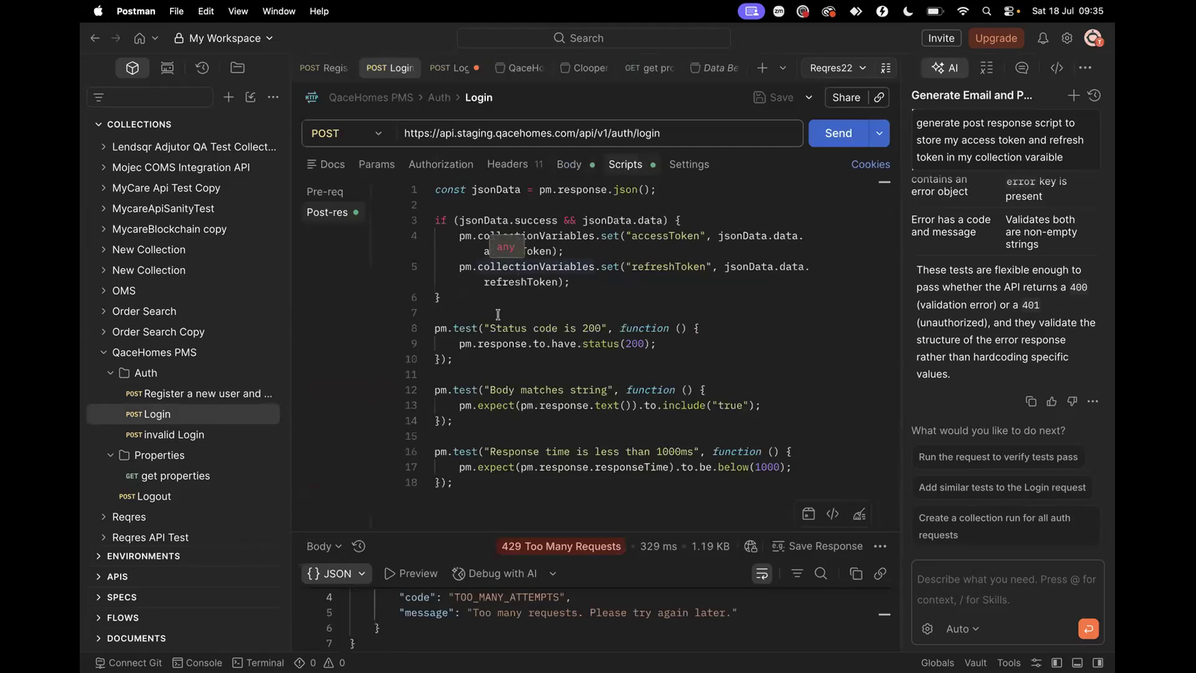
{"action": "left_click", "coordinate": [453, 300]}
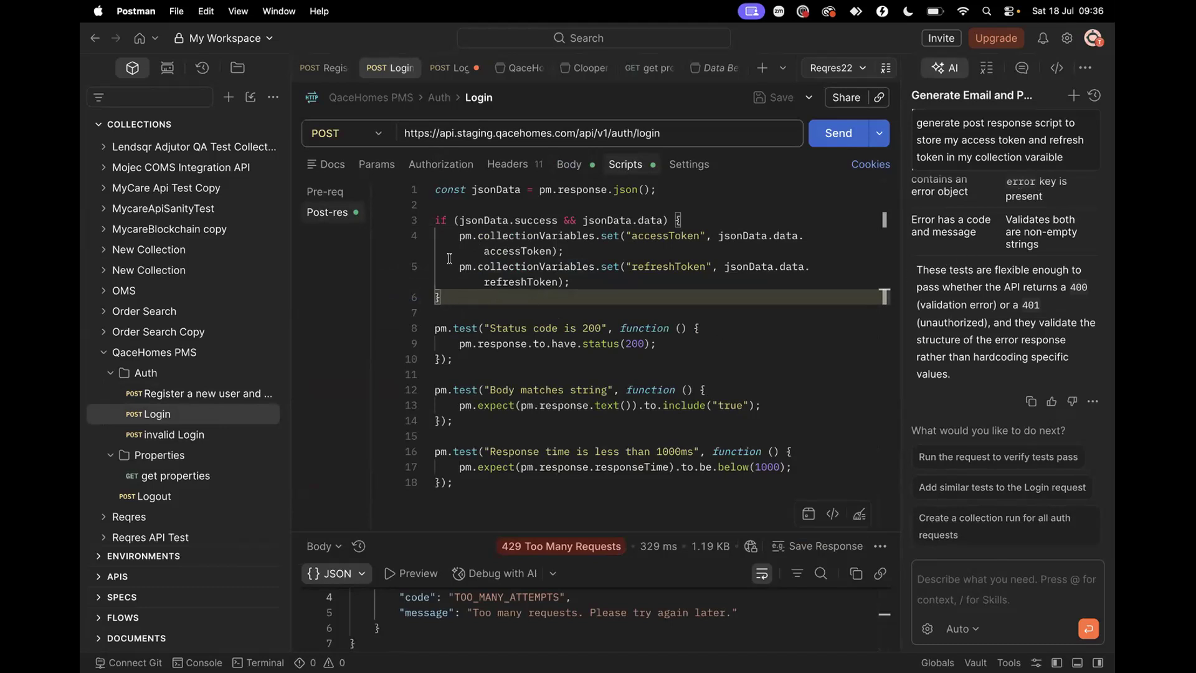
{"action": "left_click_drag", "start_coordinate": [432, 185], "coordinate": [470, 299]}
{"action": "key", "text": "super+c"}
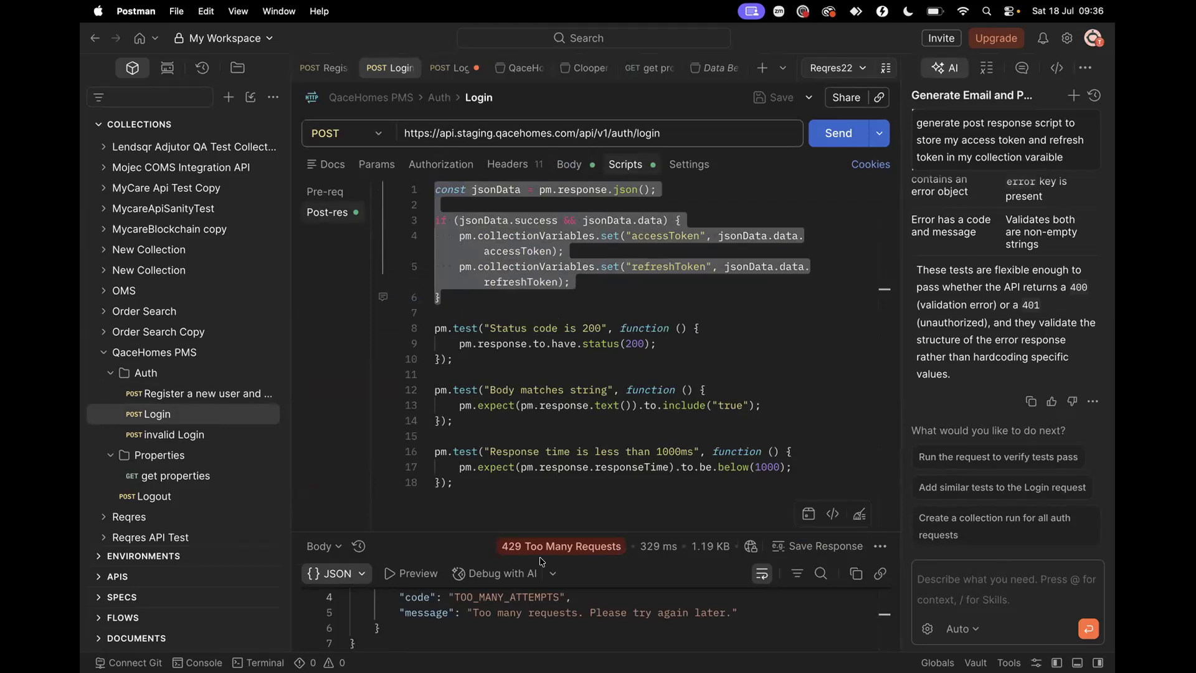
{"action": "key", "text": "ctrl+Left"}
{"action": "key", "text": "ctrl+Left"}
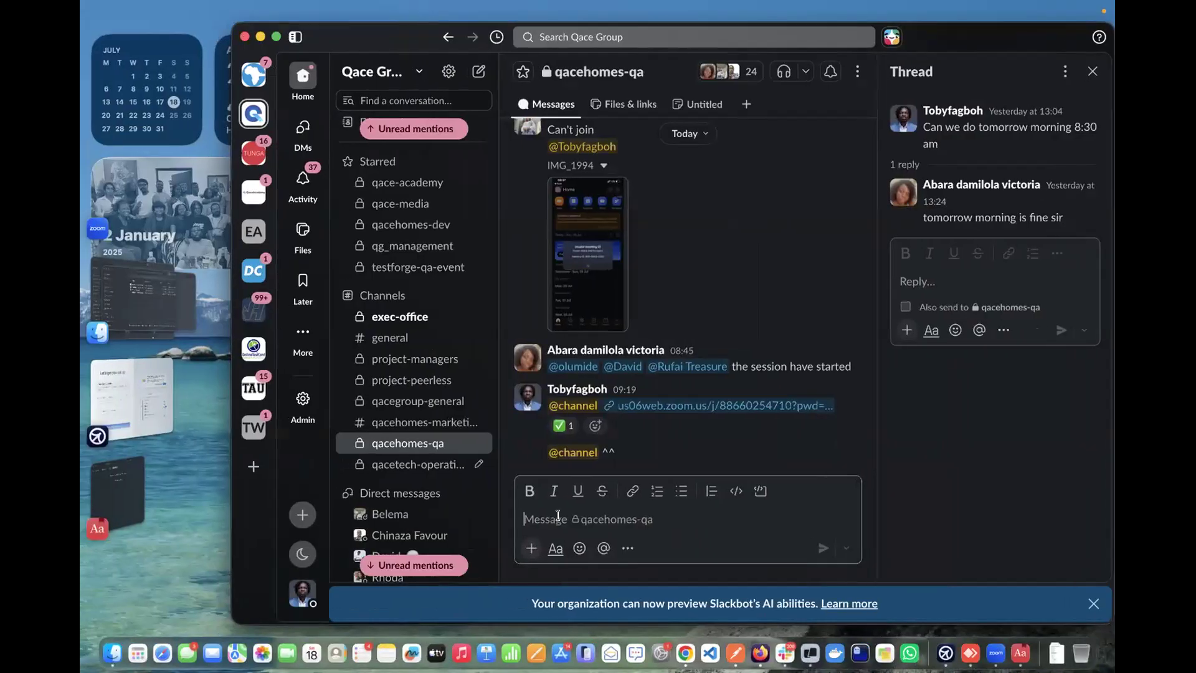
Post the token-saving code in qacehomes-qa under the note 'To set access and refresh token on your collection variable'
{"action": "left_click", "coordinate": [557, 515]}
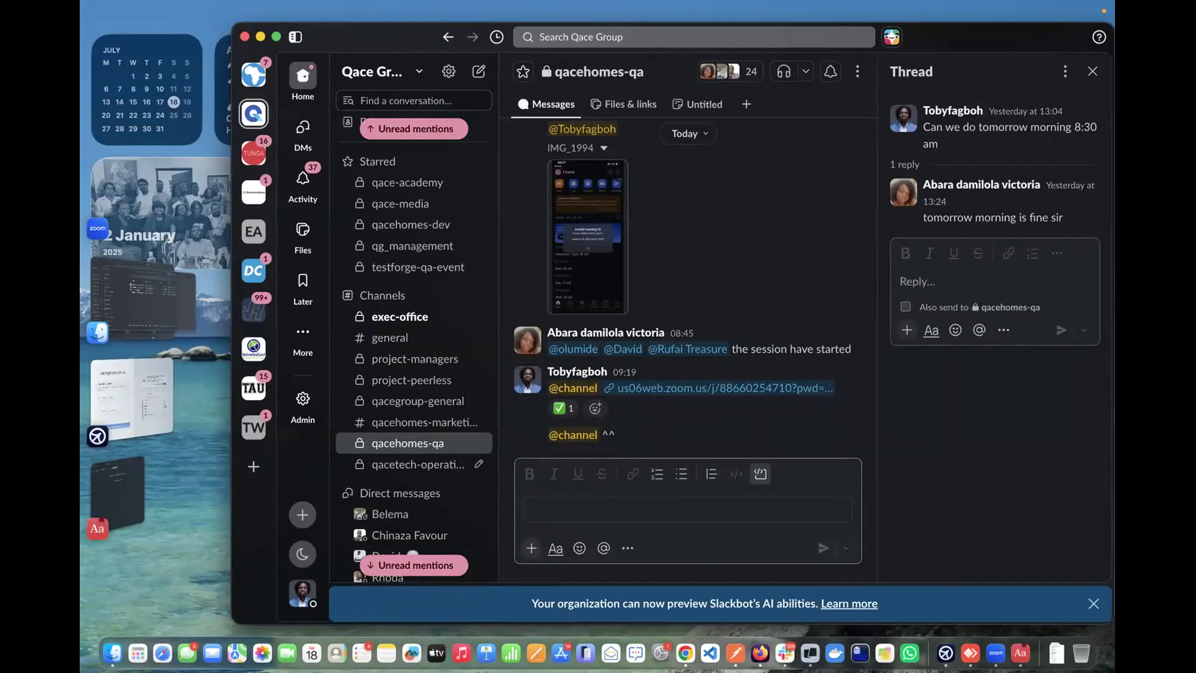
{"action": "key", "text": "super+v"}
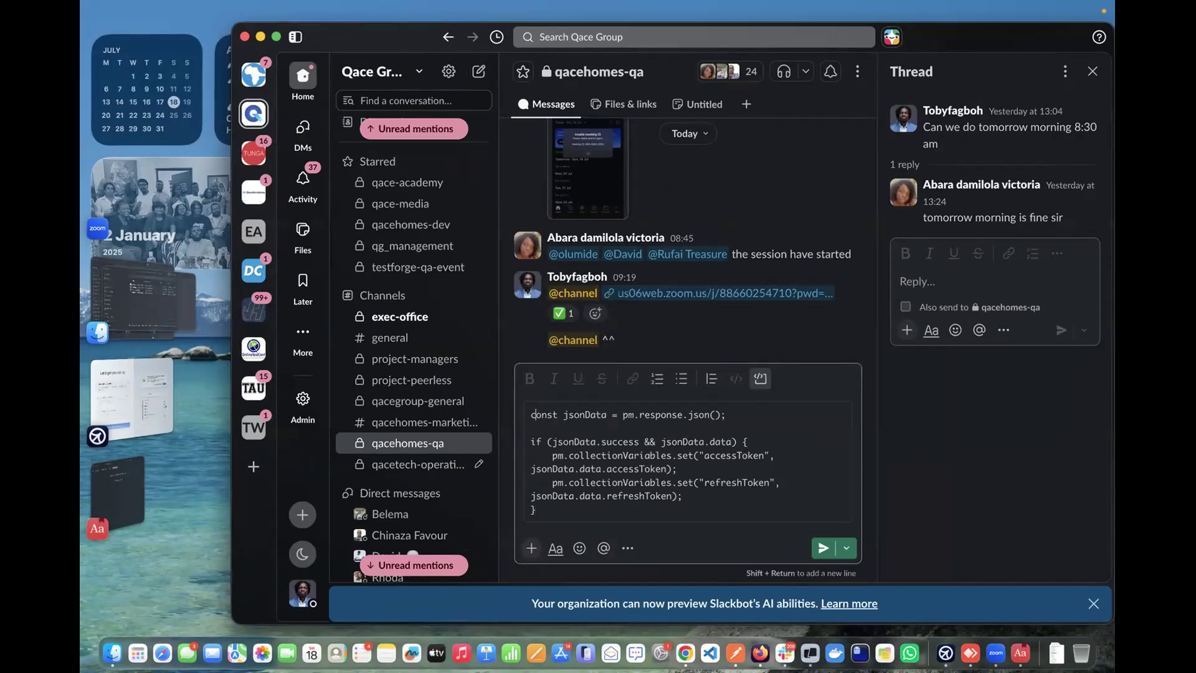
{"action": "key", "text": "Up"}
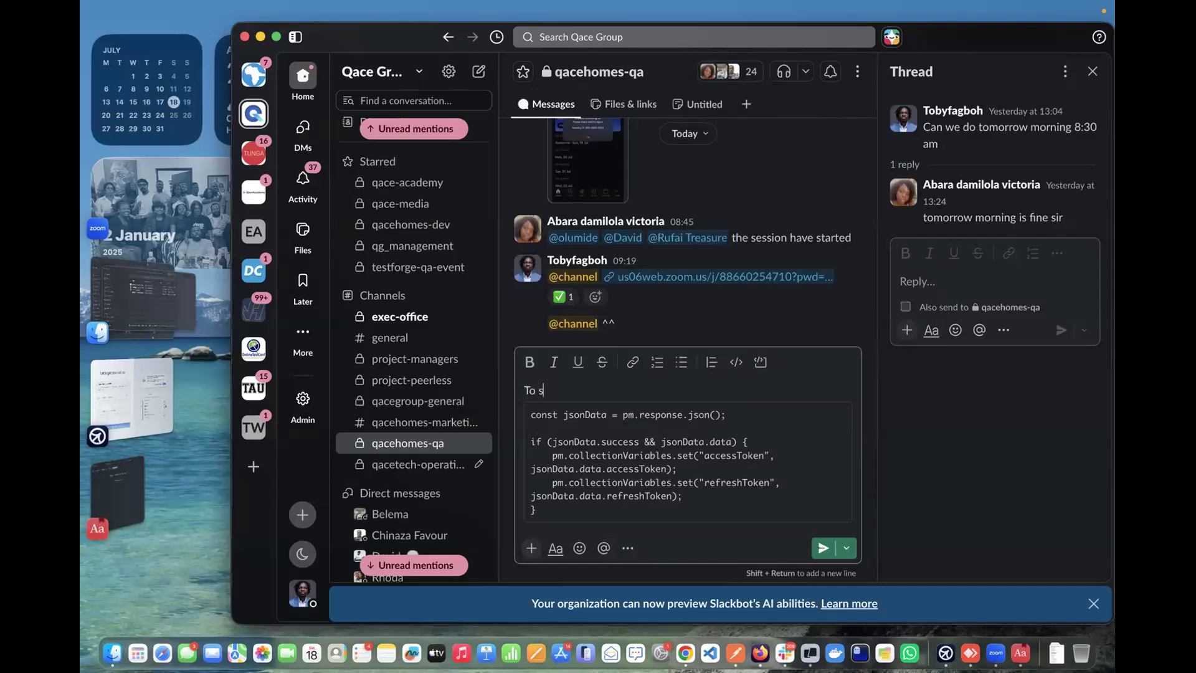
{"action": "type", "text": "To set access and refresh token on your collection variable"}
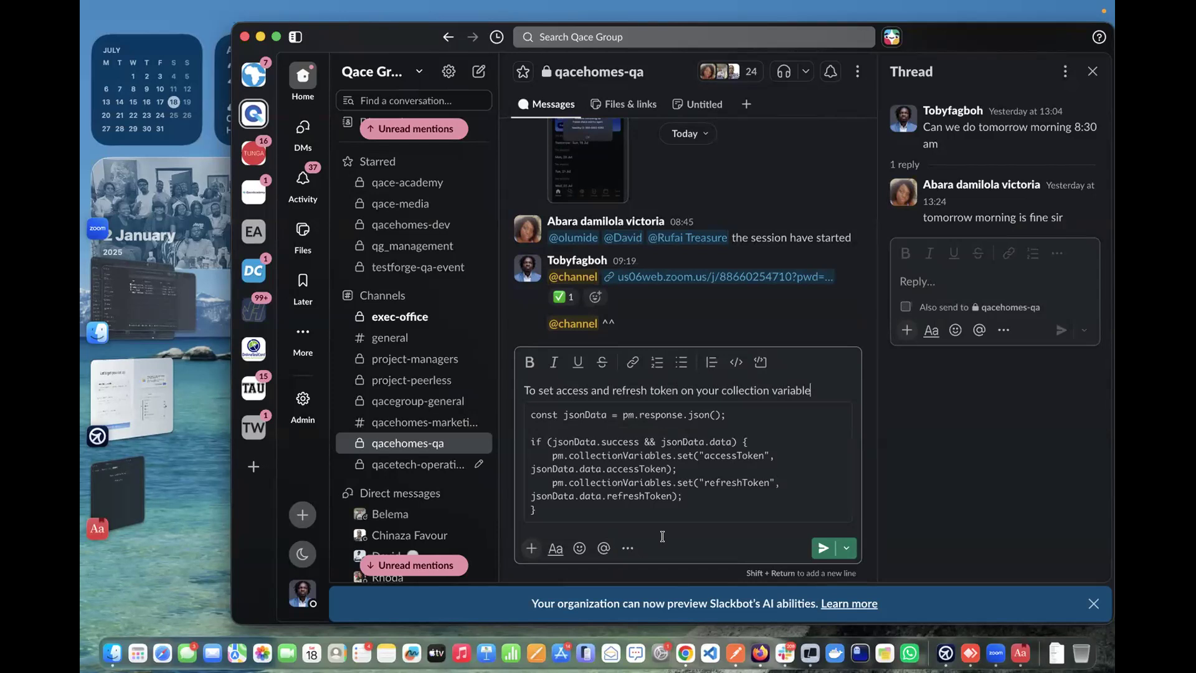
{"action": "left_click", "coordinate": [823, 547]}
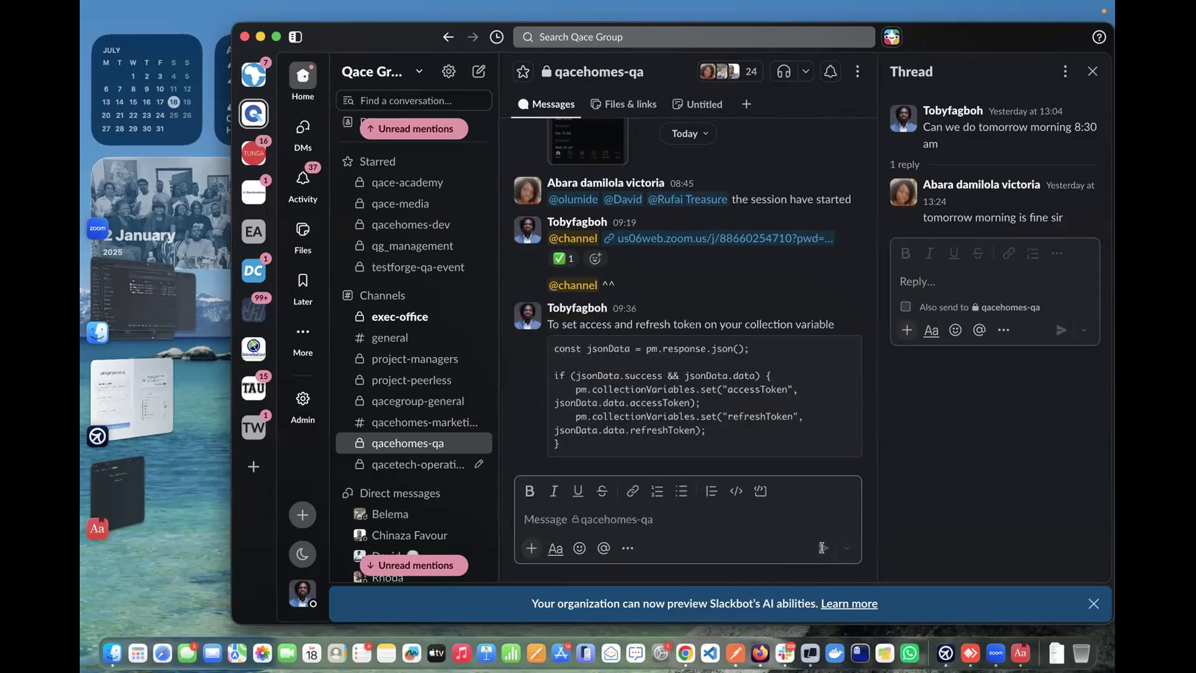
{"action": "key", "text": "ctrl+Right"}
{"action": "key", "text": "ctrl+Right"}
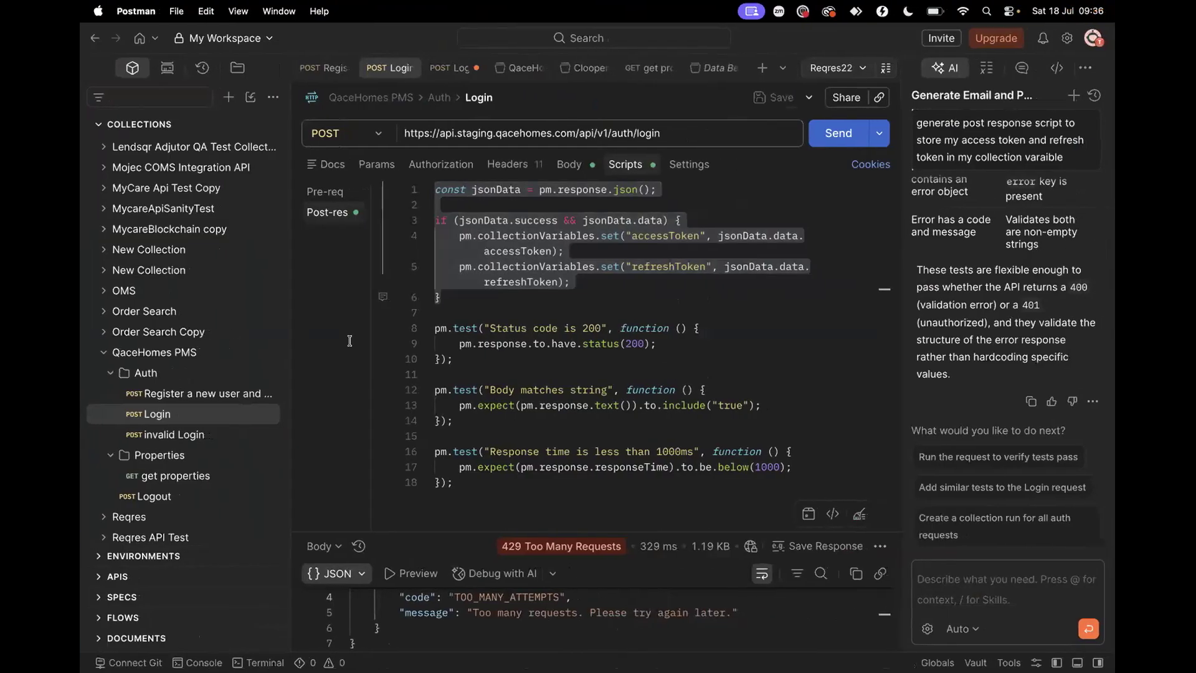
Copy all three lines of the Register request's random-email pre-request script
{"action": "left_click", "coordinate": [208, 393]}
{"action": "left_click", "coordinate": [563, 232]}
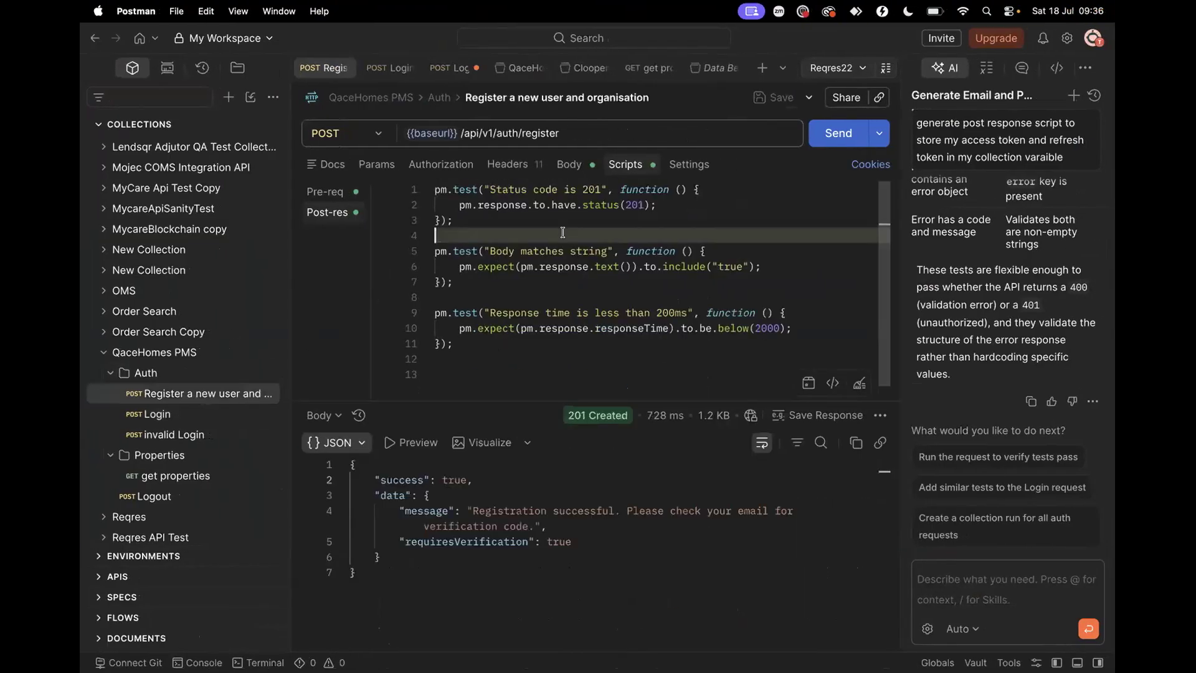
{"action": "left_click", "coordinate": [584, 168]}
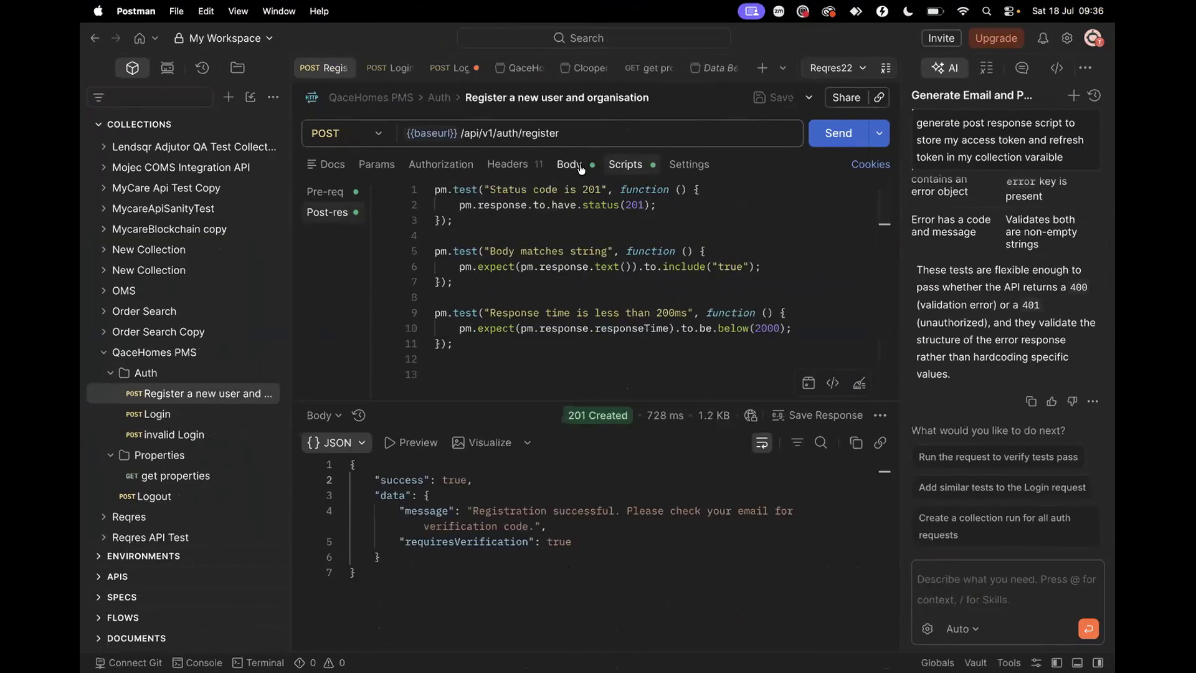
{"action": "left_click", "coordinate": [625, 165]}
{"action": "left_click", "coordinate": [343, 193]}
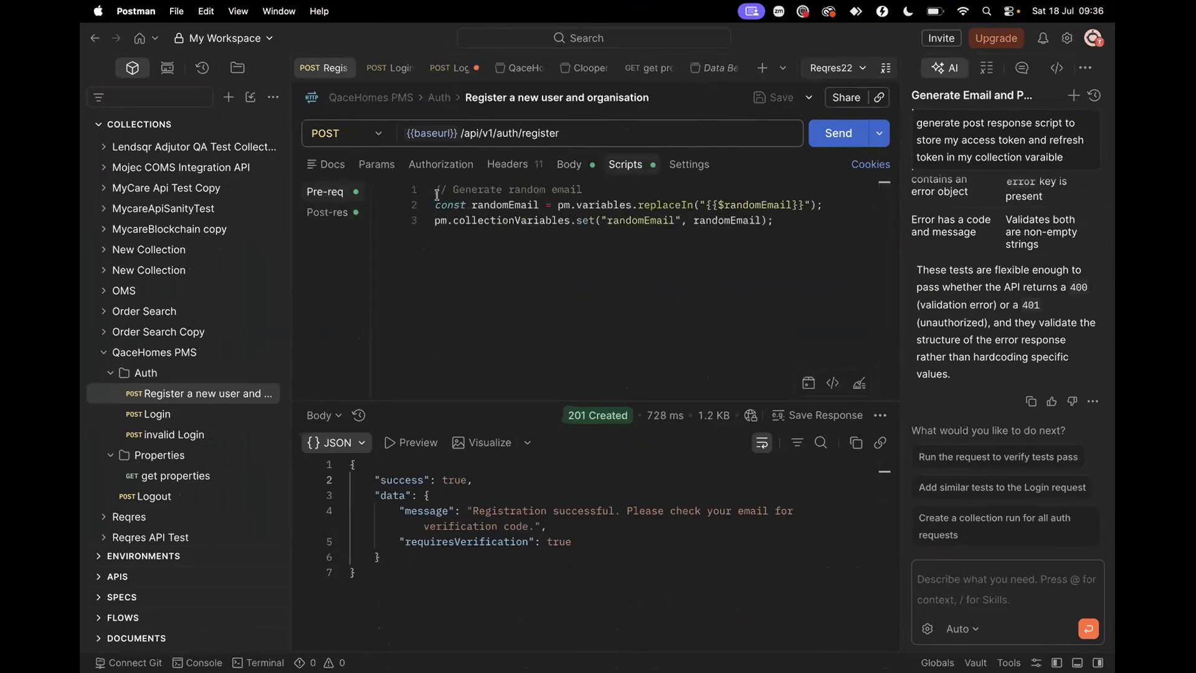
{"action": "left_click_drag", "start_coordinate": [434, 186], "coordinate": [776, 221]}
{"action": "key", "text": "super+c"}
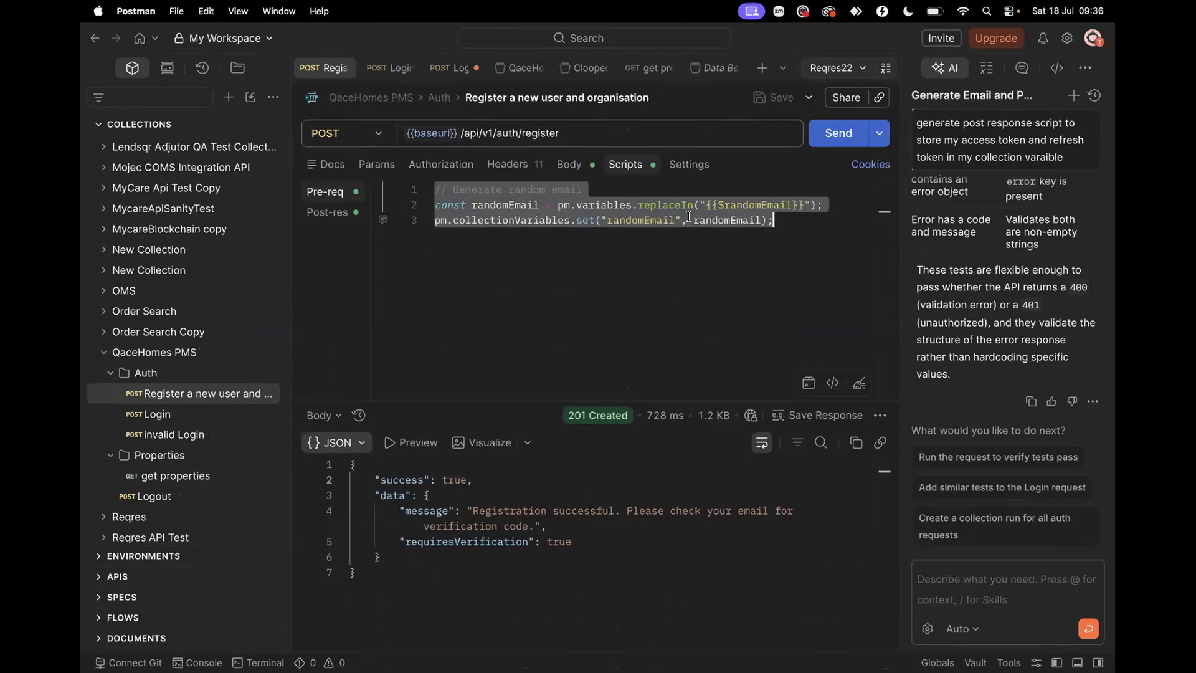
{"action": "key", "text": "ctrl+Left"}
{"action": "key", "text": "ctrl+Left"}
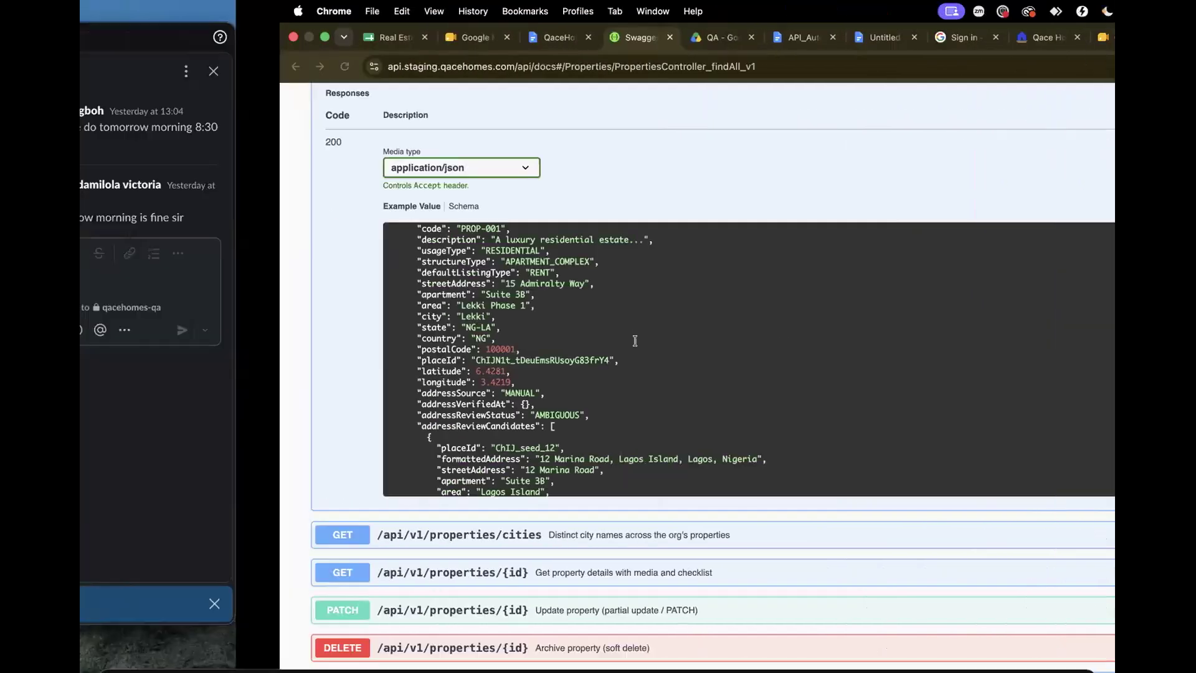
Send the random-email script to qacehomes-qa as a ``` code block
{"action": "type", "text": "```"}
{"action": "key", "text": "super+v"}
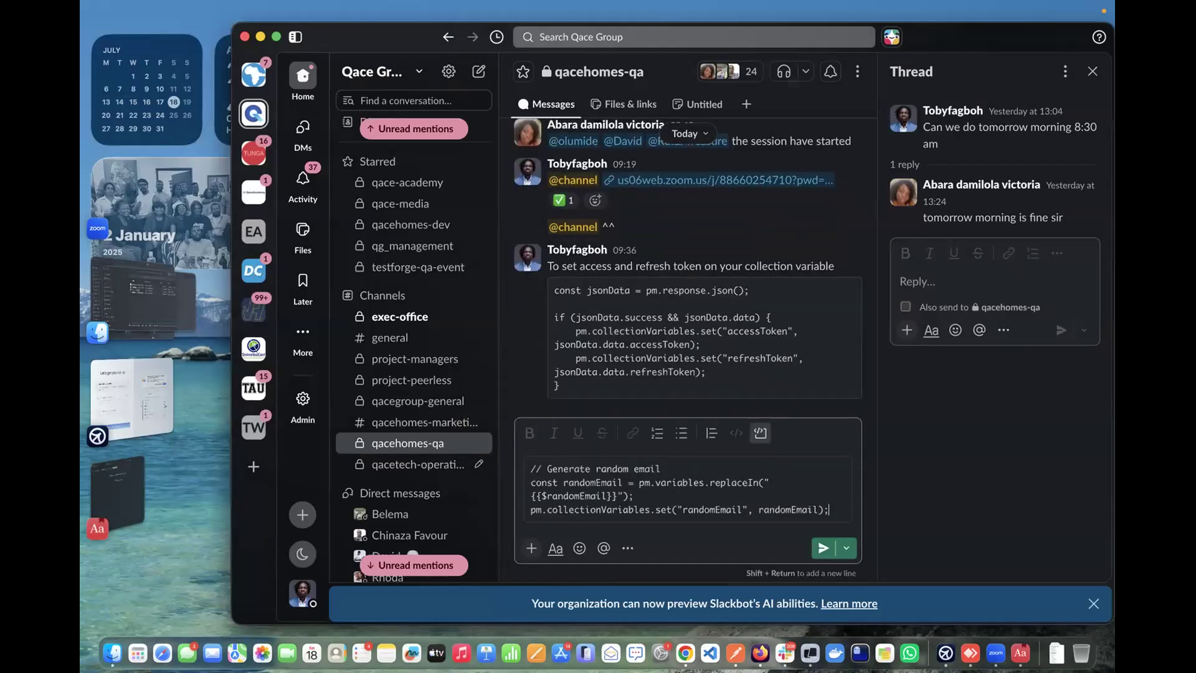
{"action": "key", "text": "Return"}
{"action": "key", "text": "ctrl+Right"}
{"action": "key", "text": "ctrl+Right"}
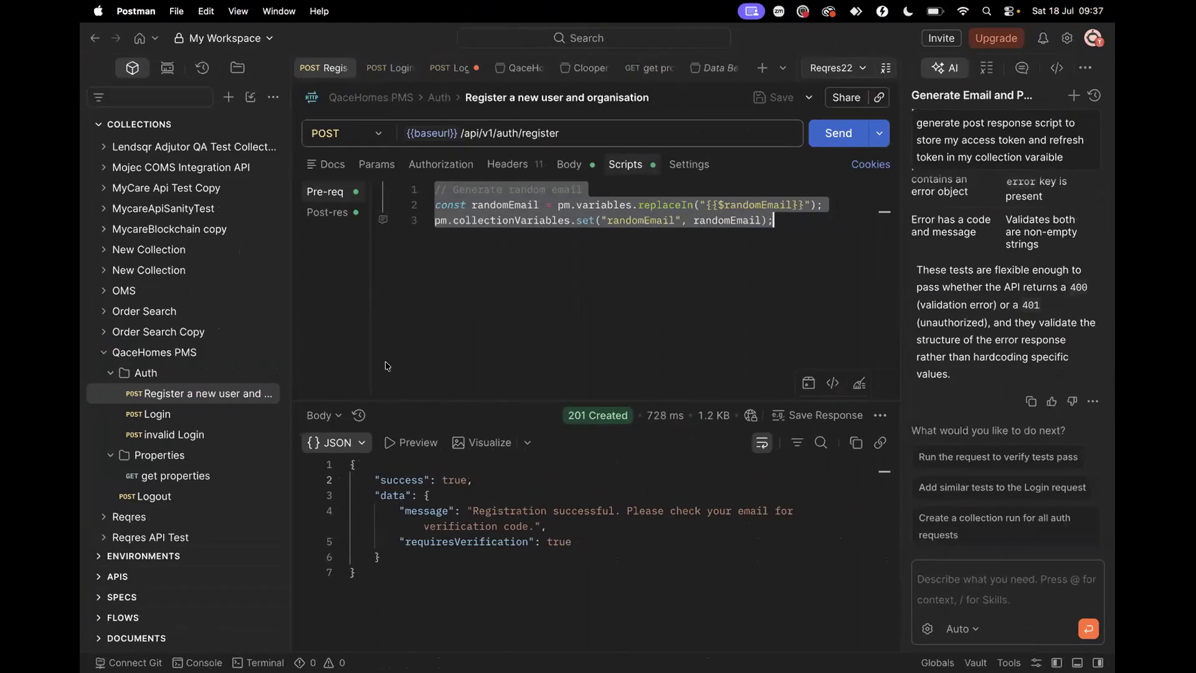
Back in Postman, view the Login request's pre-request script
{"action": "key", "text": "ctrl+Right"}
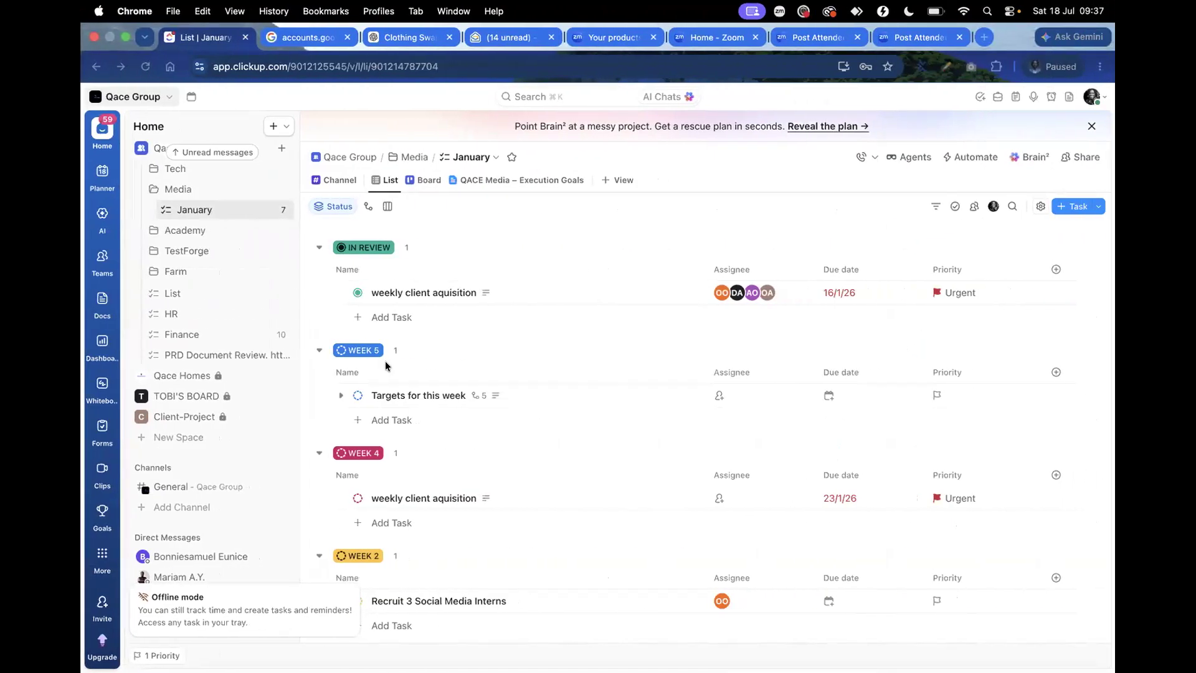
{"action": "key", "text": "ctrl+Right"}
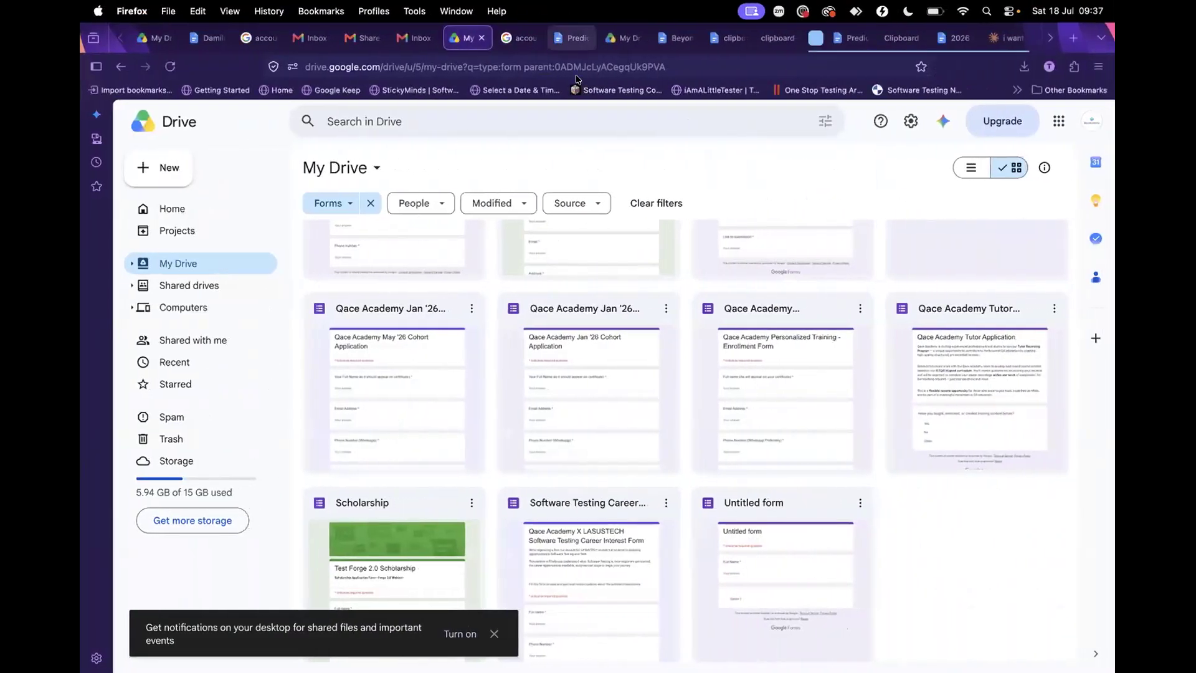
{"action": "key", "text": "ctrl+Left"}
{"action": "key", "text": "ctrl+Left"}
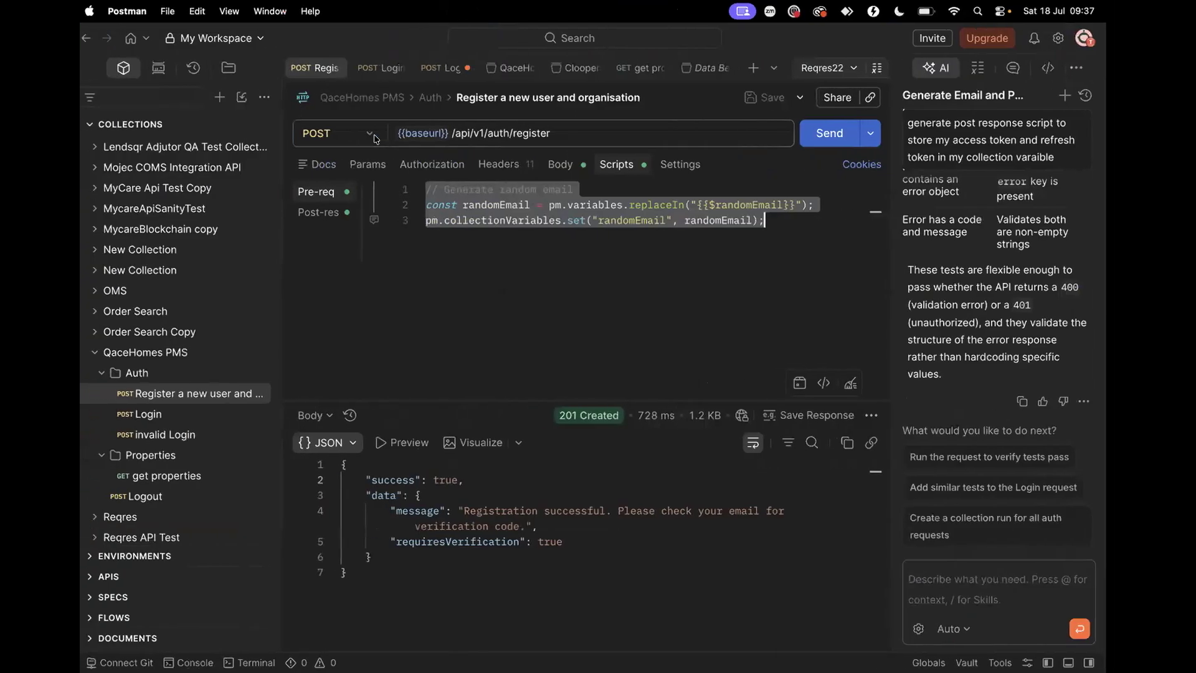
{"action": "left_click", "coordinate": [198, 413]}
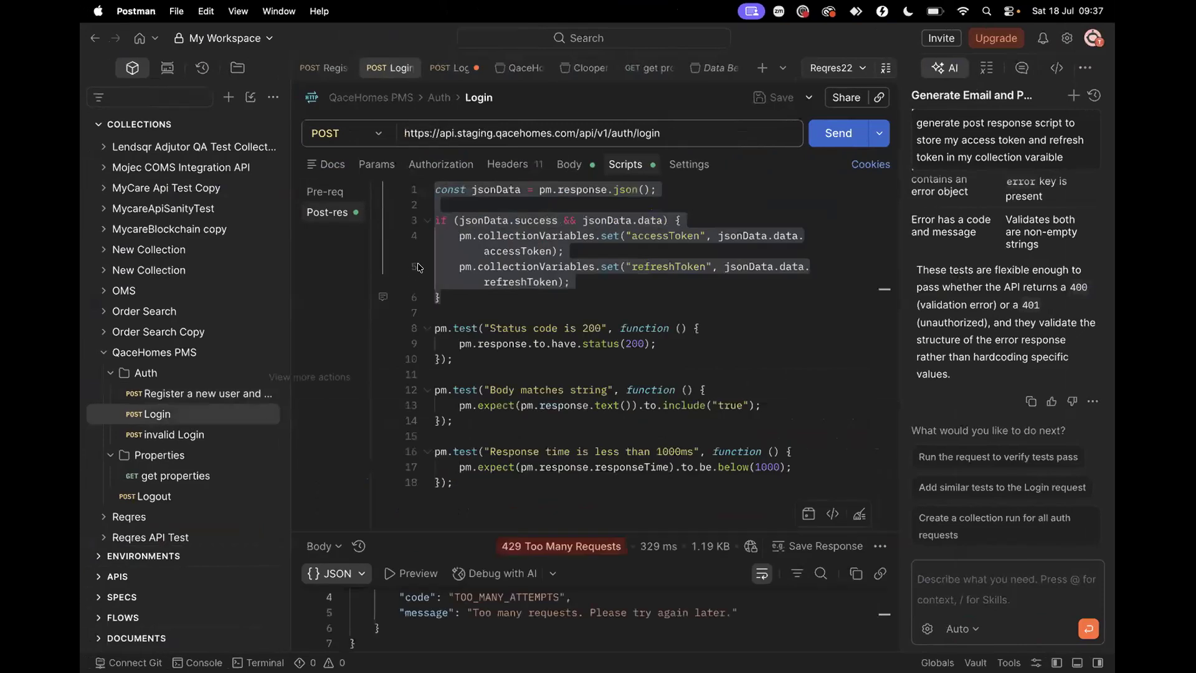
{"action": "left_click", "coordinate": [344, 193]}
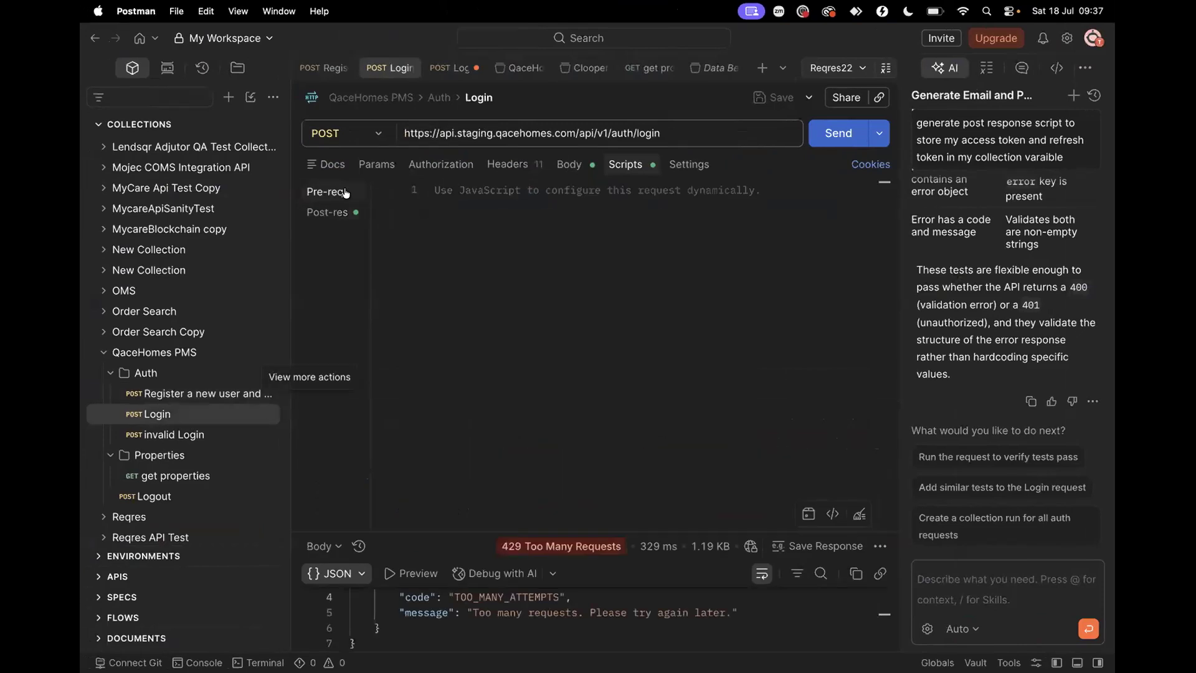
Review the invalid Login request's pre-request script and its JSON body
{"action": "left_click", "coordinate": [183, 438]}
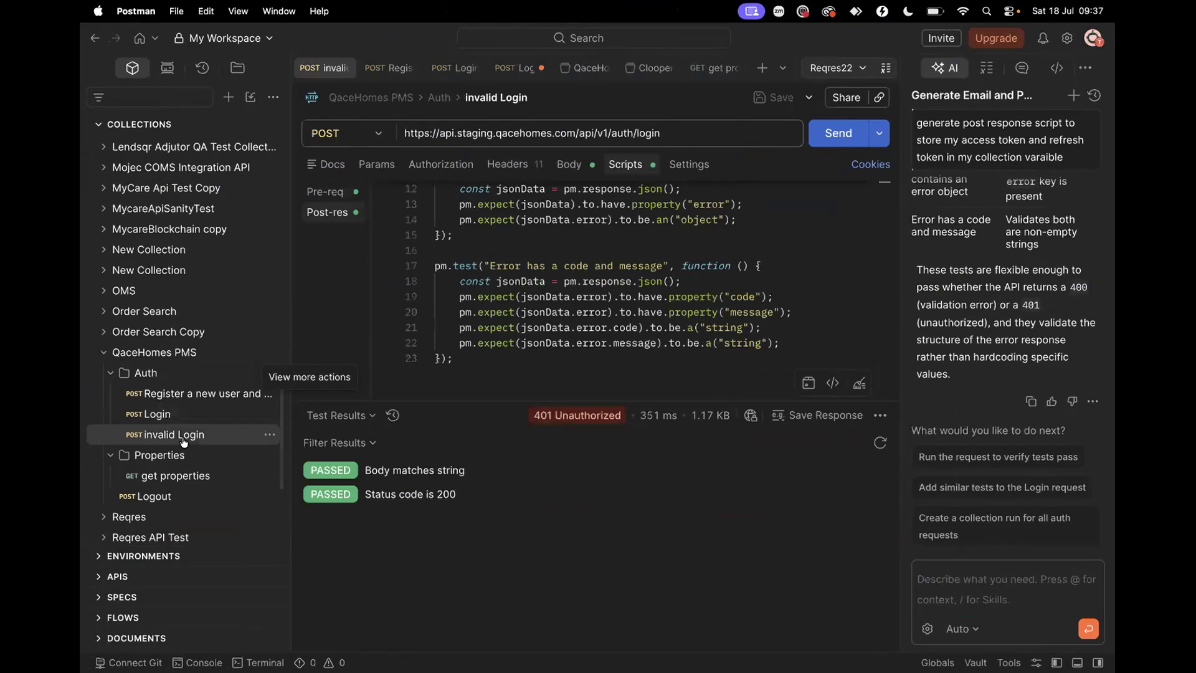
{"action": "left_click", "coordinate": [344, 192]}
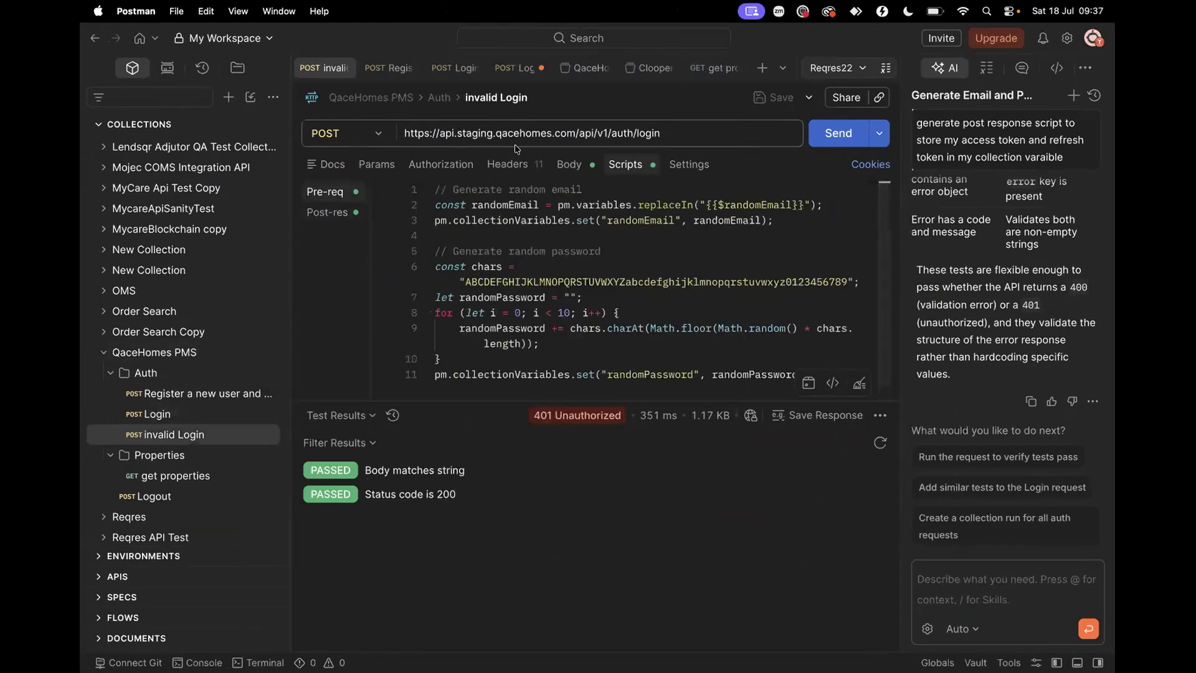
{"action": "left_click", "coordinate": [572, 167]}
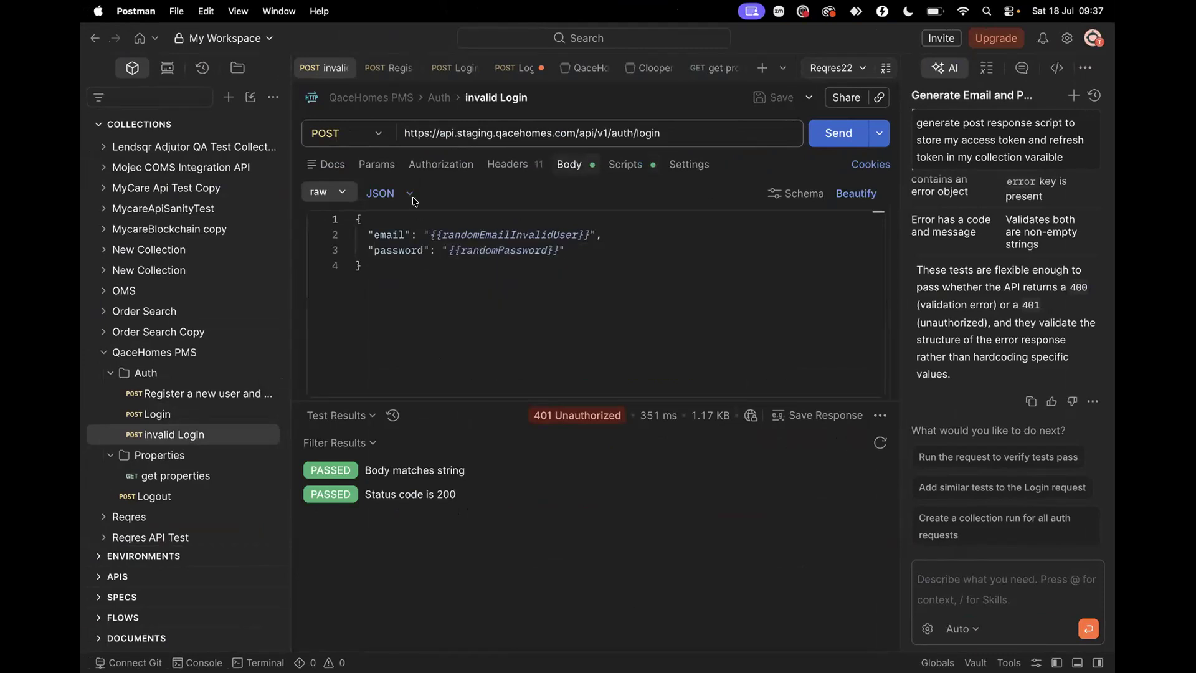
{"action": "left_click", "coordinate": [626, 170]}
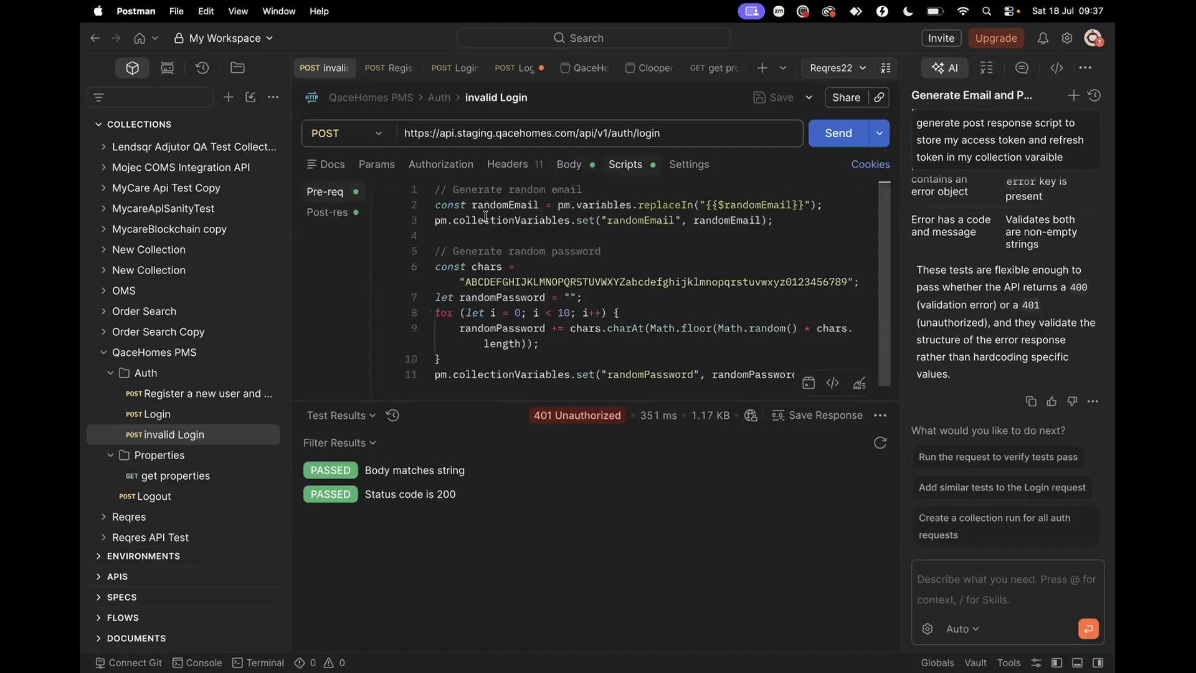
Select the three random-email lines in invalid Login's pre-request script
{"action": "left_click_drag", "start_coordinate": [776, 219], "coordinate": [415, 183]}
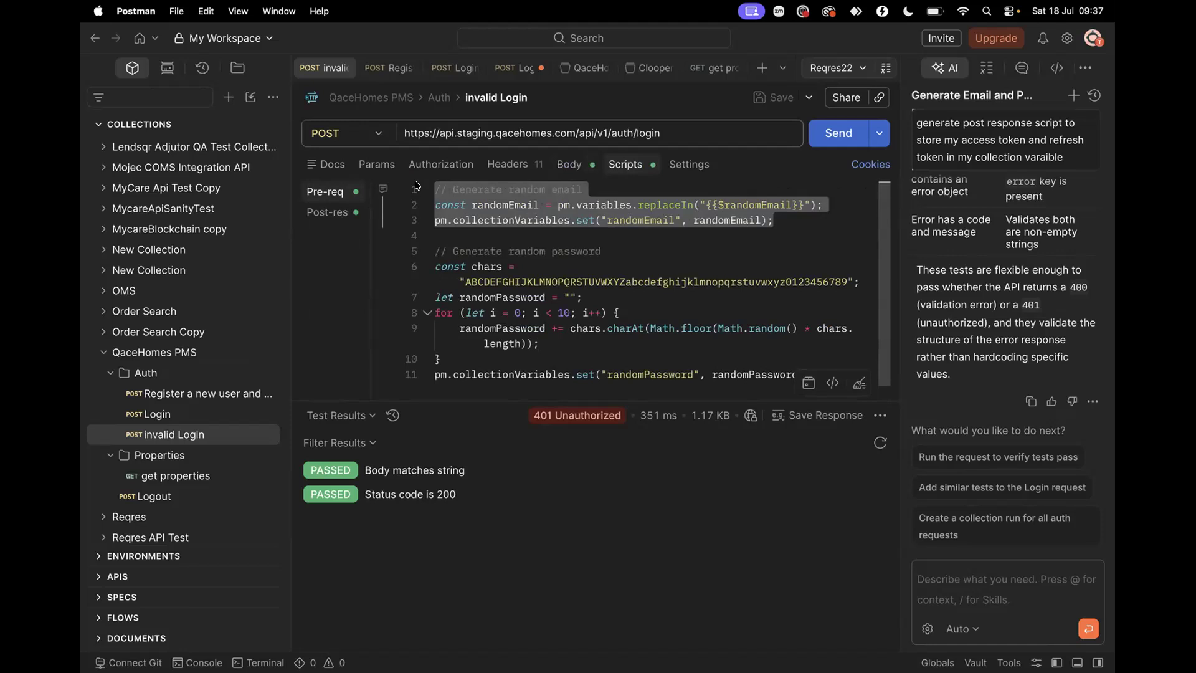
{"action": "scroll", "coordinate": [470, 279], "scroll_direction": "down", "scroll_amount": 1}
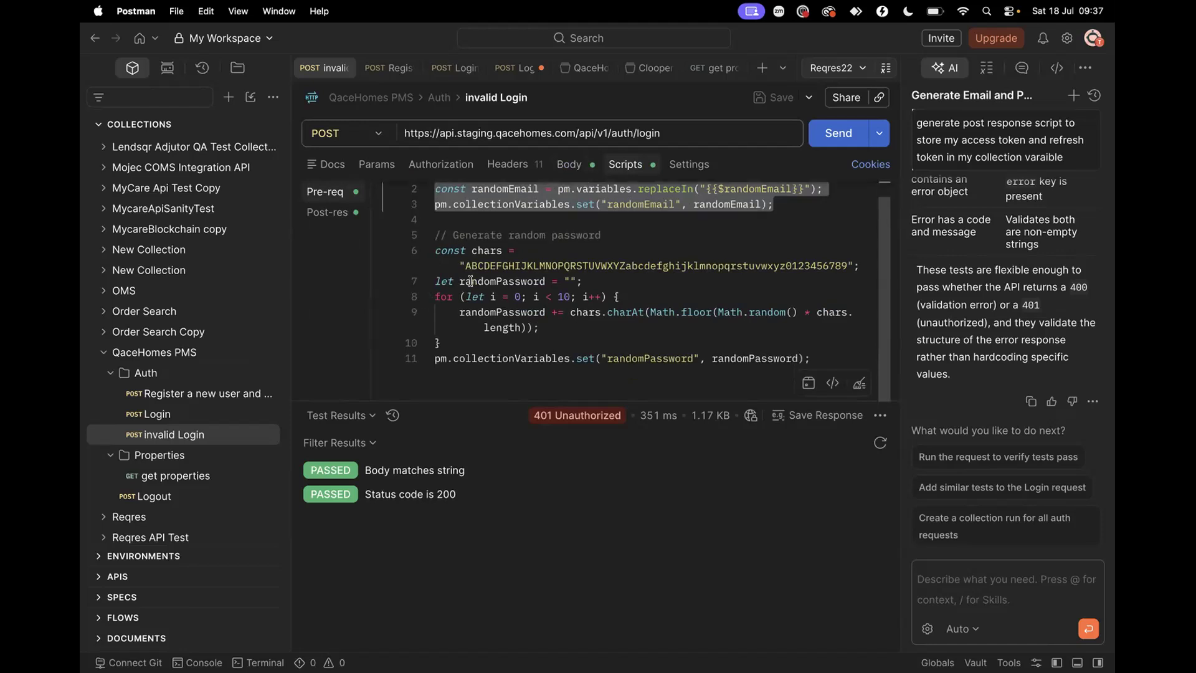
{"action": "scroll", "coordinate": [470, 280], "scroll_direction": "up", "scroll_amount": 1}
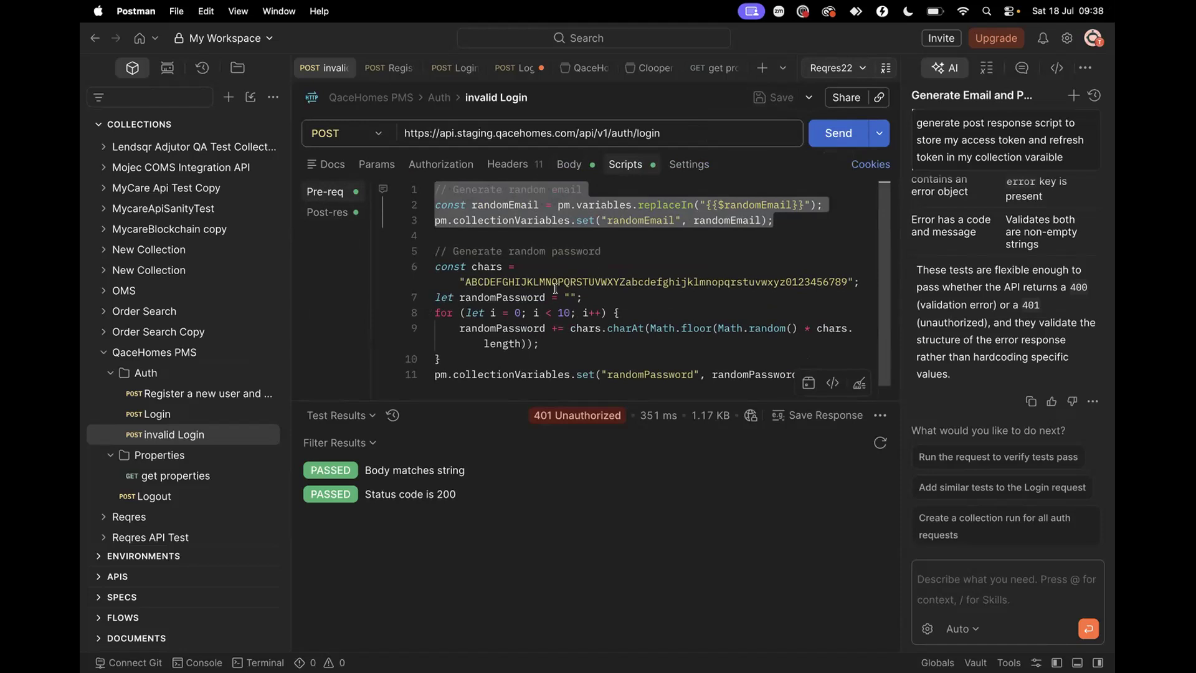
{"action": "scroll", "coordinate": [593, 276], "scroll_direction": "down", "scroll_amount": 1}
{"action": "scroll", "coordinate": [594, 276], "scroll_direction": "up", "scroll_amount": 1}
{"action": "key", "text": "ctrl+Right"}
{"action": "key", "text": "ctrl+Left"}
{"action": "key", "text": "ctrl+Left"}
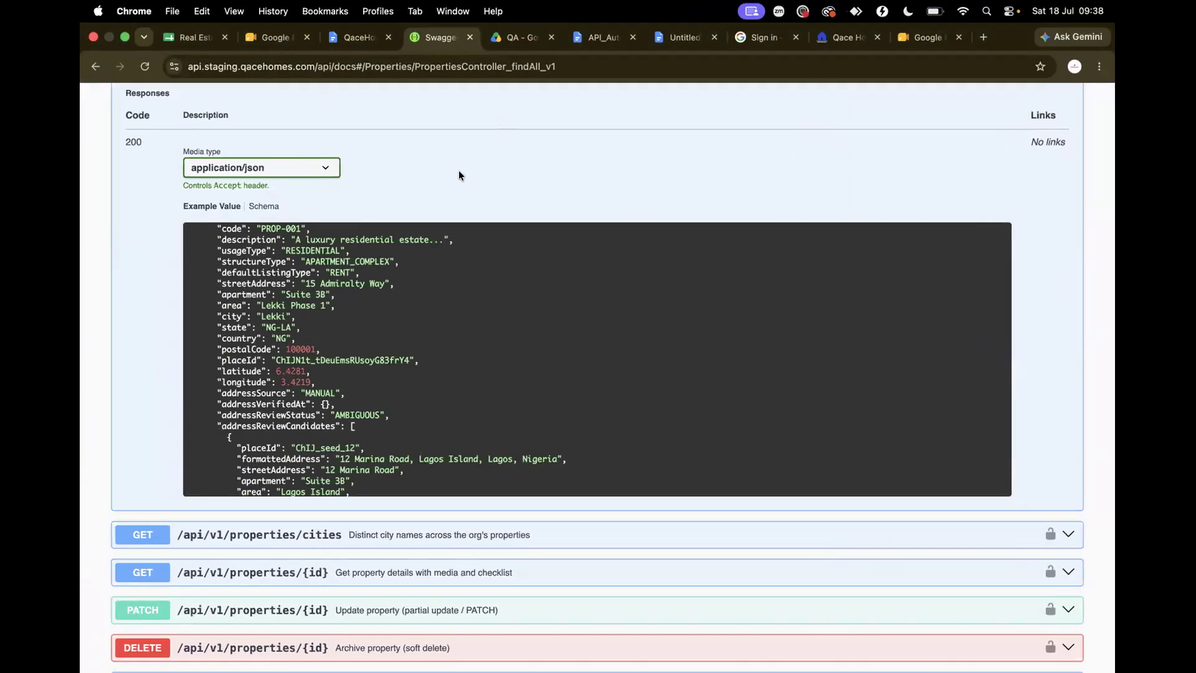
Copy the commenter share link for API_Automation_with_Postman_Beginner_Guide and paste it into Slack
{"action": "left_click", "coordinate": [594, 39]}
{"action": "scroll", "coordinate": [371, 459], "scroll_direction": "down", "scroll_amount": 17}
{"action": "scroll", "coordinate": [372, 459], "scroll_direction": "up", "scroll_amount": 6}
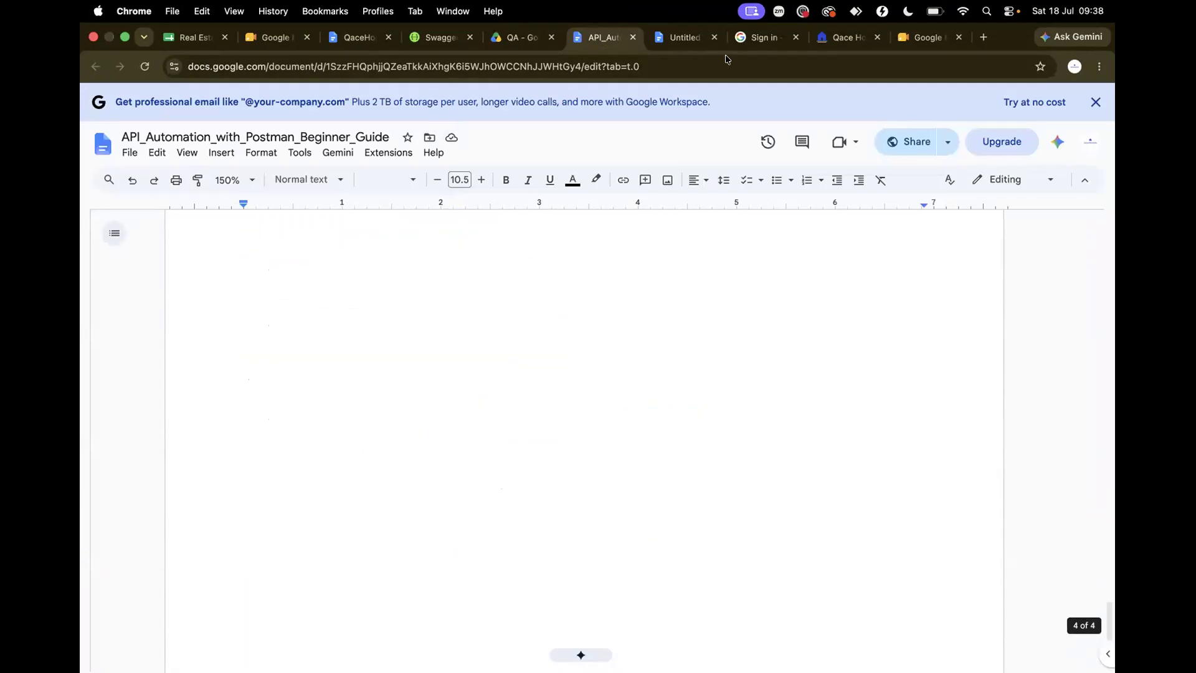
{"action": "left_click", "coordinate": [916, 140]}
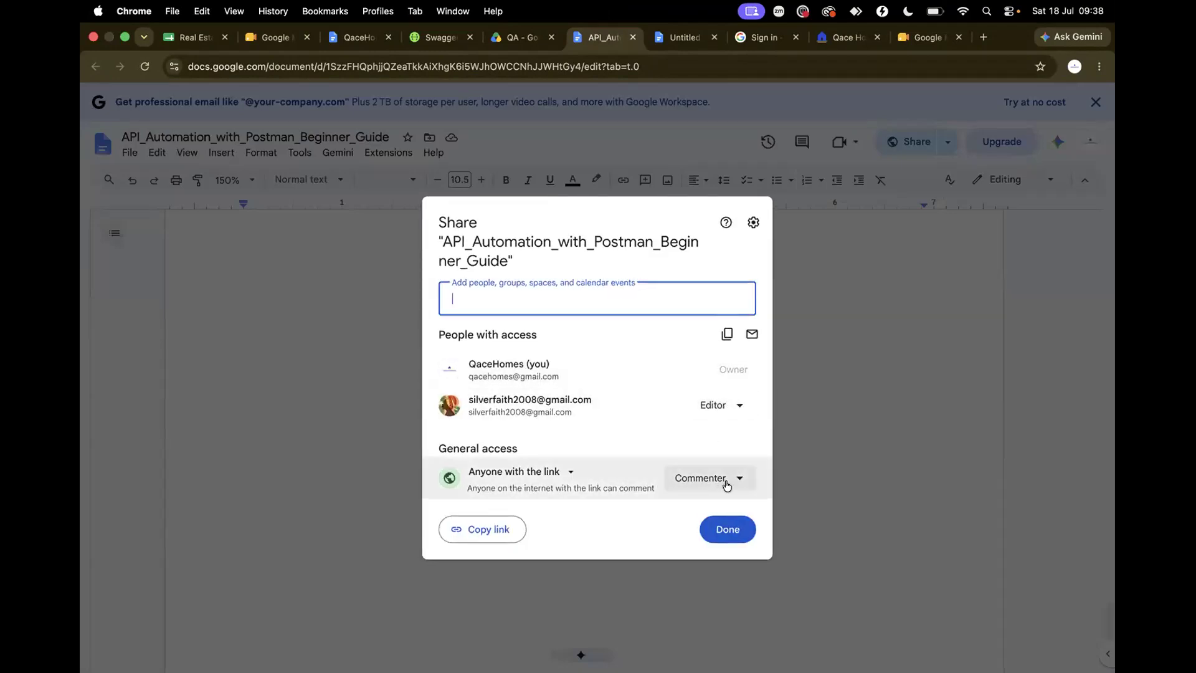
{"action": "left_click", "coordinate": [508, 529]}
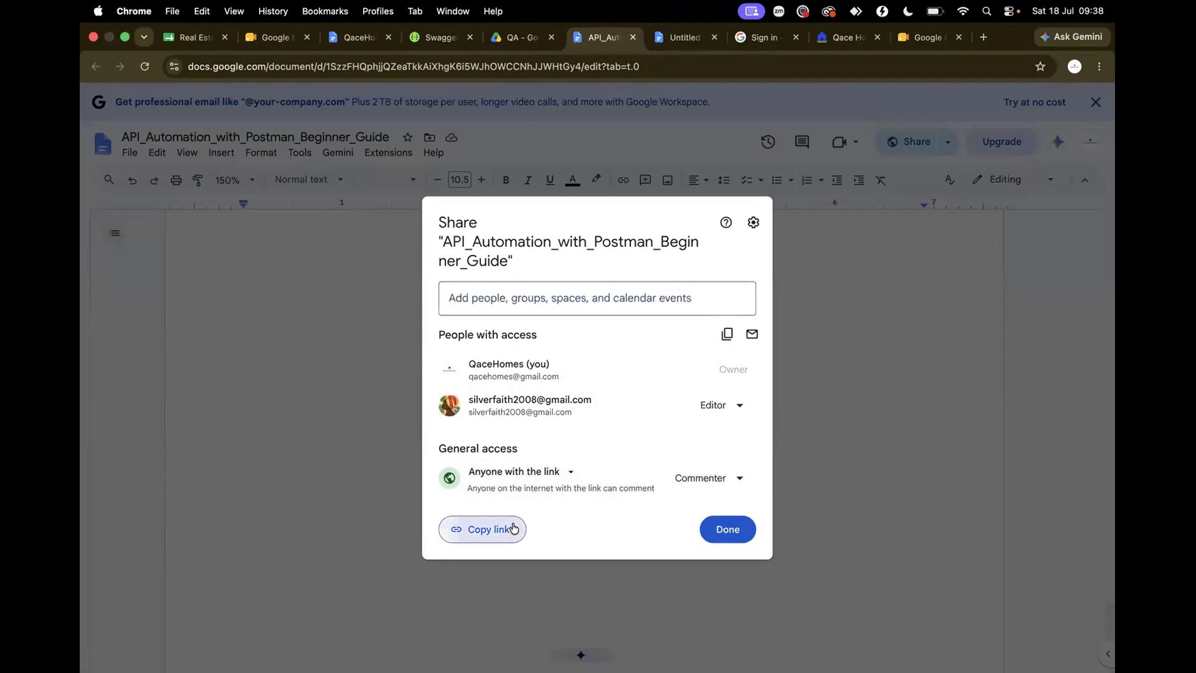
{"action": "left_click", "coordinate": [728, 529]}
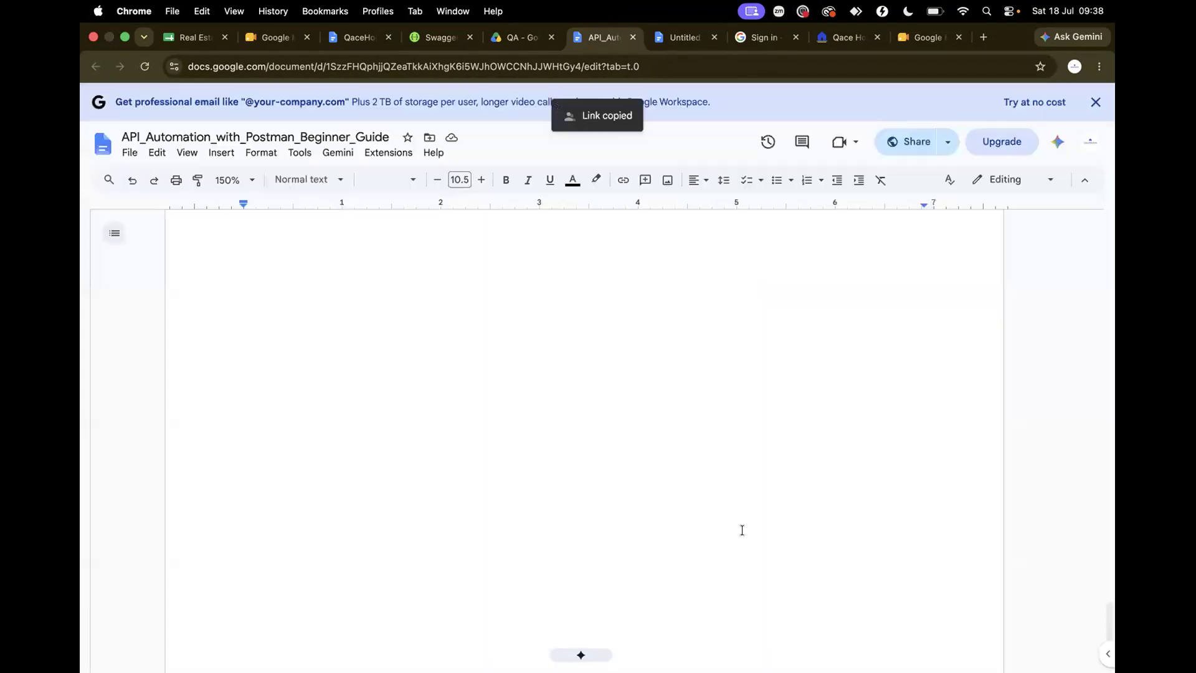
{"action": "key", "text": "ctrl+Left"}
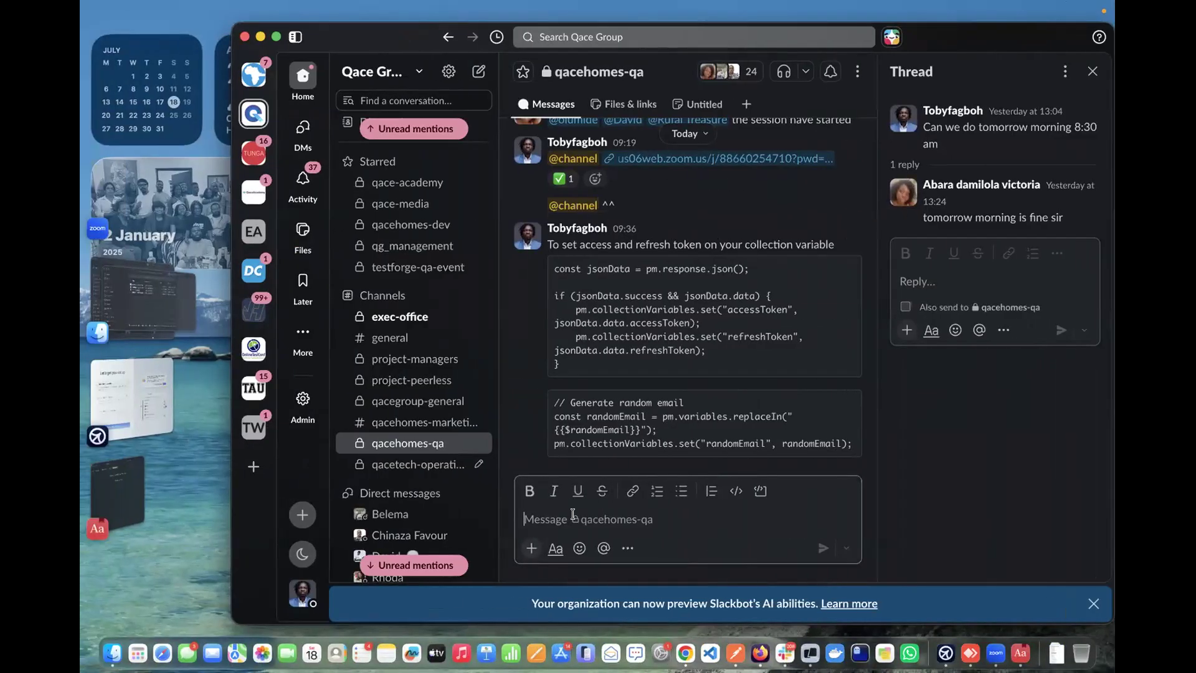
{"action": "key", "text": "super+v"}
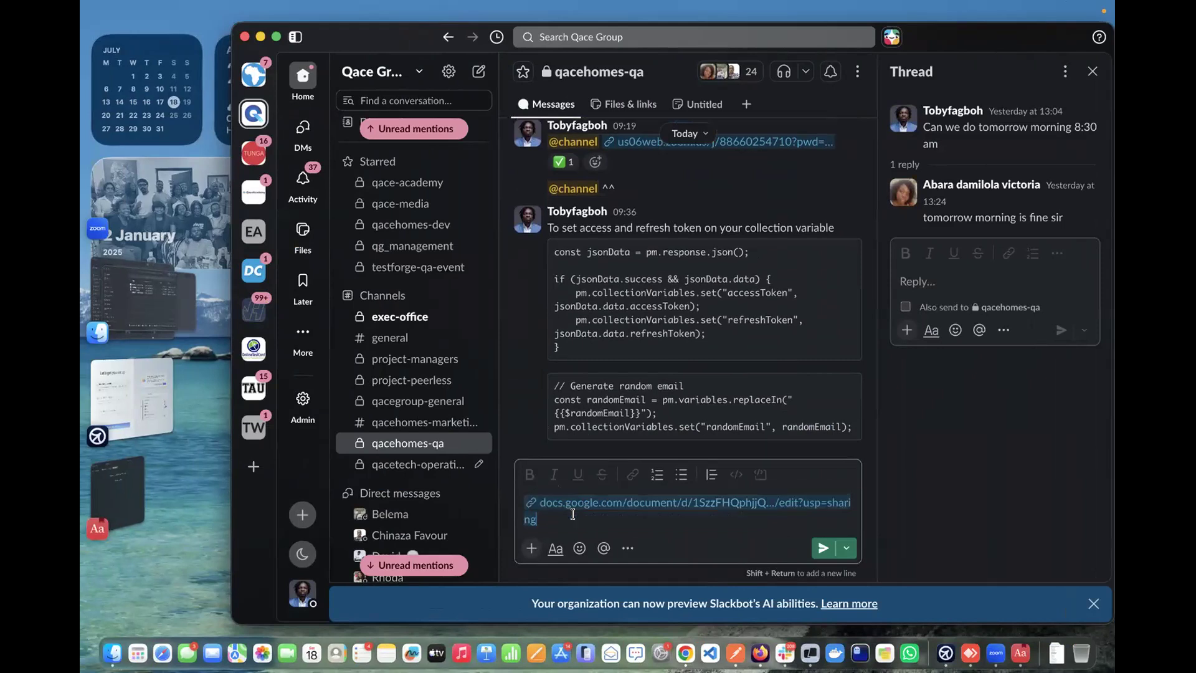
Send the pasted guide link to qacehomes-qa, ending on ClickUp's Media January task list
{"action": "key", "text": "Return"}
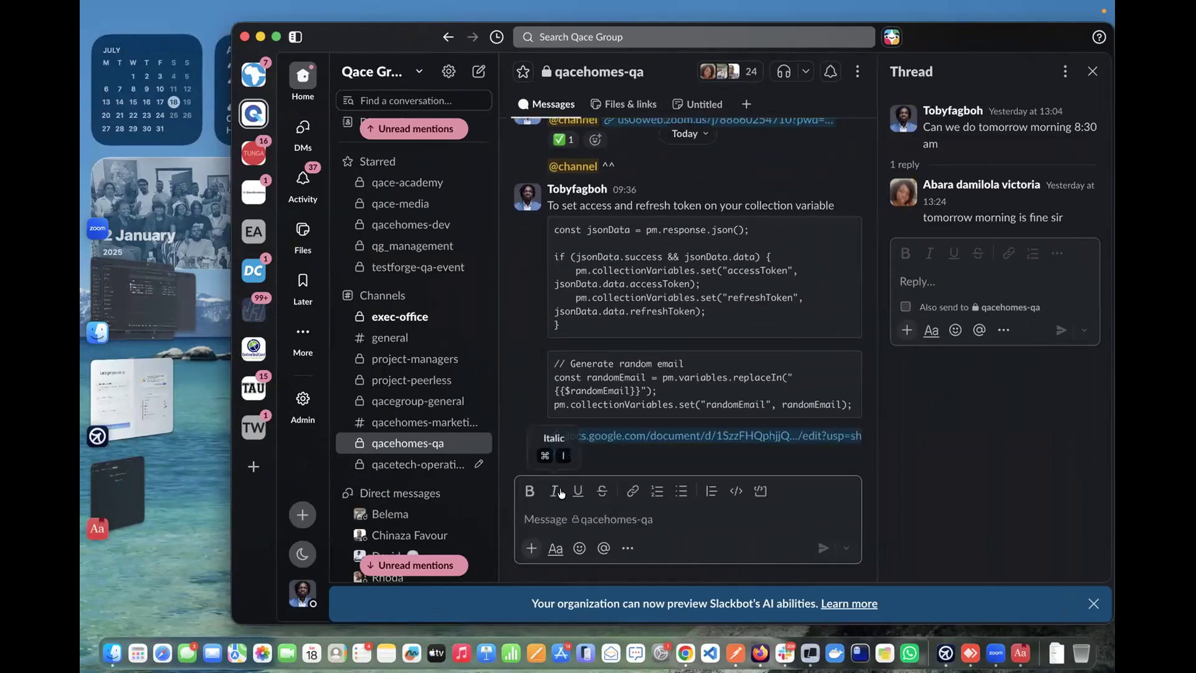
{"action": "key", "text": "ctrl+Right"}
{"action": "key", "text": "ctrl+Right"}
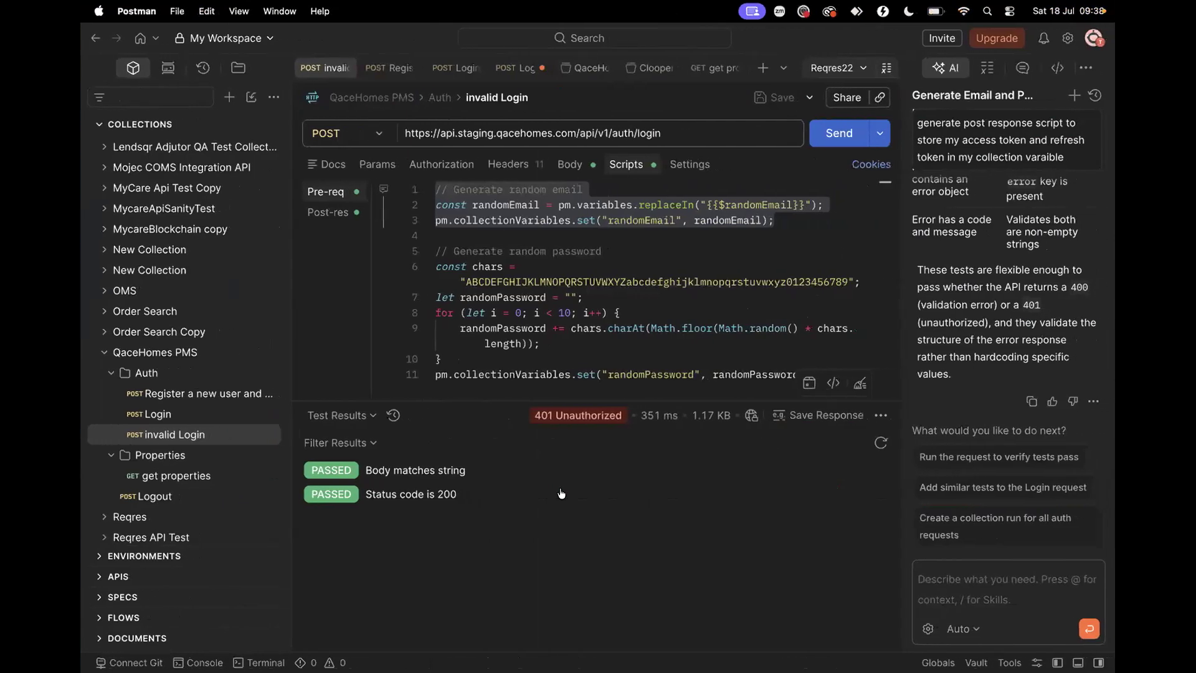
{"action": "scroll", "coordinate": [212, 415], "scroll_direction": "up", "scroll_amount": 5}
{"action": "scroll", "coordinate": [212, 415], "scroll_direction": "down", "scroll_amount": 5}
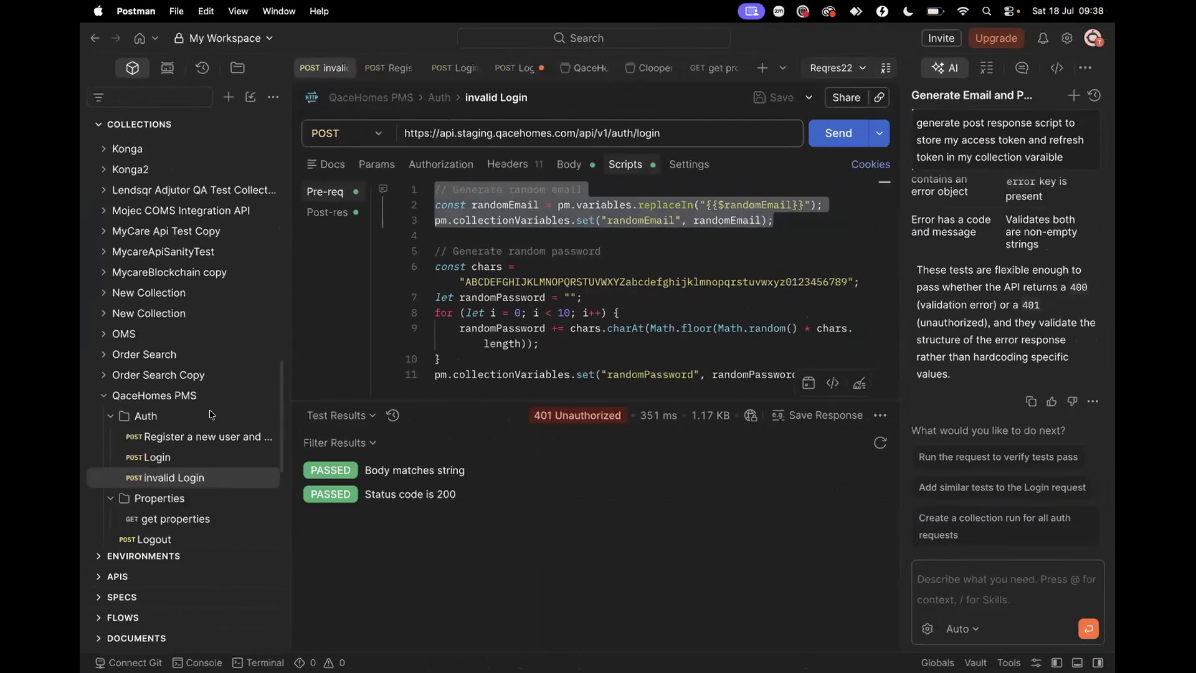
{"action": "key", "text": "ctrl+Right"}
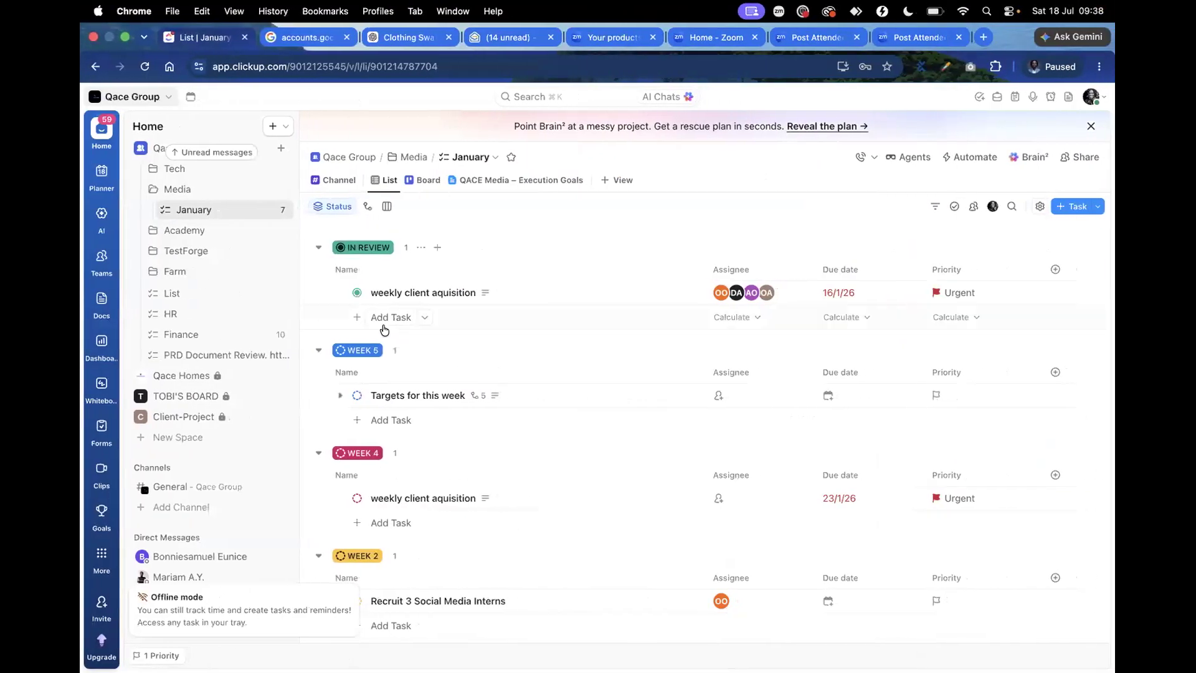
Collapse Qace Group and expand Qace Homes in the sidebar to open its PMS V2 list
{"action": "scroll", "coordinate": [386, 325], "scroll_direction": "down", "scroll_amount": 5}
{"action": "scroll", "coordinate": [386, 325], "scroll_direction": "up", "scroll_amount": 5}
{"action": "scroll", "coordinate": [241, 299], "scroll_direction": "up", "scroll_amount": 5}
{"action": "scroll", "coordinate": [249, 394], "scroll_direction": "down", "scroll_amount": 7}
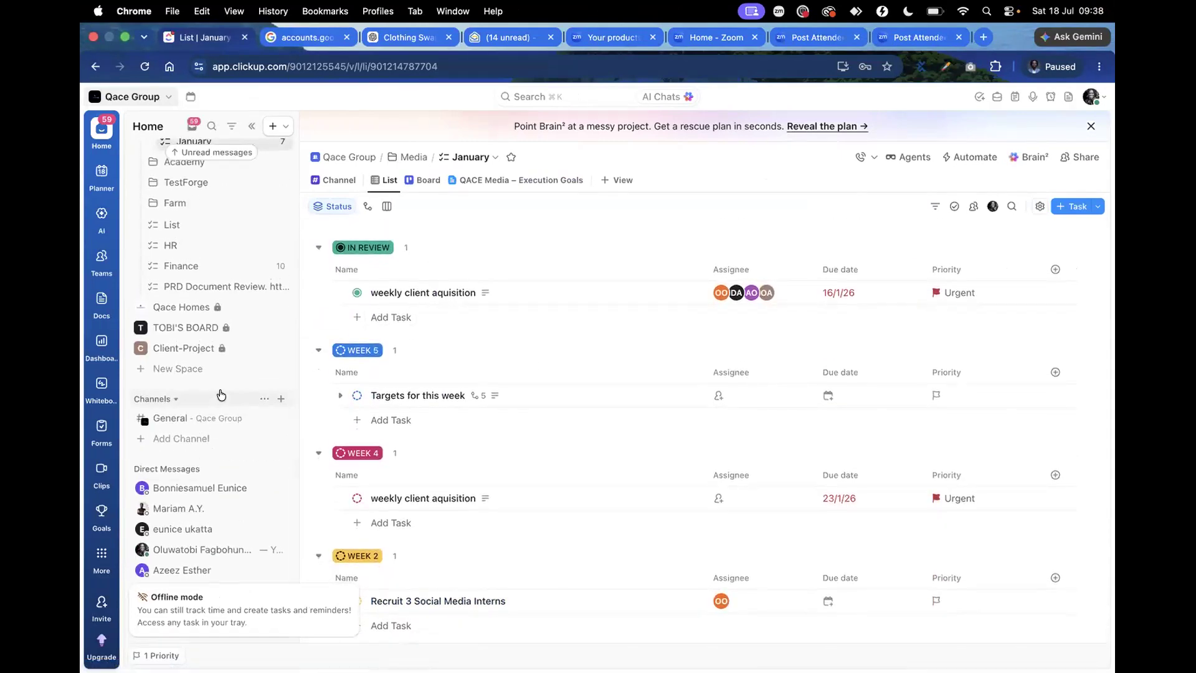
{"action": "scroll", "coordinate": [229, 401], "scroll_direction": "up", "scroll_amount": 2}
{"action": "scroll", "coordinate": [230, 400], "scroll_direction": "up", "scroll_amount": 5}
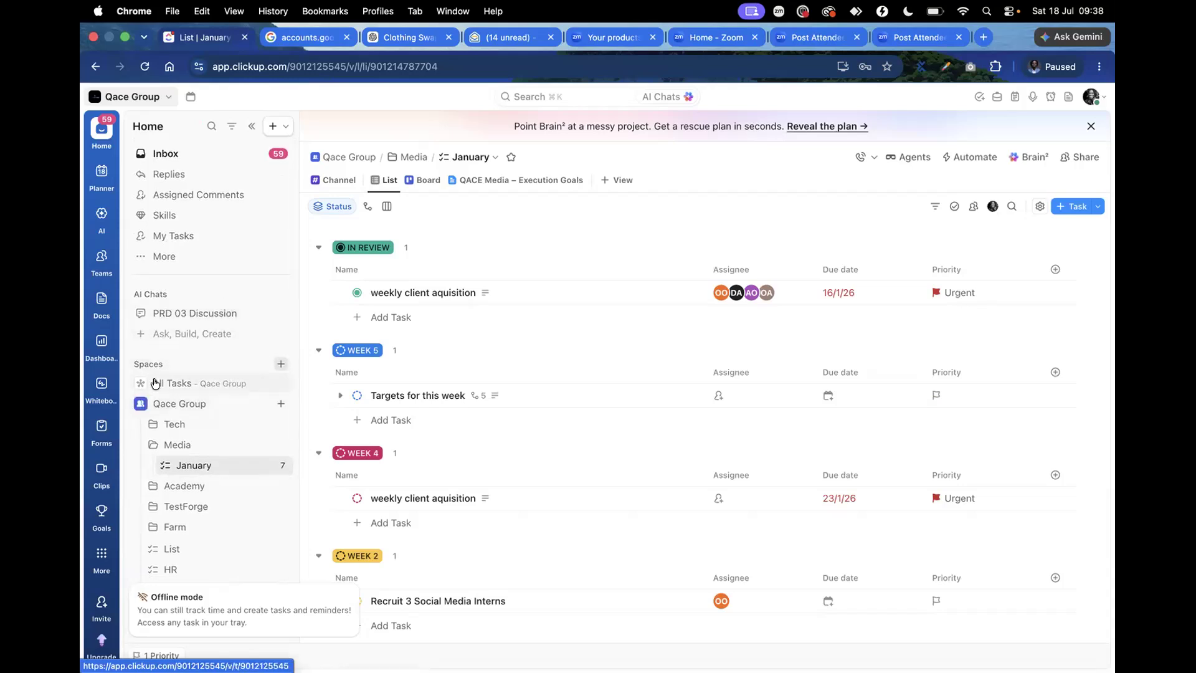
{"action": "left_click", "coordinate": [140, 404]}
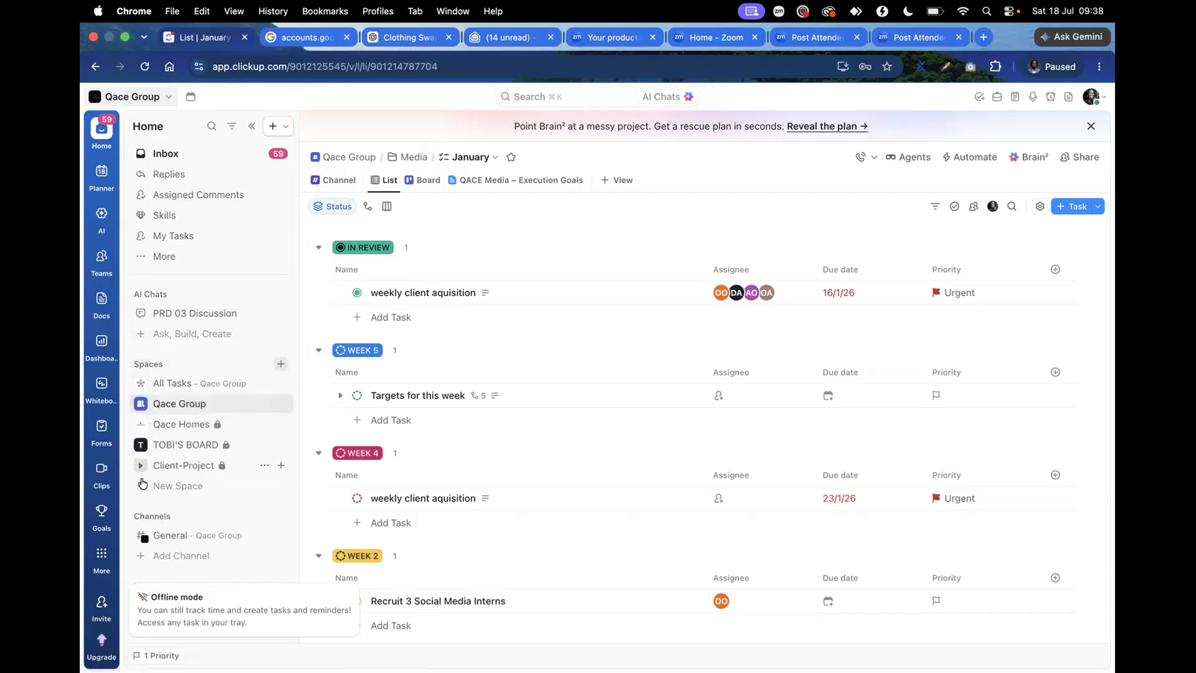
{"action": "left_click", "coordinate": [138, 425]}
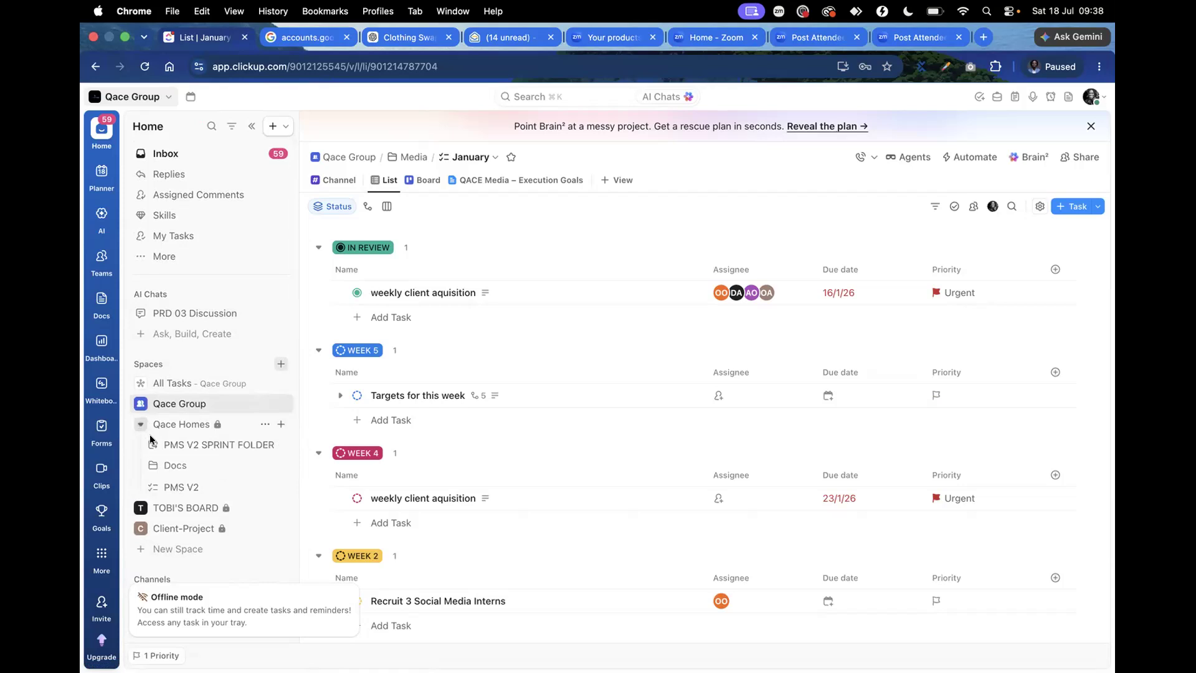
{"action": "left_click", "coordinate": [180, 487]}
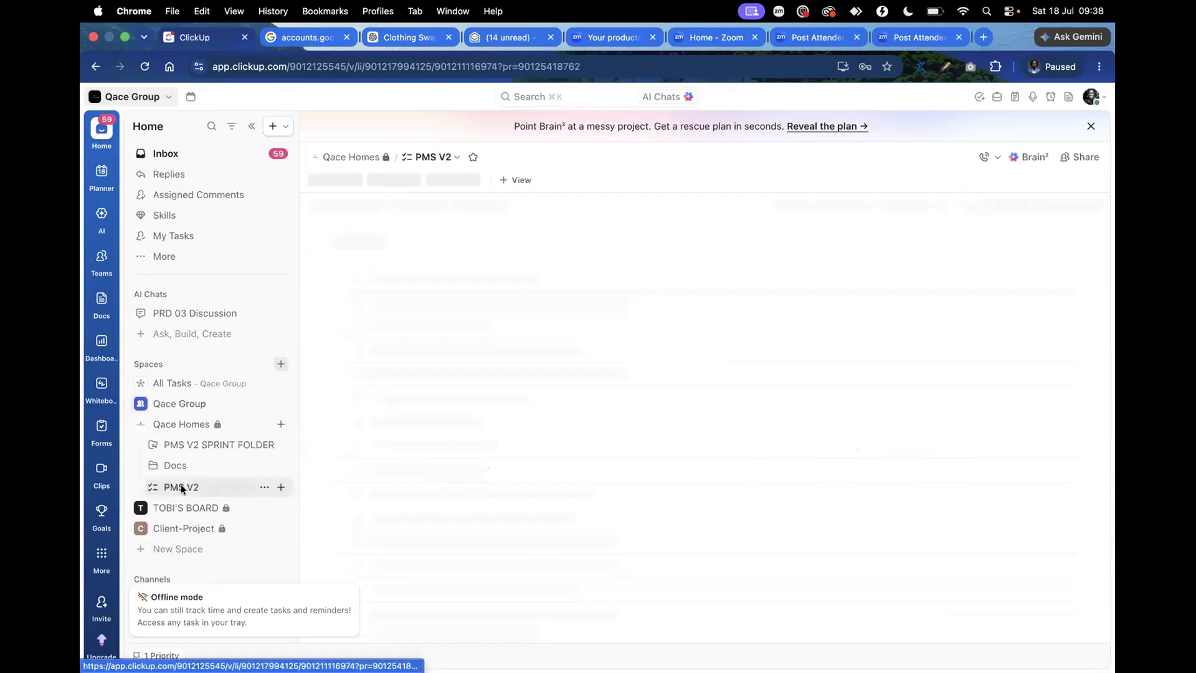
{"action": "key", "text": "ctrl+Left"}
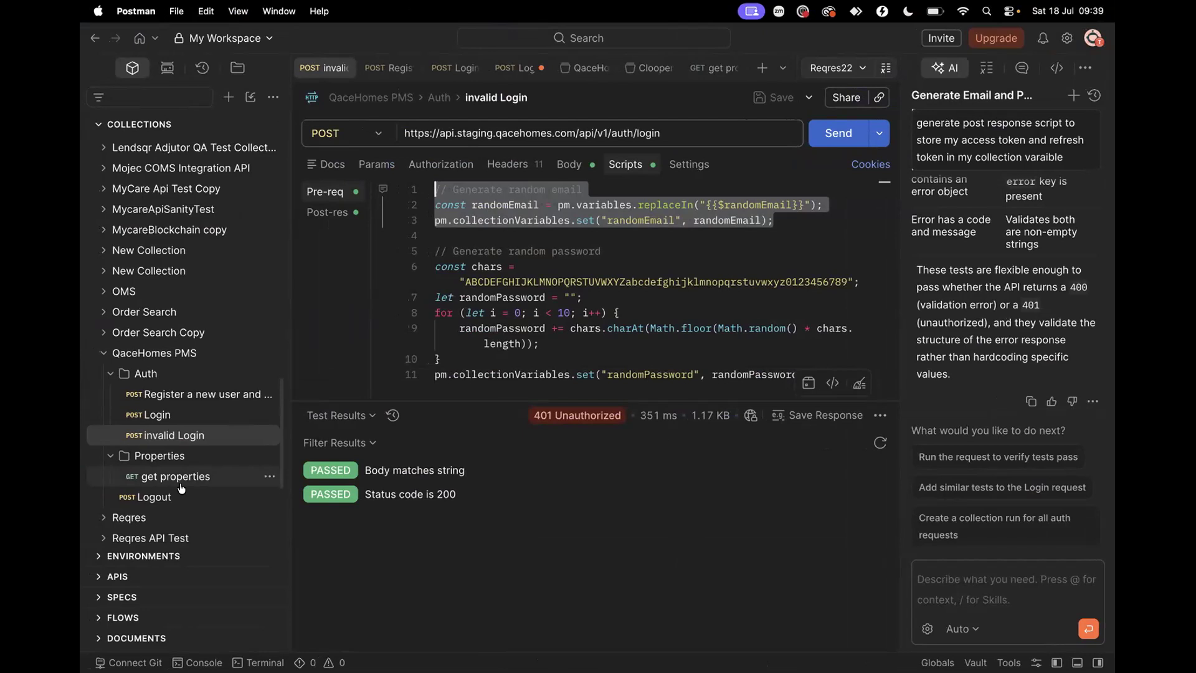
Confirm the QaceHomes PMS collection variables include accessToken and refreshToken, then list the workspace environments
{"action": "left_click", "coordinate": [160, 353]}
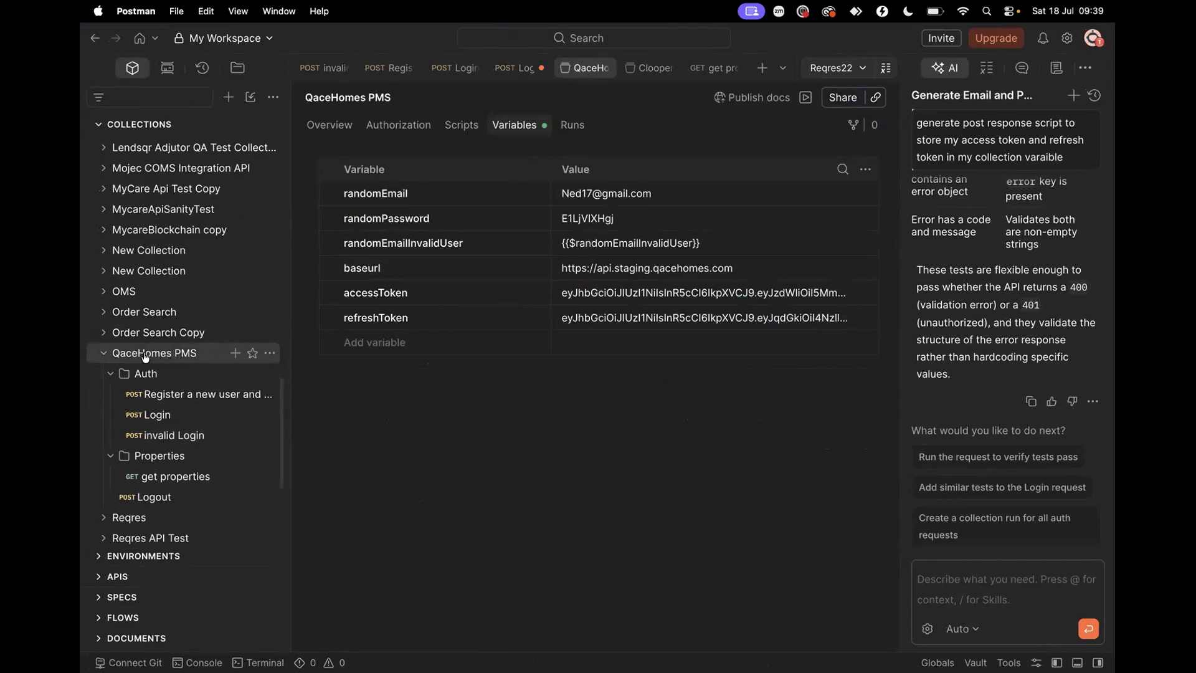
{"action": "left_click", "coordinate": [101, 353]}
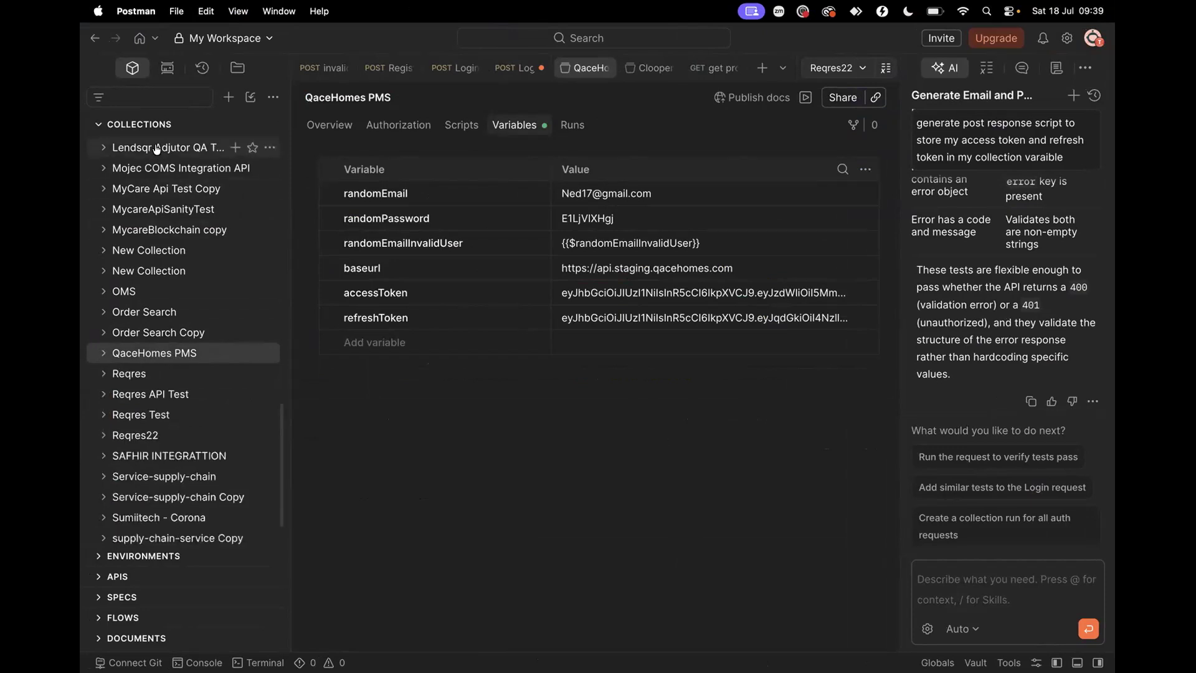
{"action": "left_click", "coordinate": [99, 125]}
{"action": "left_click", "coordinate": [97, 145]}
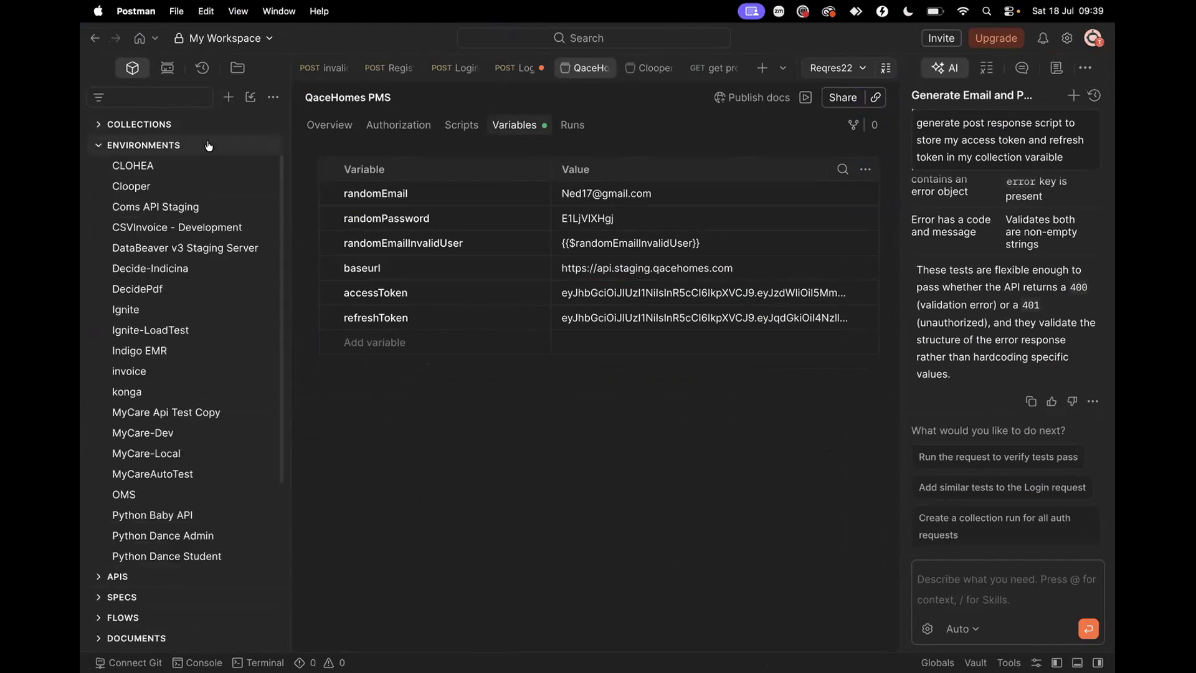
{"action": "left_click", "coordinate": [228, 97]}
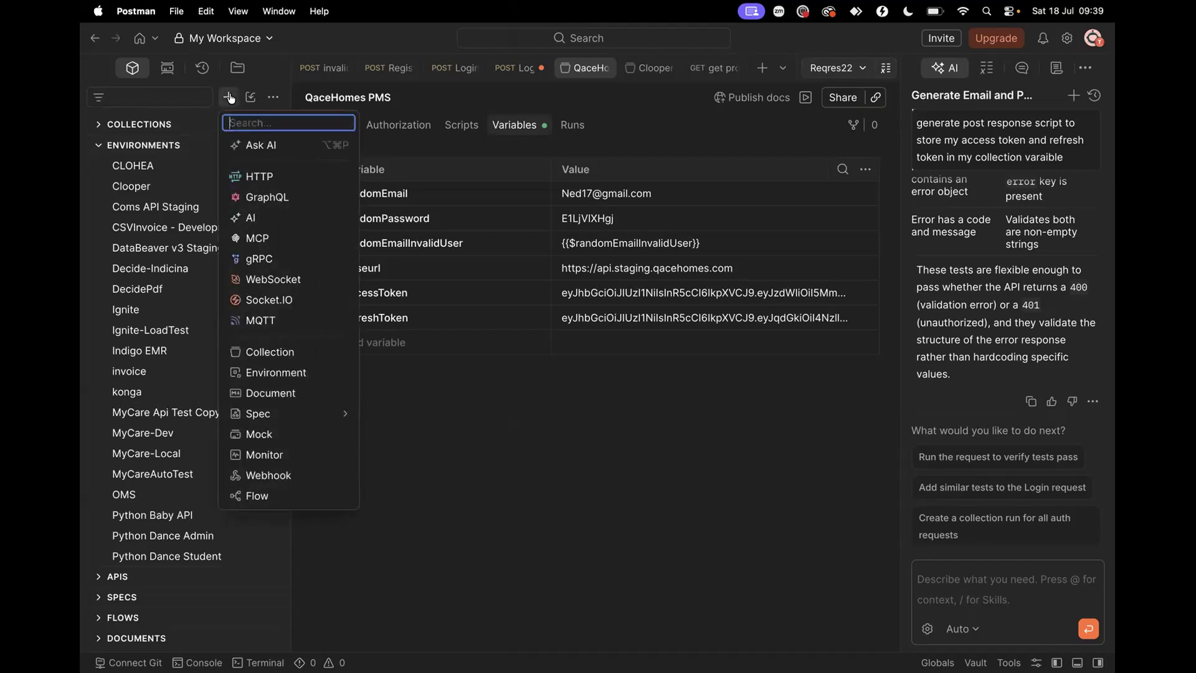
Create a new environment named 'Qacehomes PMS'
{"action": "left_click", "coordinate": [293, 372]}
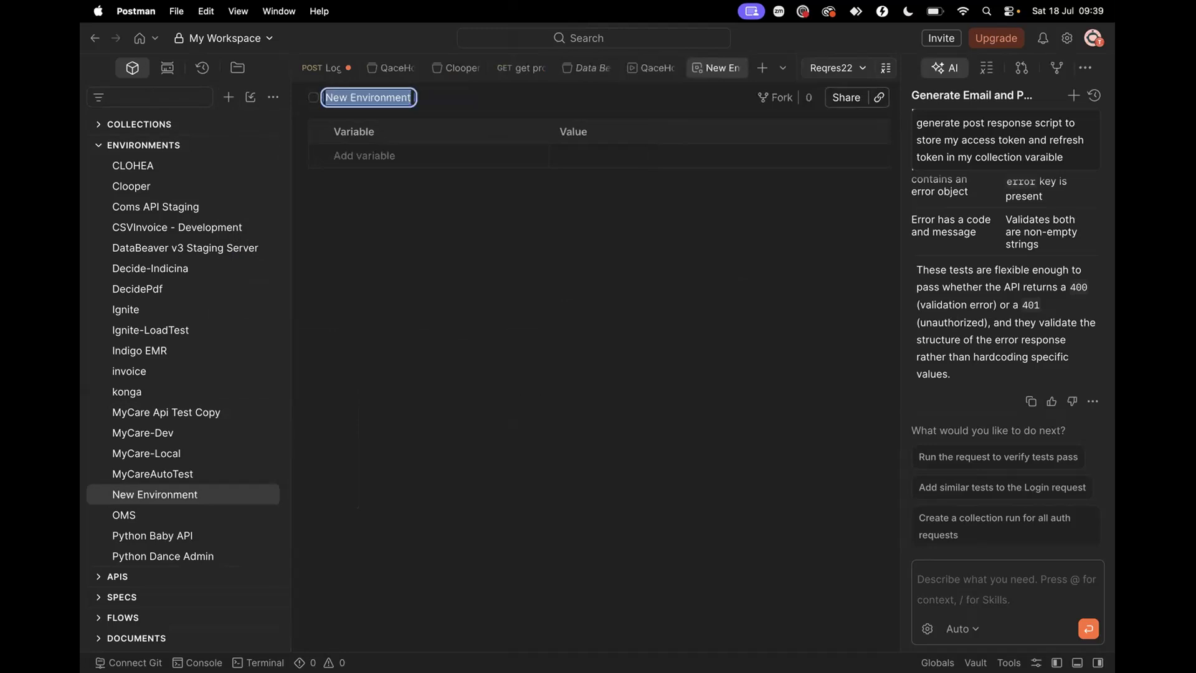
{"action": "type", "text": "Qacehom"}
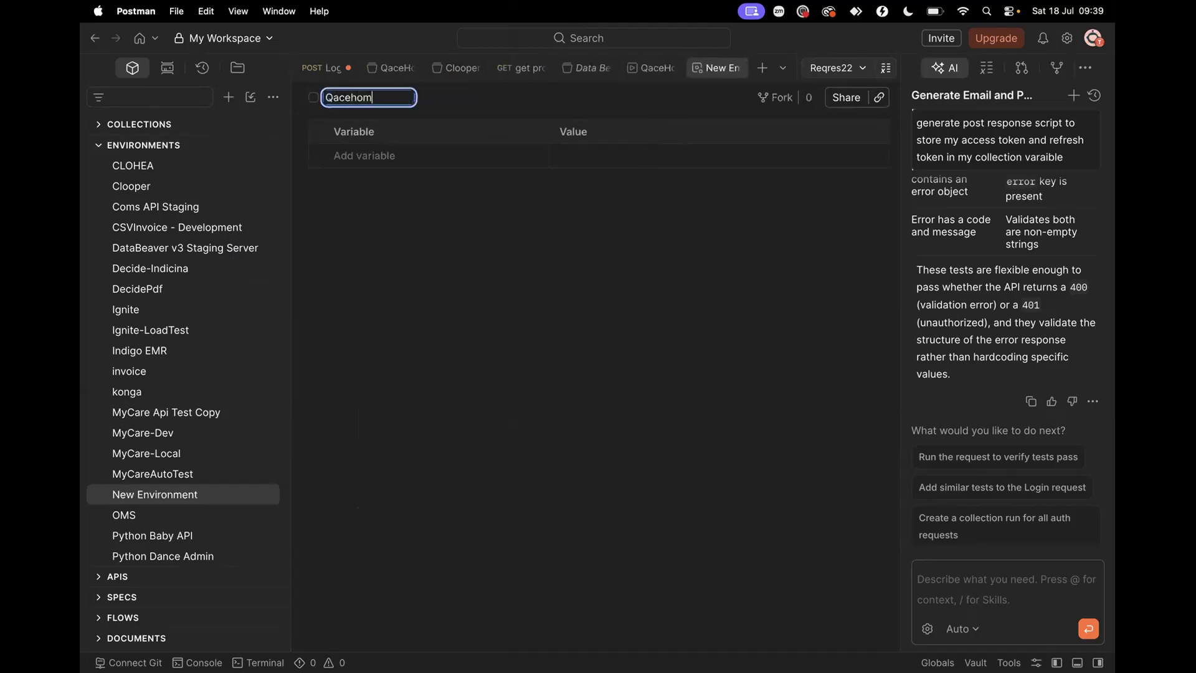
{"action": "type", "text": "es PMS"}
{"action": "key", "text": "Return"}
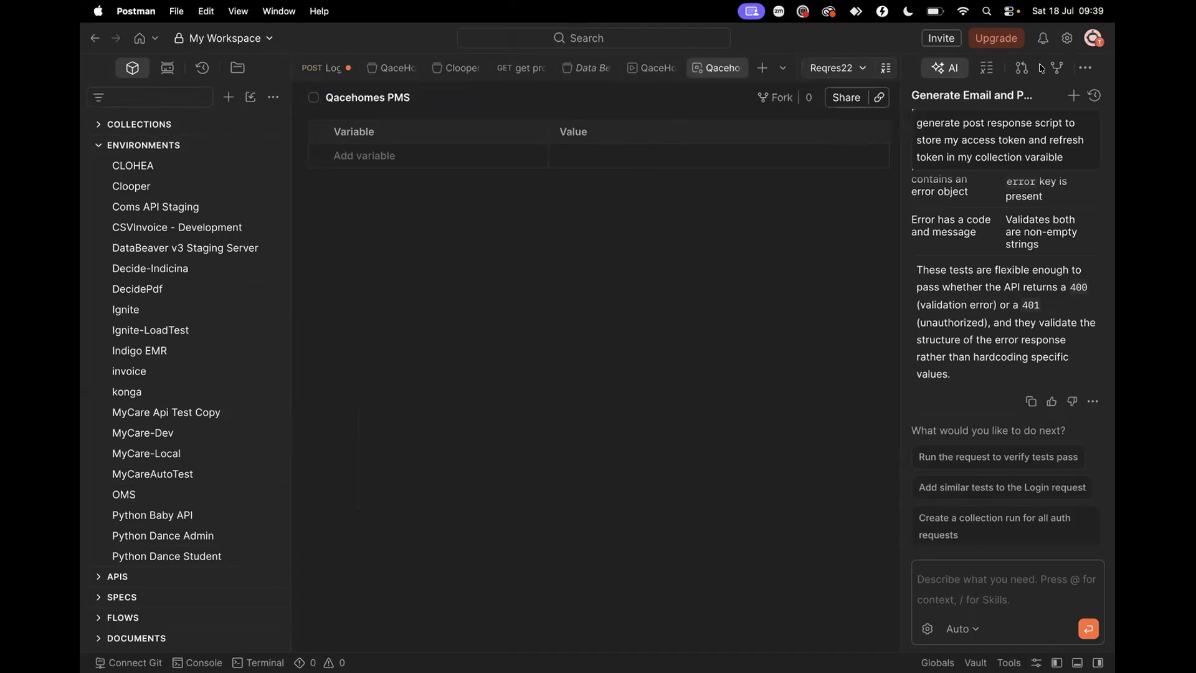
Make Qacehomes PMS the active environment
{"action": "left_click", "coordinate": [847, 67]}
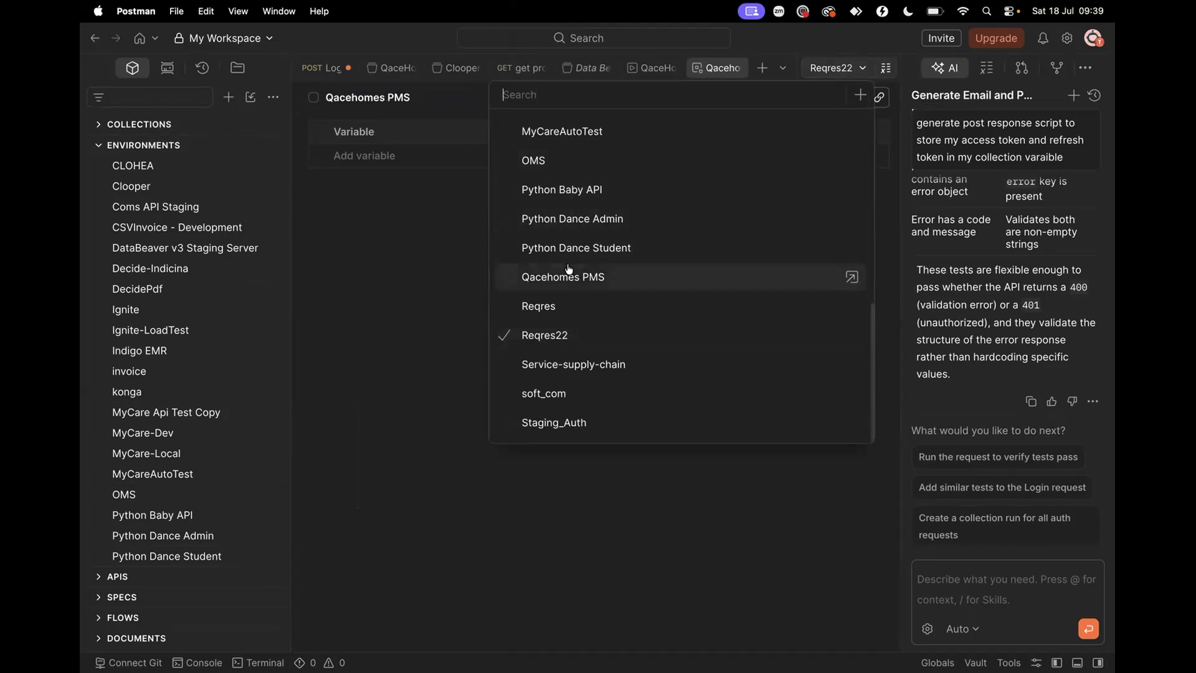
{"action": "scroll", "coordinate": [568, 269], "scroll_direction": "up", "scroll_amount": 3}
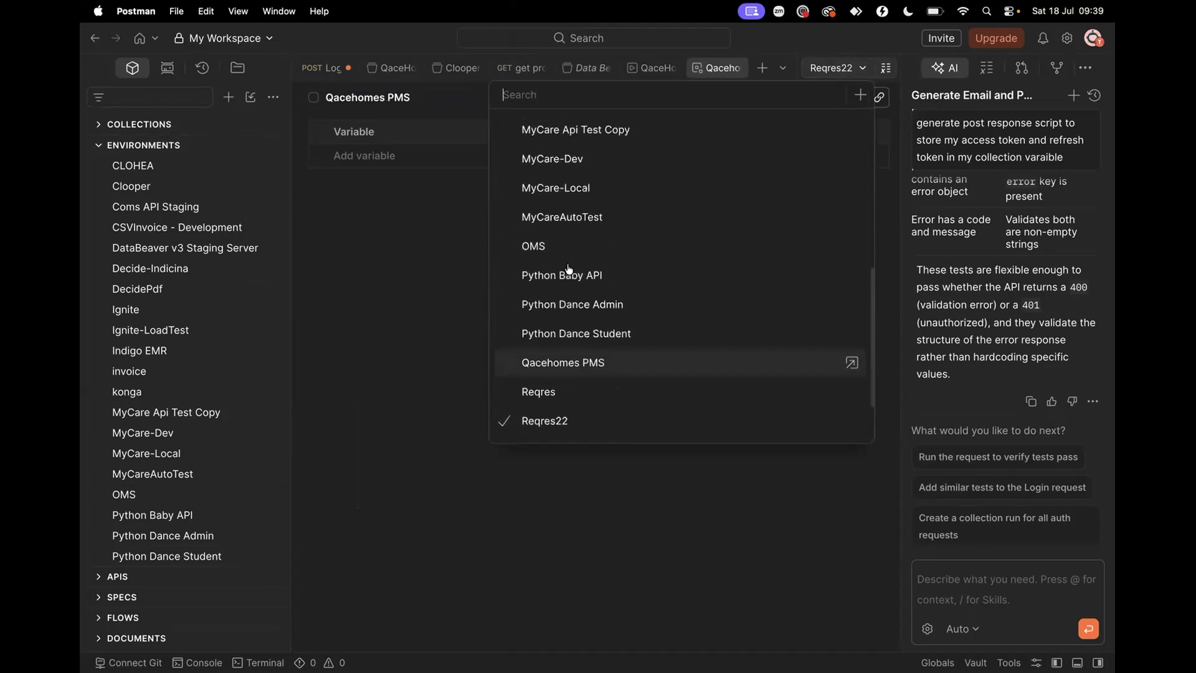
{"action": "left_click", "coordinate": [555, 363]}
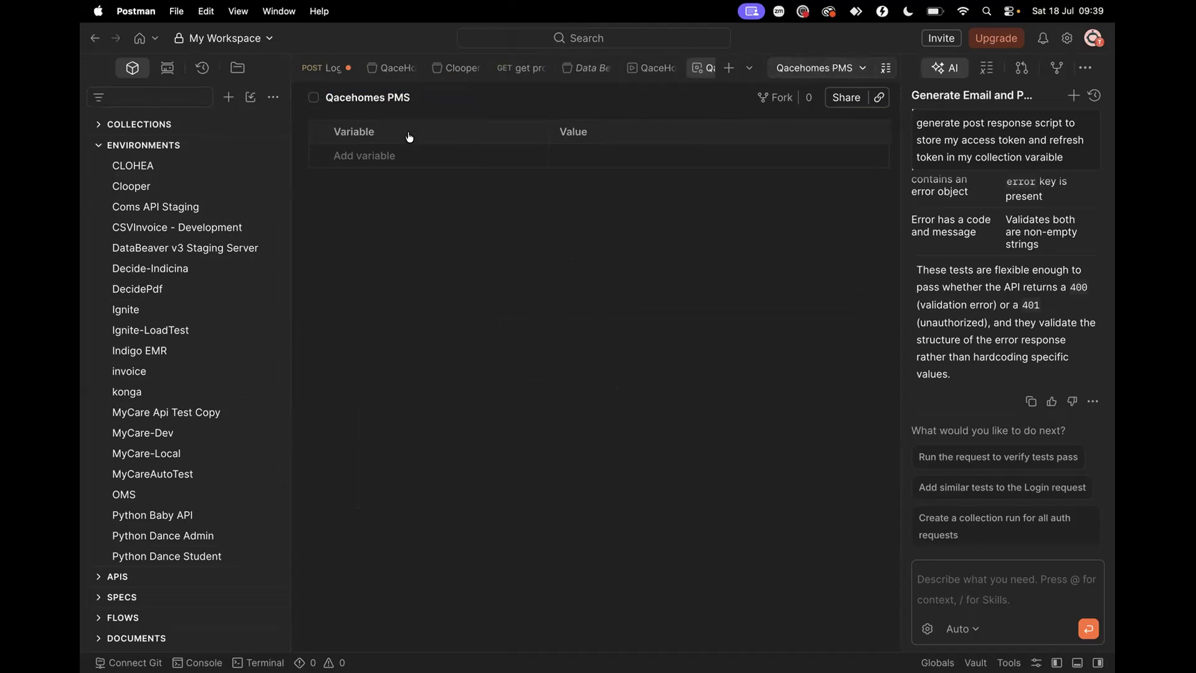
Expand the QaceHomes PMS collection and show its variables
{"action": "left_click", "coordinate": [92, 148]}
{"action": "left_click", "coordinate": [98, 123]}
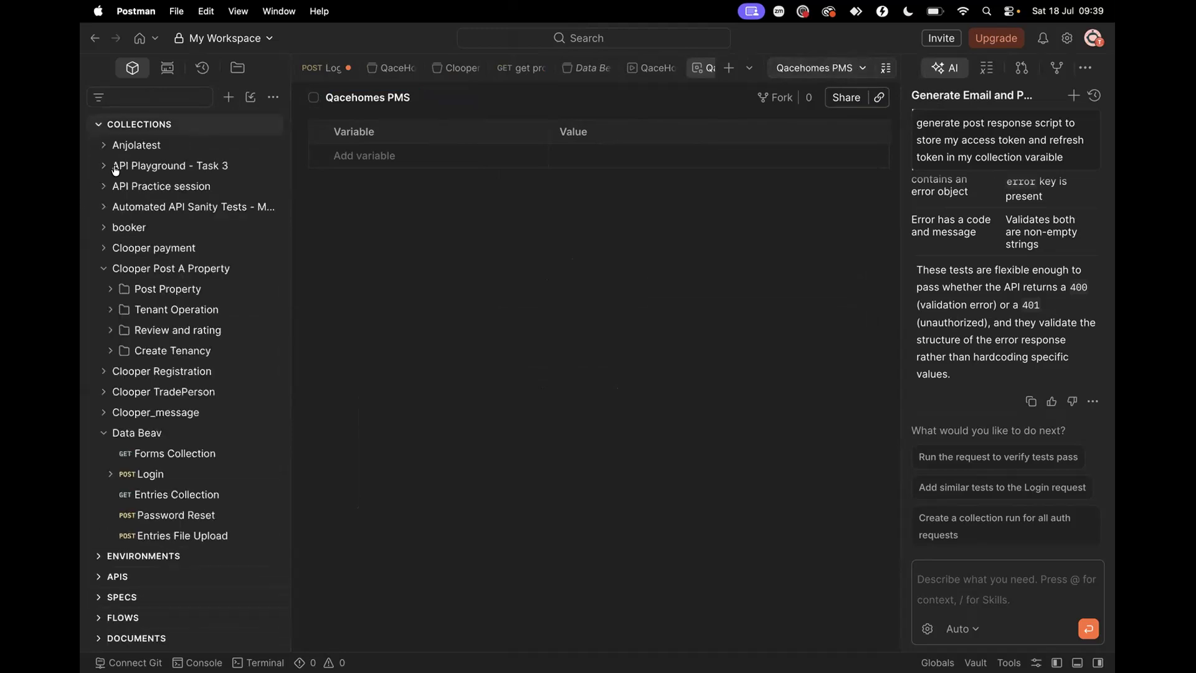
{"action": "scroll", "coordinate": [172, 314], "scroll_direction": "down", "scroll_amount": 15}
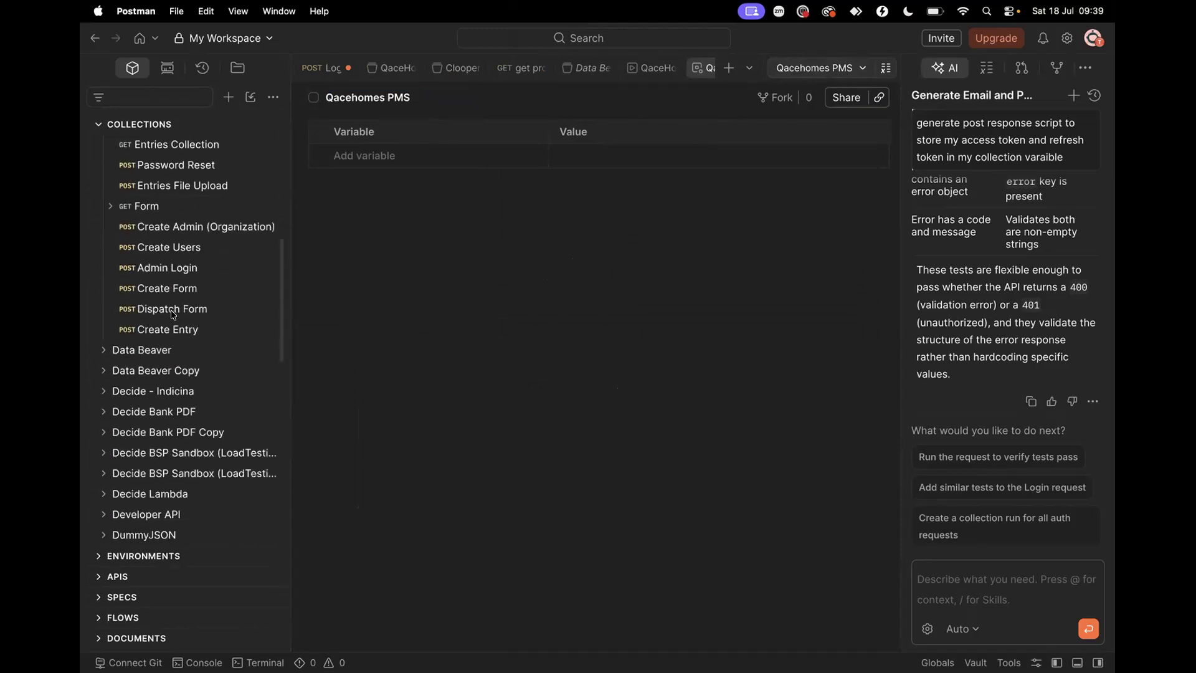
{"action": "scroll", "coordinate": [173, 317], "scroll_direction": "down", "scroll_amount": 5}
{"action": "scroll", "coordinate": [172, 317], "scroll_direction": "up", "scroll_amount": 10}
{"action": "scroll", "coordinate": [173, 317], "scroll_direction": "up", "scroll_amount": 8}
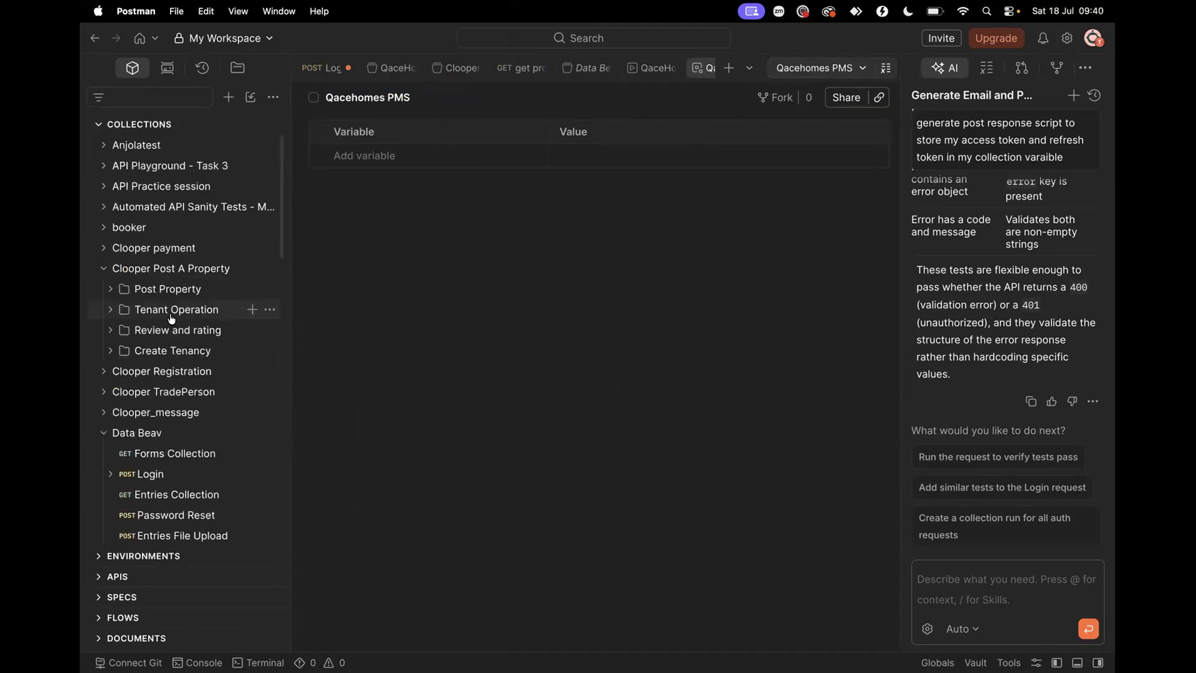
{"action": "scroll", "coordinate": [173, 318], "scroll_direction": "down", "scroll_amount": 12}
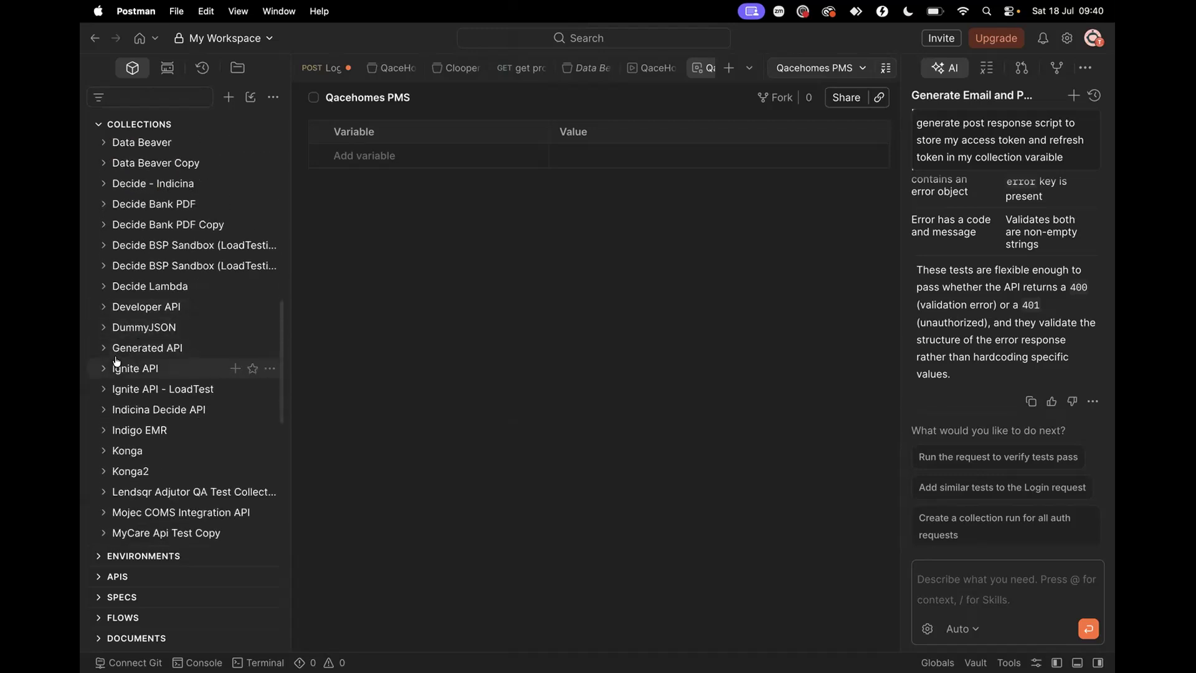
{"action": "scroll", "coordinate": [160, 366], "scroll_direction": "down", "scroll_amount": 5}
{"action": "scroll", "coordinate": [107, 439], "scroll_direction": "down", "scroll_amount": 3}
{"action": "left_click", "coordinate": [105, 404]}
{"action": "left_click", "coordinate": [181, 404]}
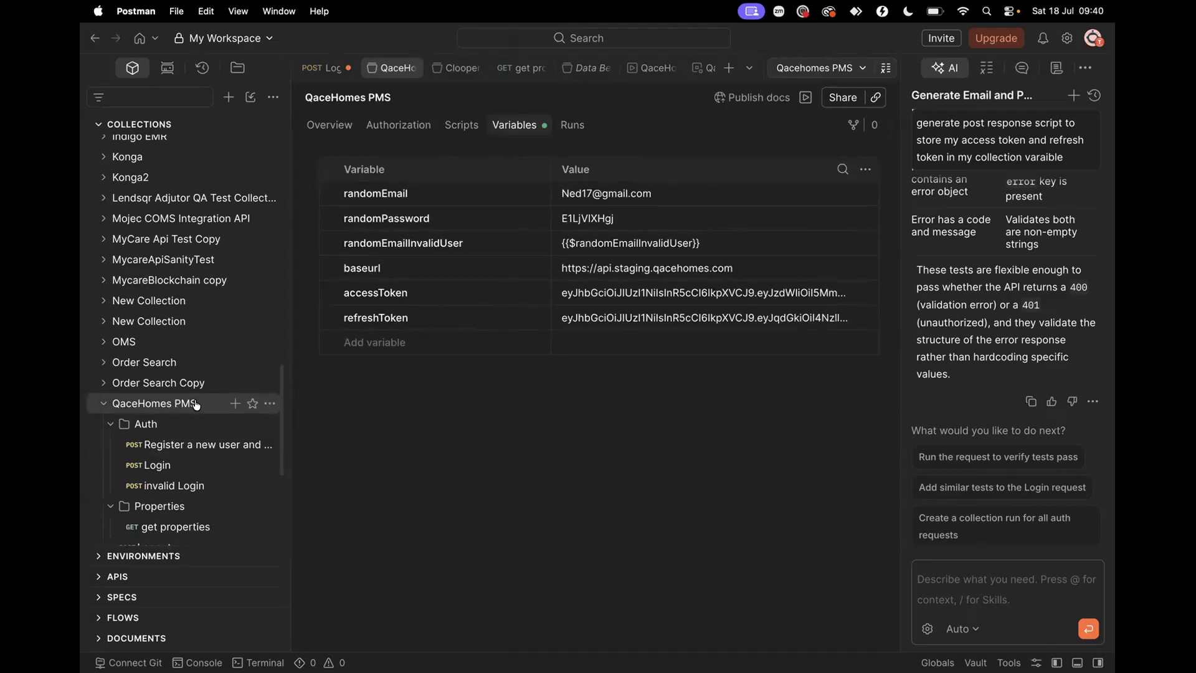
{"action": "scroll", "coordinate": [237, 262], "scroll_direction": "up", "scroll_amount": 10}
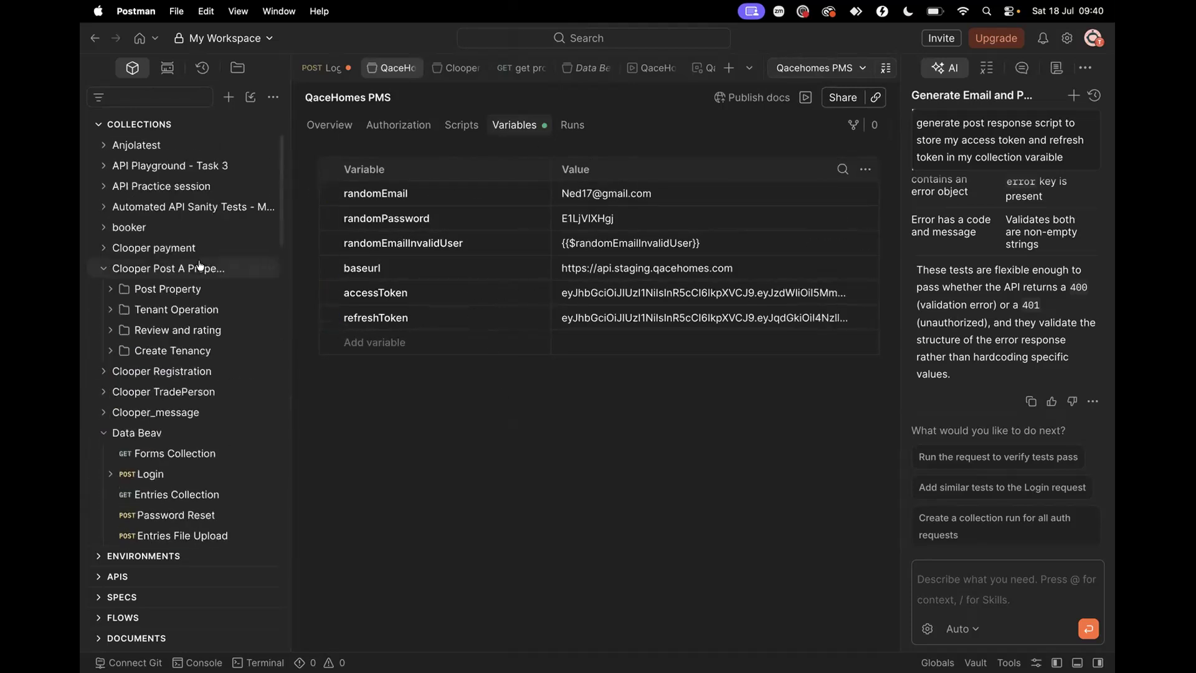
Switch the active environment back to Reqres
{"action": "left_click", "coordinate": [100, 124]}
{"action": "left_click", "coordinate": [96, 145]}
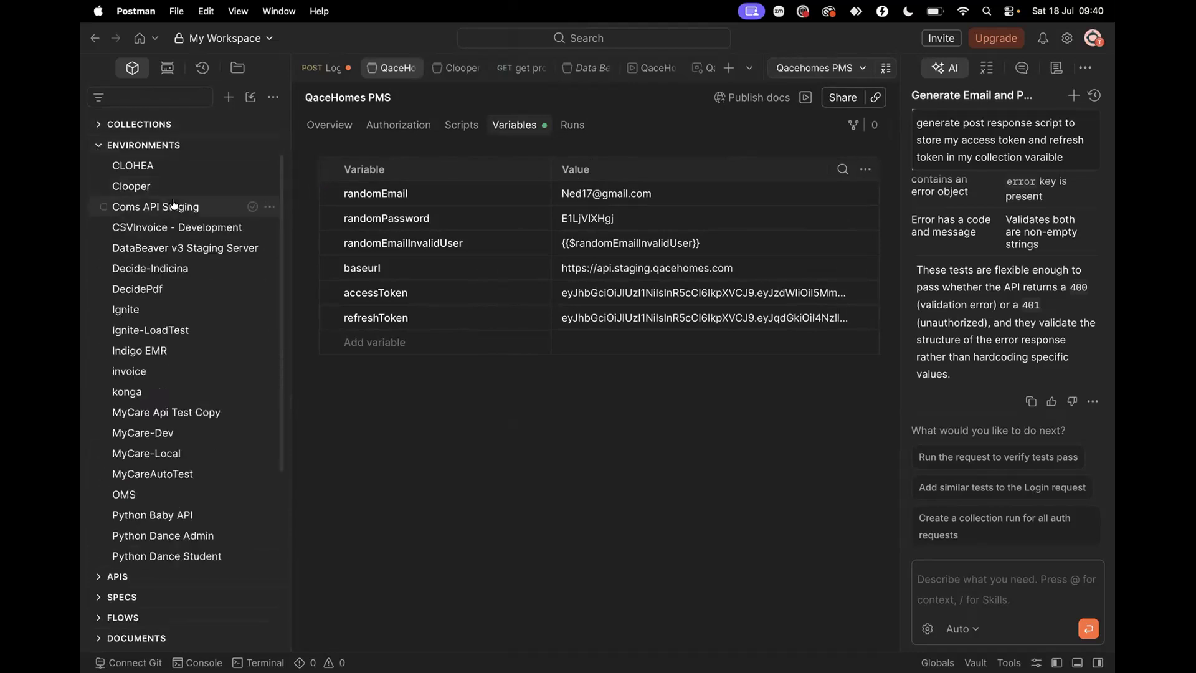
{"action": "left_click", "coordinate": [835, 68]}
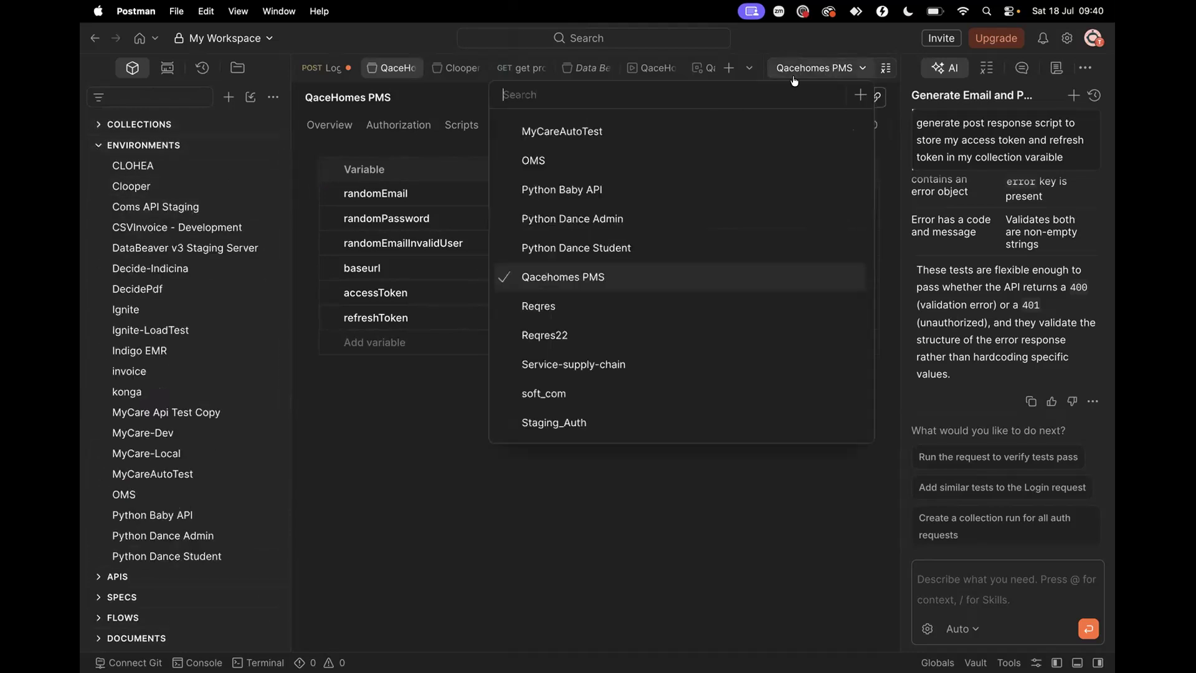
{"action": "left_click", "coordinate": [560, 309]}
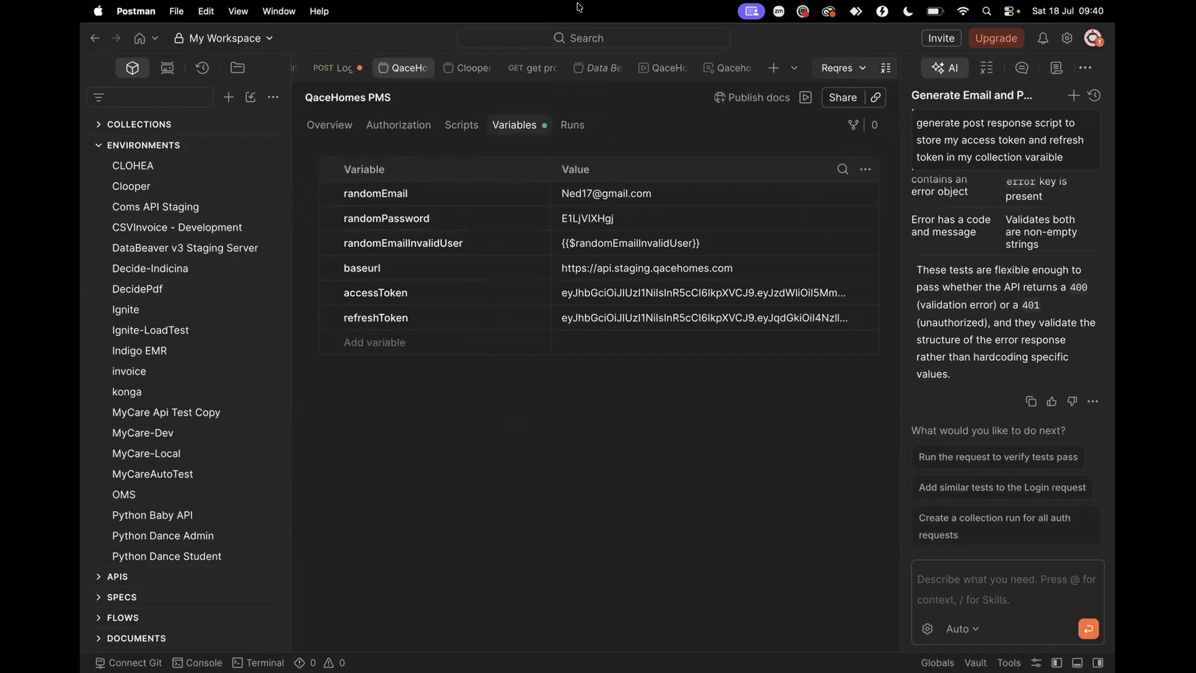
Open the QaceHomes PMS Auth > Login request
{"action": "scroll", "coordinate": [168, 416], "scroll_direction": "down", "scroll_amount": 4}
{"action": "scroll", "coordinate": [165, 413], "scroll_direction": "up", "scroll_amount": 4}
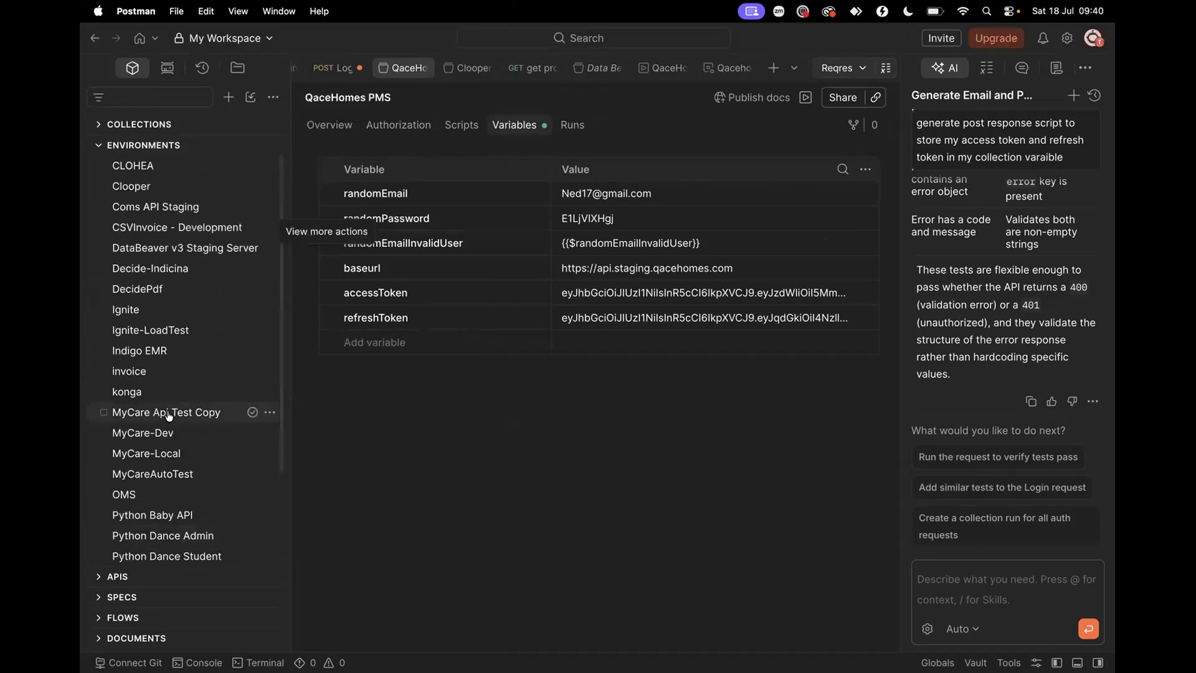
{"action": "left_click", "coordinate": [100, 147]}
{"action": "left_click", "coordinate": [99, 124]}
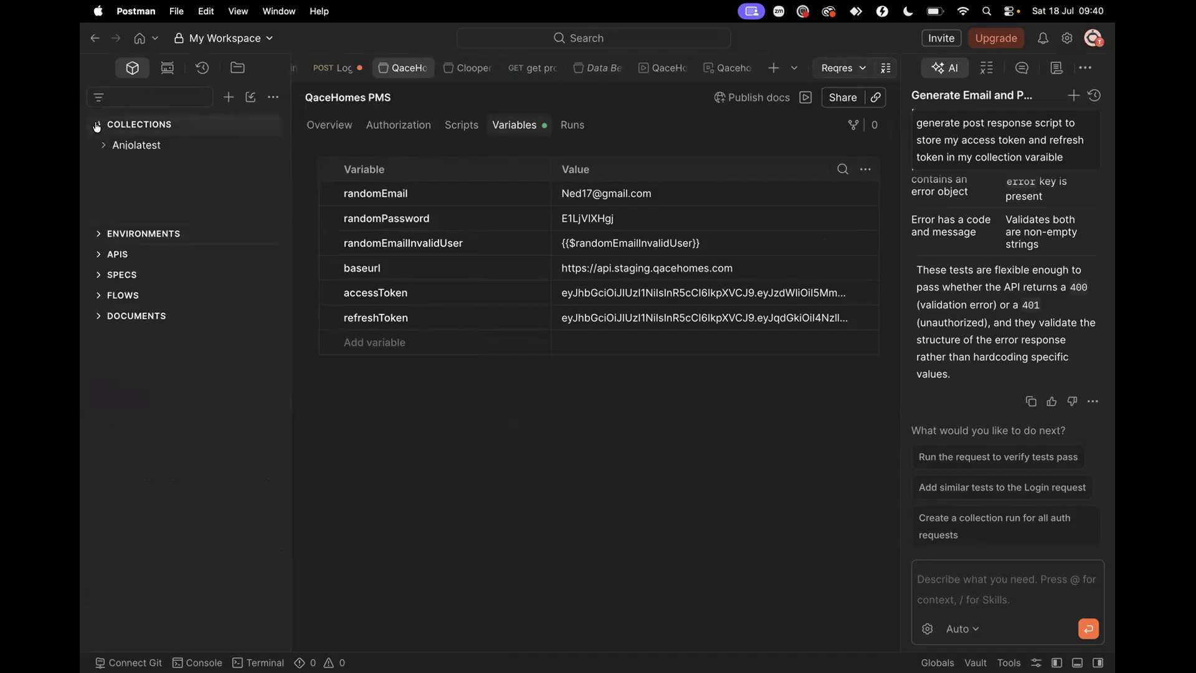
{"action": "scroll", "coordinate": [173, 454], "scroll_direction": "down", "scroll_amount": 10}
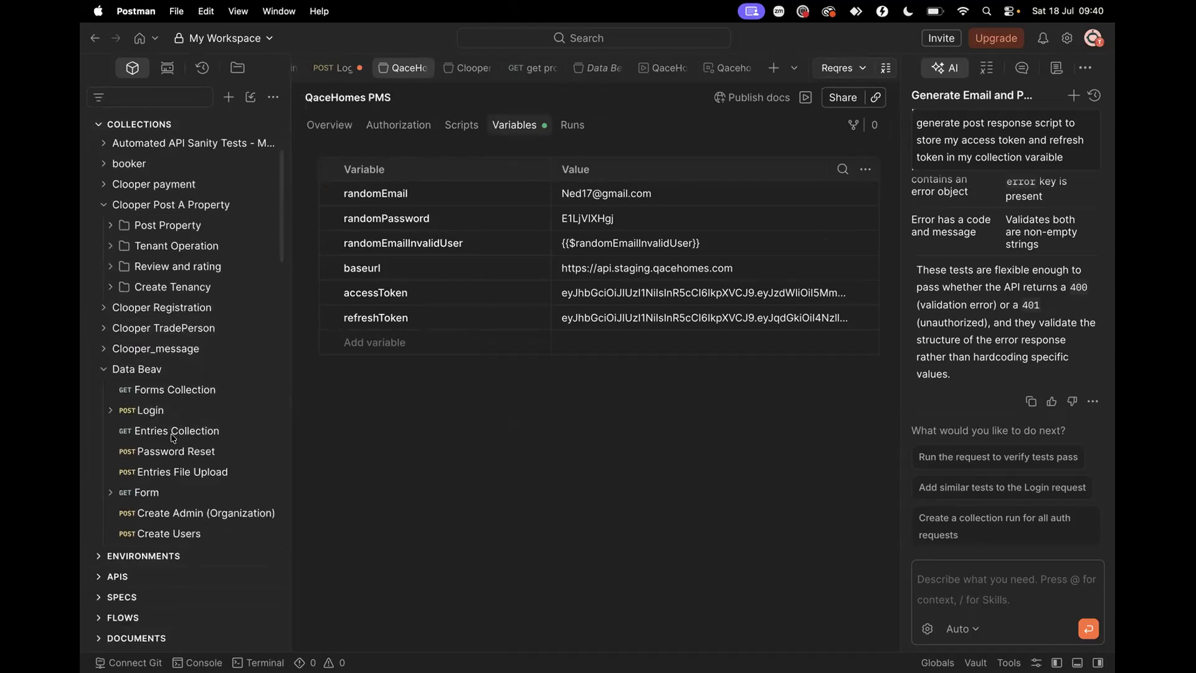
{"action": "scroll", "coordinate": [173, 438], "scroll_direction": "down", "scroll_amount": 15}
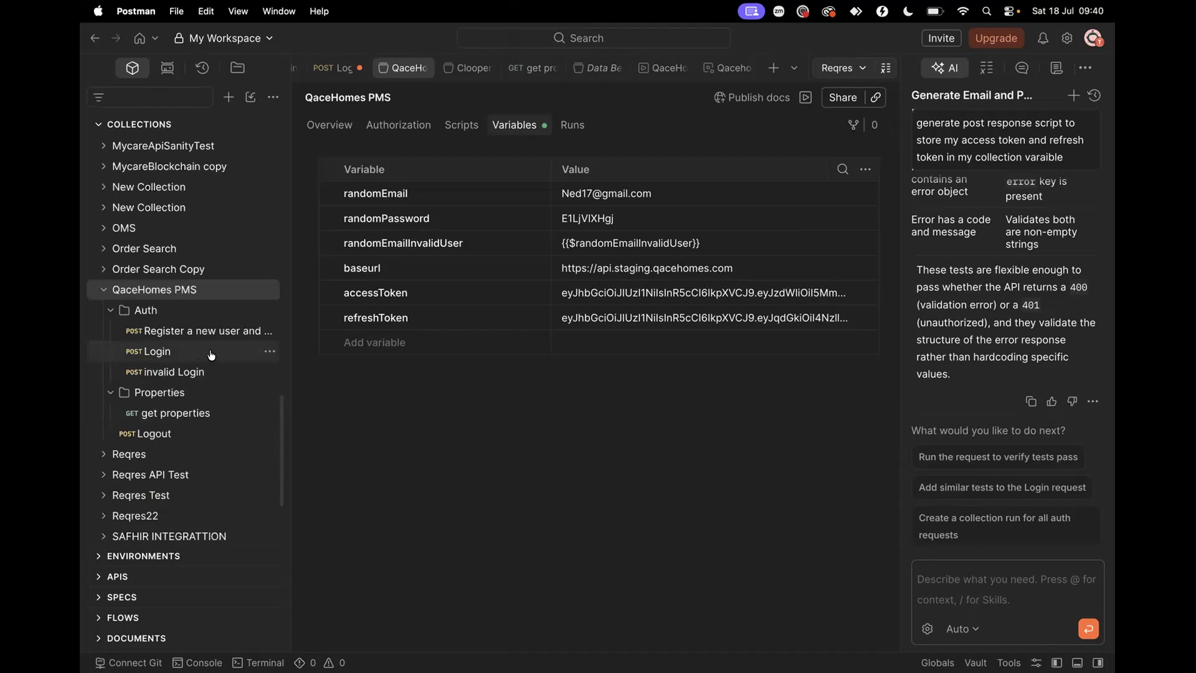
{"action": "left_click", "coordinate": [211, 353]}
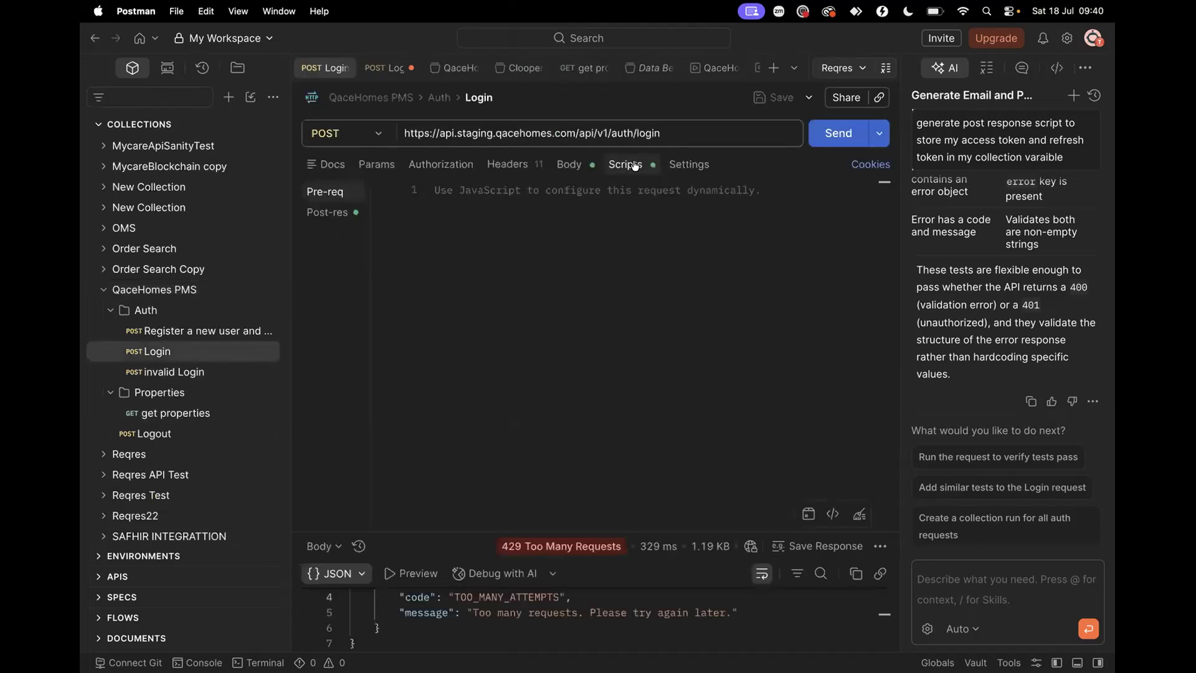
In the Login post-response script, draft an AI prompt about storing access and refresh tokens in environment variables
{"action": "left_click", "coordinate": [330, 213]}
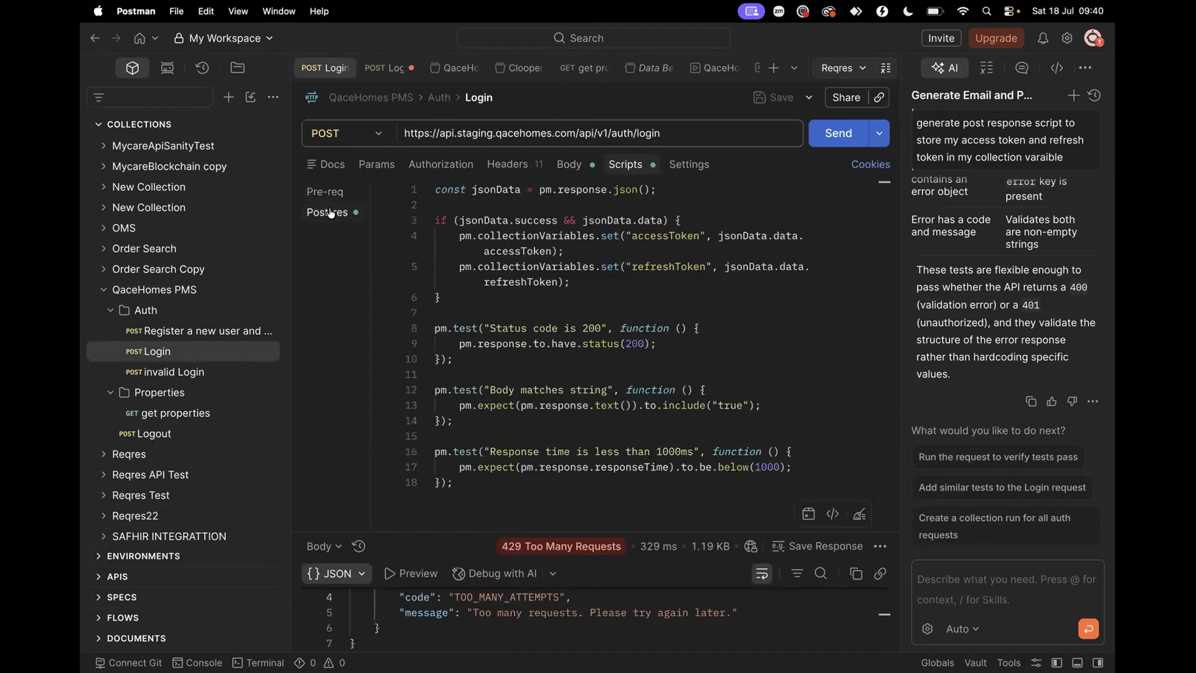
{"action": "left_click", "coordinate": [948, 572]}
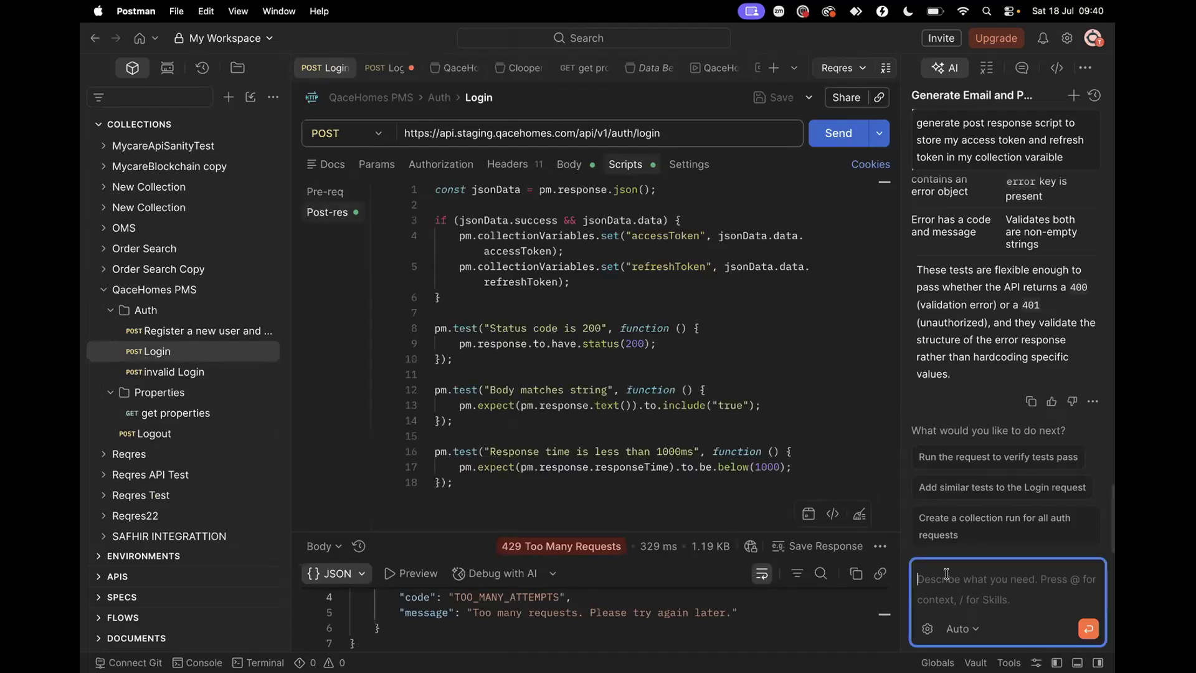
{"action": "type", "text": "cre"}
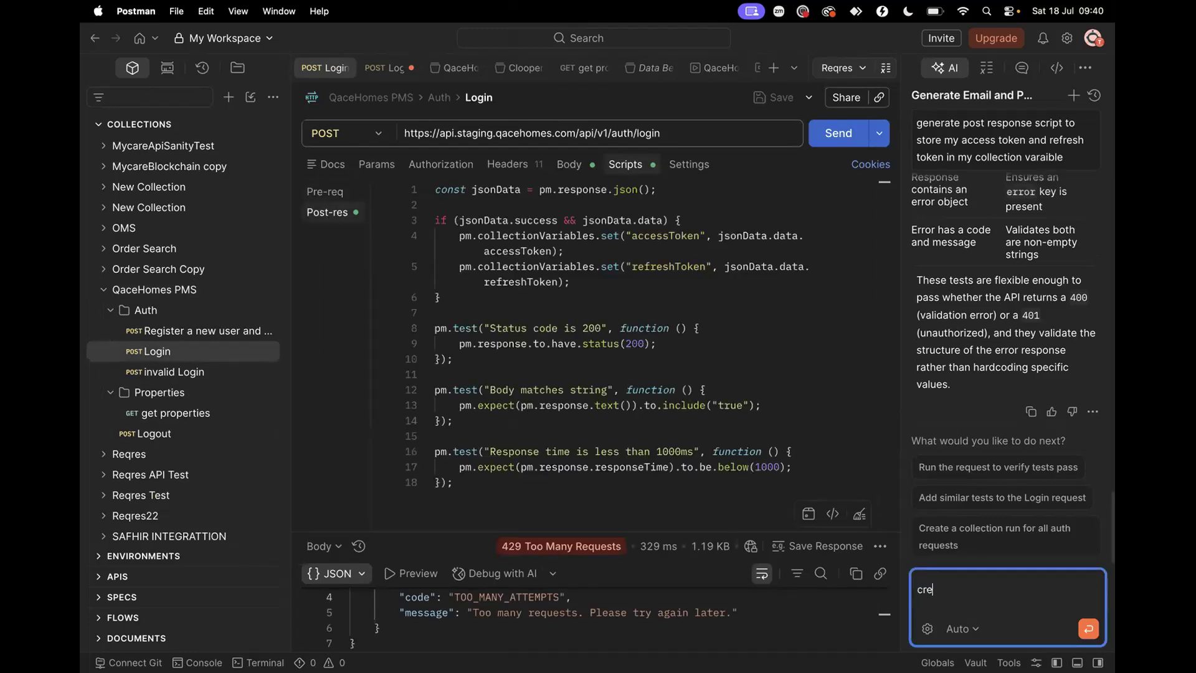
{"action": "type", "text": "te"}
{"action": "key", "text": "BackSpace"}
{"action": "key", "text": "BackSpace"}
{"action": "key", "text": "BackSpace"}
{"action": "key", "text": "BackSpace"}
{"action": "key", "text": "BackSpace"}
{"action": "type", "text": "st"}
{"action": "key", "text": "BackSpace"}
{"action": "key", "text": "BackSpace"}
{"action": "key", "text": "BackSpace"}
{"action": "key", "text": "BackSpace"}
{"action": "type", "text": "my access and refresh token i"}
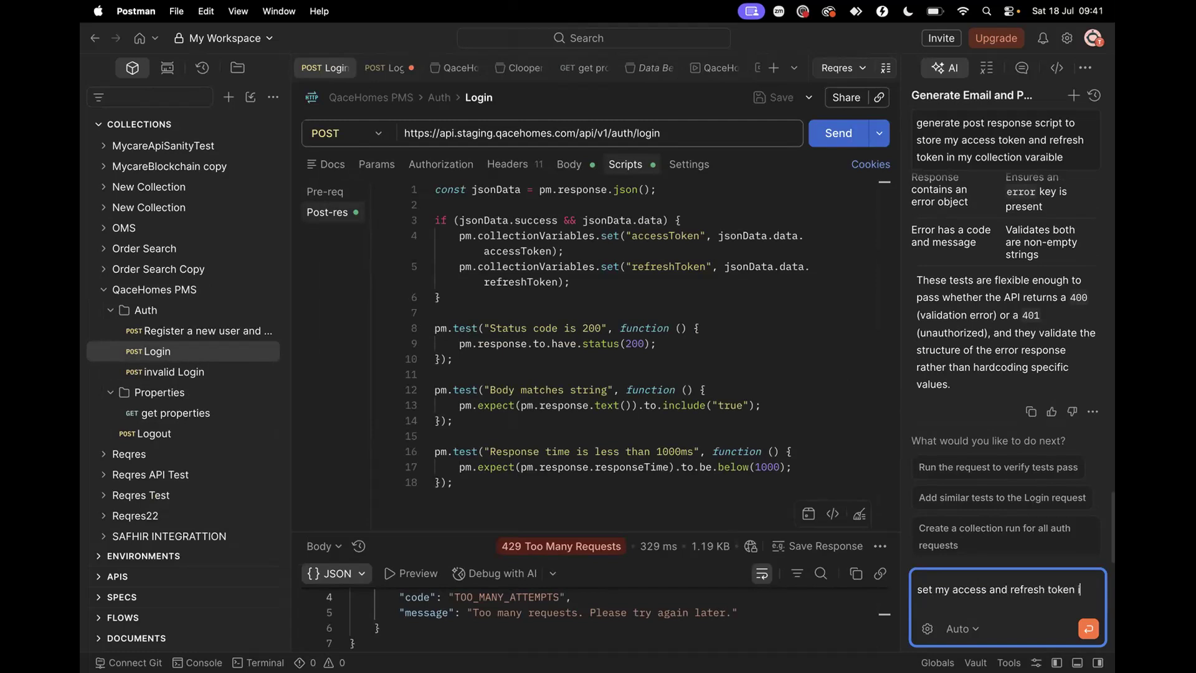
{"action": "type", "text": "nside my envrionment variable"}
Prefix the prompt with 'create a script to', send it, and make Qacehomes PMS active
{"action": "left_click", "coordinate": [917, 580]}
{"action": "type", "text": "creat"}
{"action": "key", "text": "BackSpace"}
{"action": "type", "text": "ate a scr"}
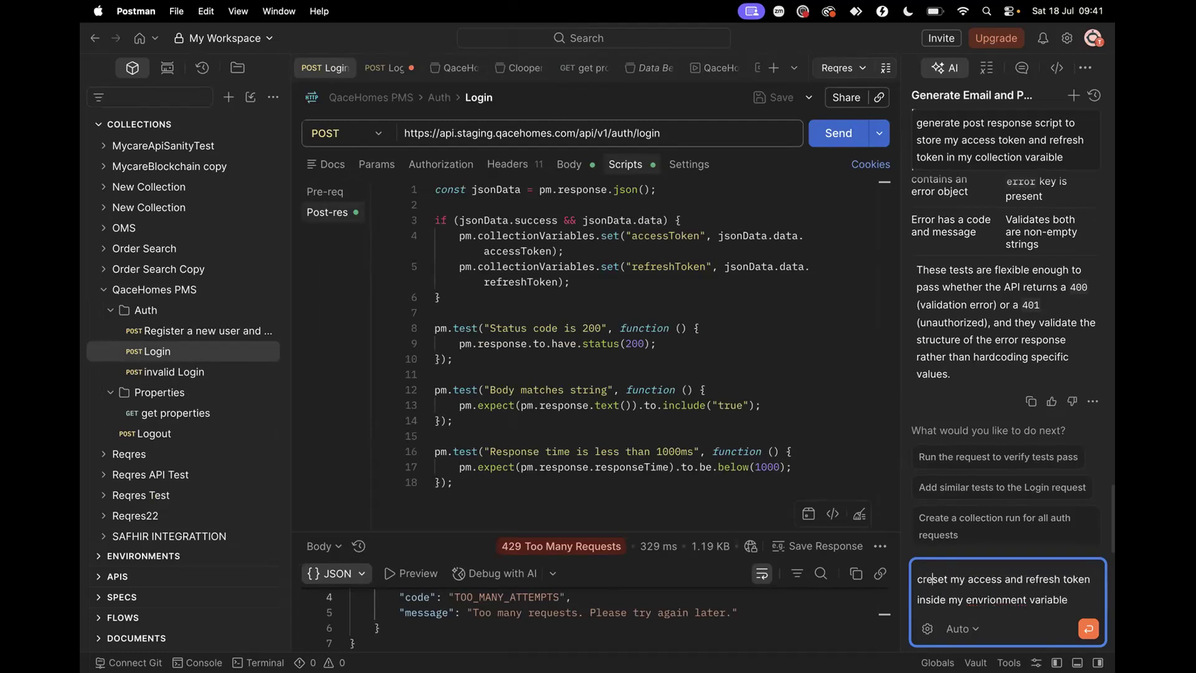
{"action": "type", "text": "ipt tio"}
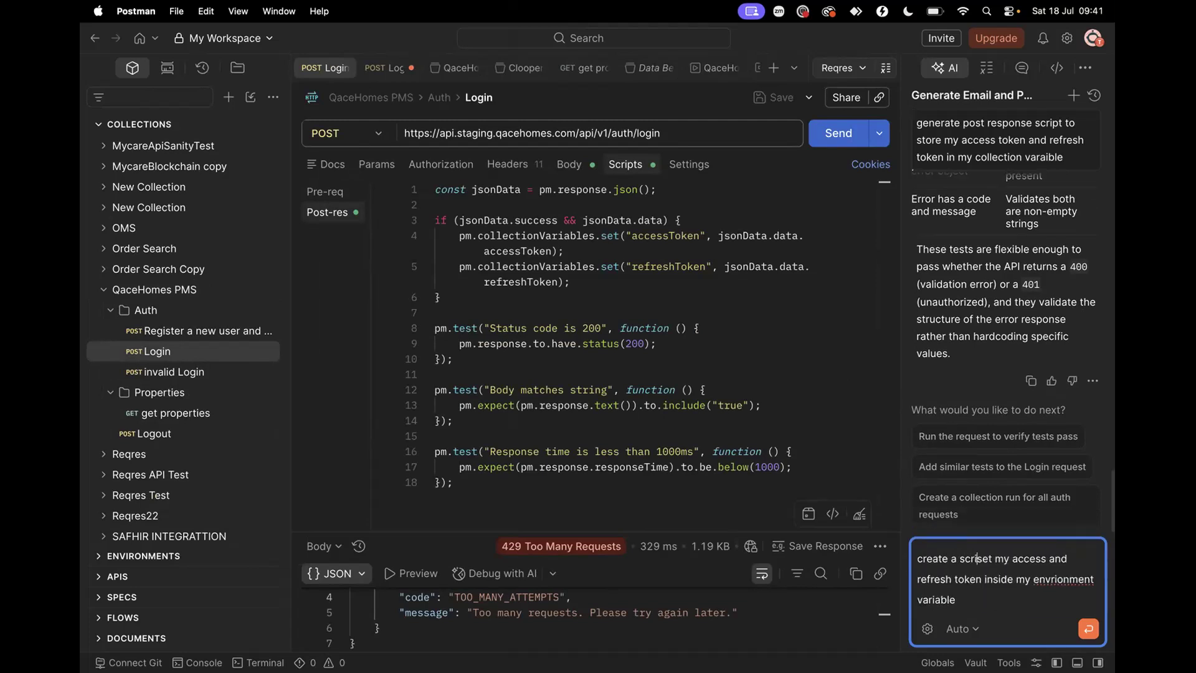
{"action": "key", "text": "BackSpace"}
{"action": "key", "text": "BackSpace"}
{"action": "type", "text": "o"}
{"action": "key", "text": "Return"}
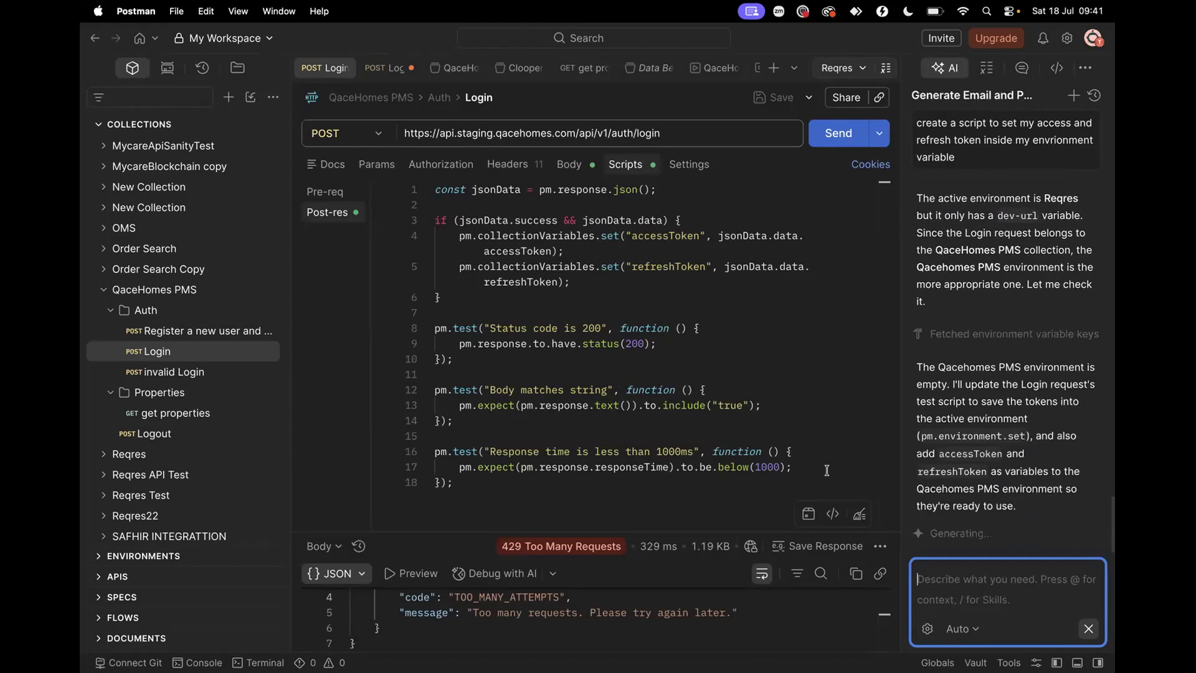
{"action": "left_click", "coordinate": [839, 70]}
{"action": "left_click", "coordinate": [643, 278]}
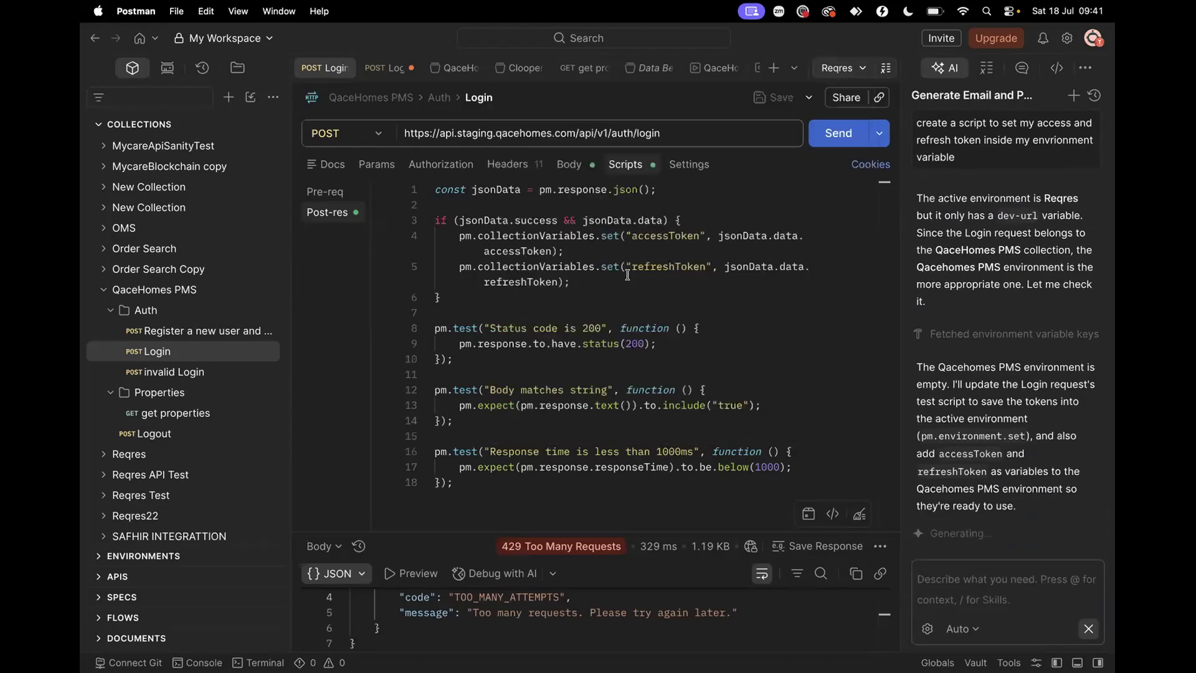
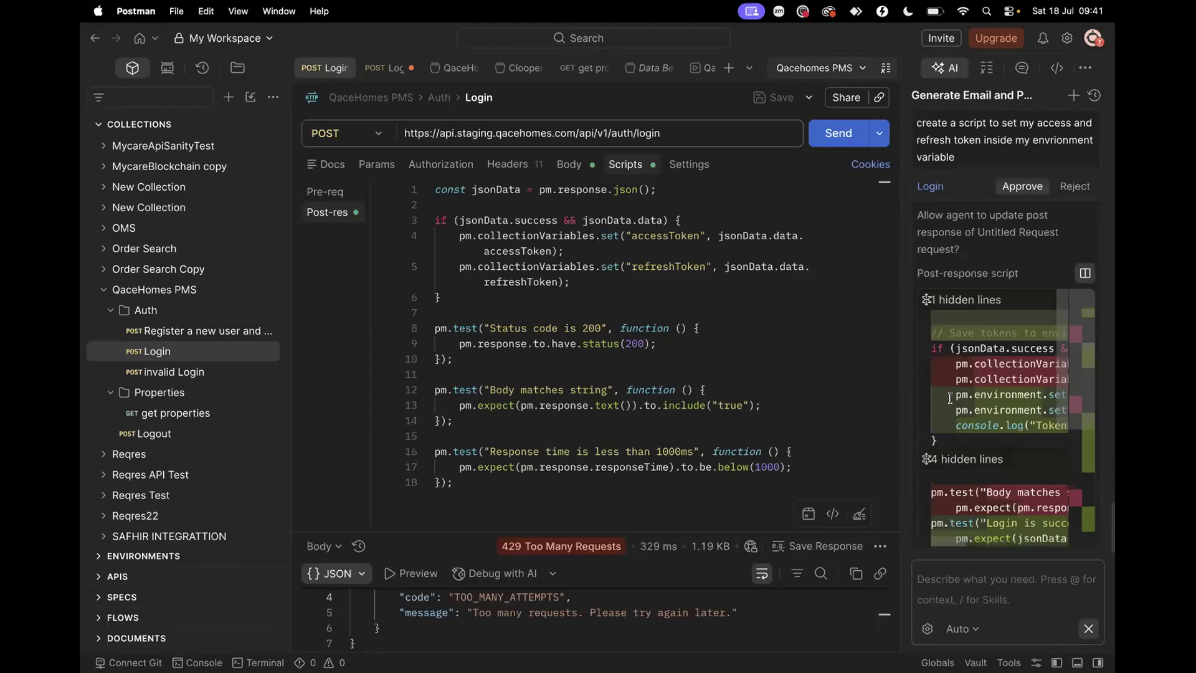
Approve the AI's post-response script edit and add accessToken and refreshToken to Qacehomes PMS
{"action": "scroll", "coordinate": [947, 350], "scroll_direction": "up", "scroll_amount": 1}
{"action": "scroll", "coordinate": [947, 349], "scroll_direction": "down", "scroll_amount": 2}
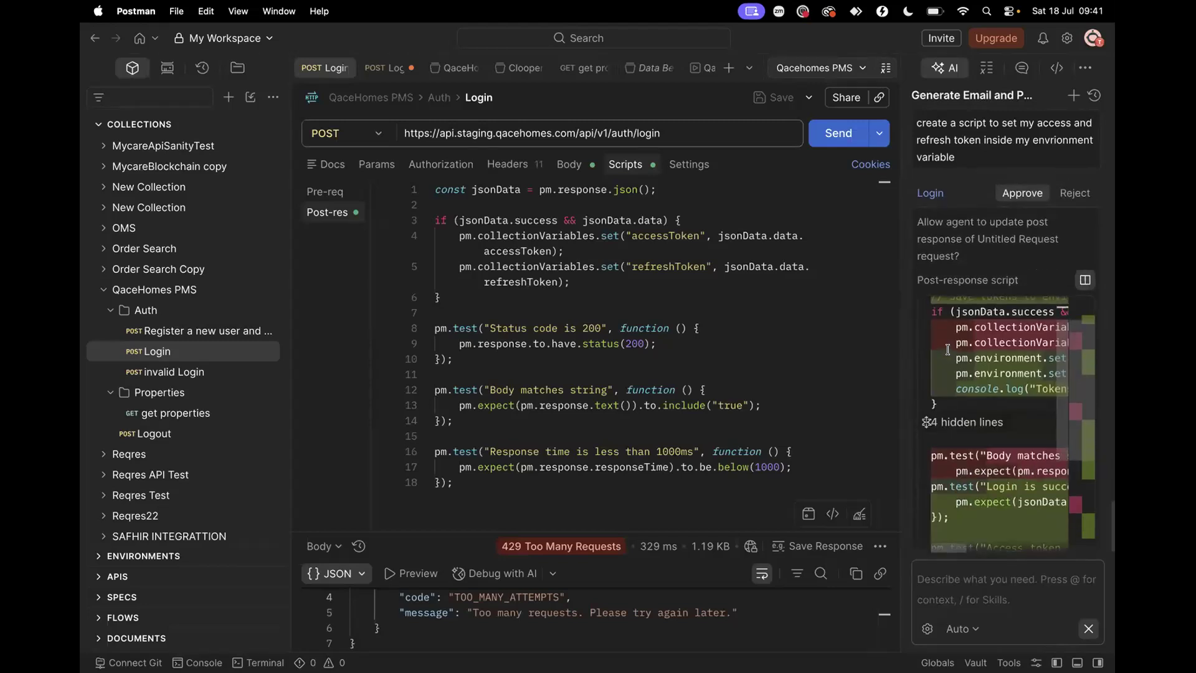
{"action": "left_click", "coordinate": [1019, 194]}
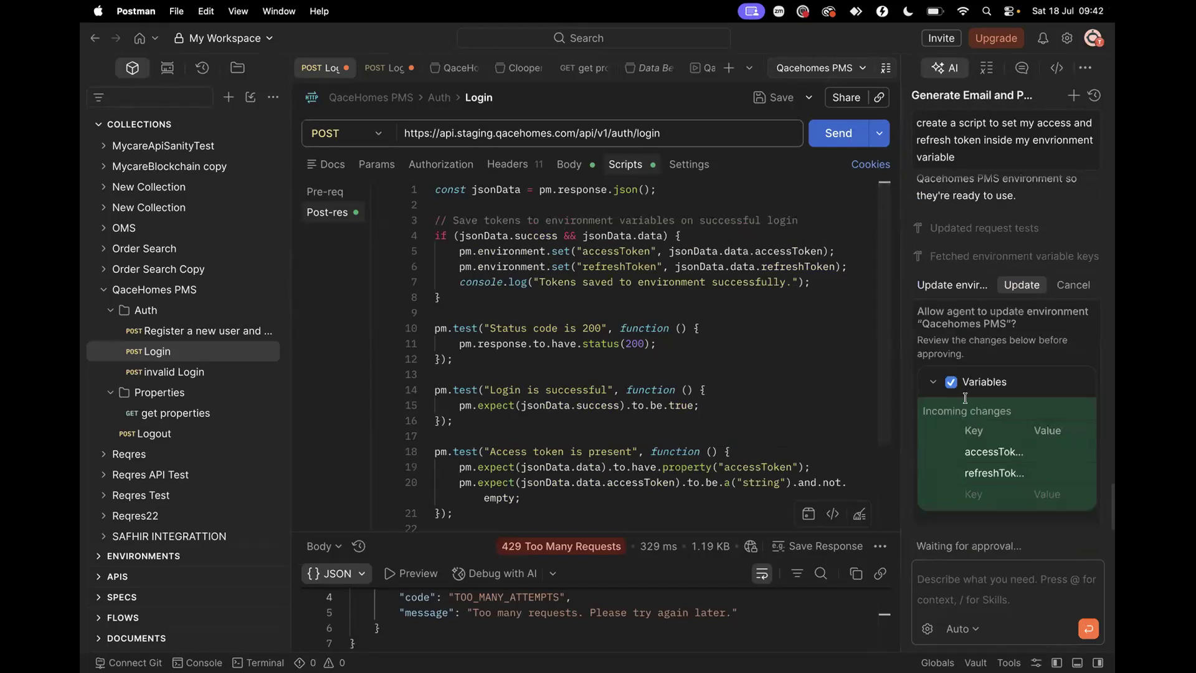
{"action": "left_click", "coordinate": [1021, 283]}
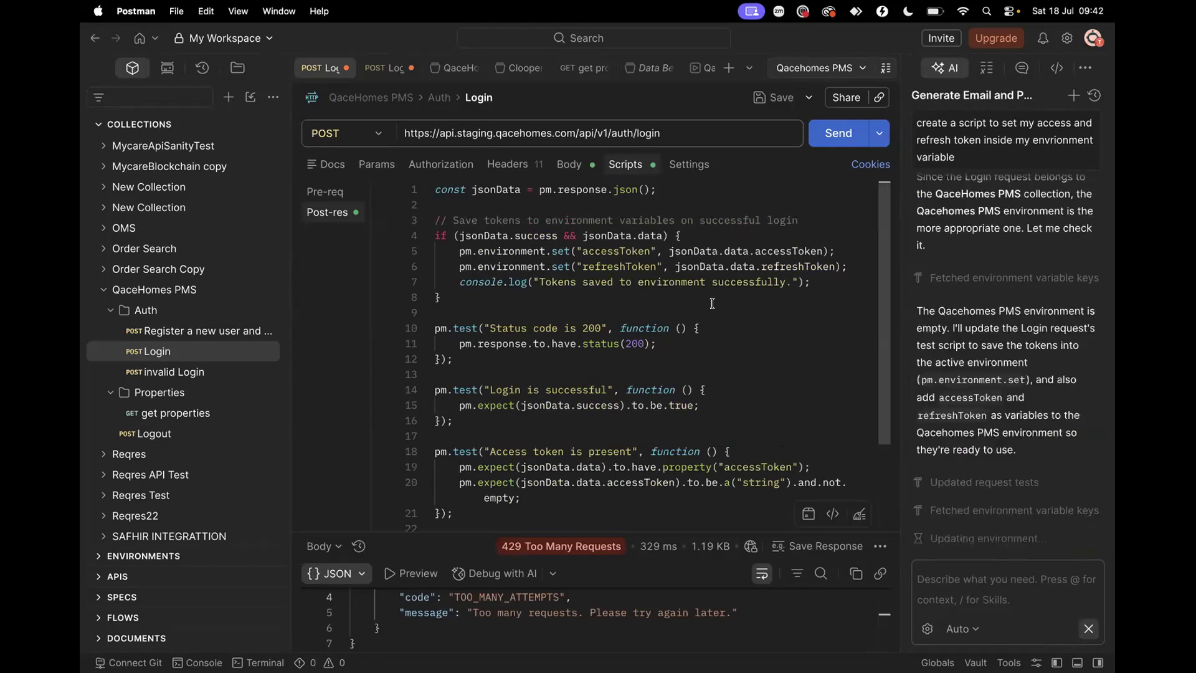
Confirm Qacehomes PMS is the active environment and resend Login, getting 200 OK with both tokens
{"action": "left_click_drag", "start_coordinate": [476, 249], "coordinate": [541, 249]}
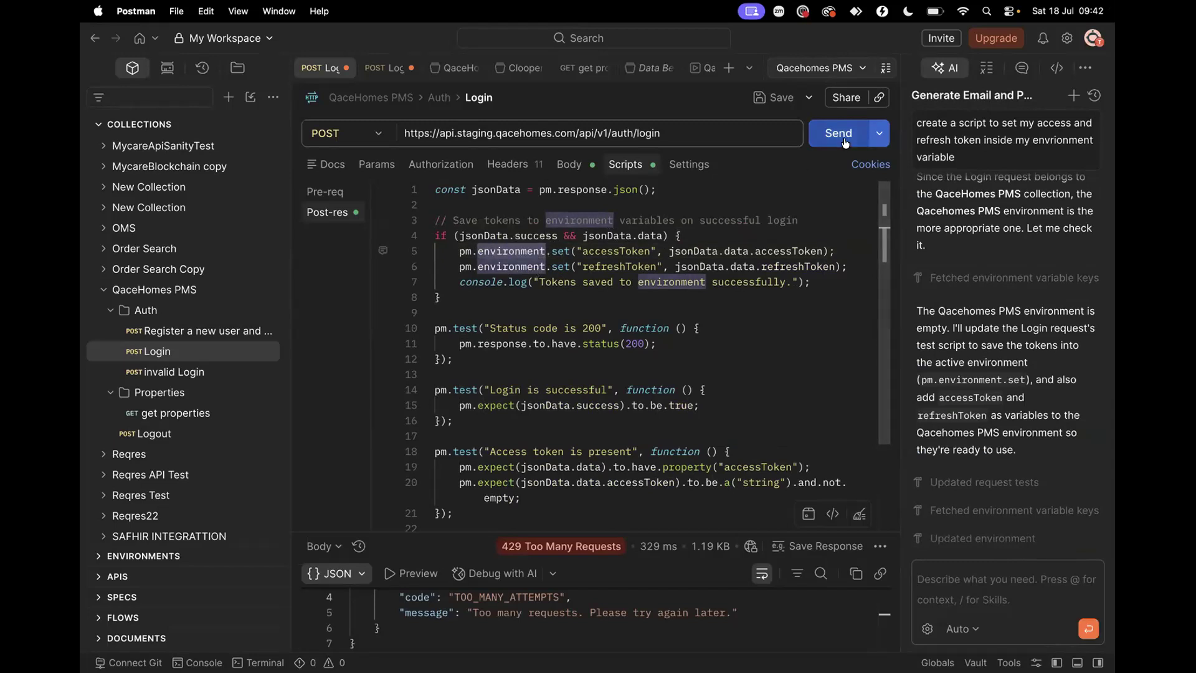
{"action": "left_click", "coordinate": [814, 67]}
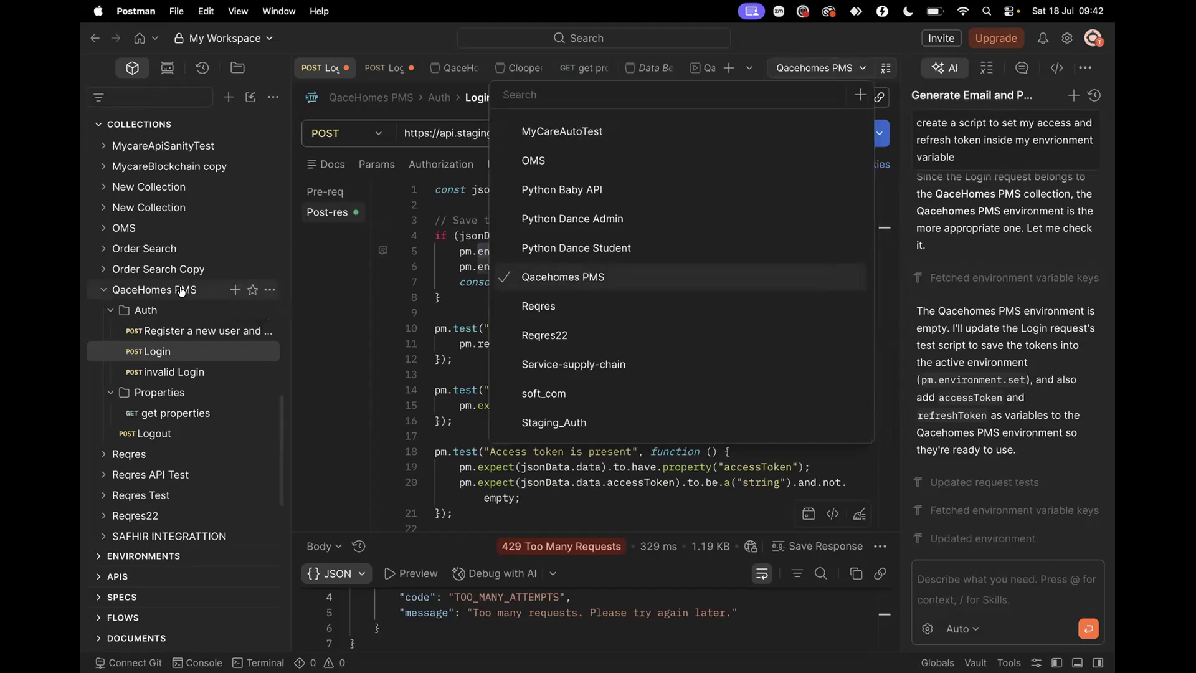
{"action": "left_click", "coordinate": [446, 327]}
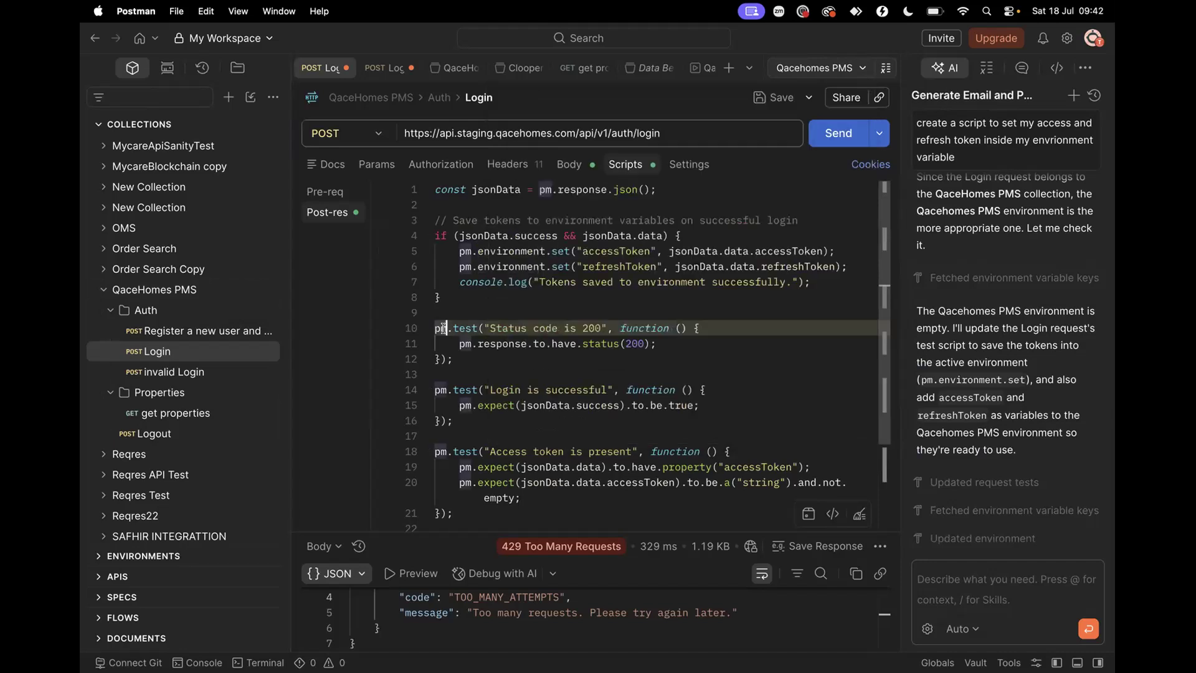
{"action": "left_click", "coordinate": [832, 135]}
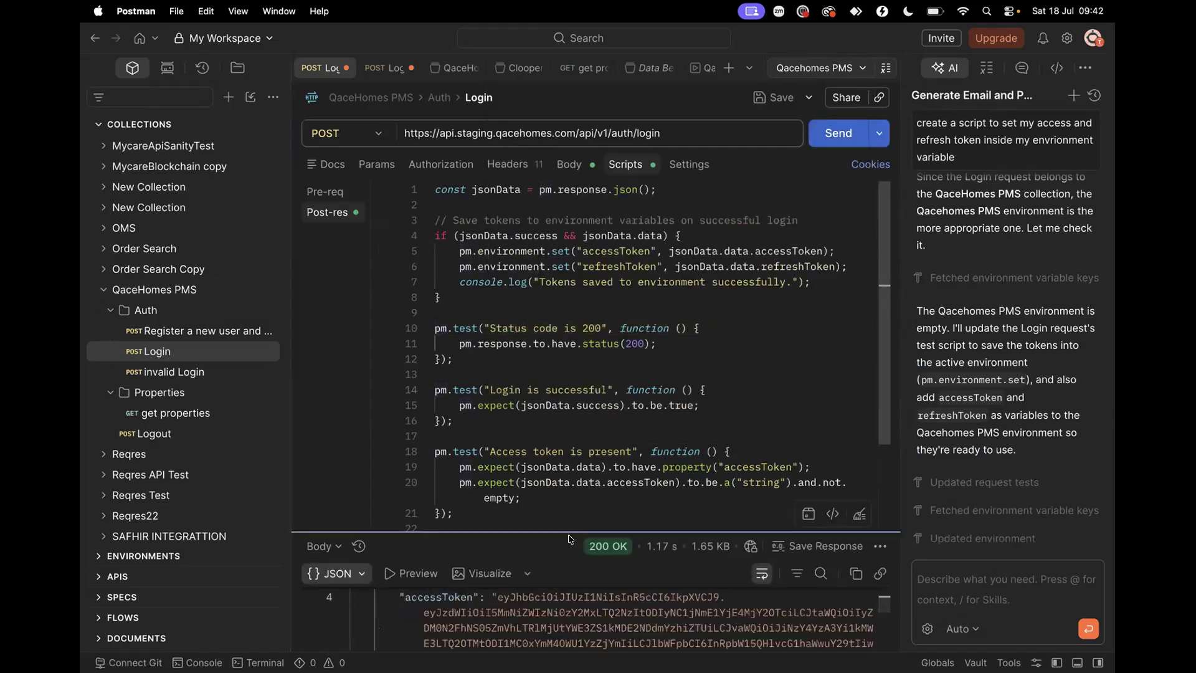
{"action": "scroll", "coordinate": [482, 594], "scroll_direction": "down", "scroll_amount": 3}
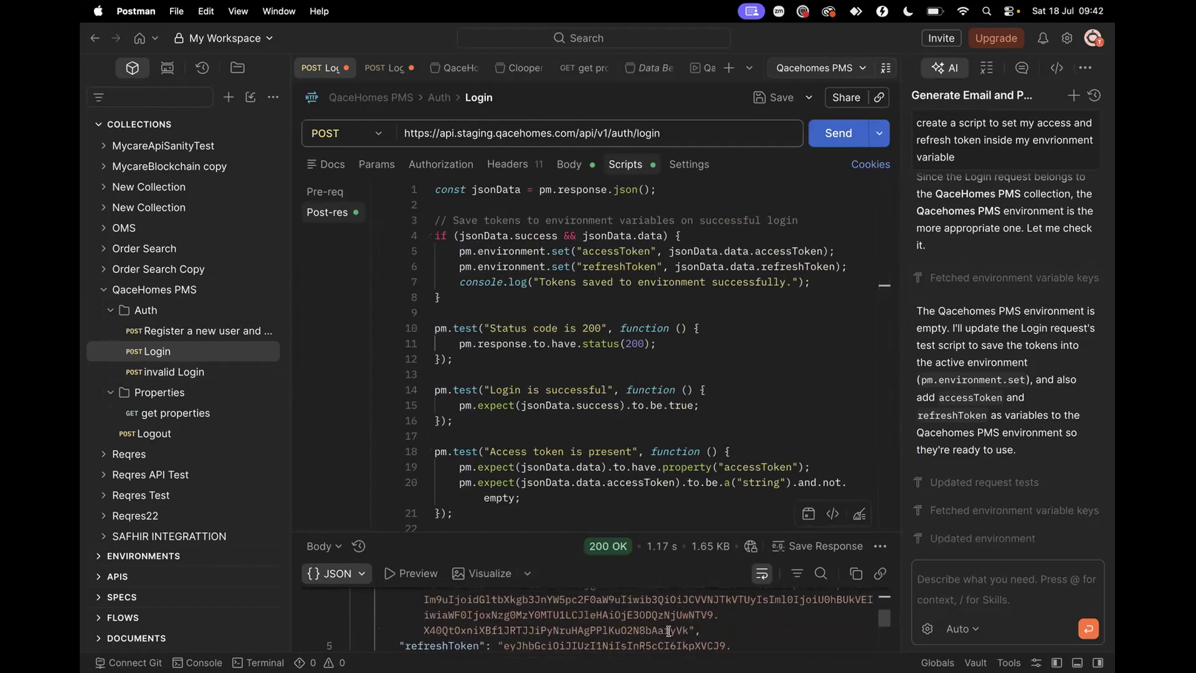
Inspect the accessToken value in the QaceHomes PMS collection's Variables tab
{"action": "left_click", "coordinate": [177, 288]}
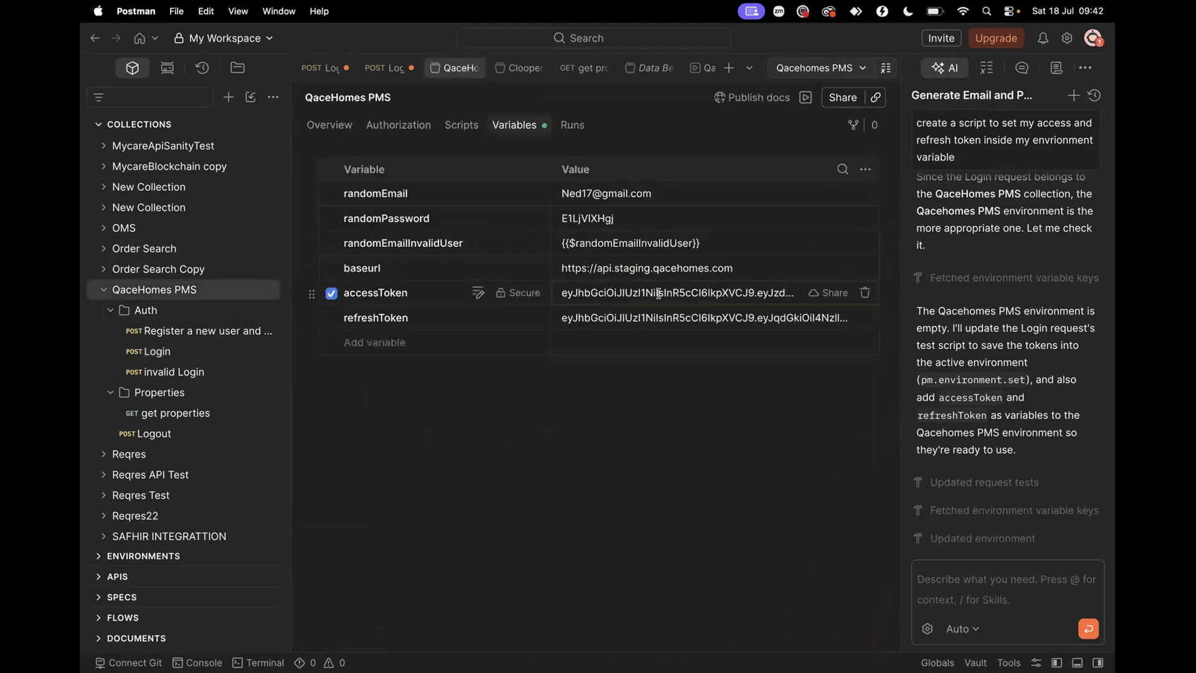
{"action": "left_click", "coordinate": [639, 292]}
{"action": "scroll", "coordinate": [689, 311], "scroll_direction": "down", "scroll_amount": 2}
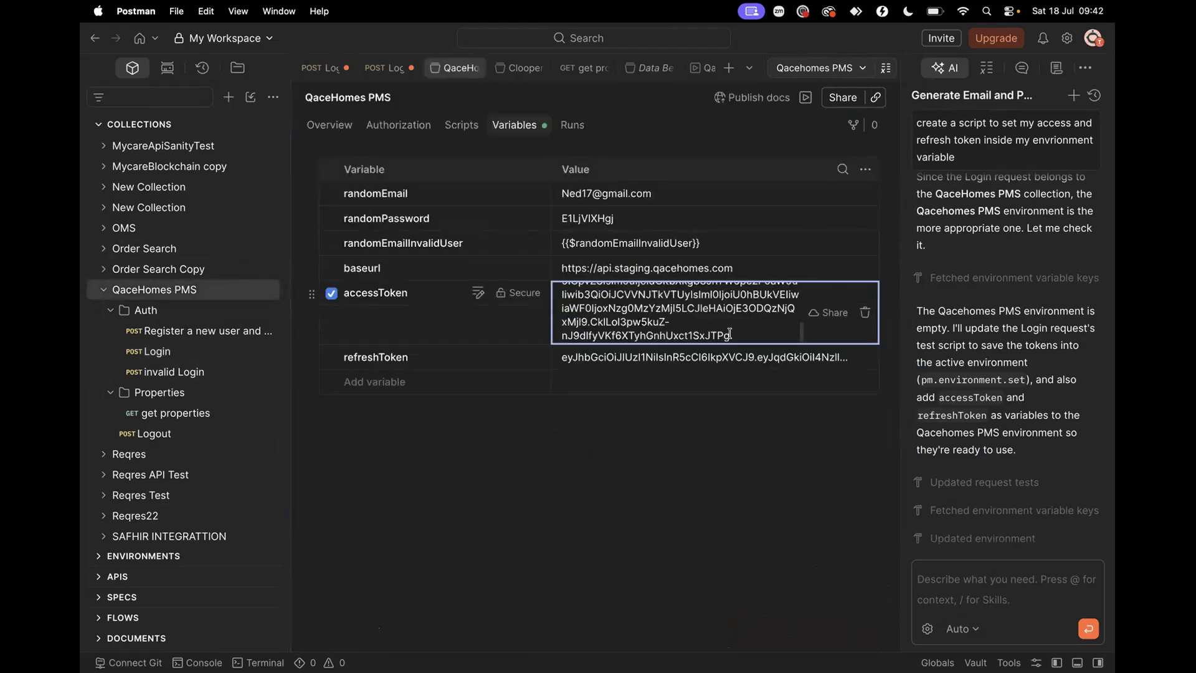
{"action": "left_click_drag", "start_coordinate": [734, 335], "coordinate": [697, 329]}
Open the Qacehomes PMS environment from the Environments list in the sidebar
{"action": "left_click", "coordinate": [98, 124]}
{"action": "left_click", "coordinate": [98, 147]}
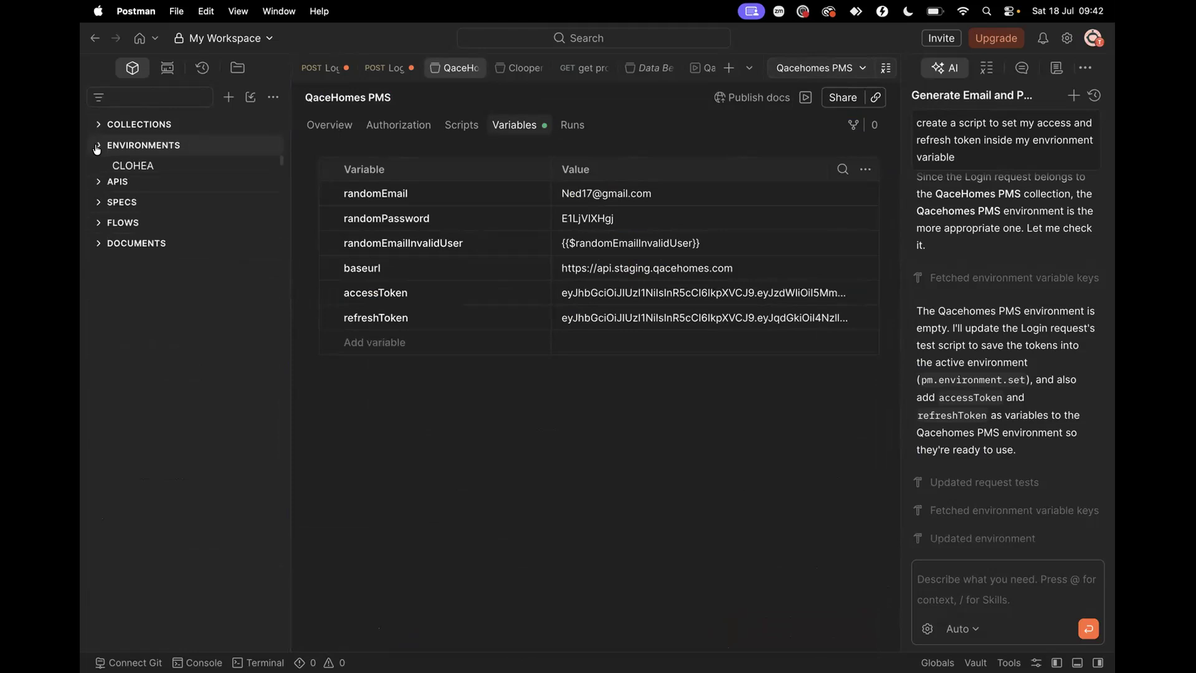
{"action": "scroll", "coordinate": [145, 493], "scroll_direction": "down", "scroll_amount": 4}
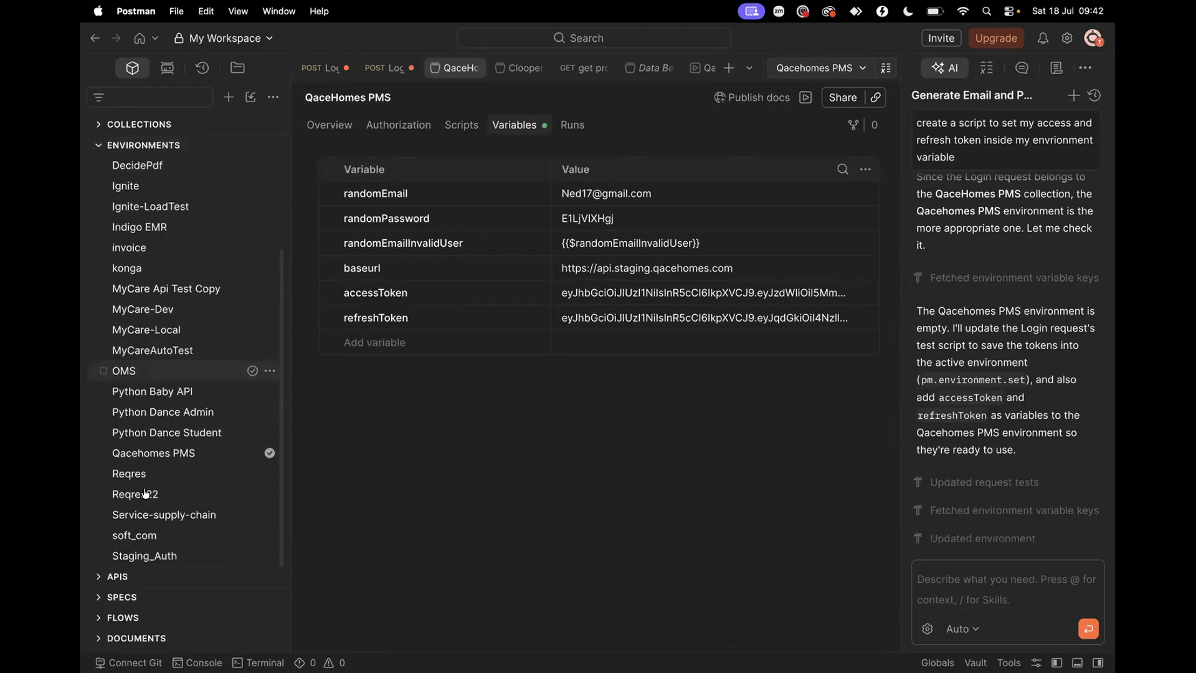
{"action": "left_click", "coordinate": [170, 454]}
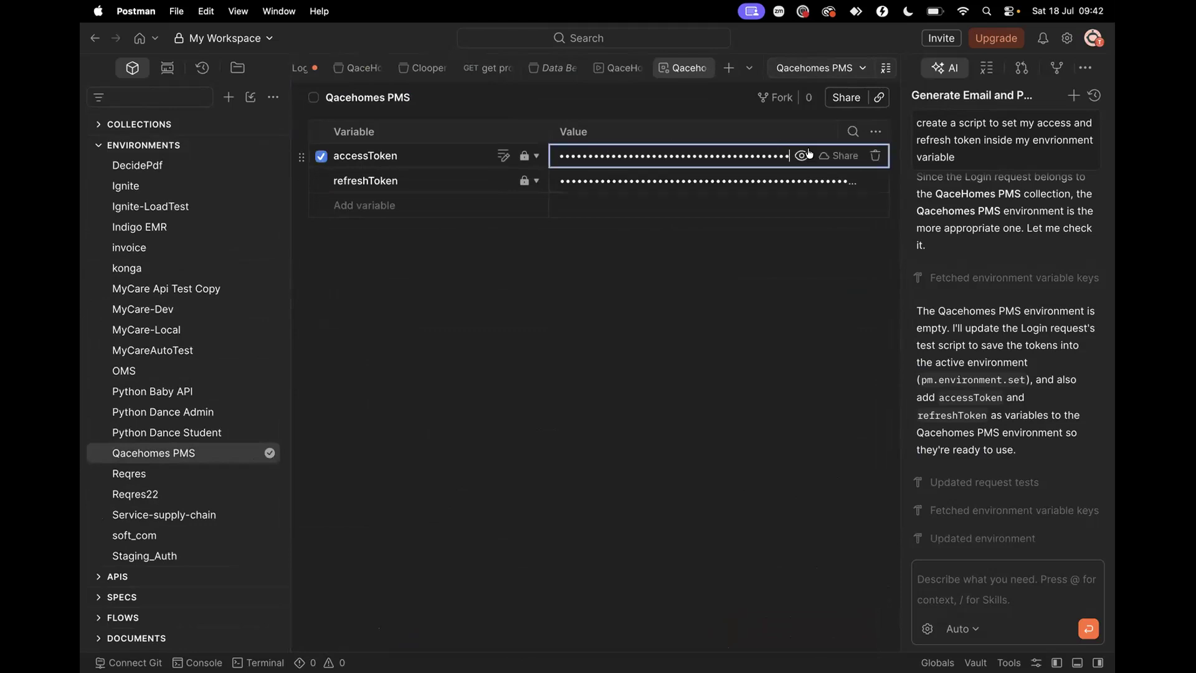
Reveal and read the full accessToken value in the Qacehomes PMS environment
{"action": "left_click", "coordinate": [802, 155]}
{"action": "left_click", "coordinate": [741, 155]}
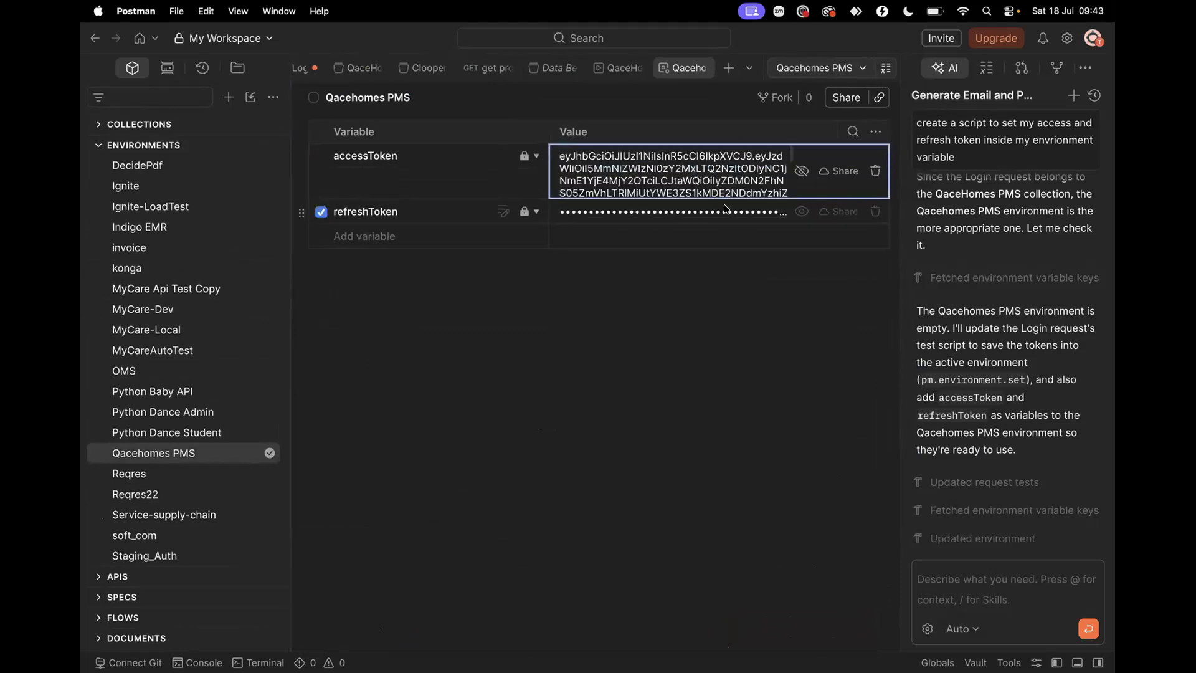
{"action": "scroll", "coordinate": [727, 189], "scroll_direction": "down", "scroll_amount": 3}
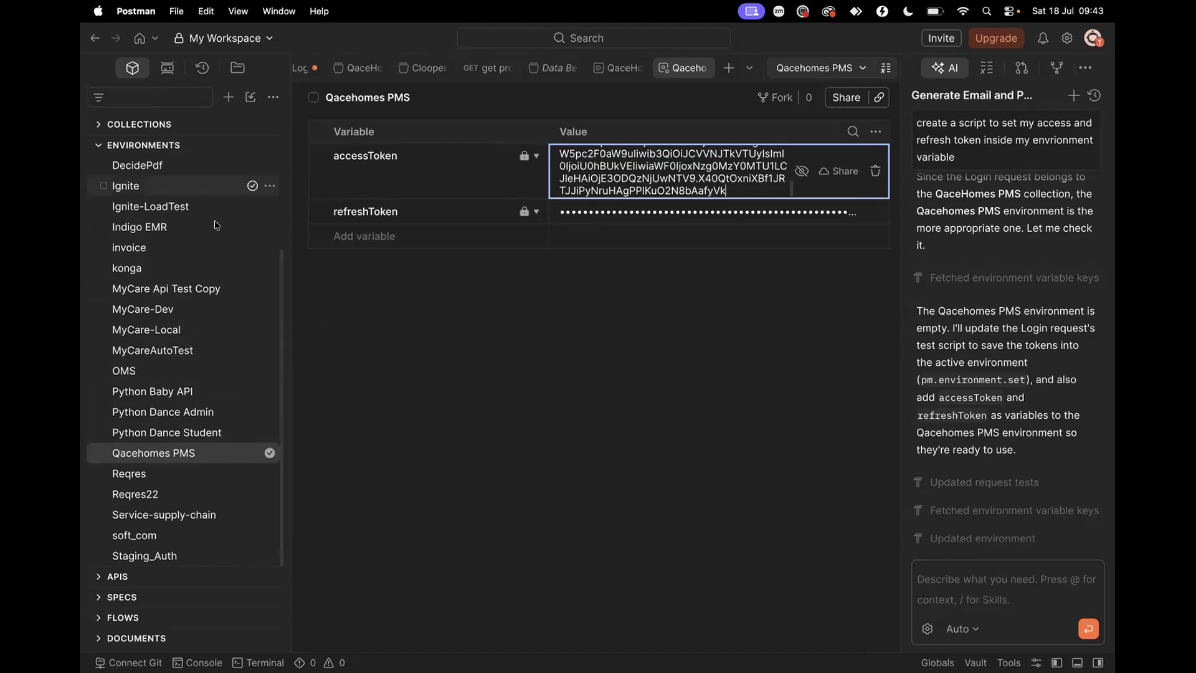
Switch the active environment to Python Dance Student, then back to Qacehomes PMS, and collapse Environments
{"action": "left_click", "coordinate": [860, 67]}
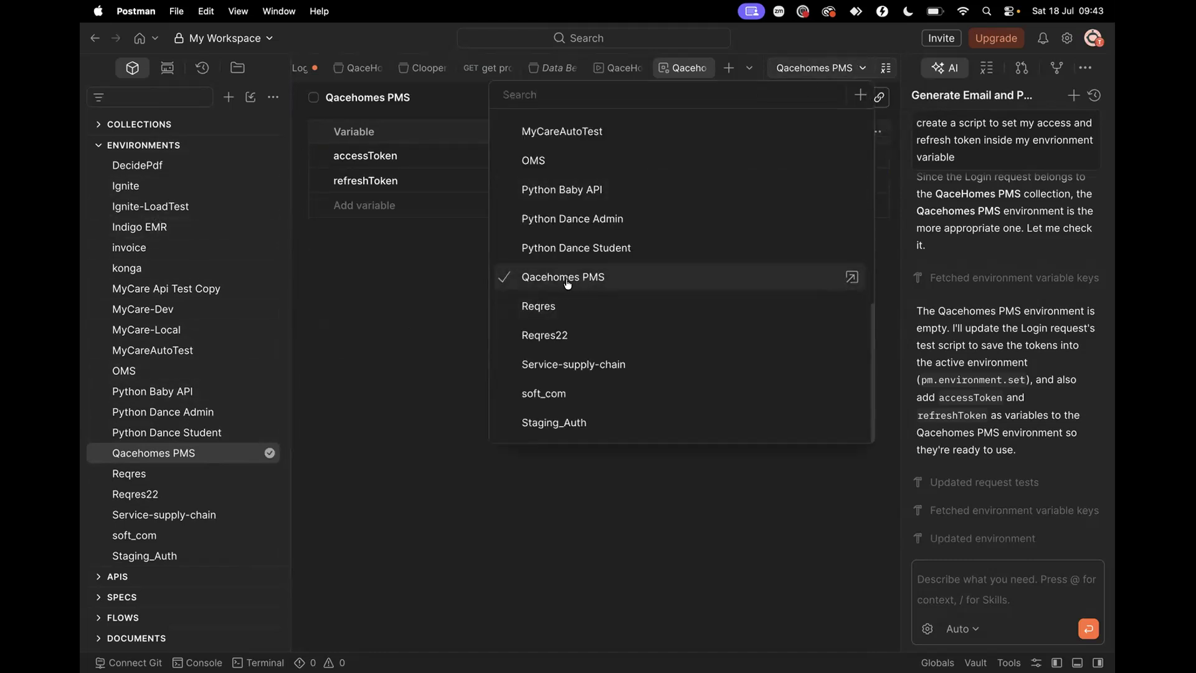
{"action": "left_click", "coordinate": [567, 249]}
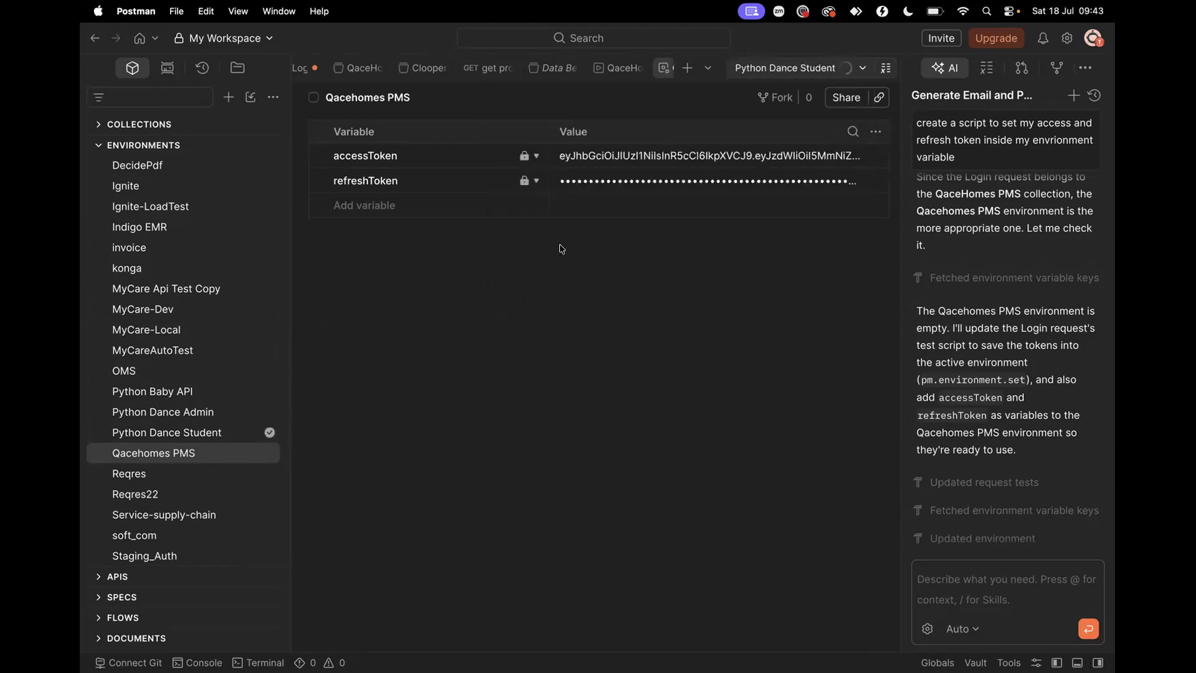
{"action": "scroll", "coordinate": [197, 319], "scroll_direction": "up", "scroll_amount": 3}
{"action": "scroll", "coordinate": [197, 319], "scroll_direction": "up", "scroll_amount": 2}
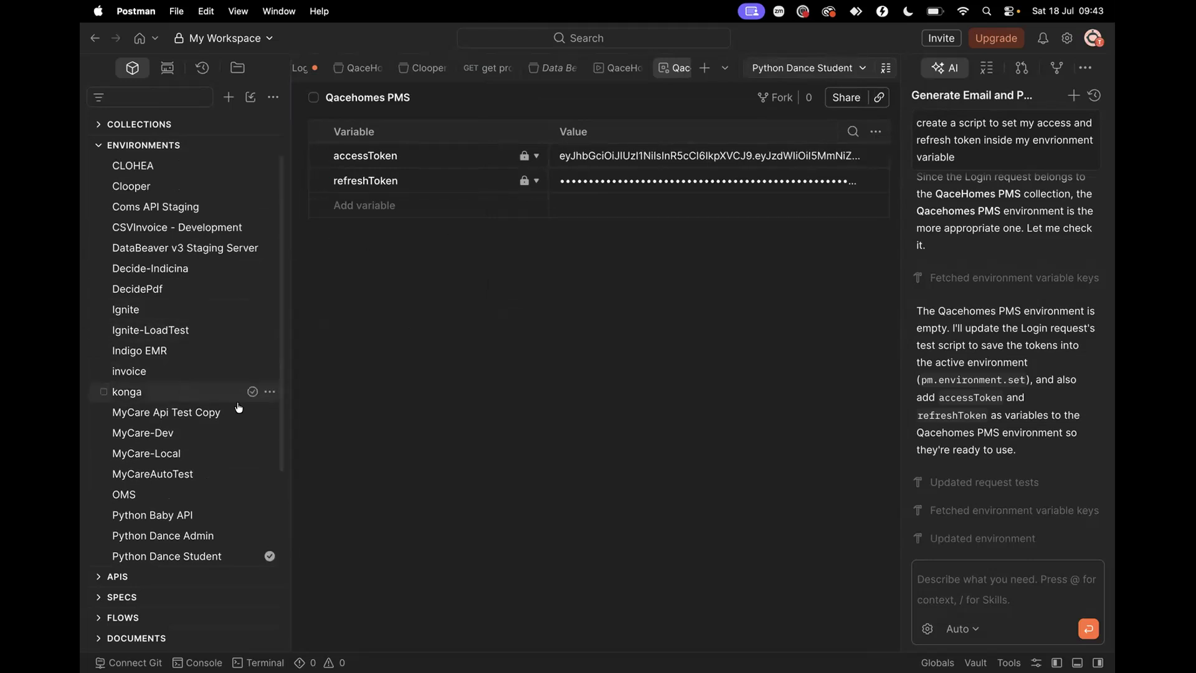
{"action": "left_click", "coordinate": [799, 66]}
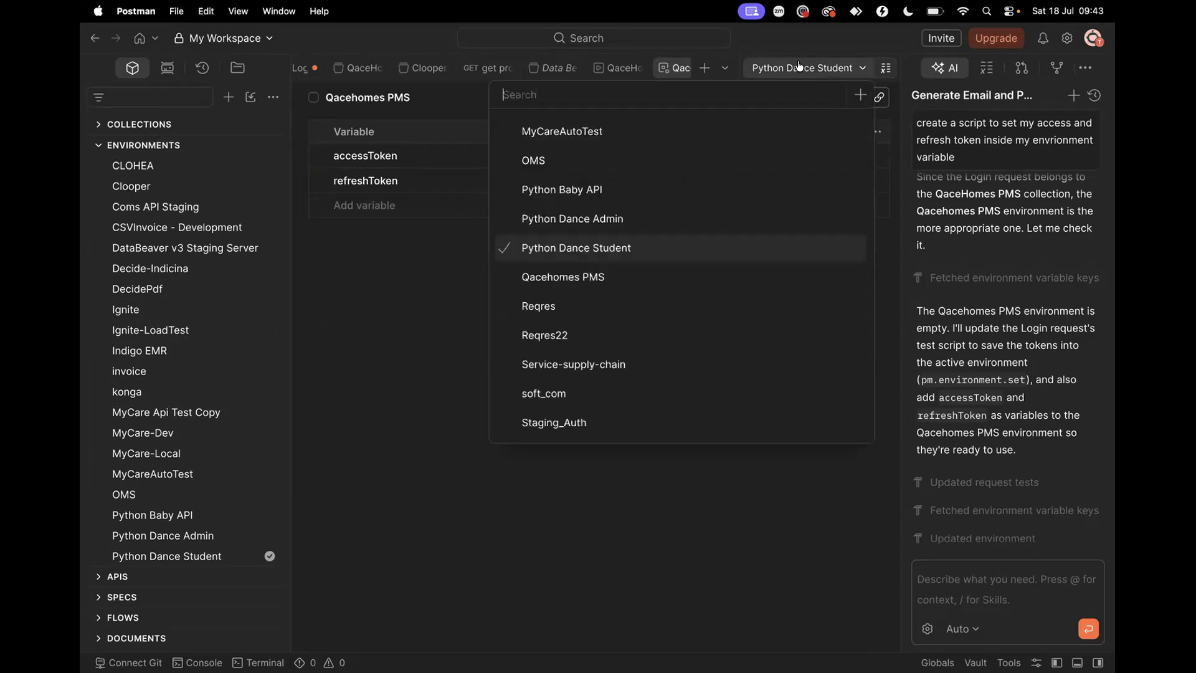
{"action": "left_click", "coordinate": [581, 283]}
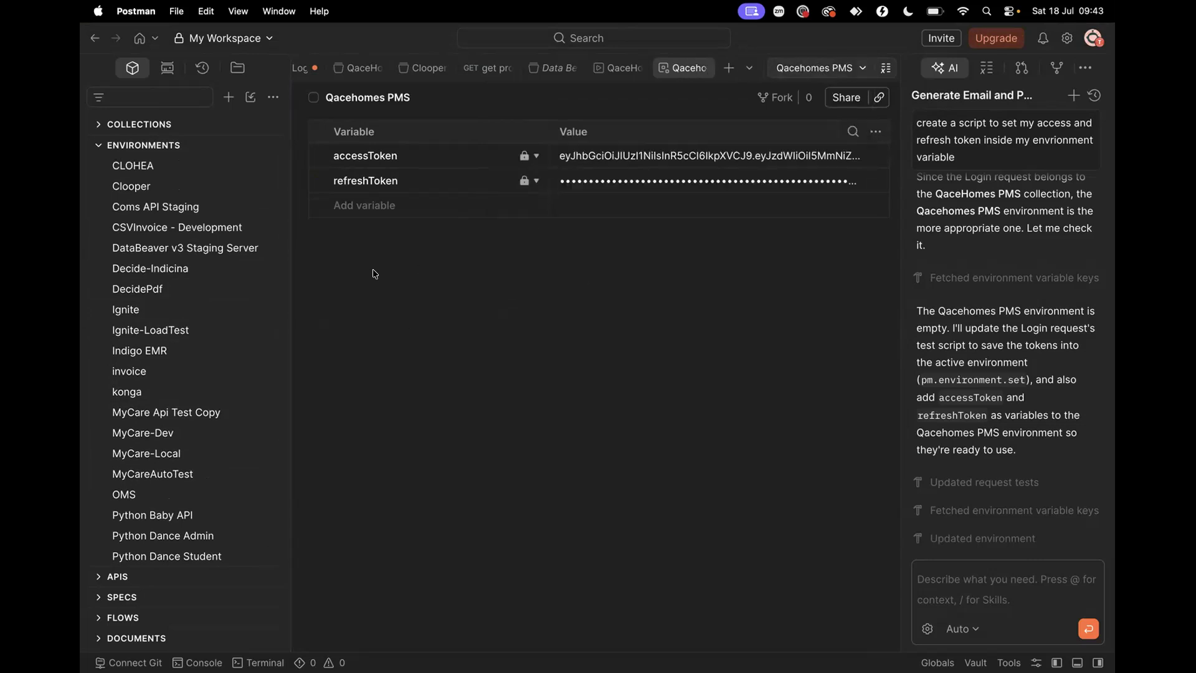
{"action": "left_click", "coordinate": [100, 146]}
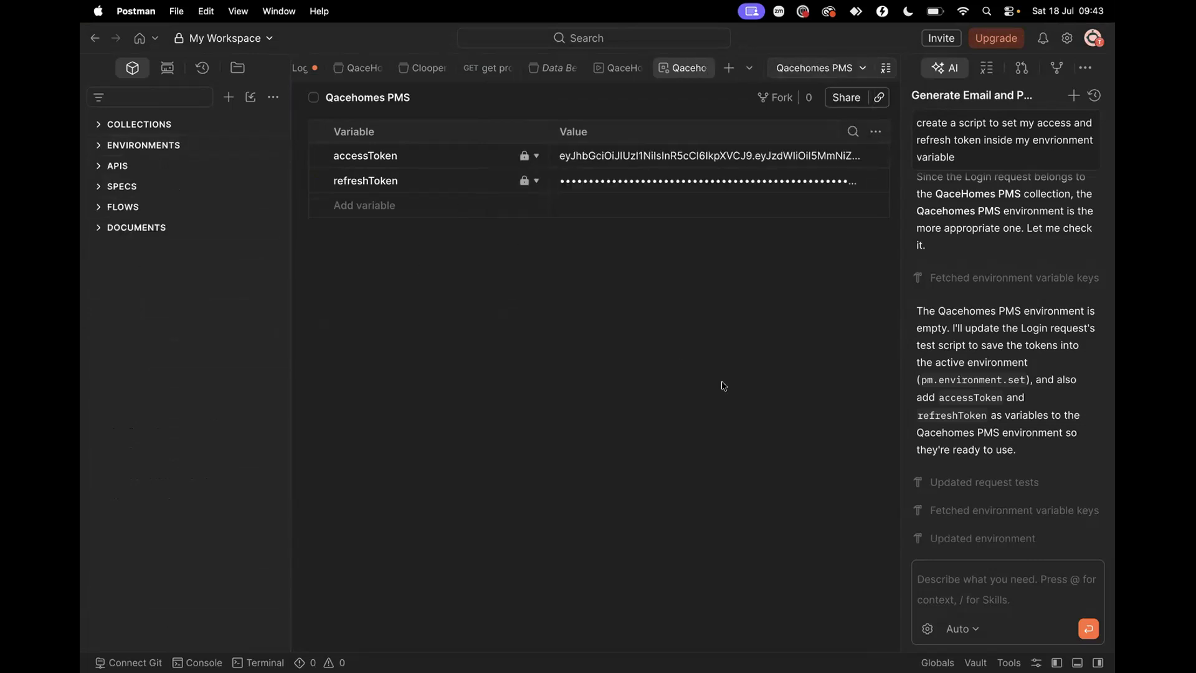
{"action": "key", "text": "ctrl+Left"}
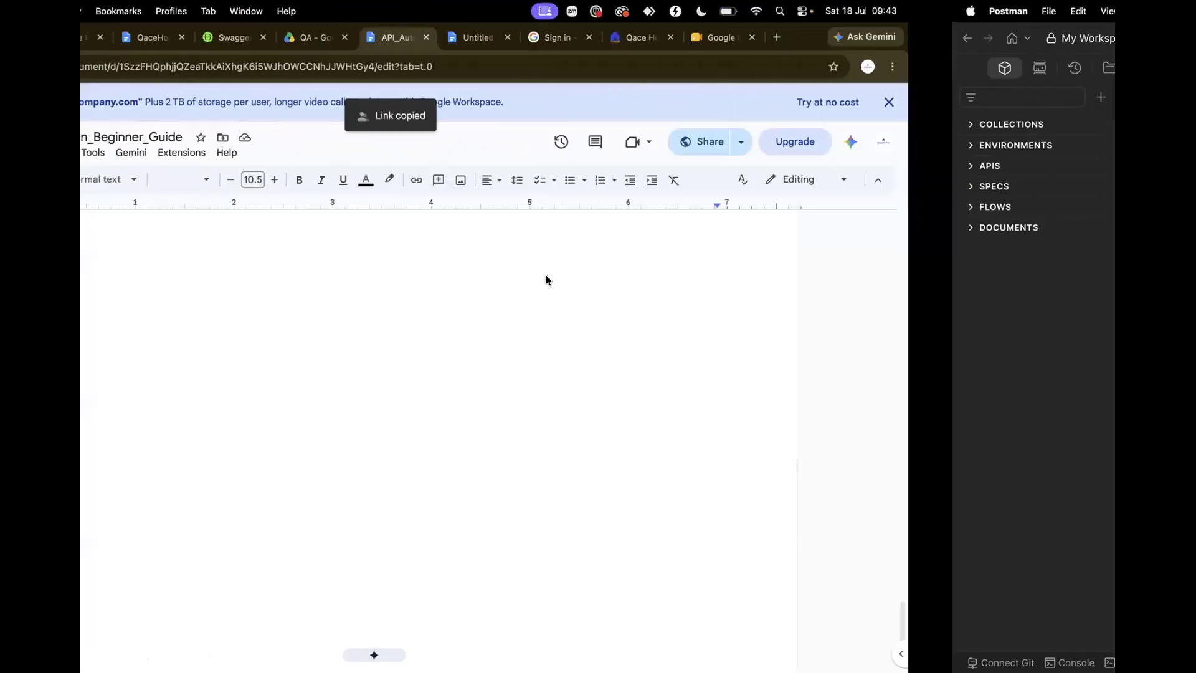
Close the Sign in tab in Chrome to reveal the QaceHomes login page
{"action": "scroll", "coordinate": [305, 268], "scroll_direction": "up", "scroll_amount": 20}
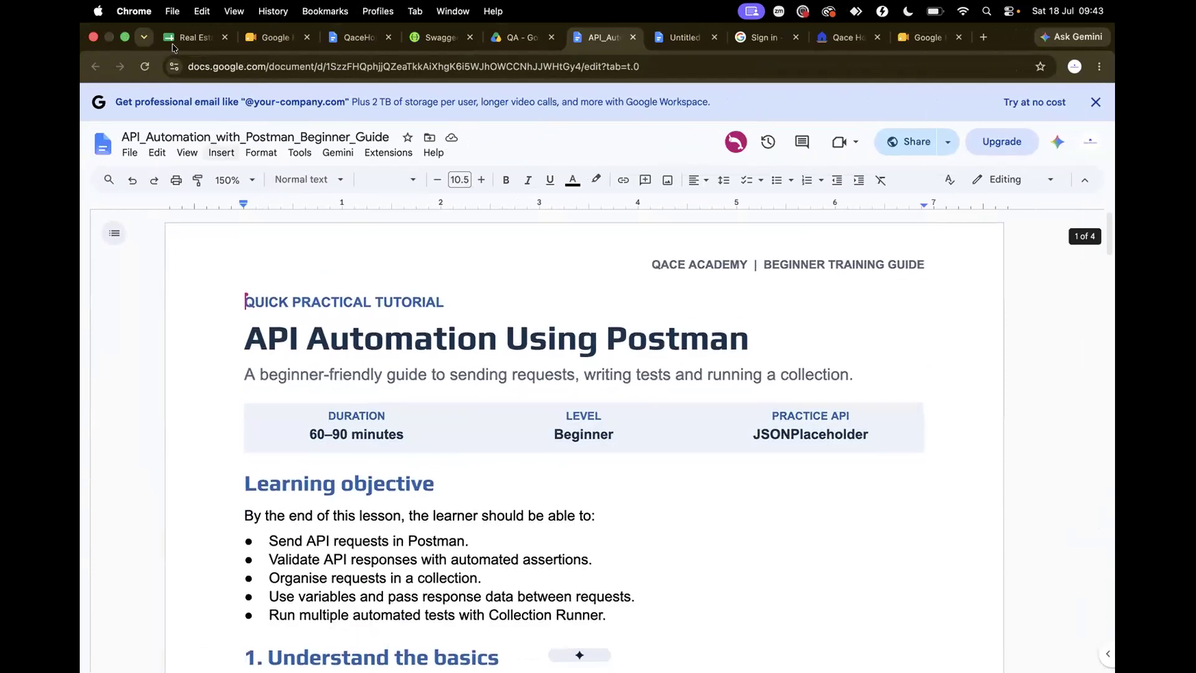
{"action": "left_click", "coordinate": [764, 38]}
{"action": "left_click", "coordinate": [792, 37]}
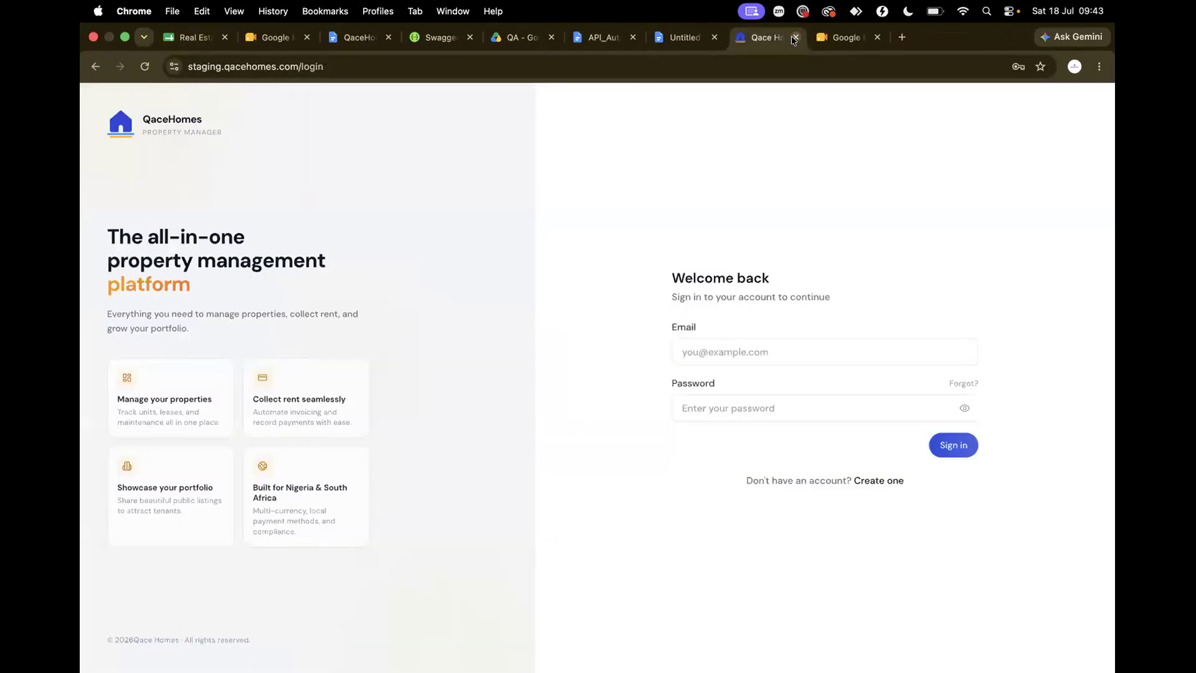
Sign in to QaceHomes staging with the account email and password
{"action": "left_click", "coordinate": [713, 344]}
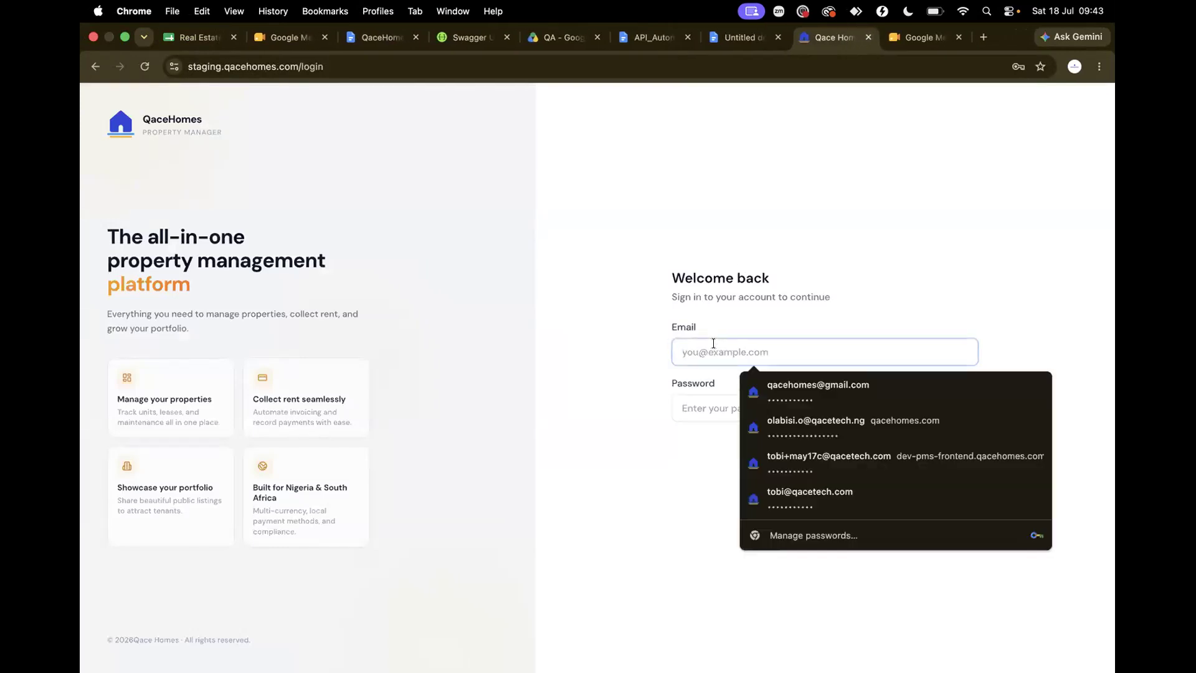
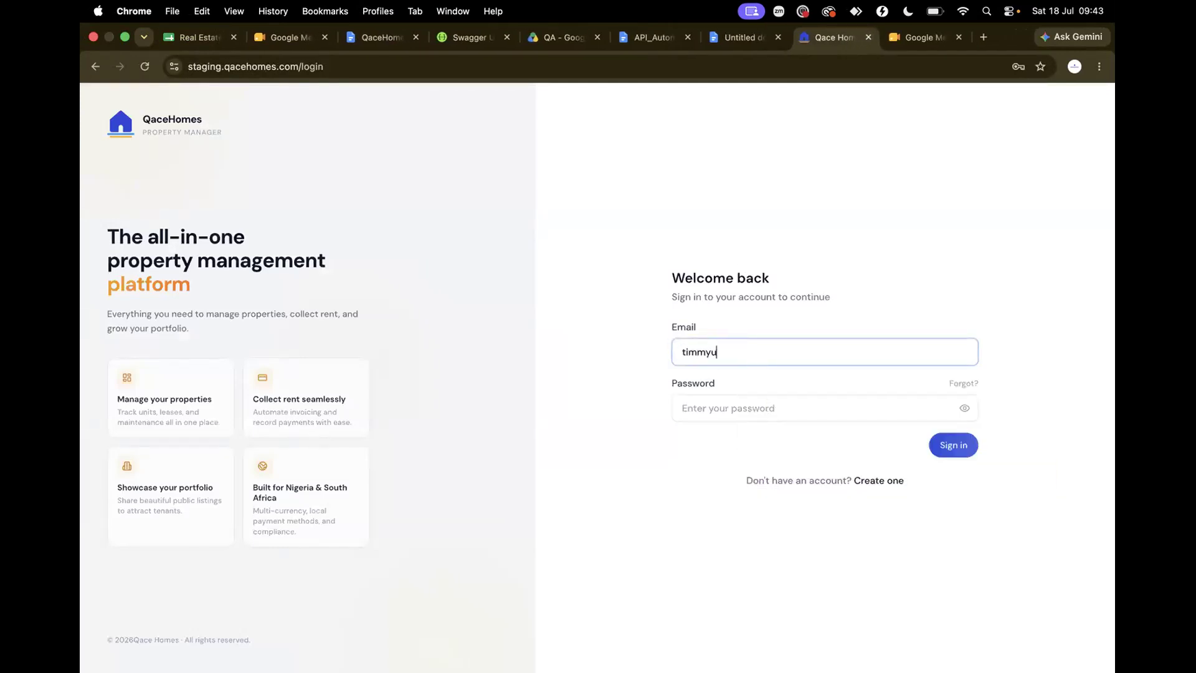
{"action": "key", "text": "Tab"}
{"action": "key", "text": "Tab"}
{"action": "type", "text": "•••••••••••"}
{"action": "key", "text": "Return"}
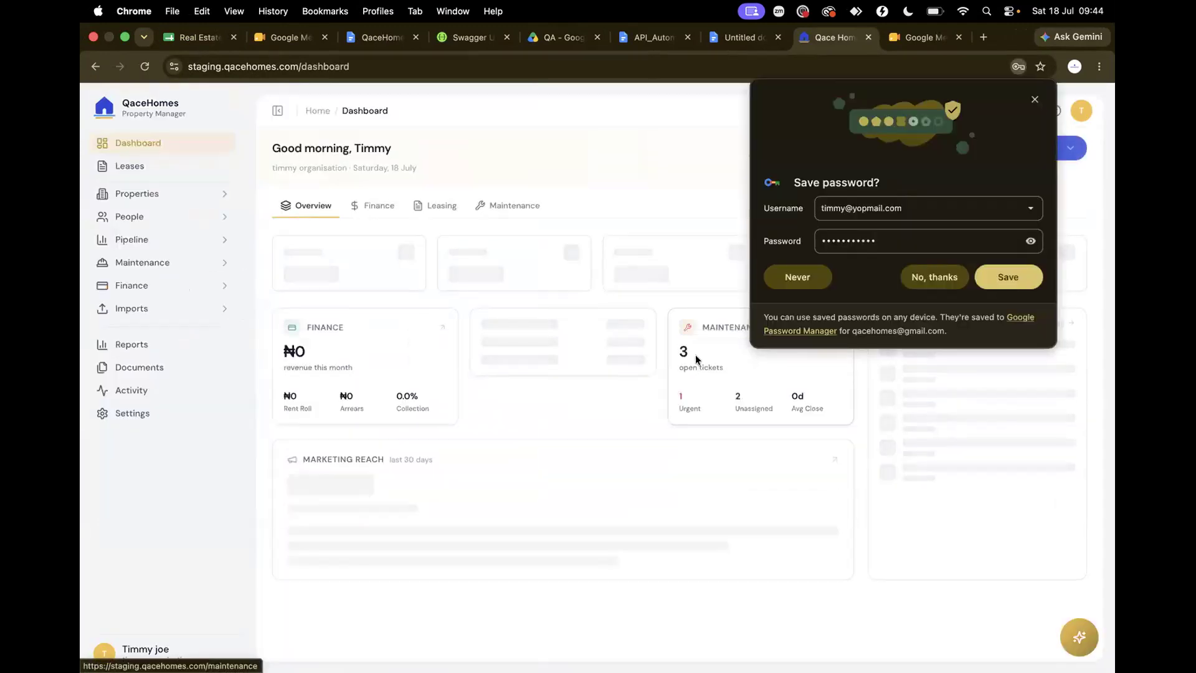
Save the browser password, then open Properties and the Sunset Court Apartments details
{"action": "left_click", "coordinate": [999, 277]}
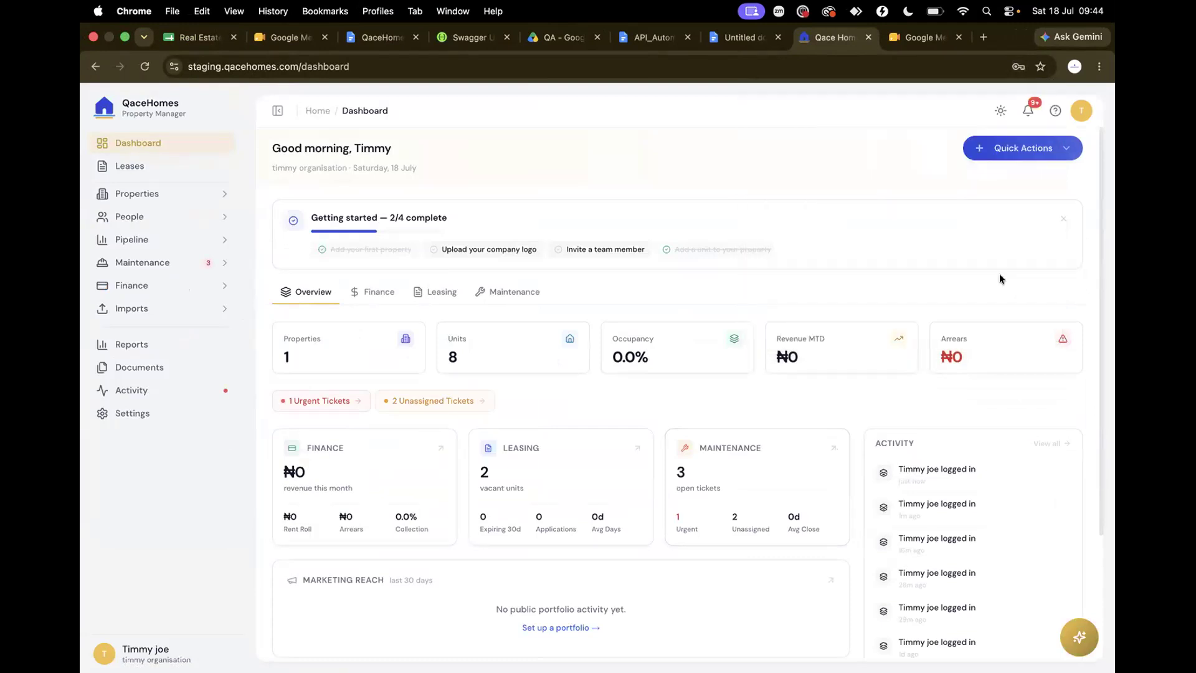
{"action": "left_click", "coordinate": [160, 198]}
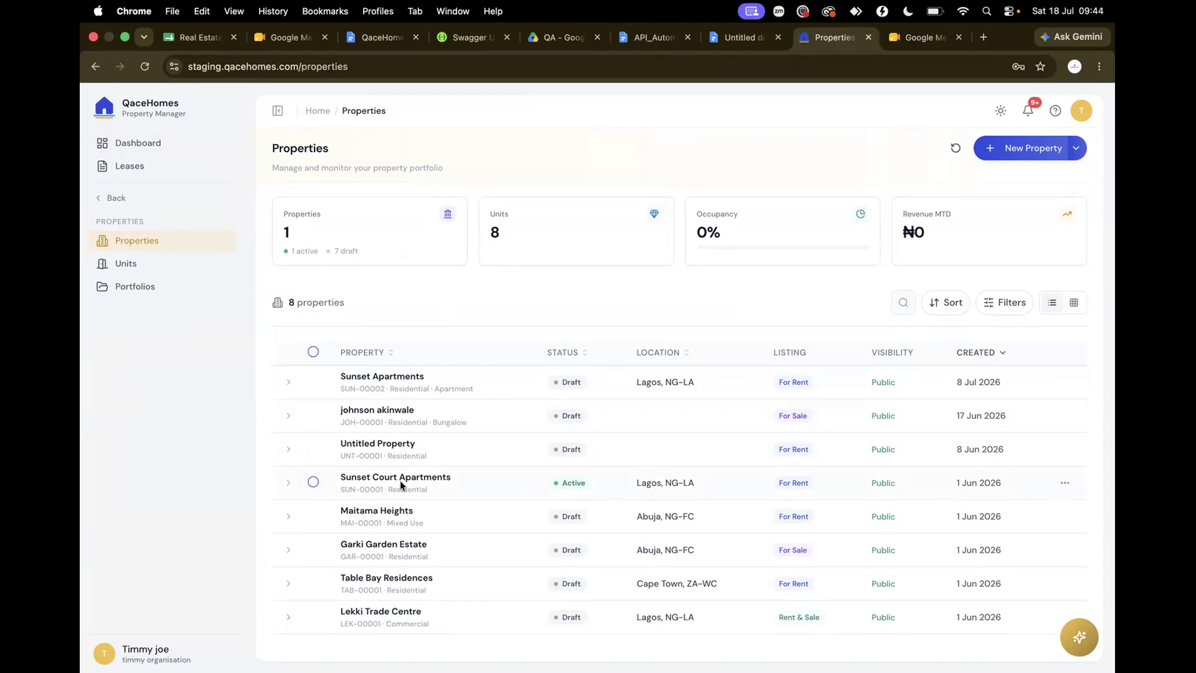
{"action": "left_click", "coordinate": [571, 484]}
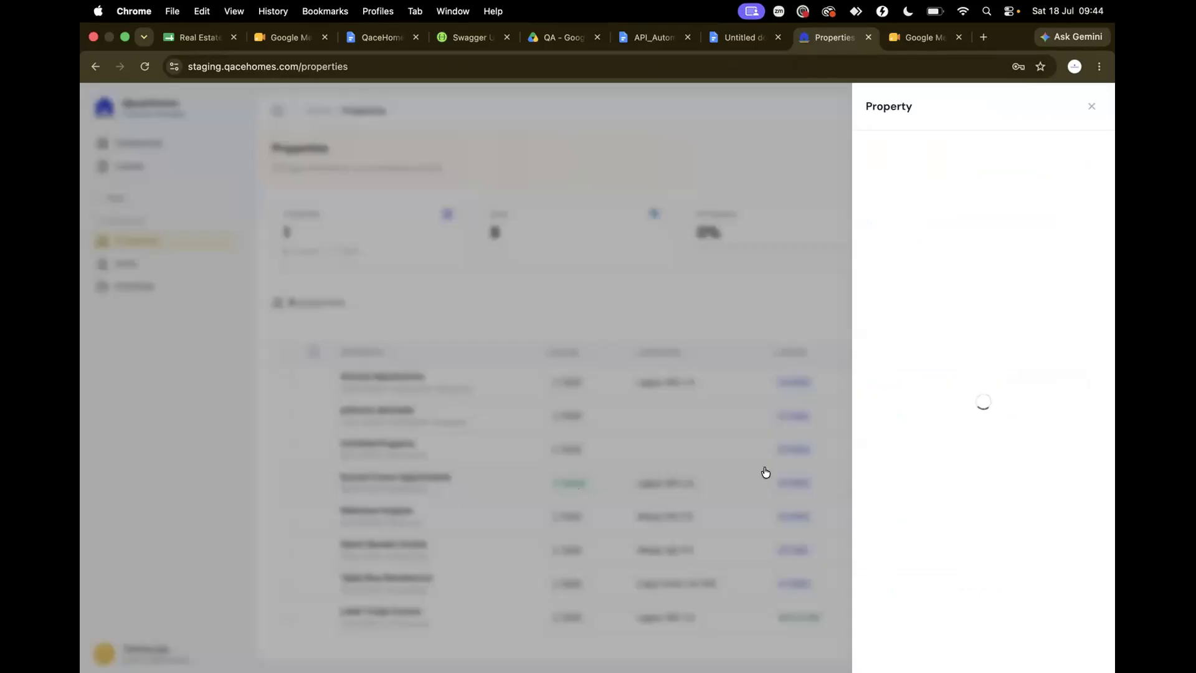
{"action": "key", "text": "ctrl+Left"}
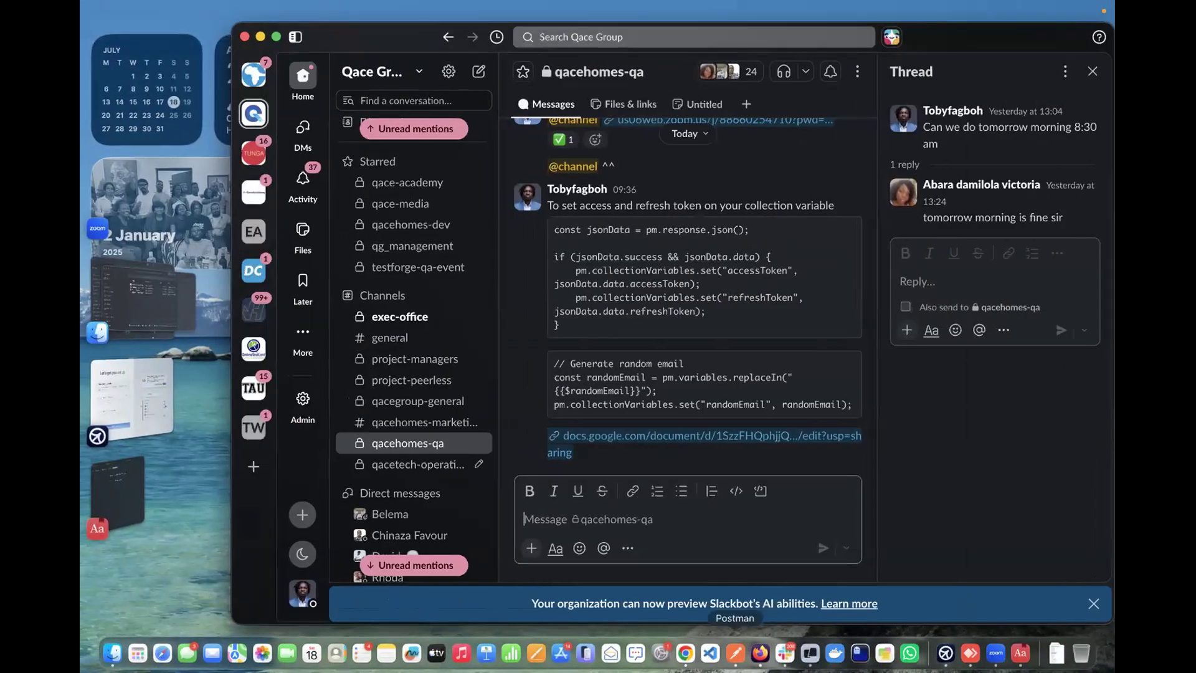
Send the get properties request from the collection, getting 200 OK with zero results
{"action": "left_click", "coordinate": [734, 653]}
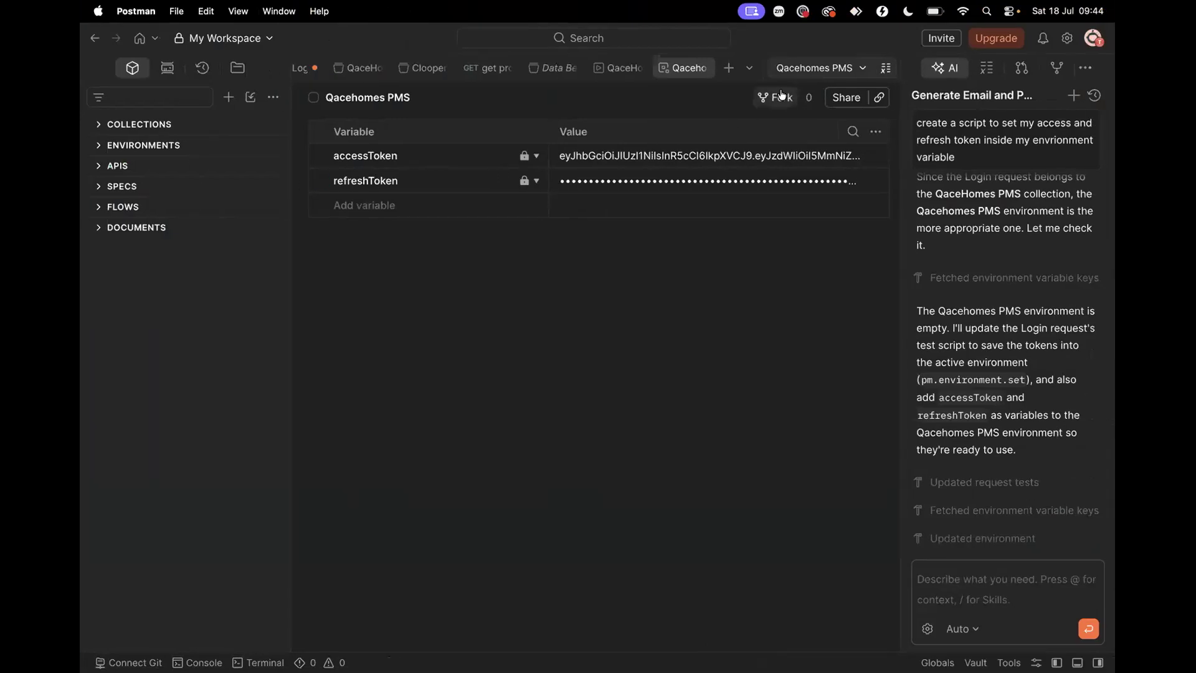
{"action": "left_click", "coordinate": [138, 131]}
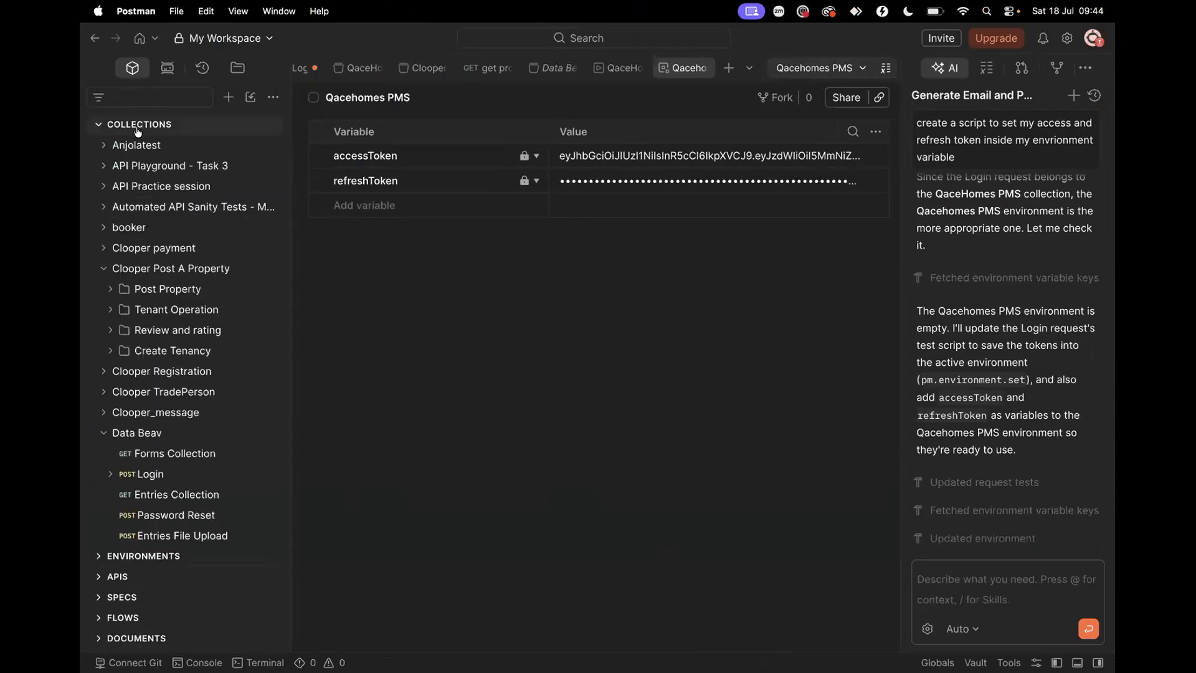
{"action": "scroll", "coordinate": [157, 436], "scroll_direction": "down", "scroll_amount": 5}
{"action": "scroll", "coordinate": [157, 456], "scroll_direction": "down", "scroll_amount": 15}
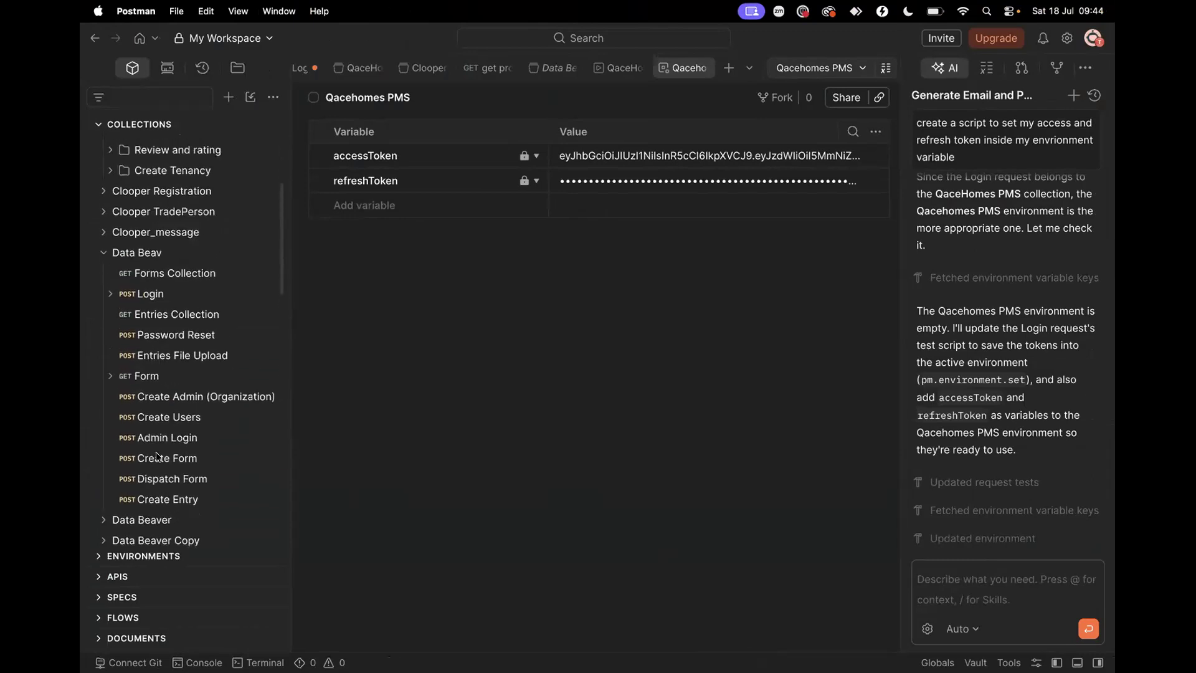
{"action": "scroll", "coordinate": [157, 457], "scroll_direction": "down", "scroll_amount": 8}
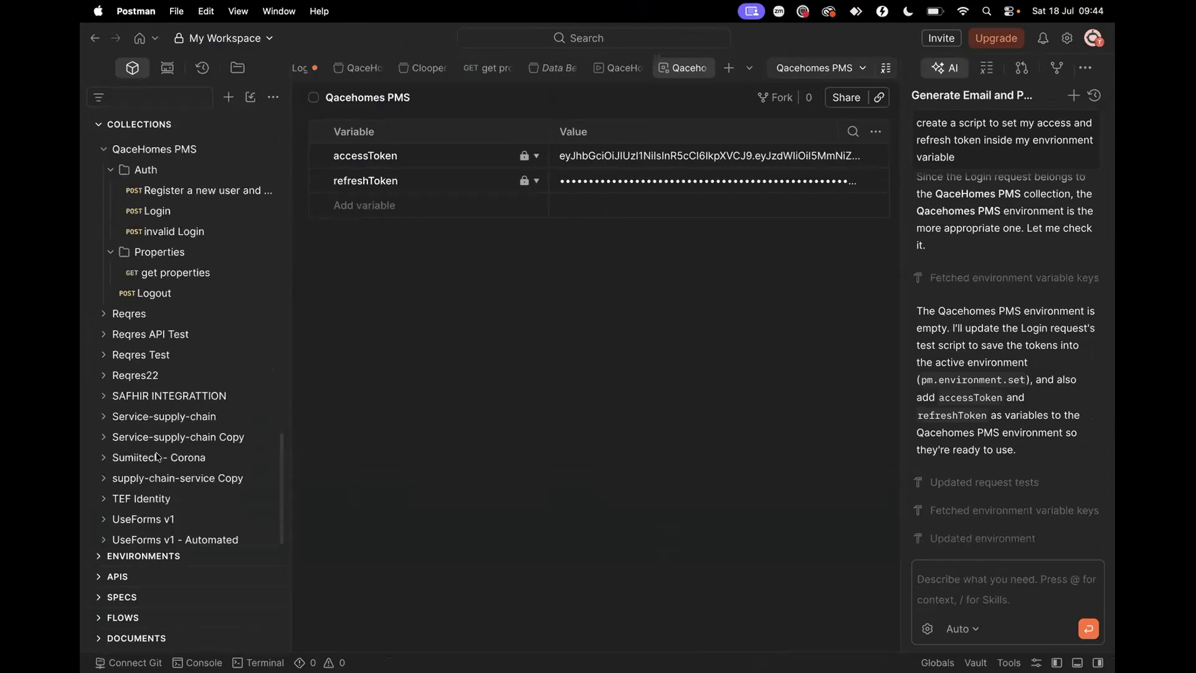
{"action": "scroll", "coordinate": [156, 449], "scroll_direction": "up", "scroll_amount": 8}
{"action": "left_click", "coordinate": [156, 441]}
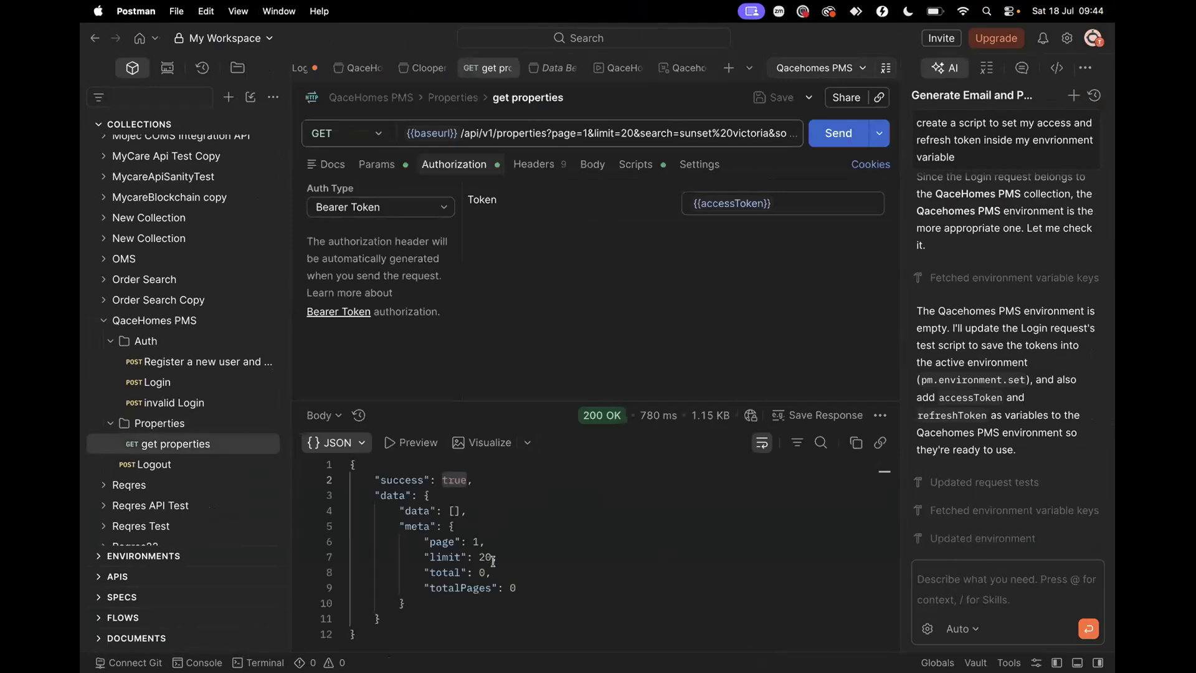
{"action": "left_click", "coordinate": [829, 132]}
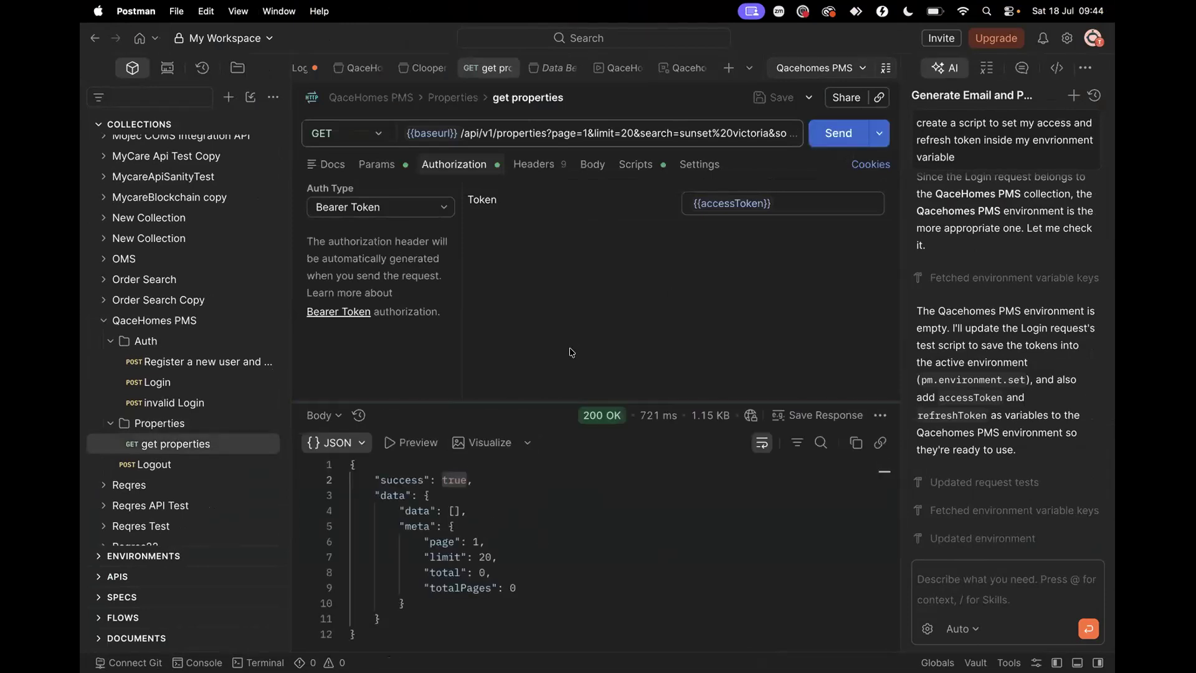
Review the Login request's token-saving script, then return to the Sunset Court Apartments page
{"action": "scroll", "coordinate": [259, 430], "scroll_direction": "up", "scroll_amount": 2}
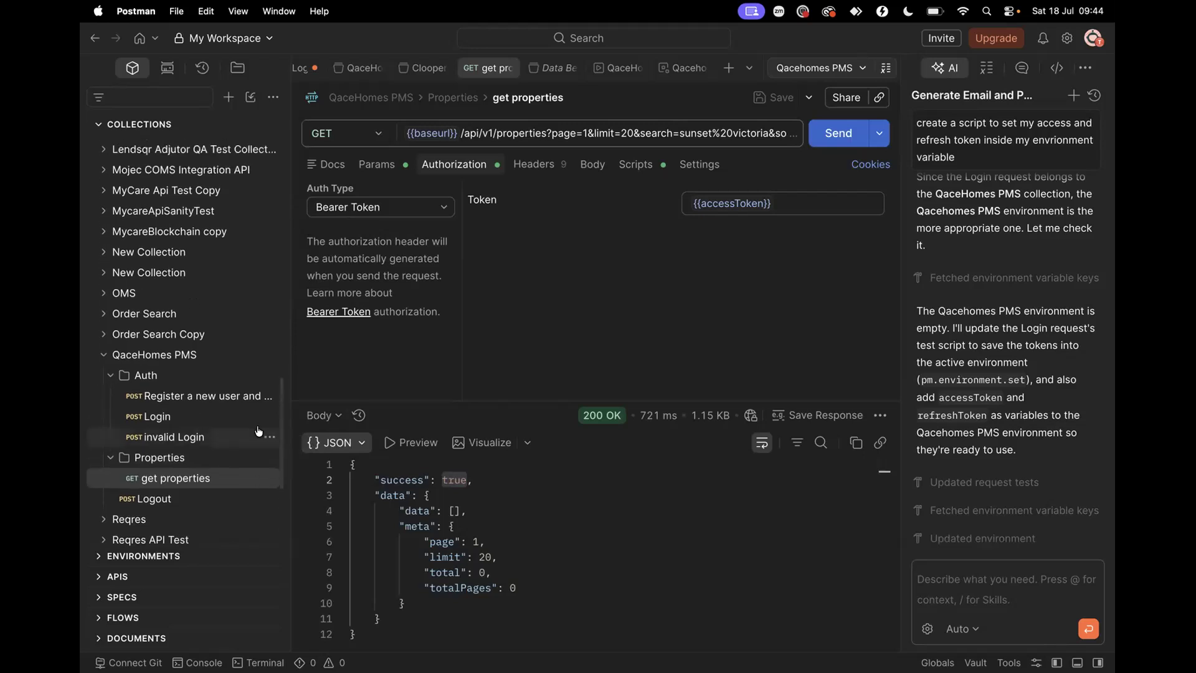
{"action": "left_click", "coordinate": [212, 421]}
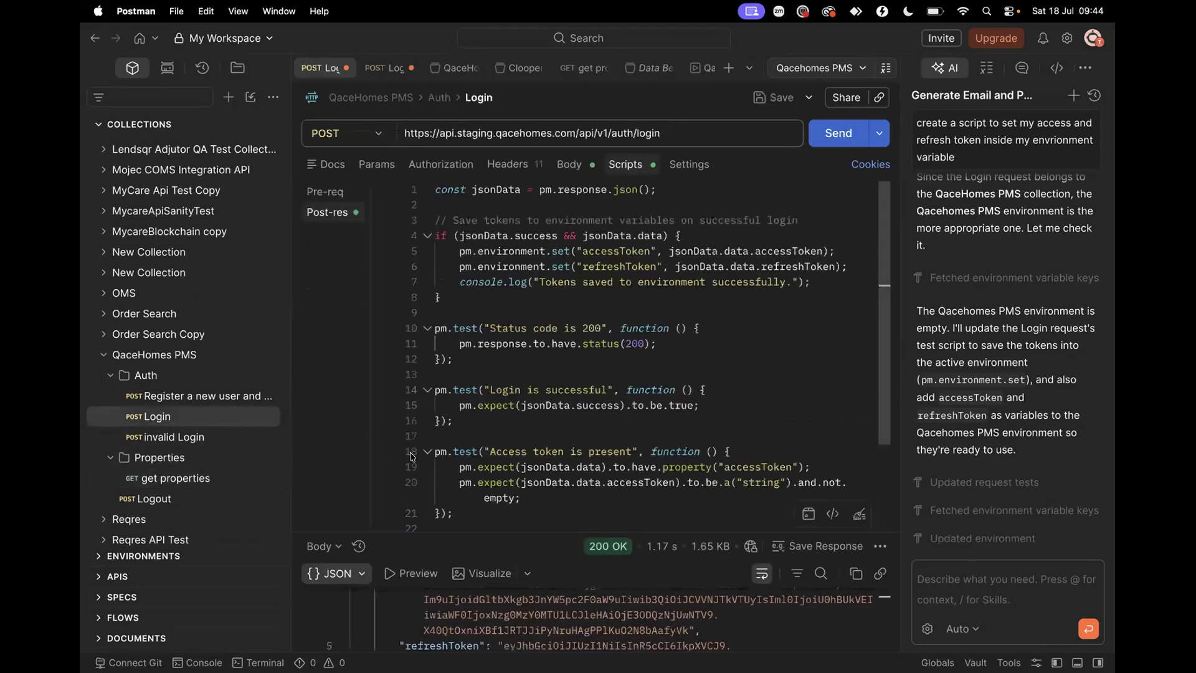
{"action": "key", "text": "ctrl+Right"}
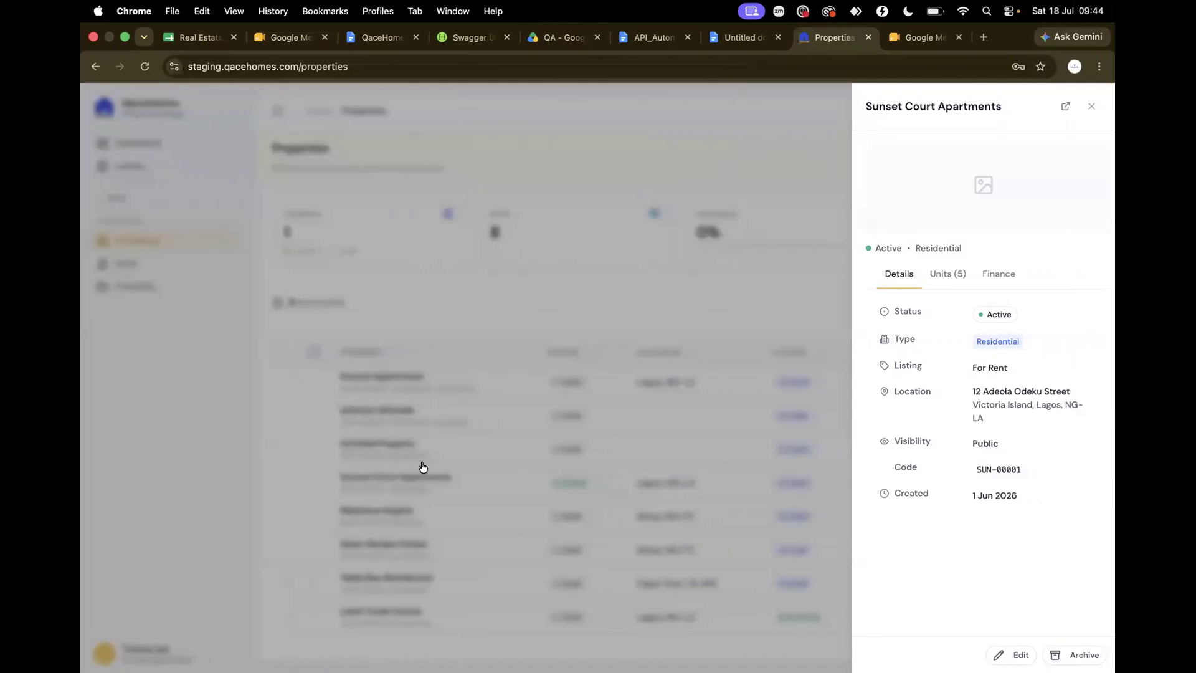